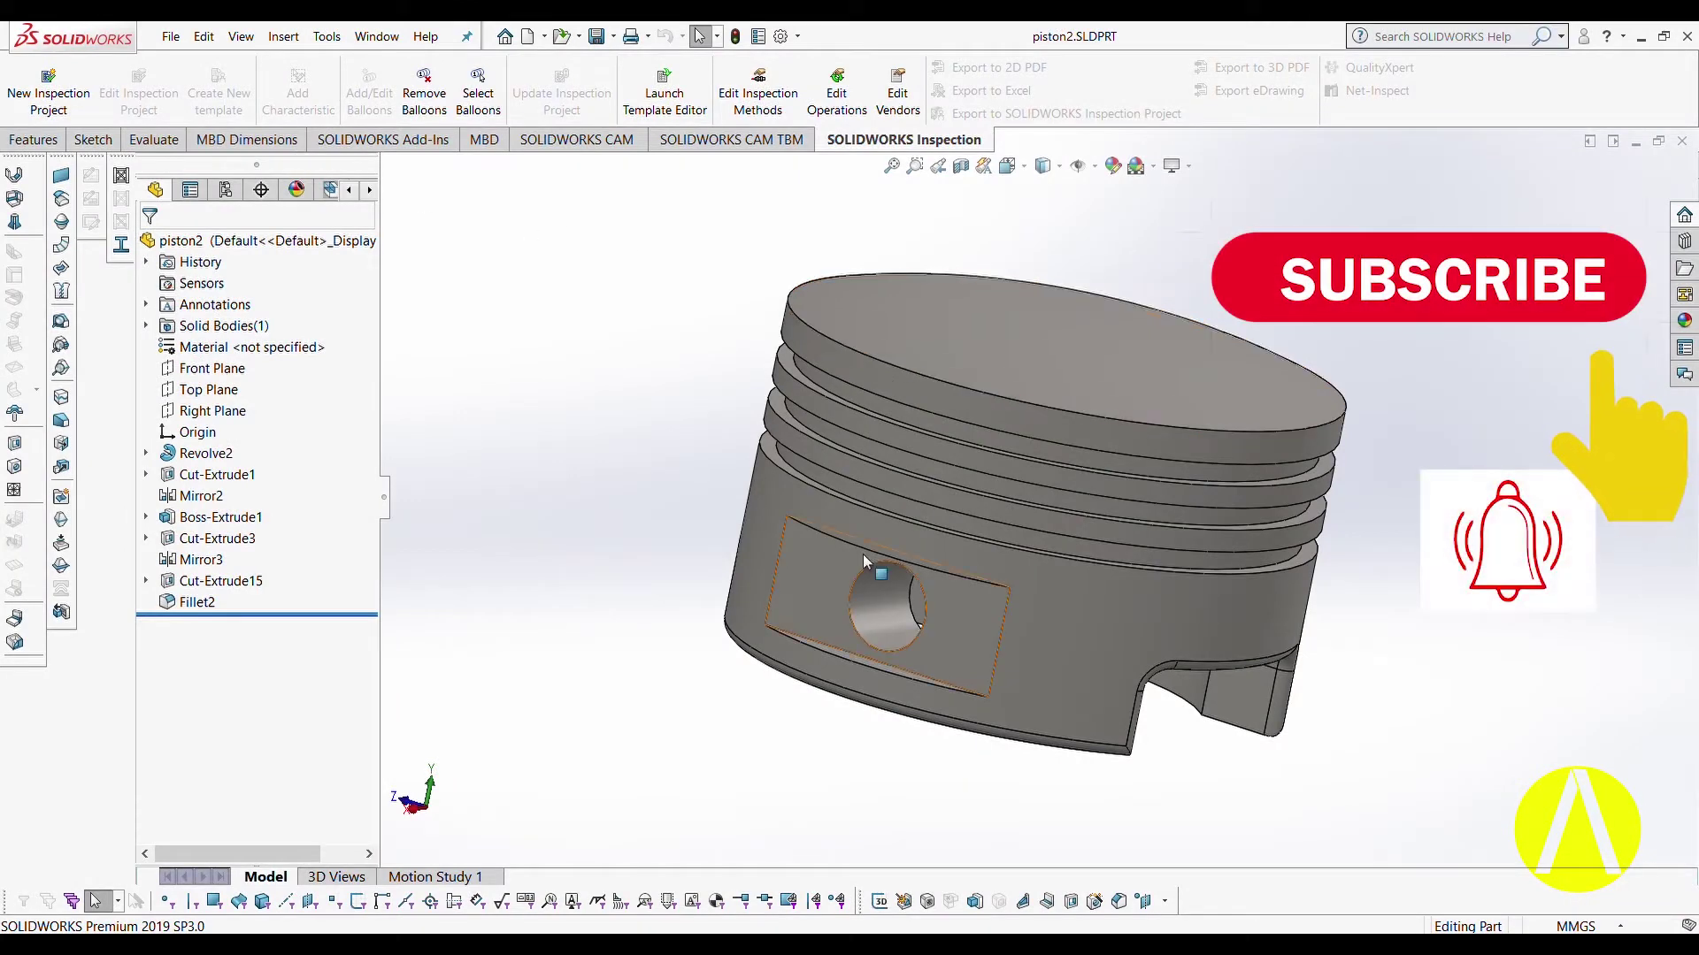
Create a new part document and set the viewport scene to a plain white background.
middle_click_drag(705, 383, 624, 236)
key("Escape")
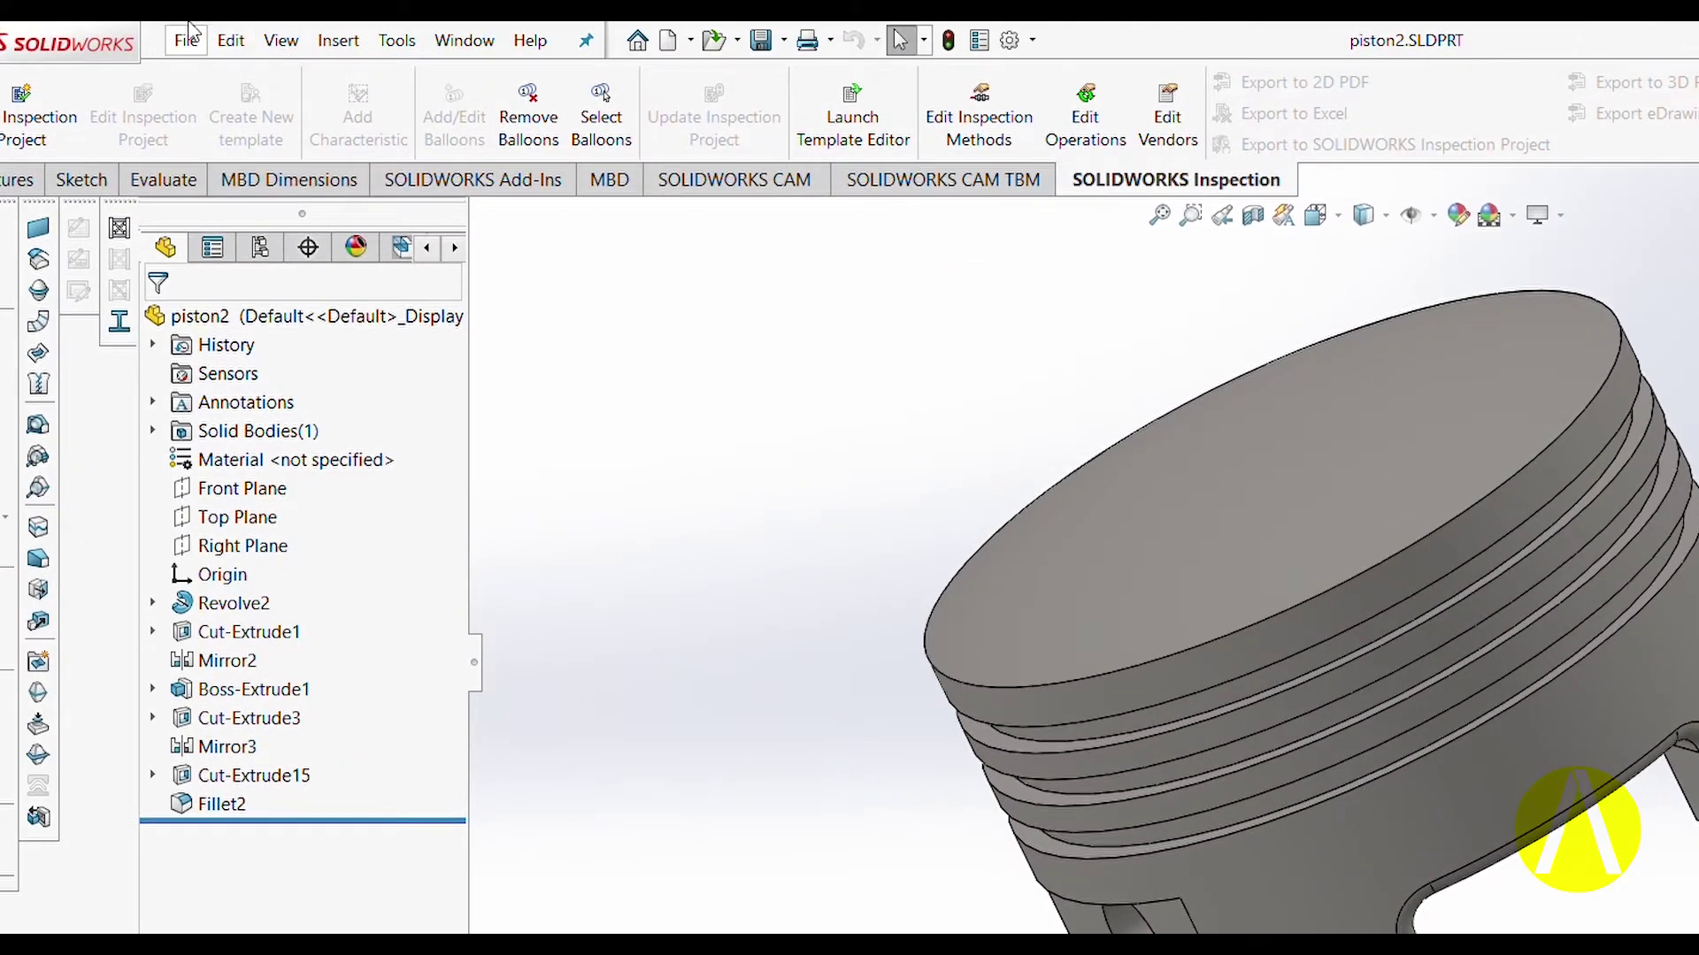
left_click(188, 37)
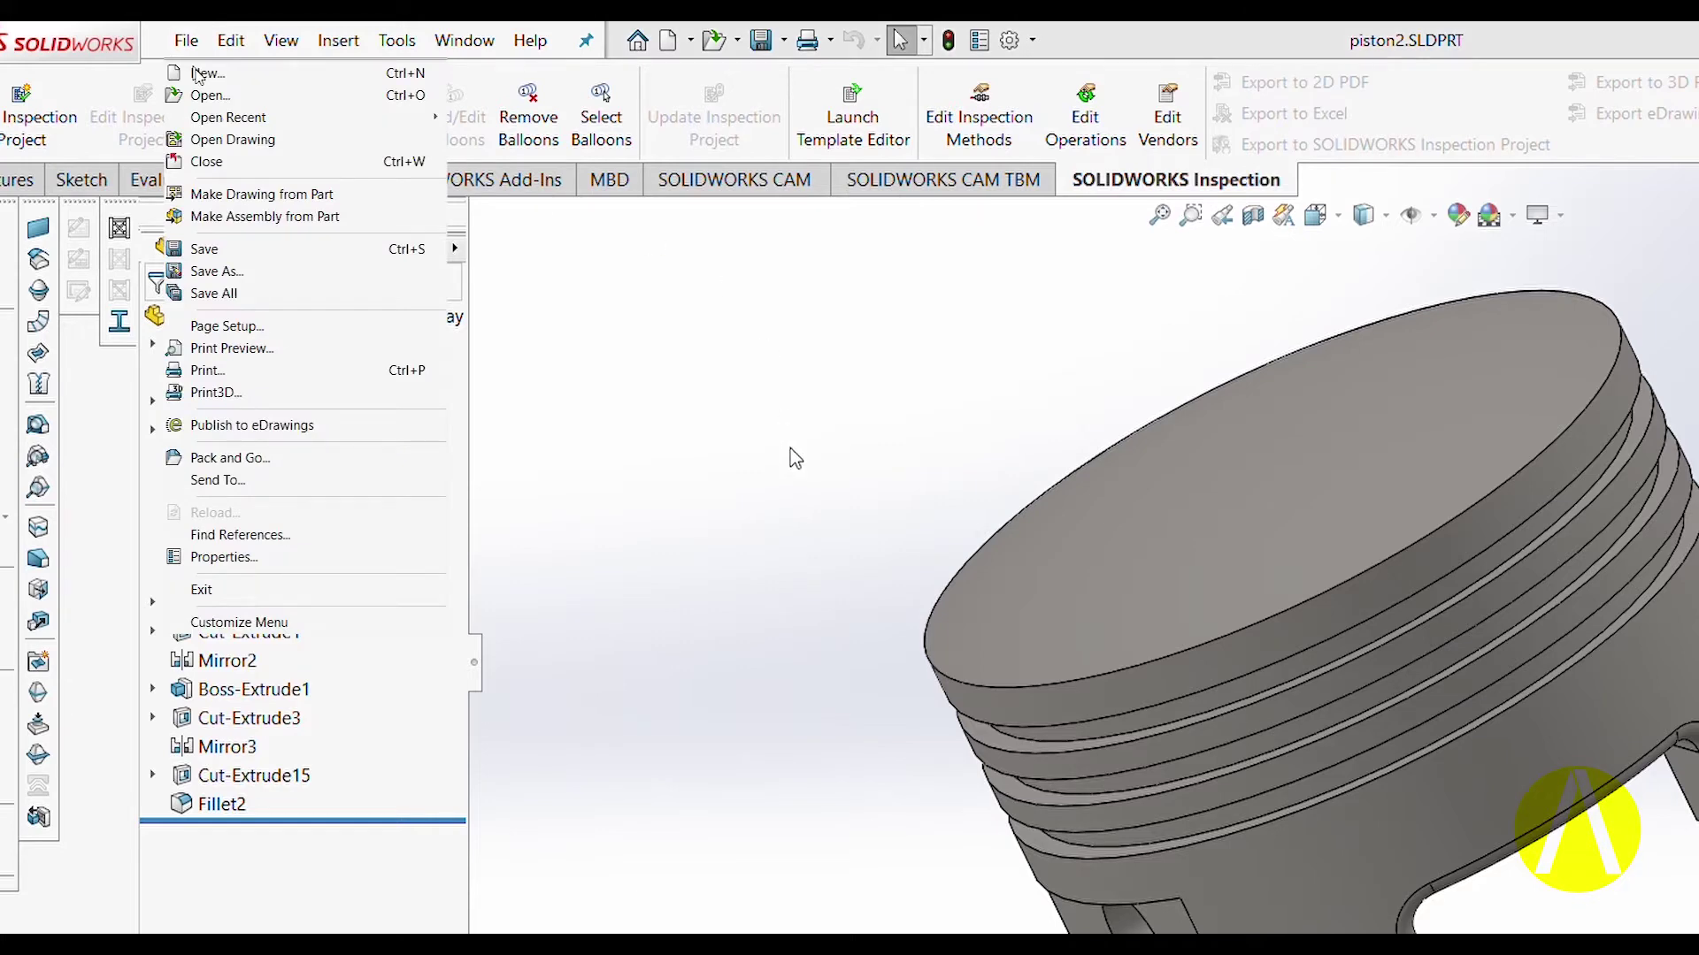
key("ctrl+n")
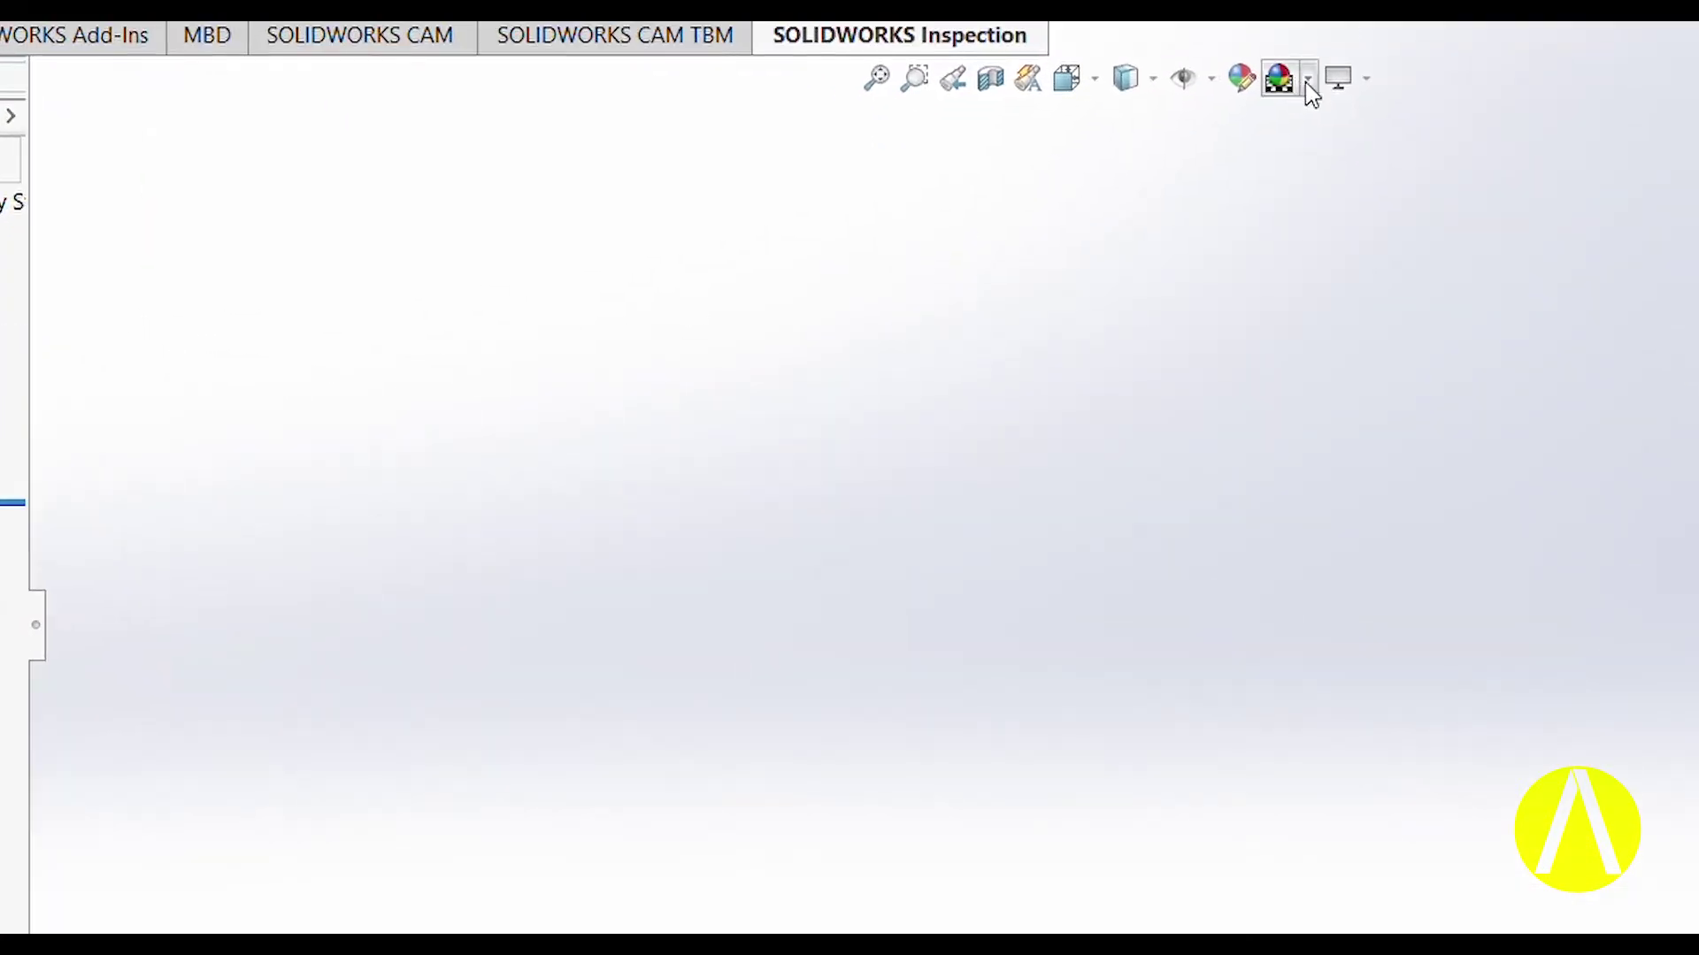
left_click(1307, 81)
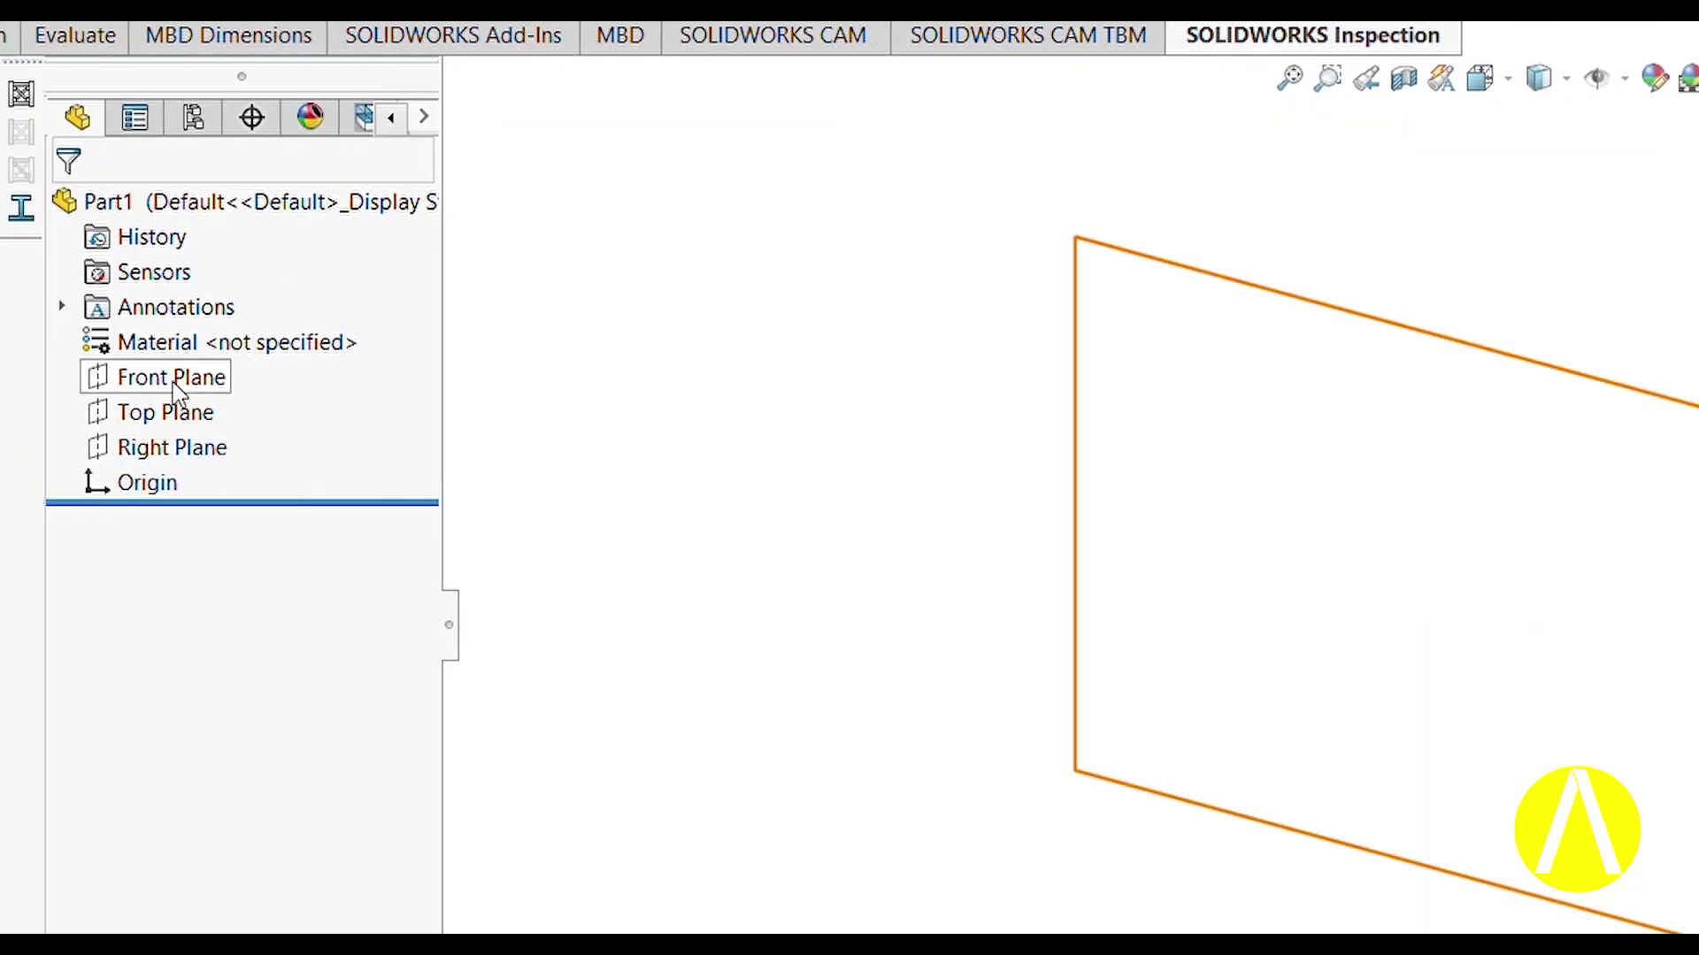
Start a sketch on the Front Plane and draw a vertical construction centerline passing through the origin.
left_click(176, 387)
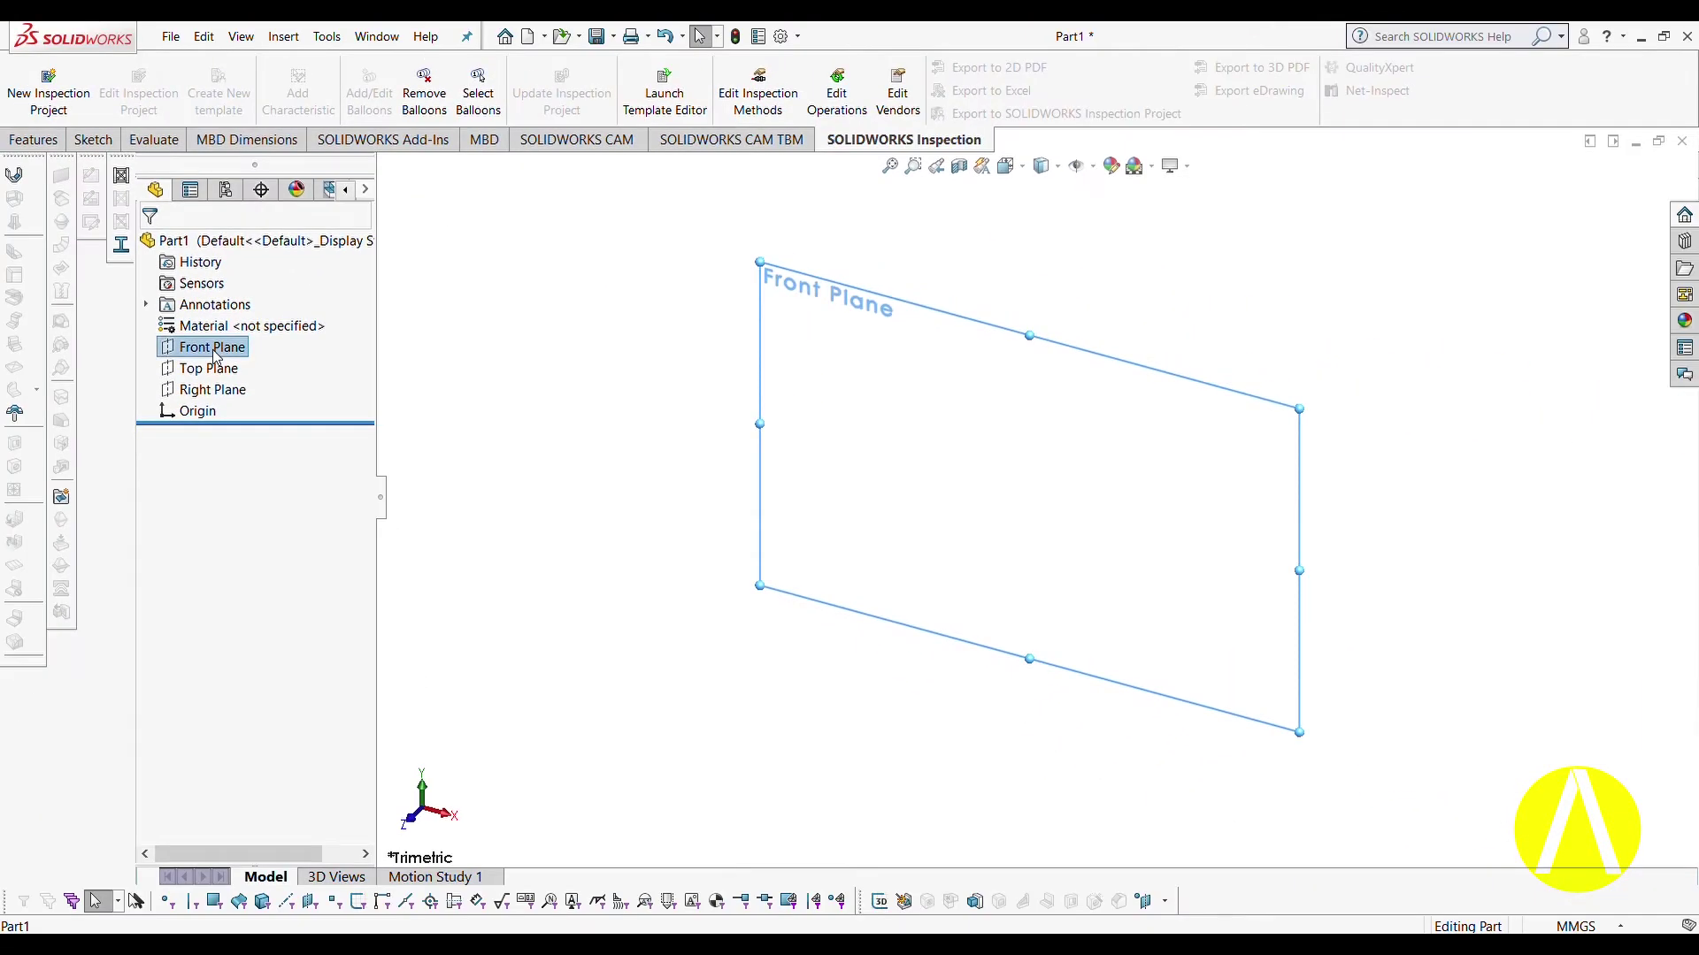
left_click(226, 339)
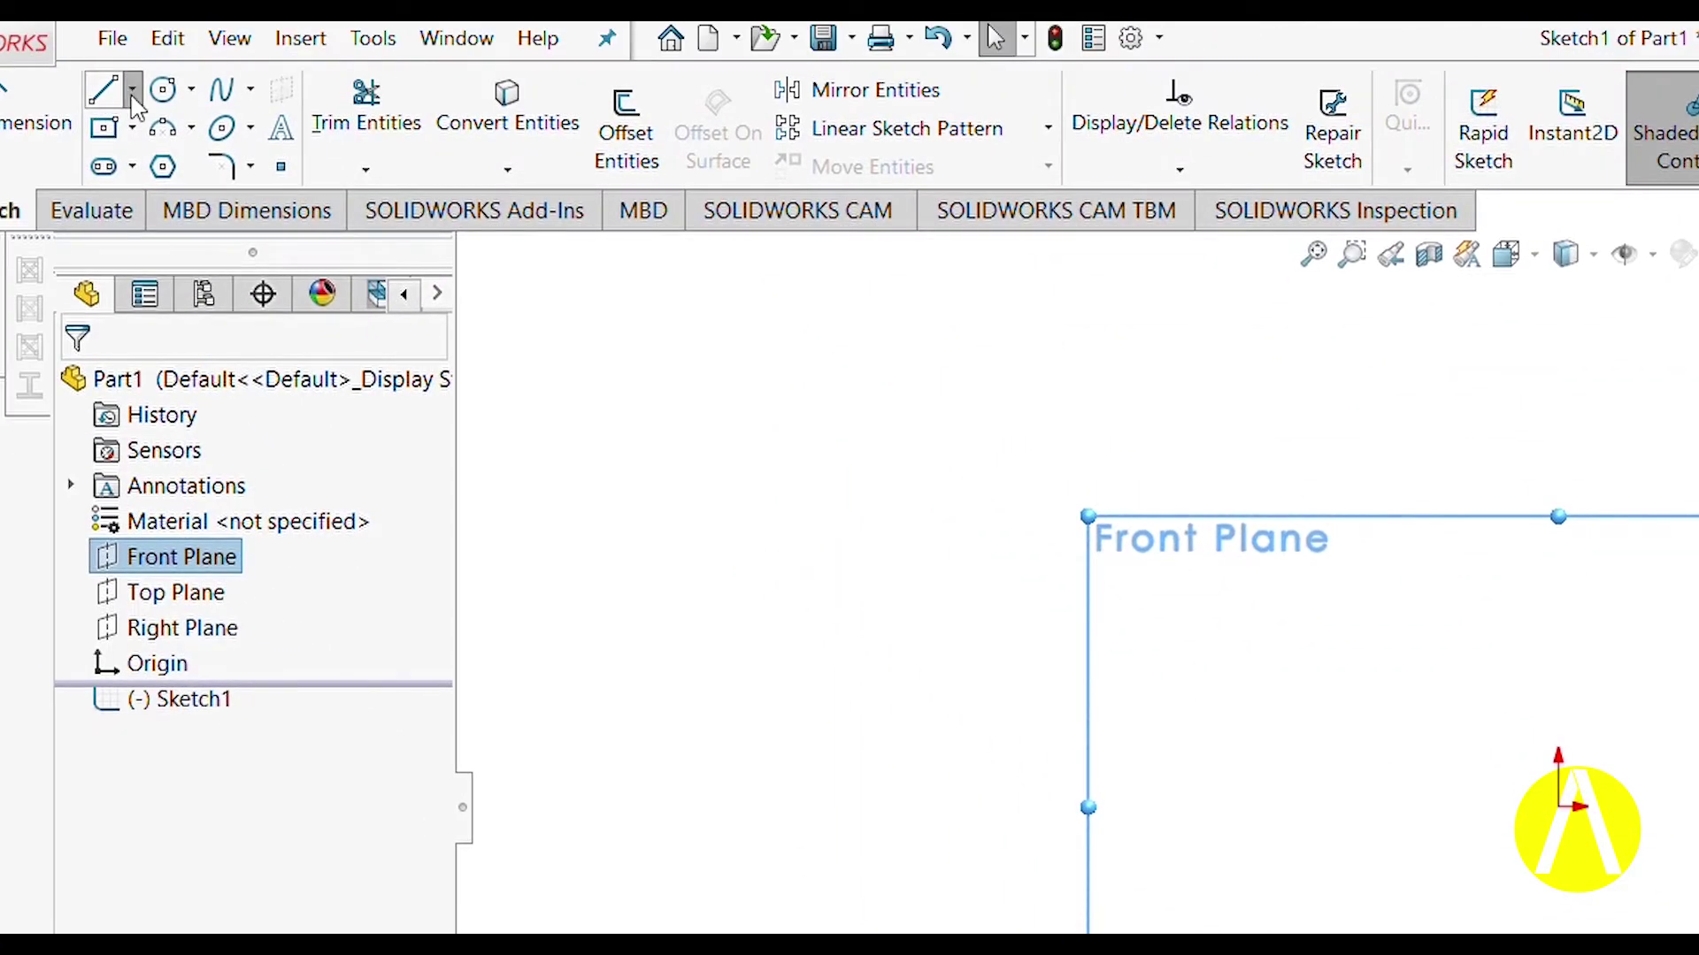
left_click(131, 96)
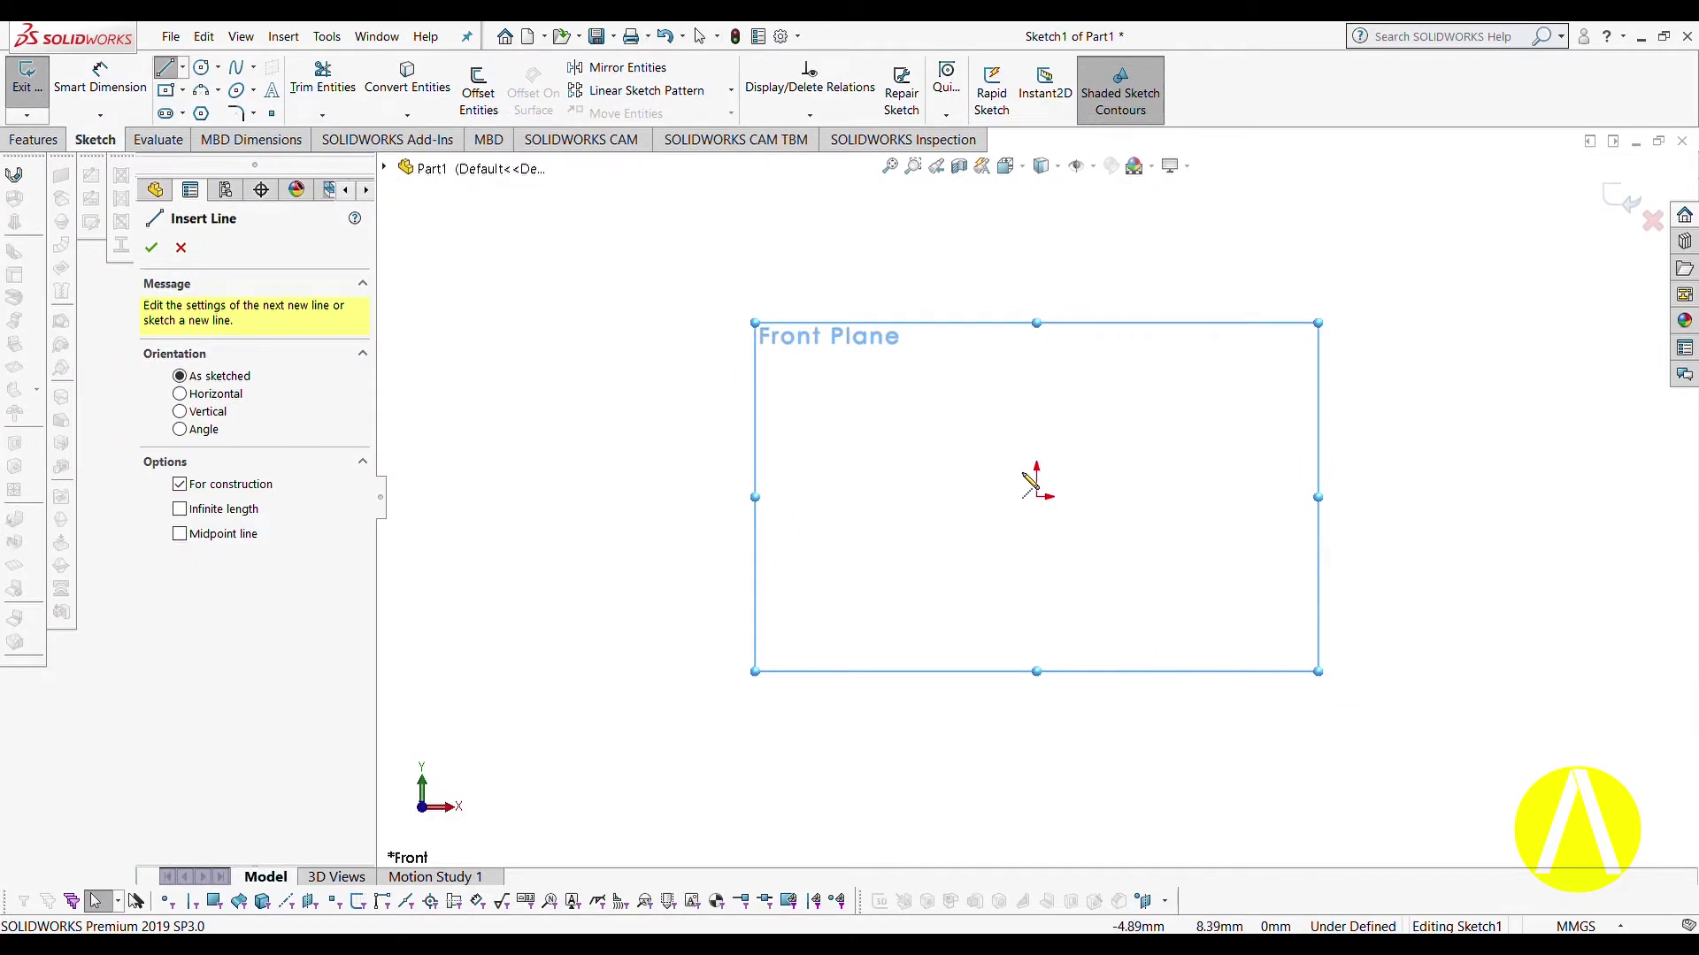
left_click(1037, 498)
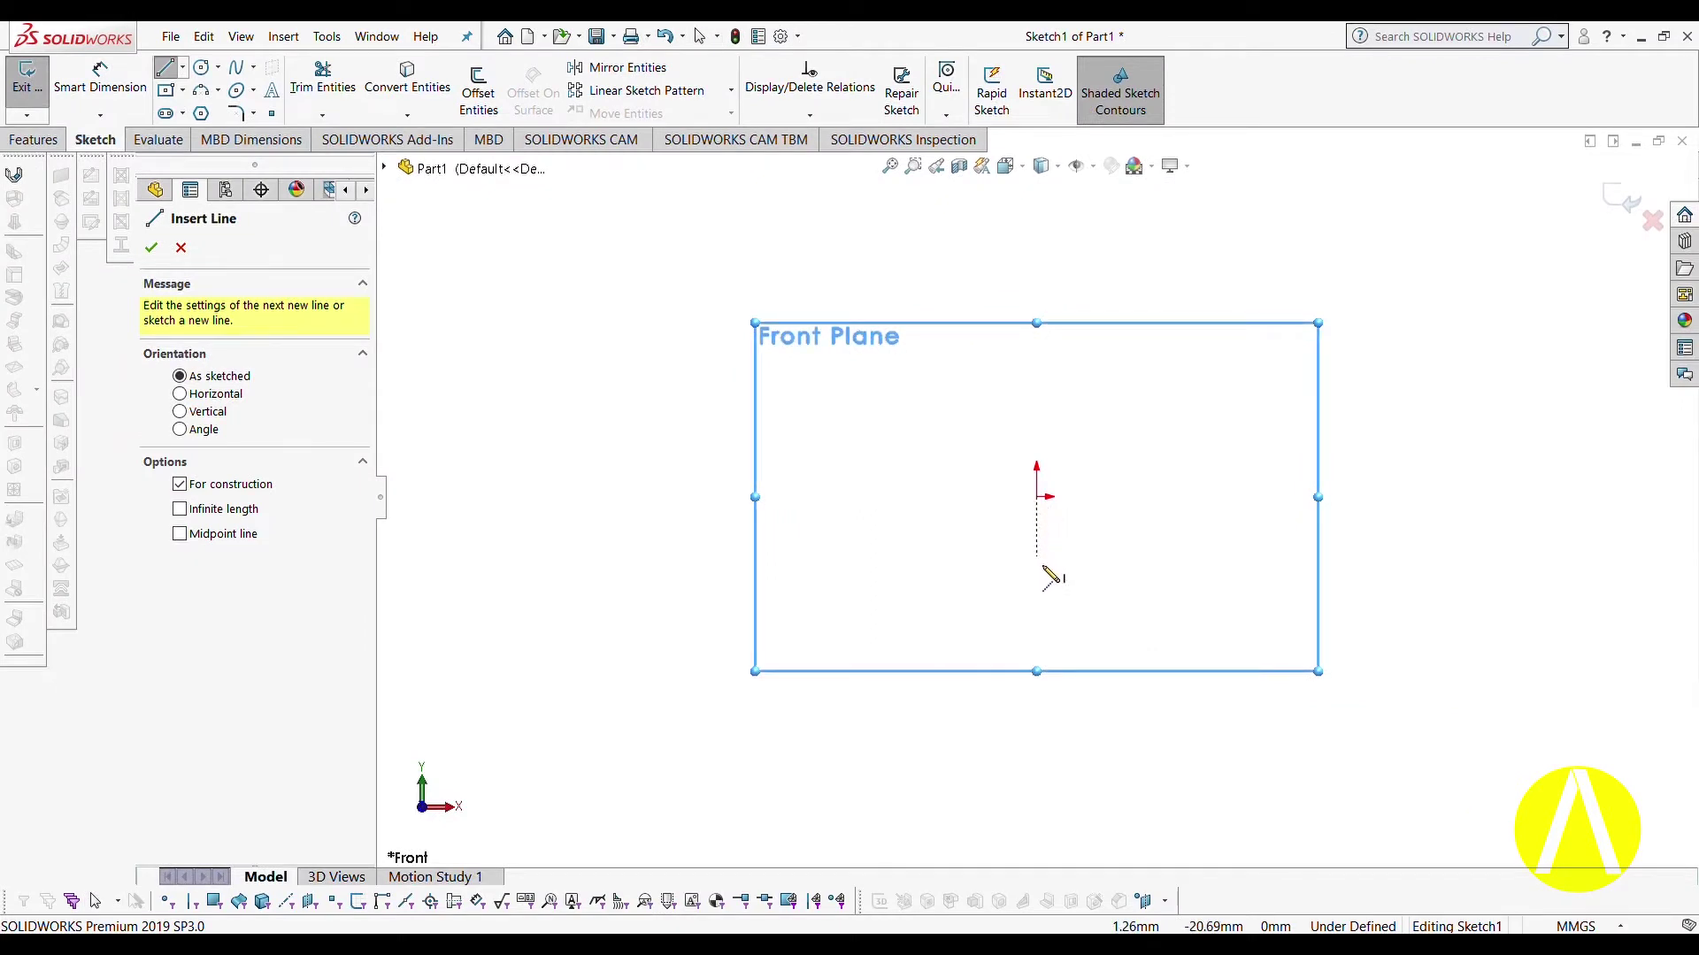
left_click(1038, 660)
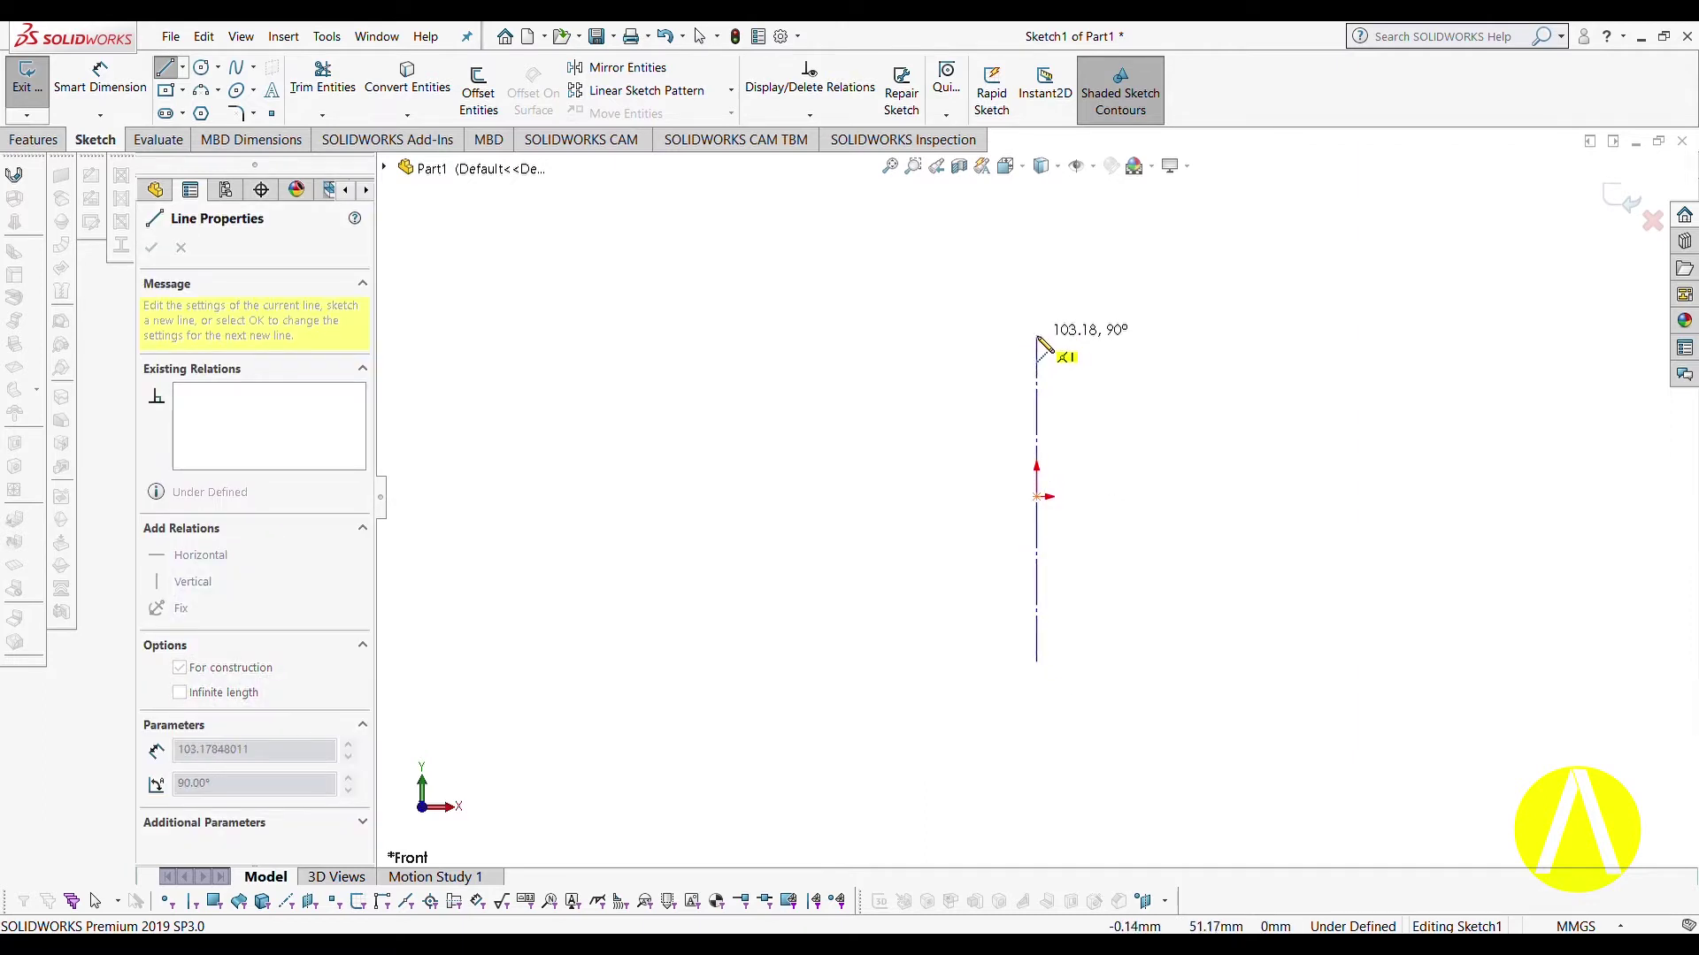
left_click(1036, 239)
key("Escape")
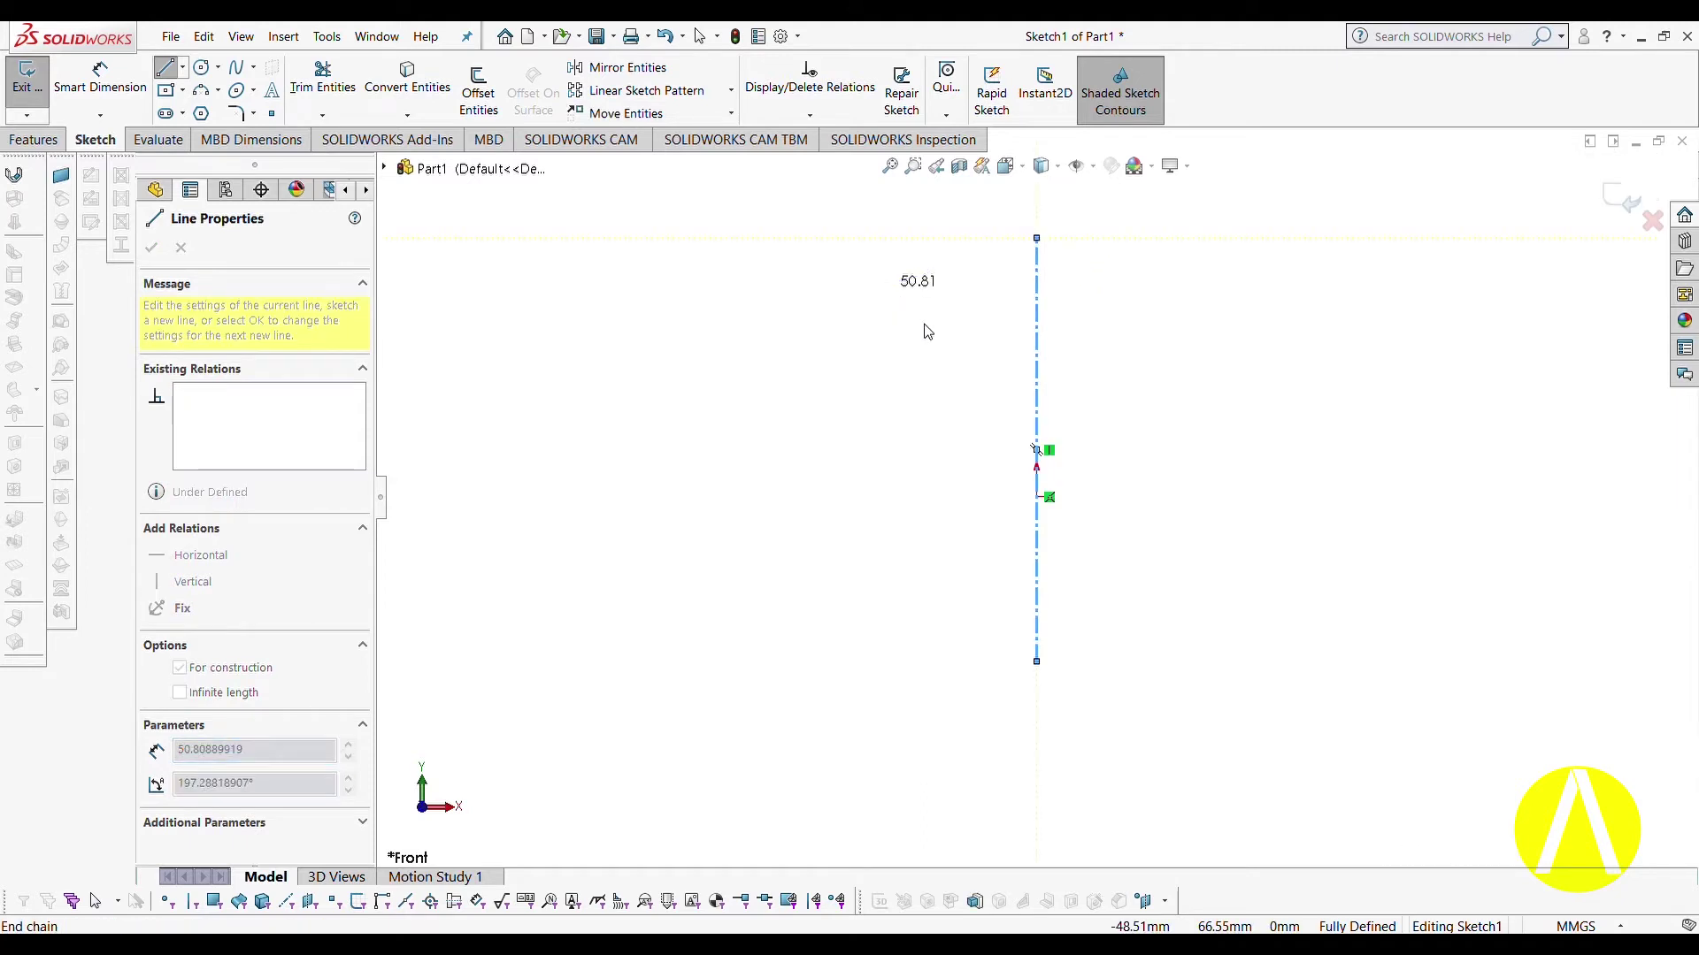
key("Escape")
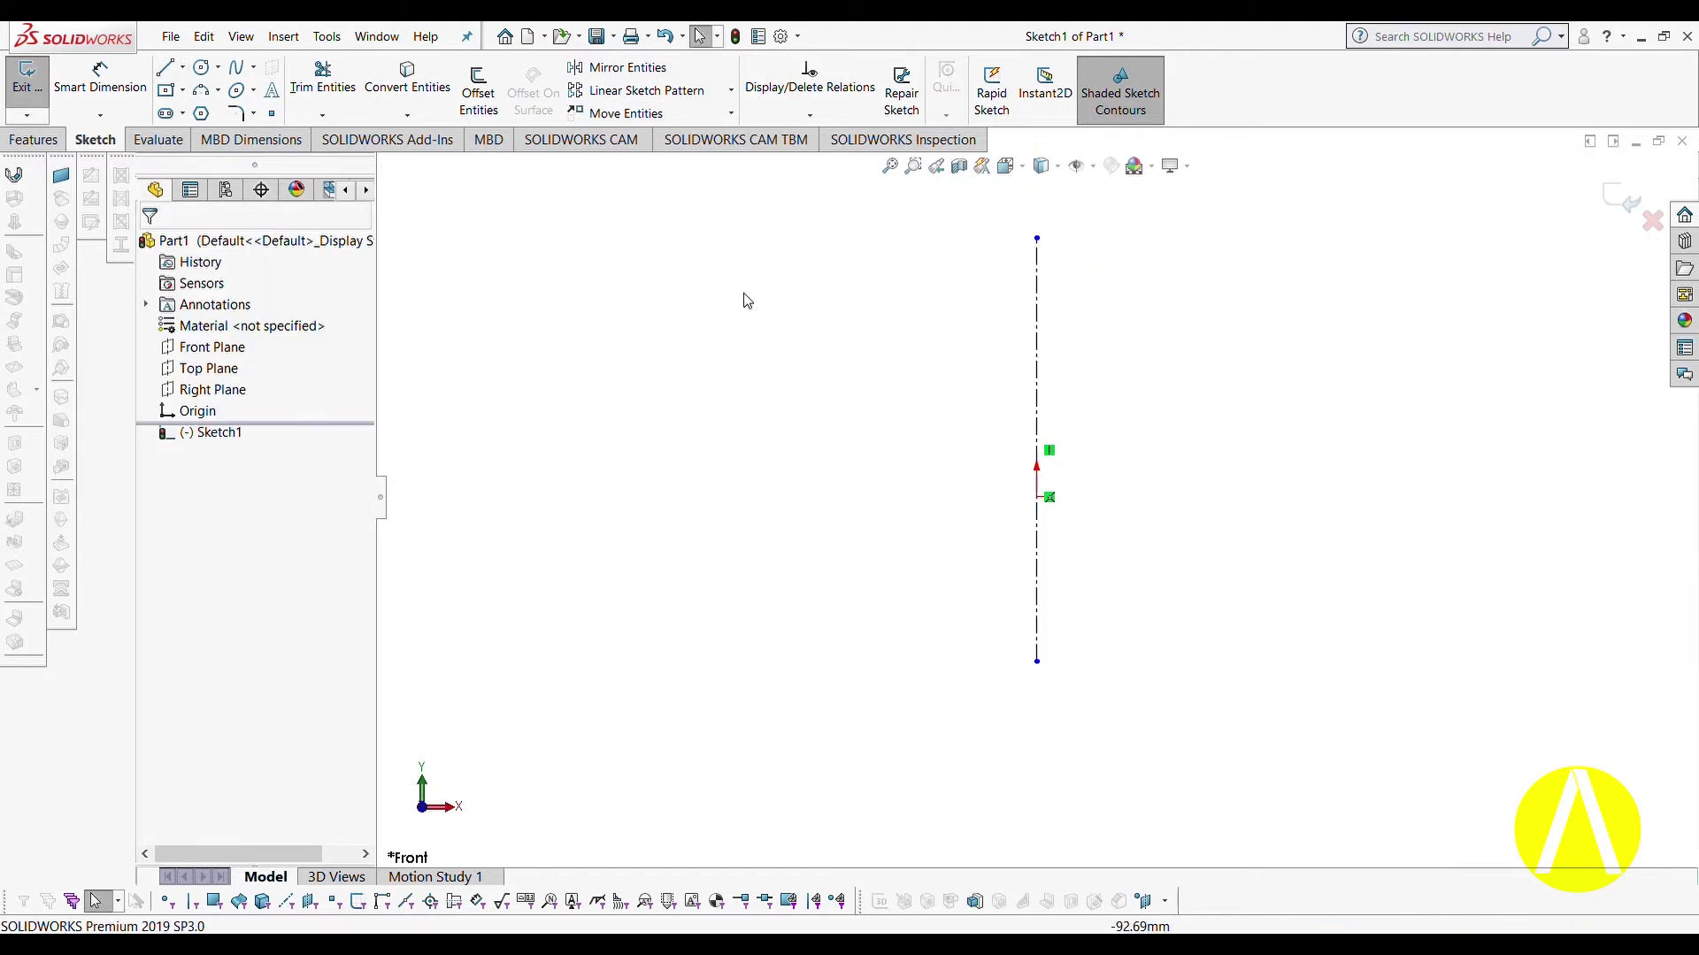
Draw the profile's top edge as a straight horizontal two-point spline starting near the upper end of the centerline.
left_click(237, 67)
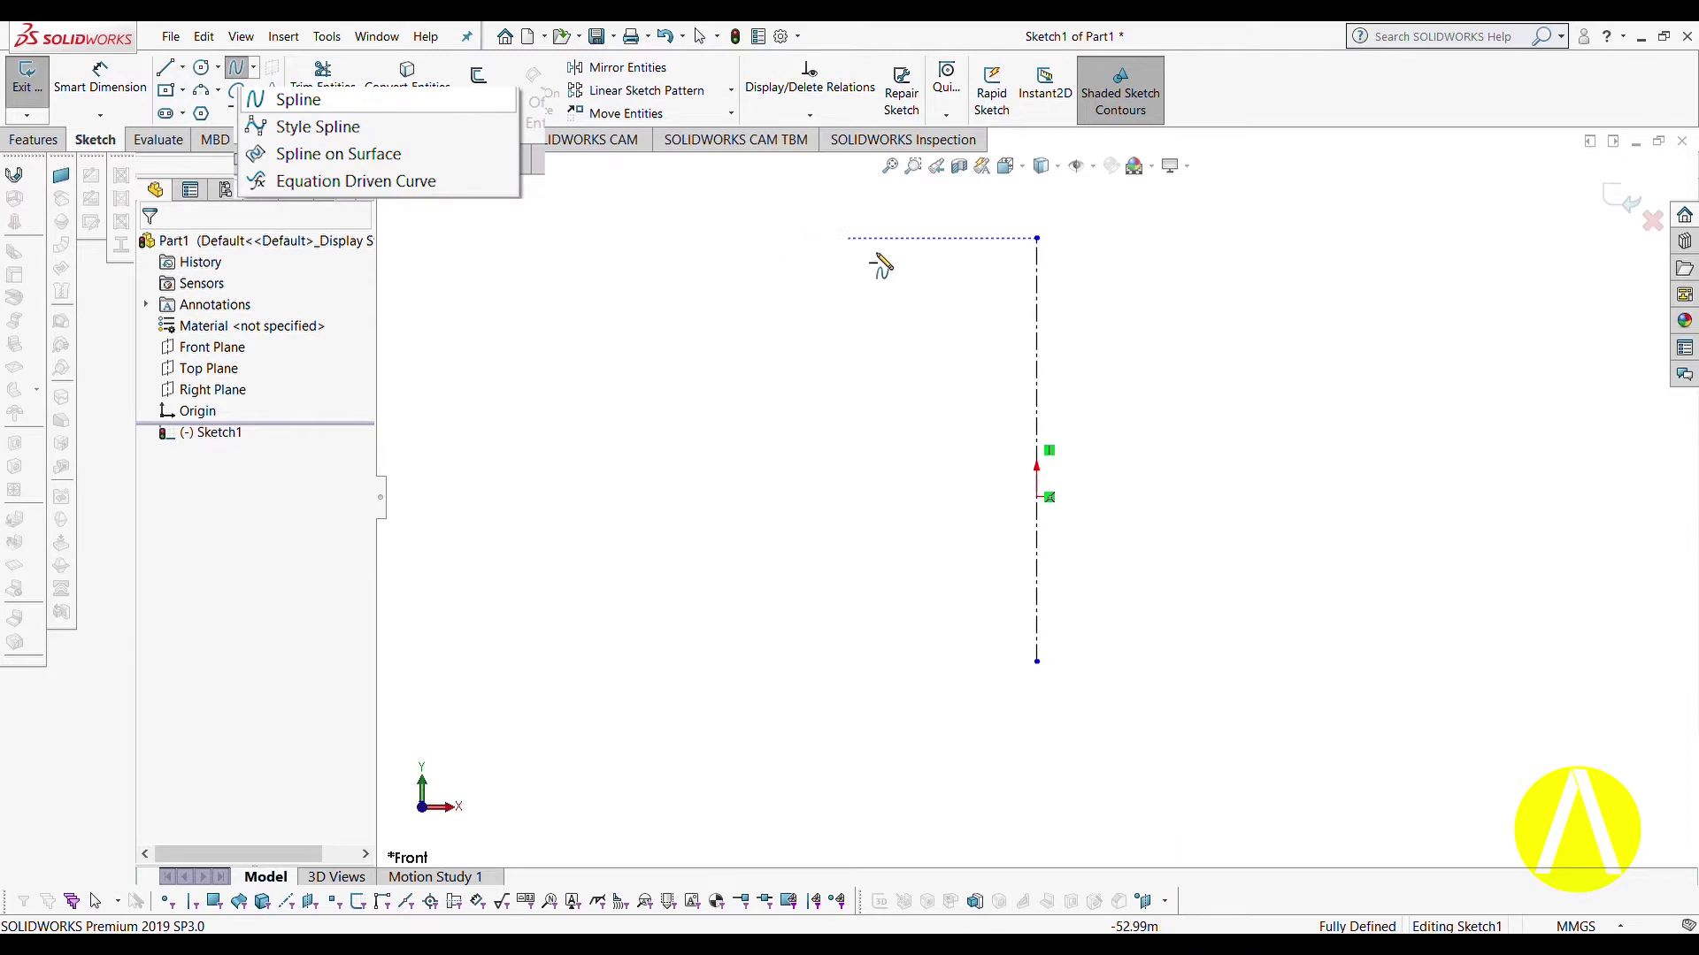
left_click(1037, 300)
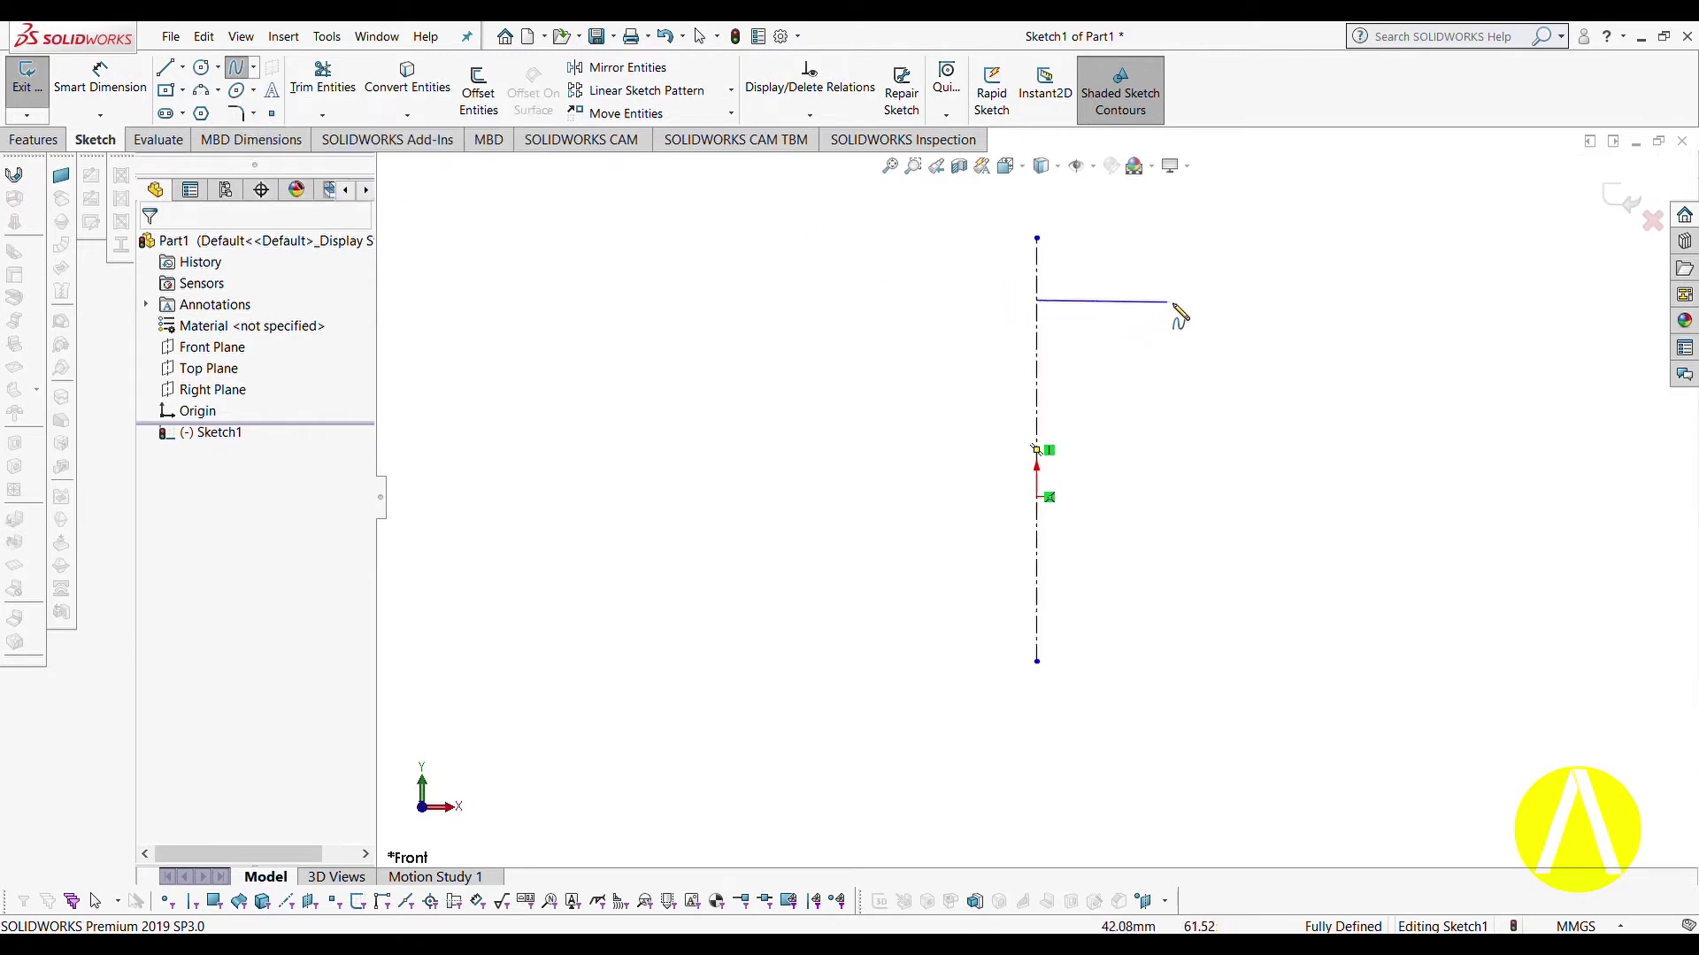
left_click(1225, 304)
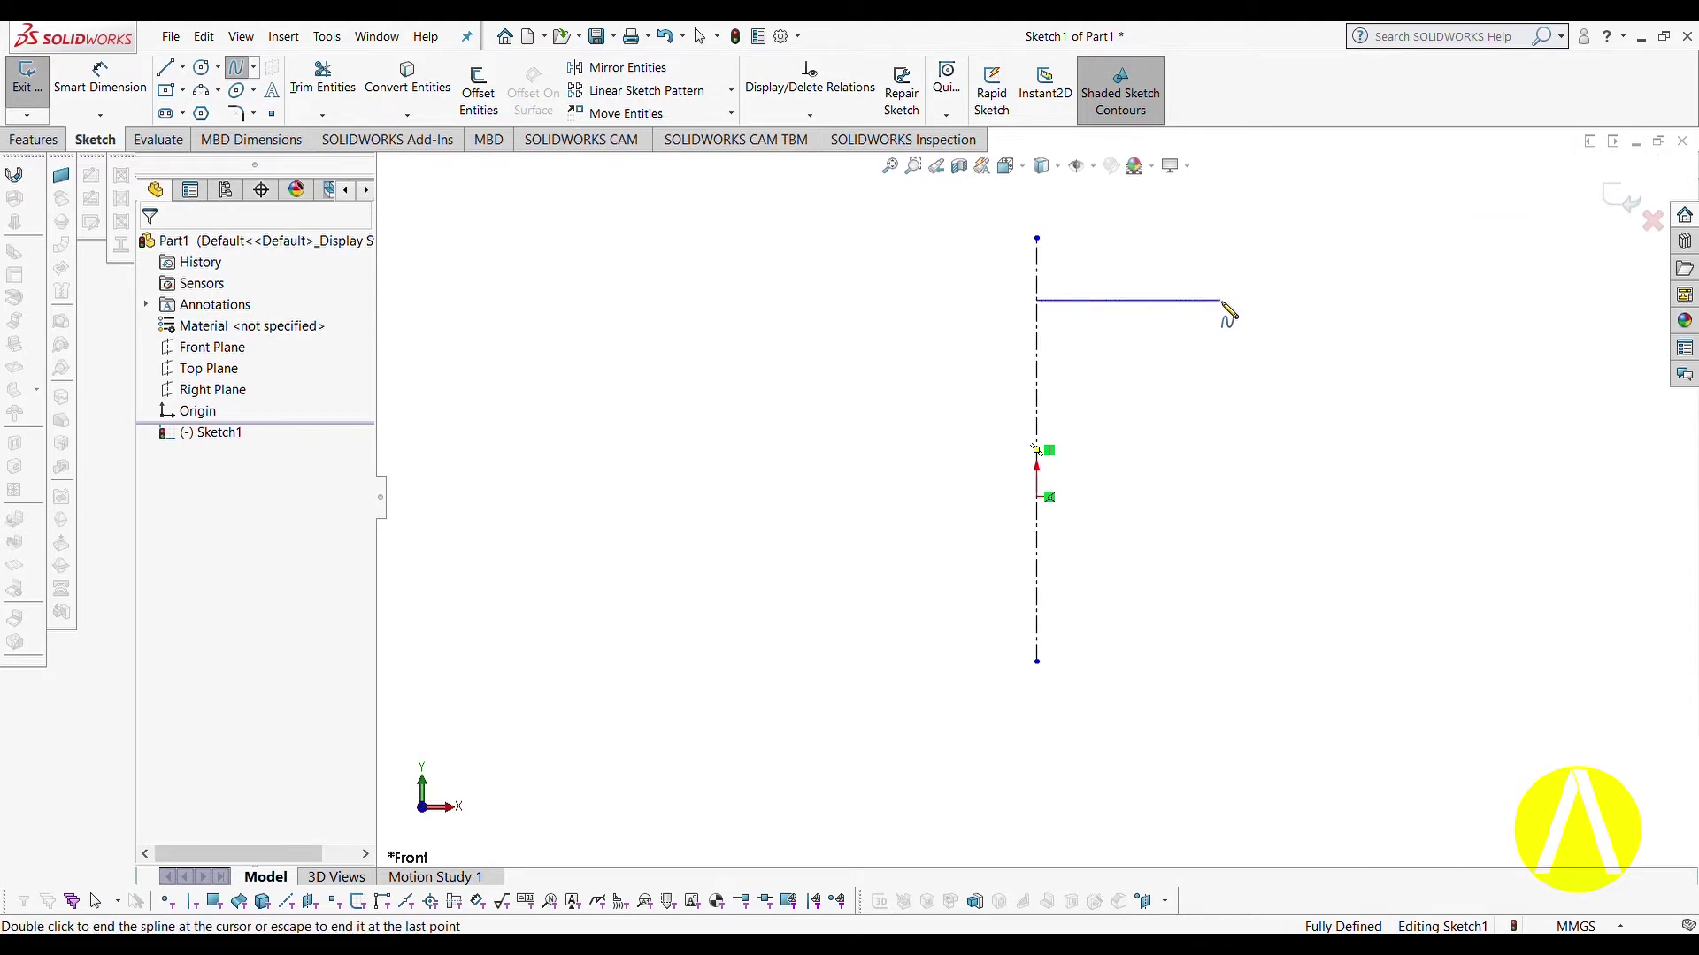
double_click(1258, 358)
key("Escape")
key("ctrl+z")
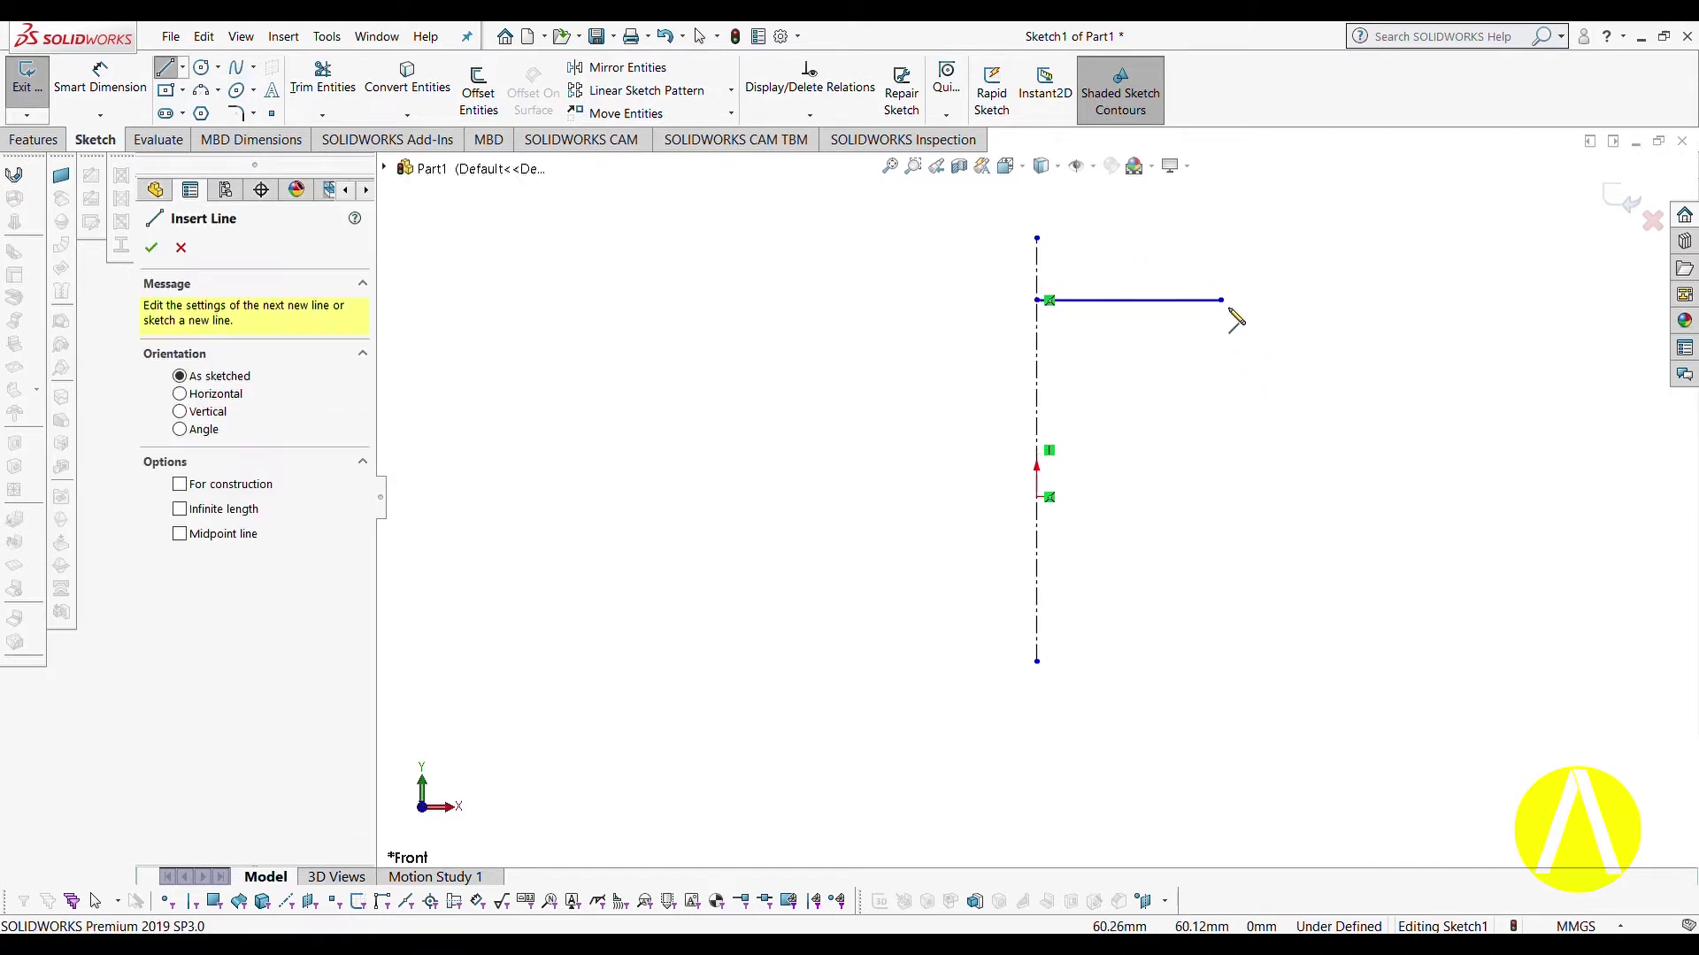
Continue the profile with lines from the top edge's outer end, forming a small rectangular groove and the vertical outer wall below it.
left_click(1221, 301)
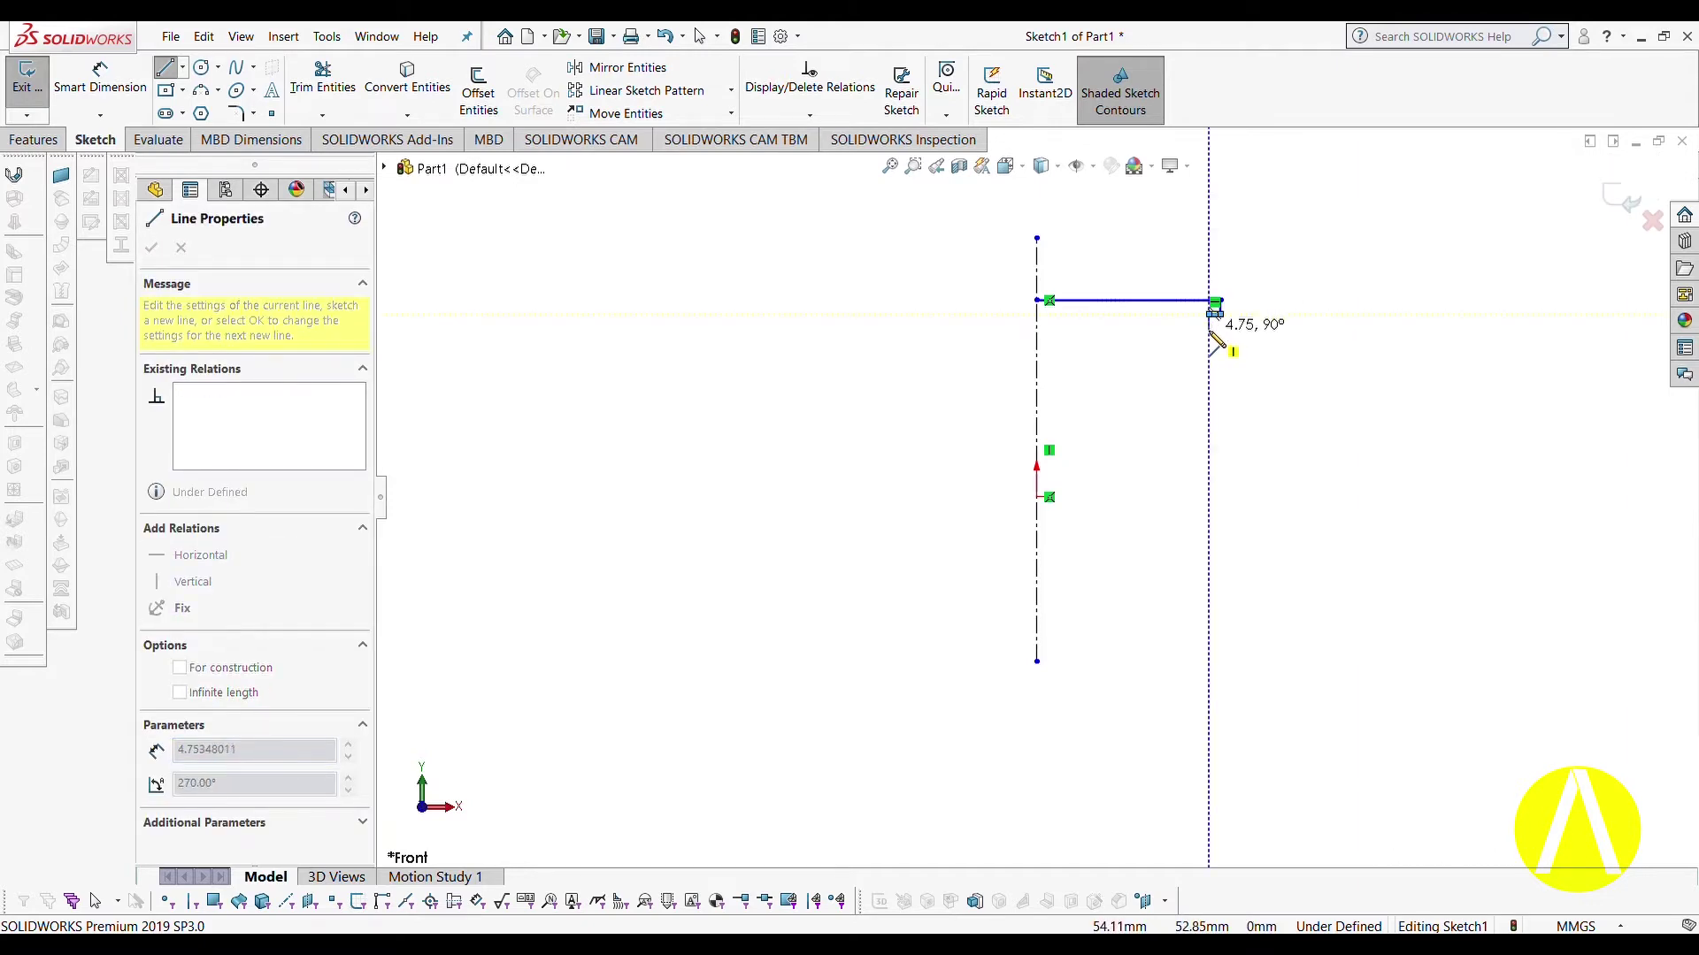
left_click(1210, 337)
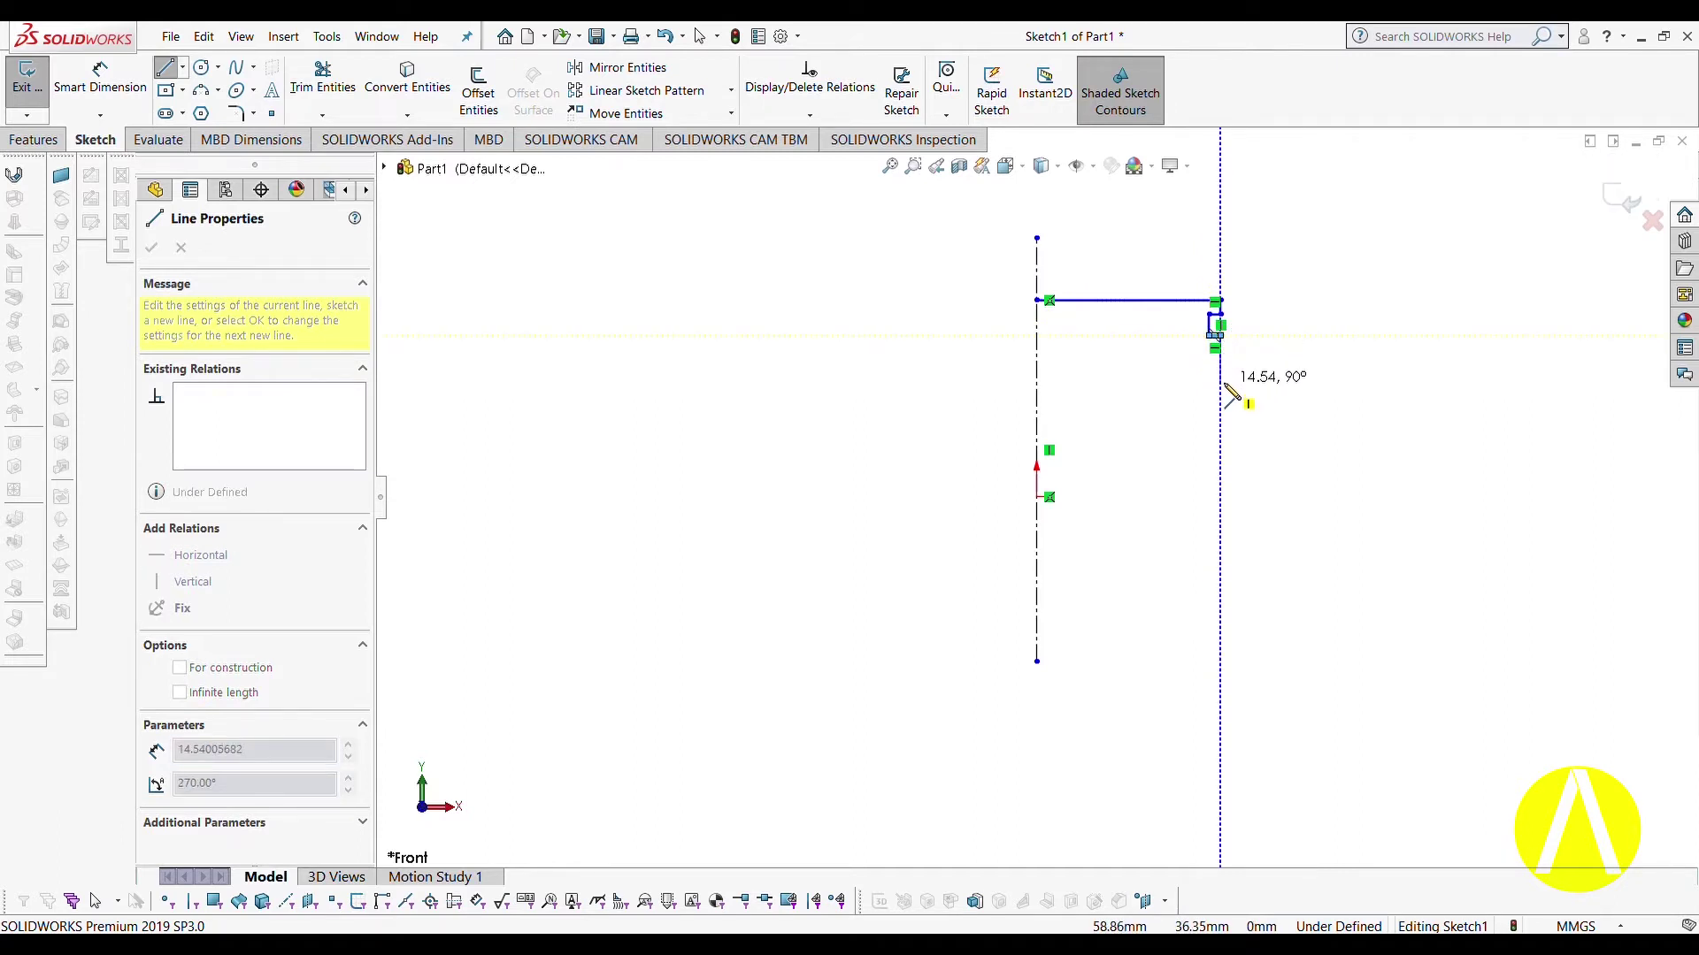
left_click(1221, 514)
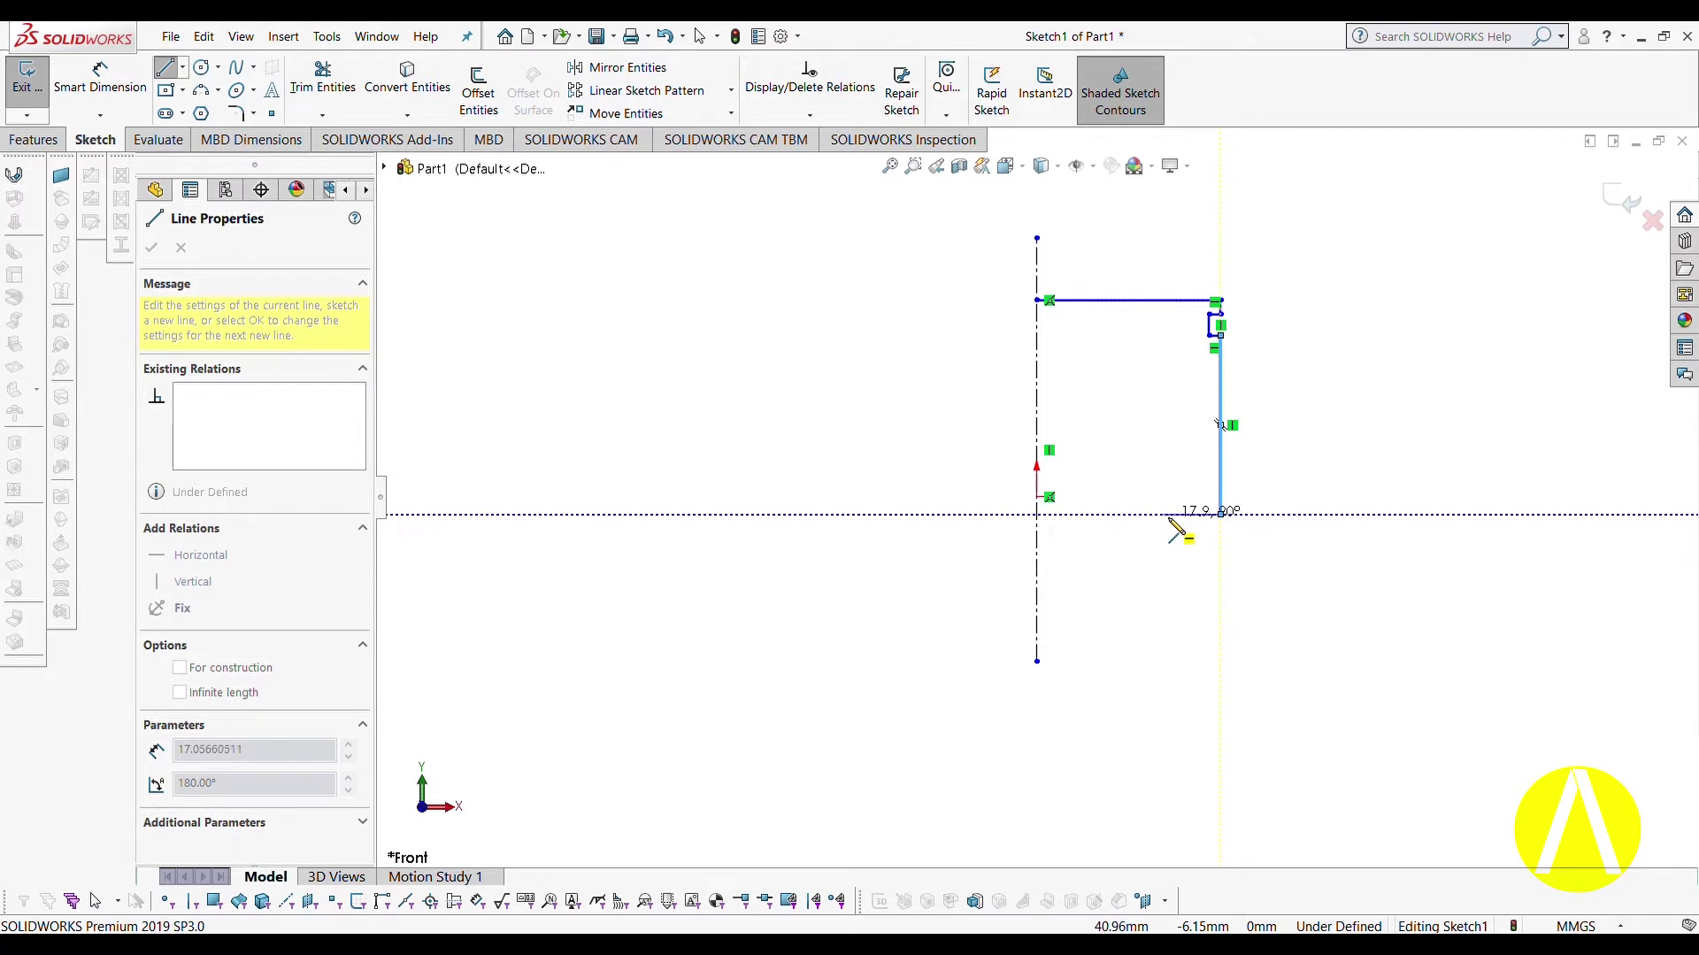
Draw the bottom edge, an inner wall about 32 mm high and a horizontal underside, closing the profile along the centerline.
left_click(1171, 514)
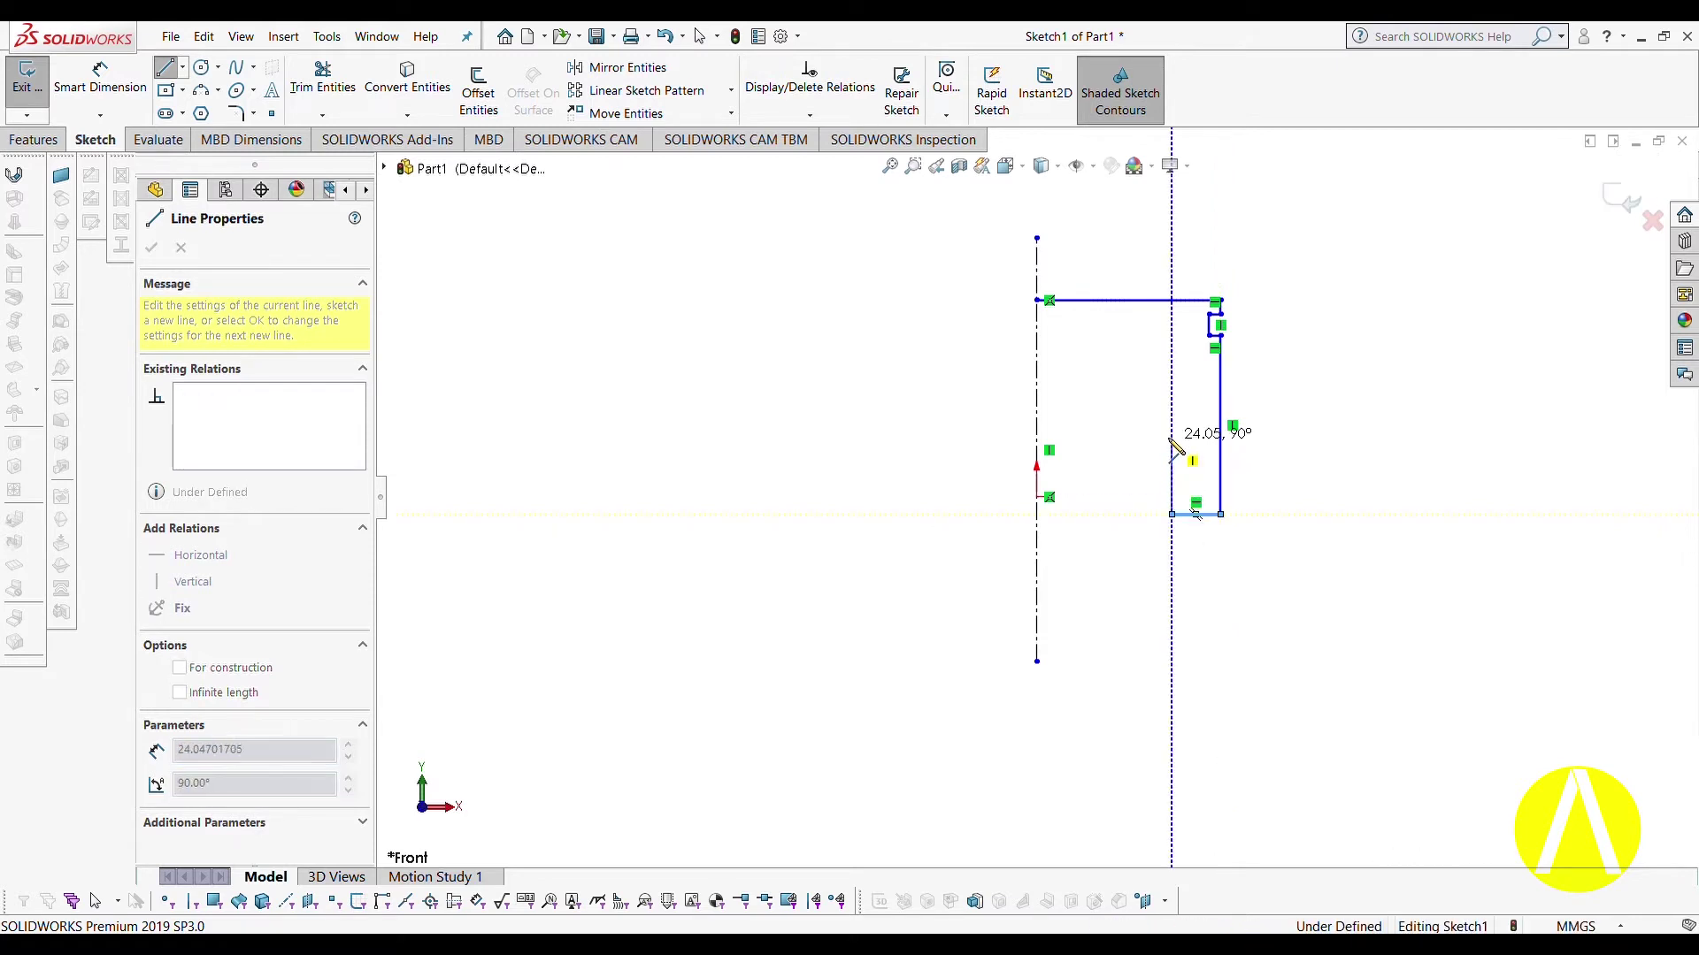
left_click(1171, 411)
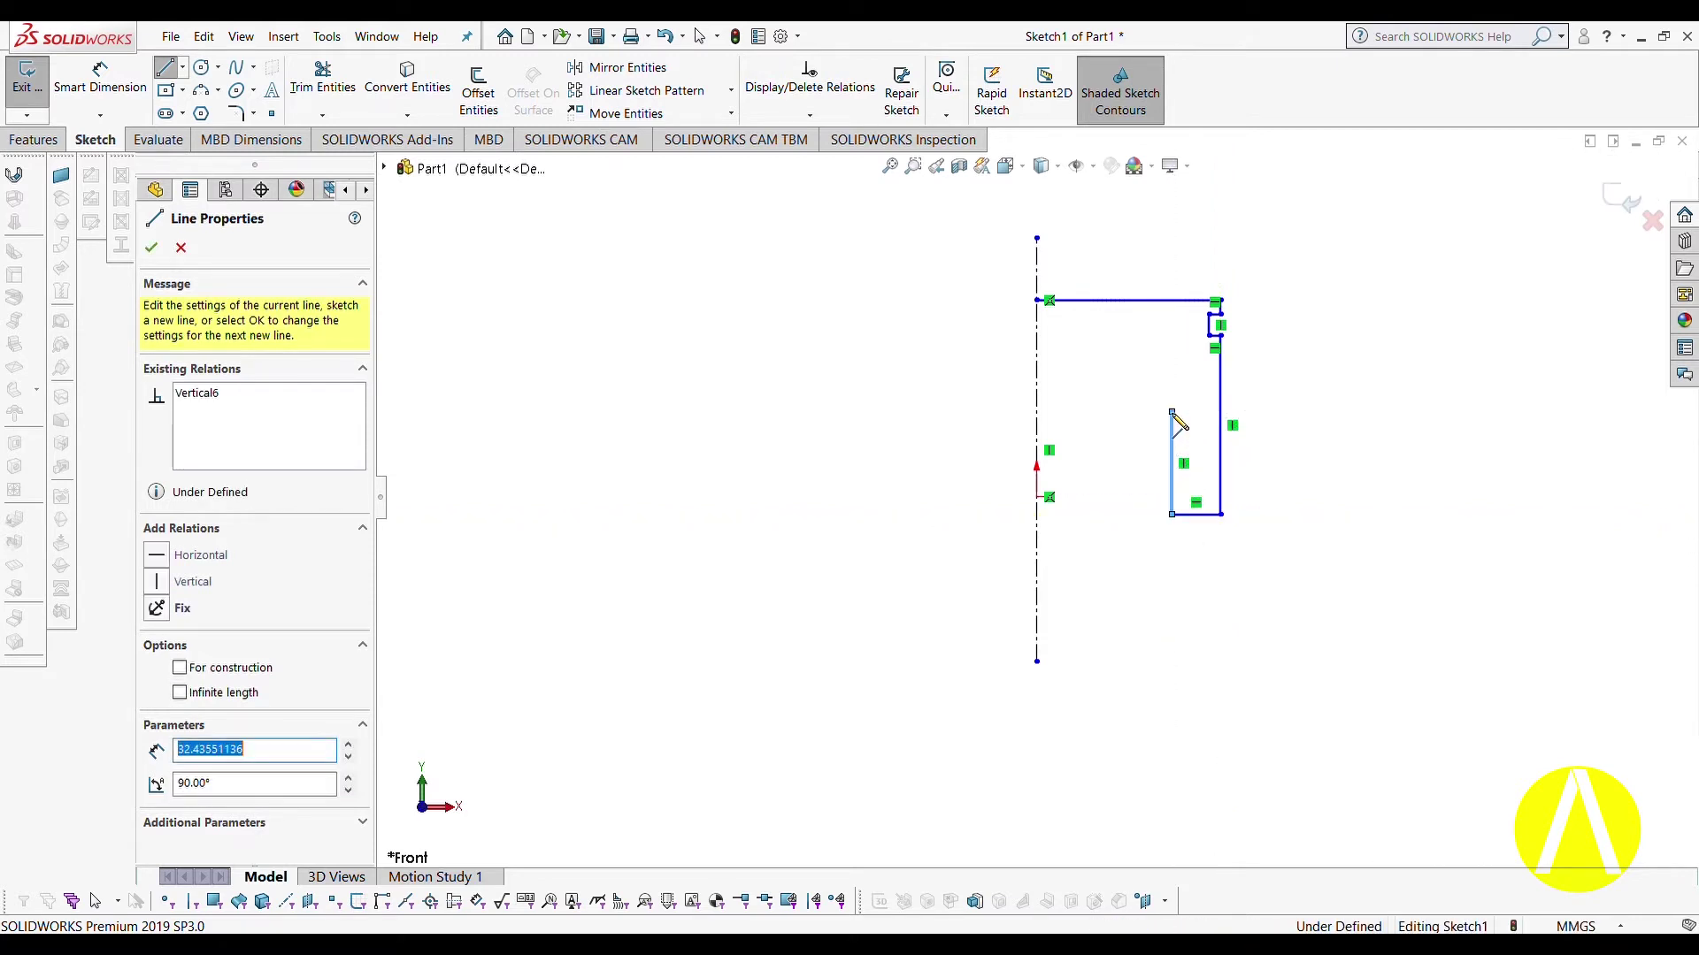
left_click(1038, 412)
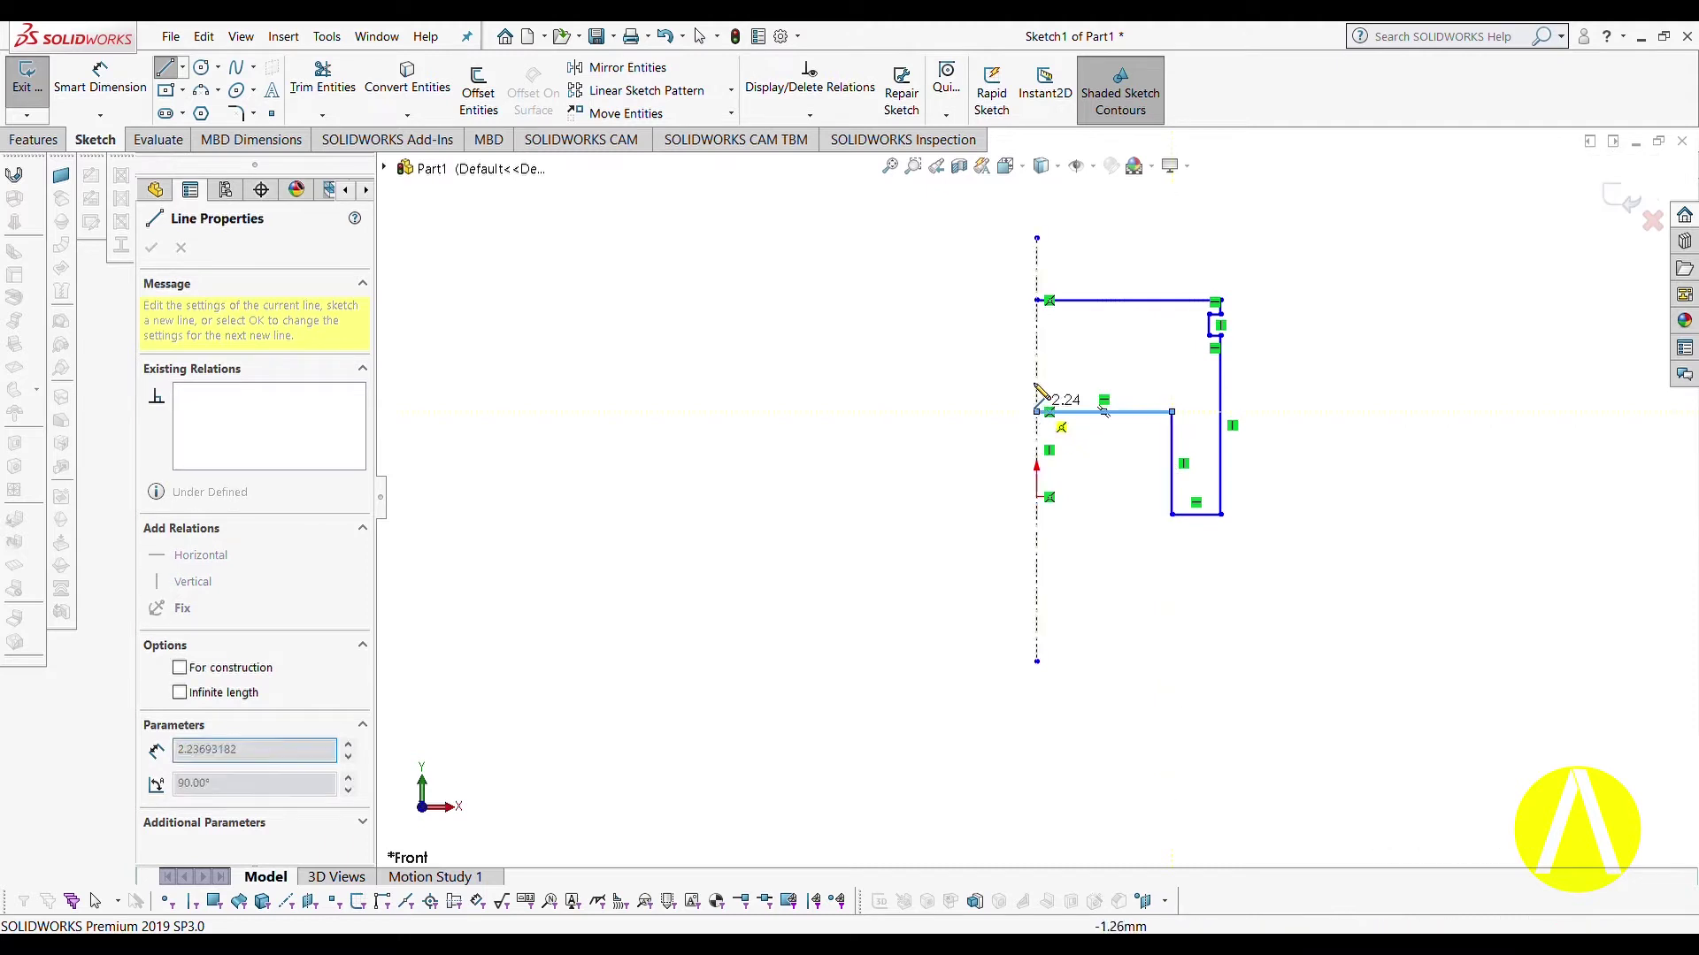
left_click(1037, 301)
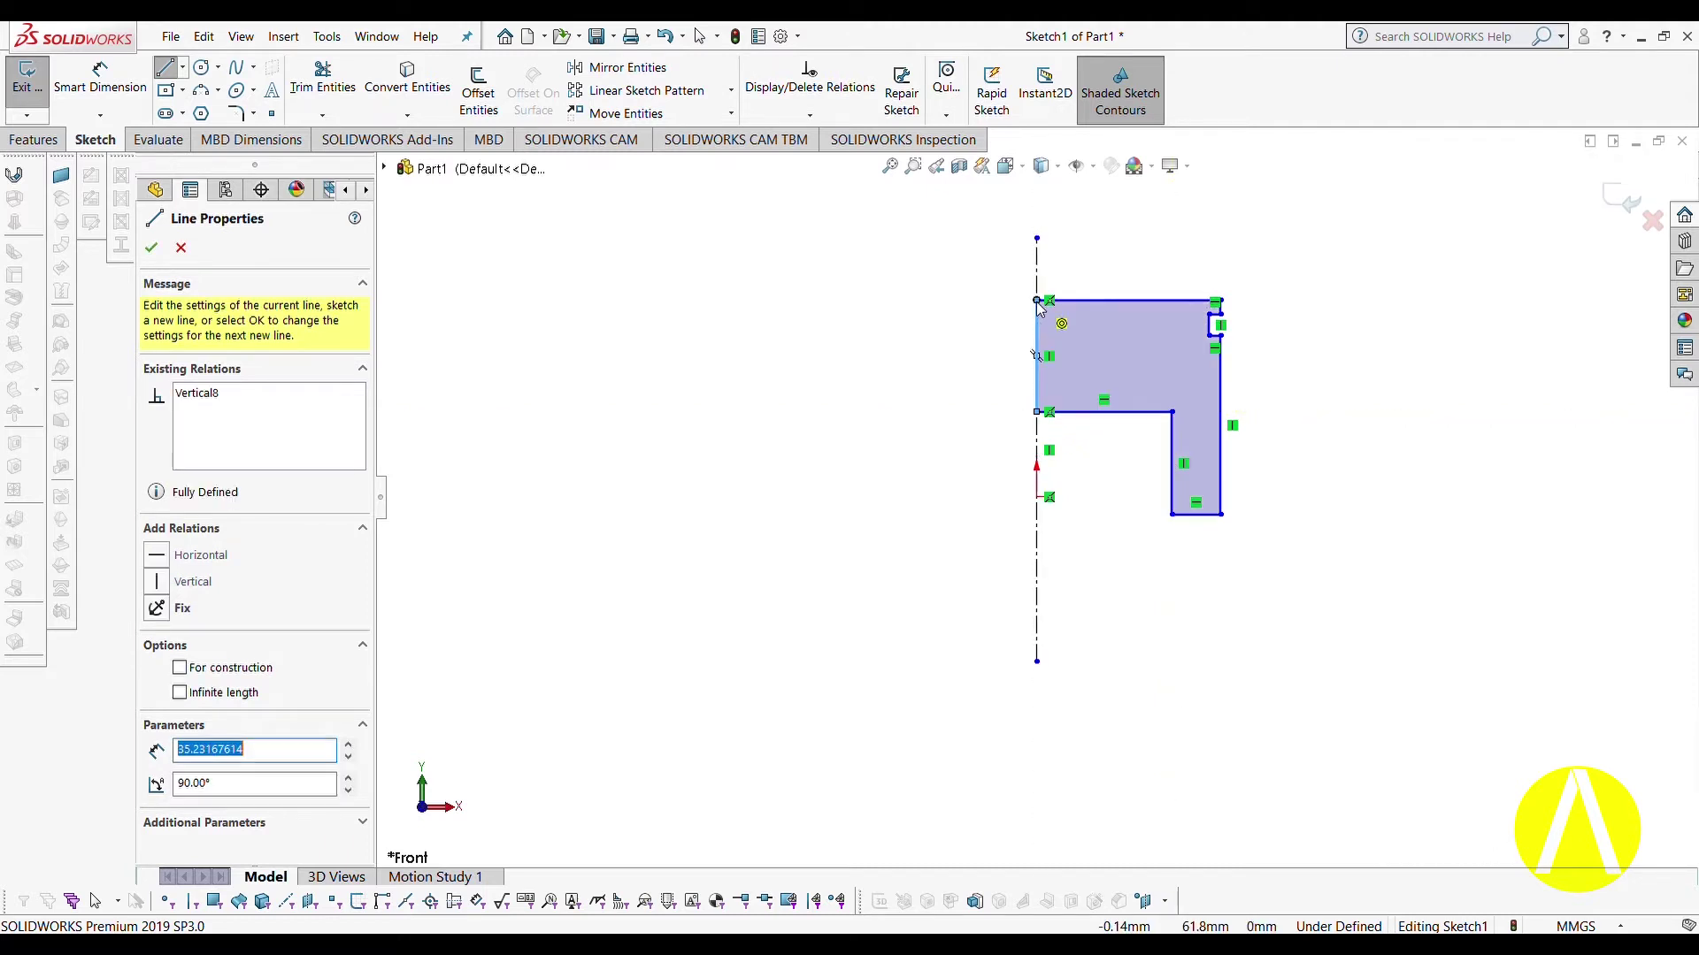
key("Escape")
key("Escape")
Dimension the profile's top edge from the centerline to the outer corner as 25 mm.
scroll(1267, 309, "down", 3)
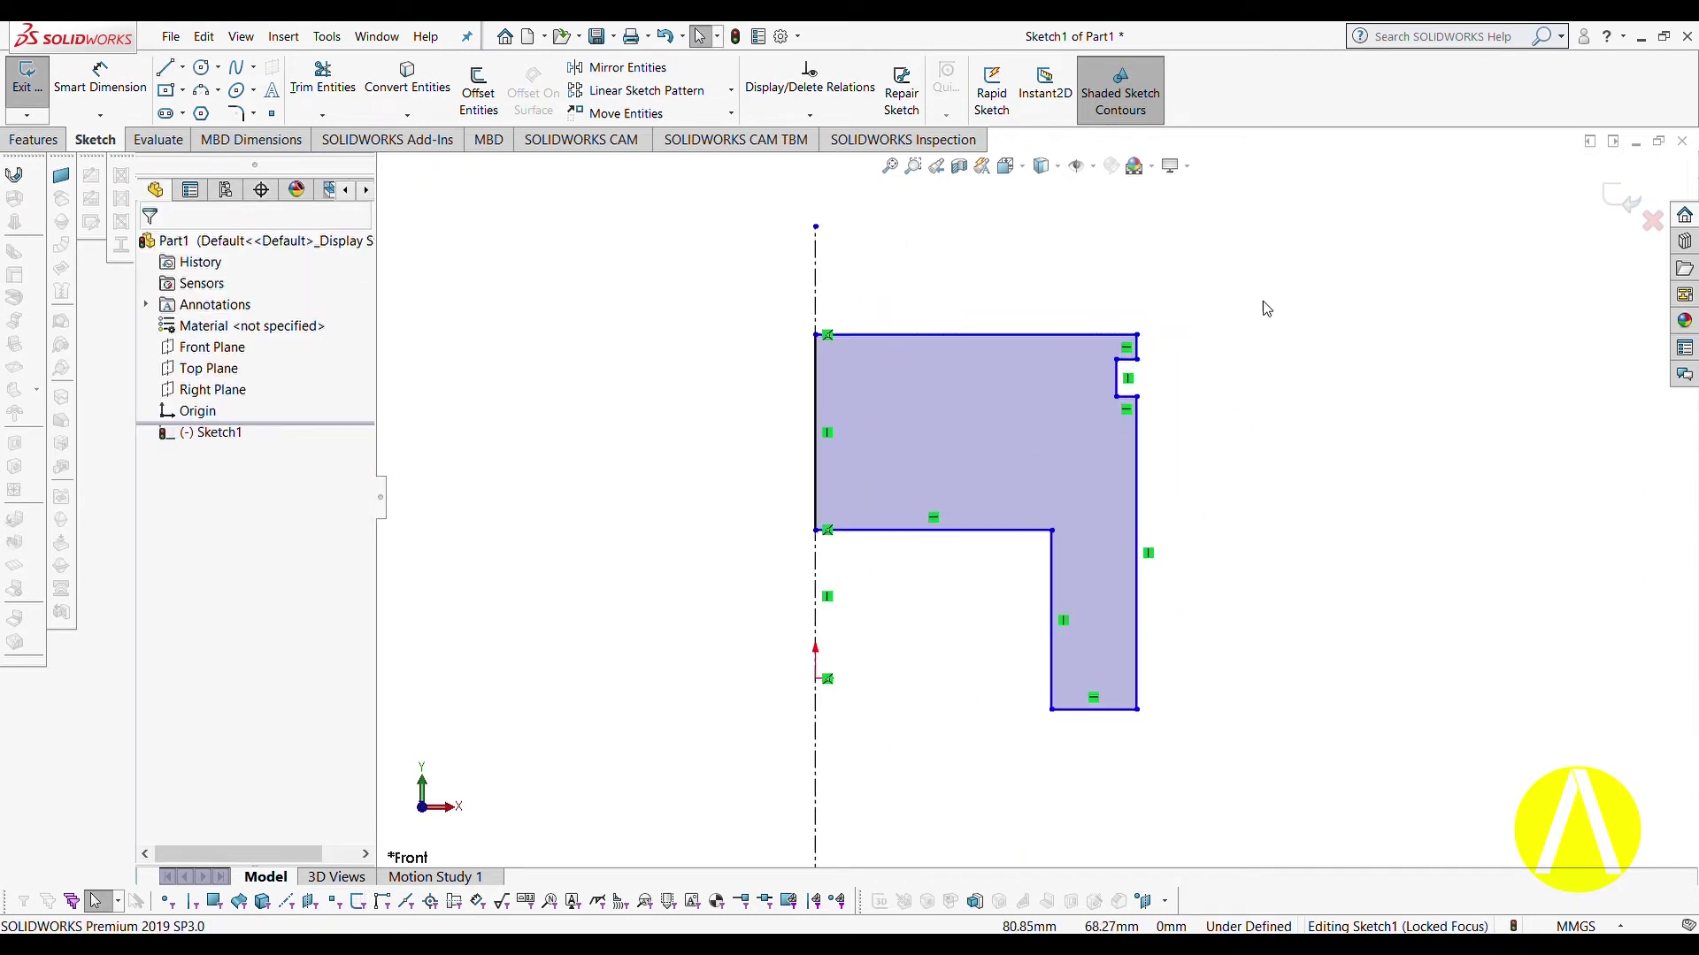
scroll(1141, 387, "down", 3)
scroll(1216, 408, "up", 3)
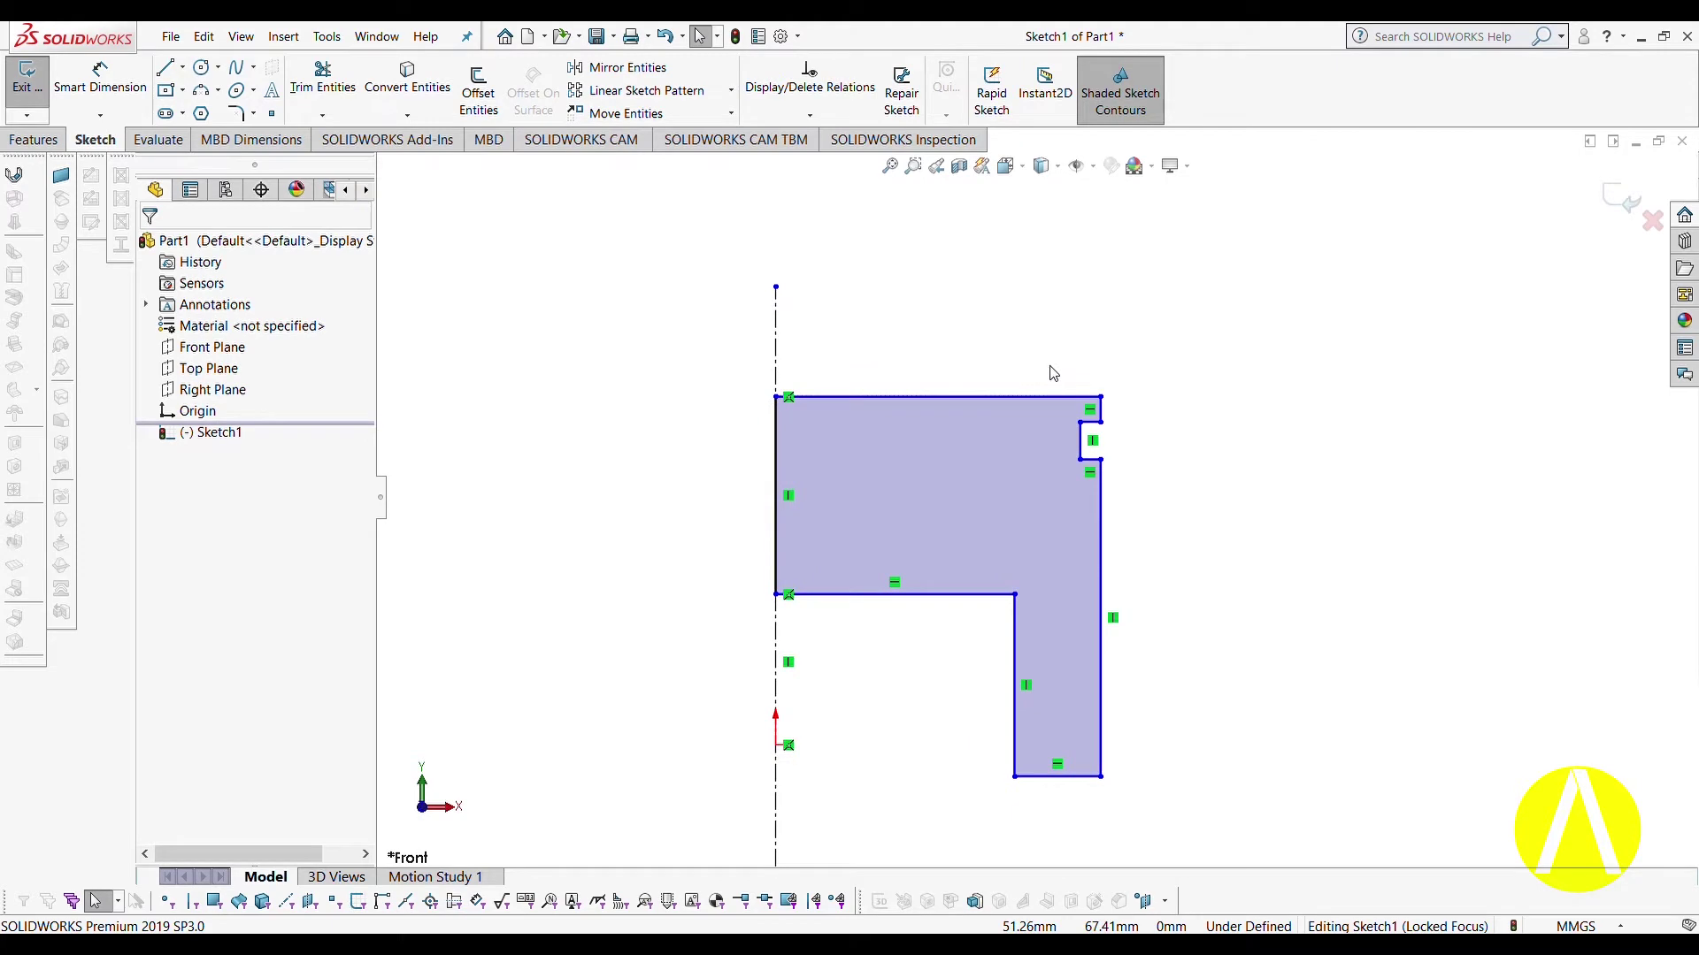
key("d")
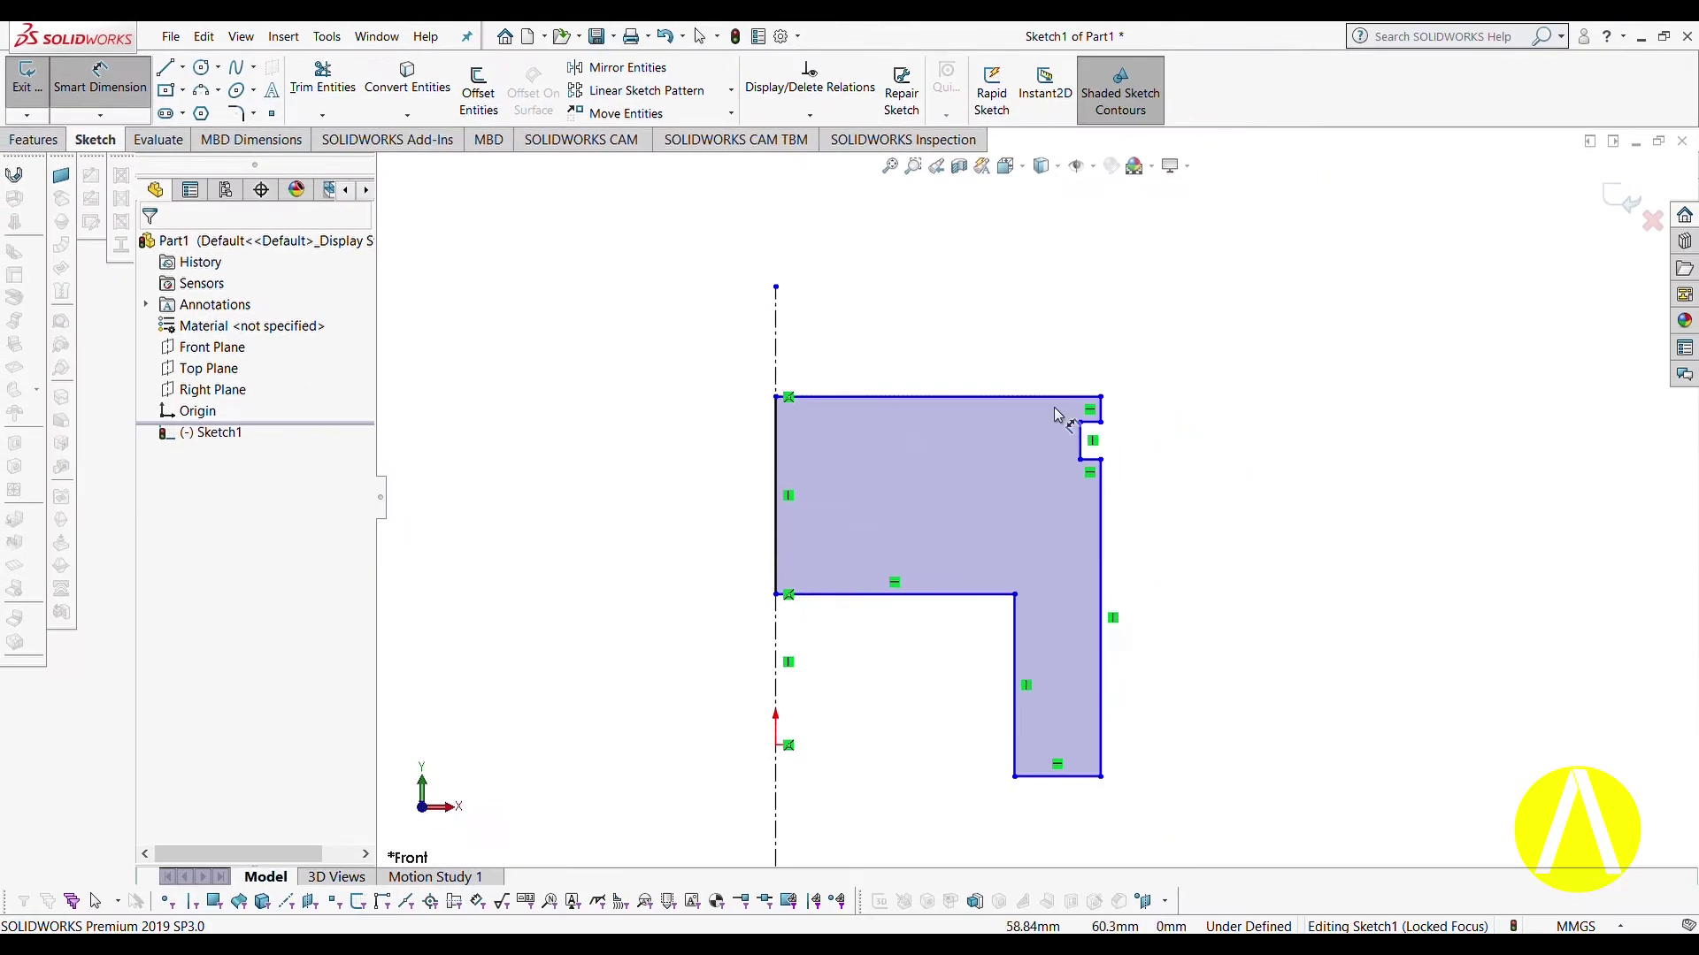
left_click(1101, 399)
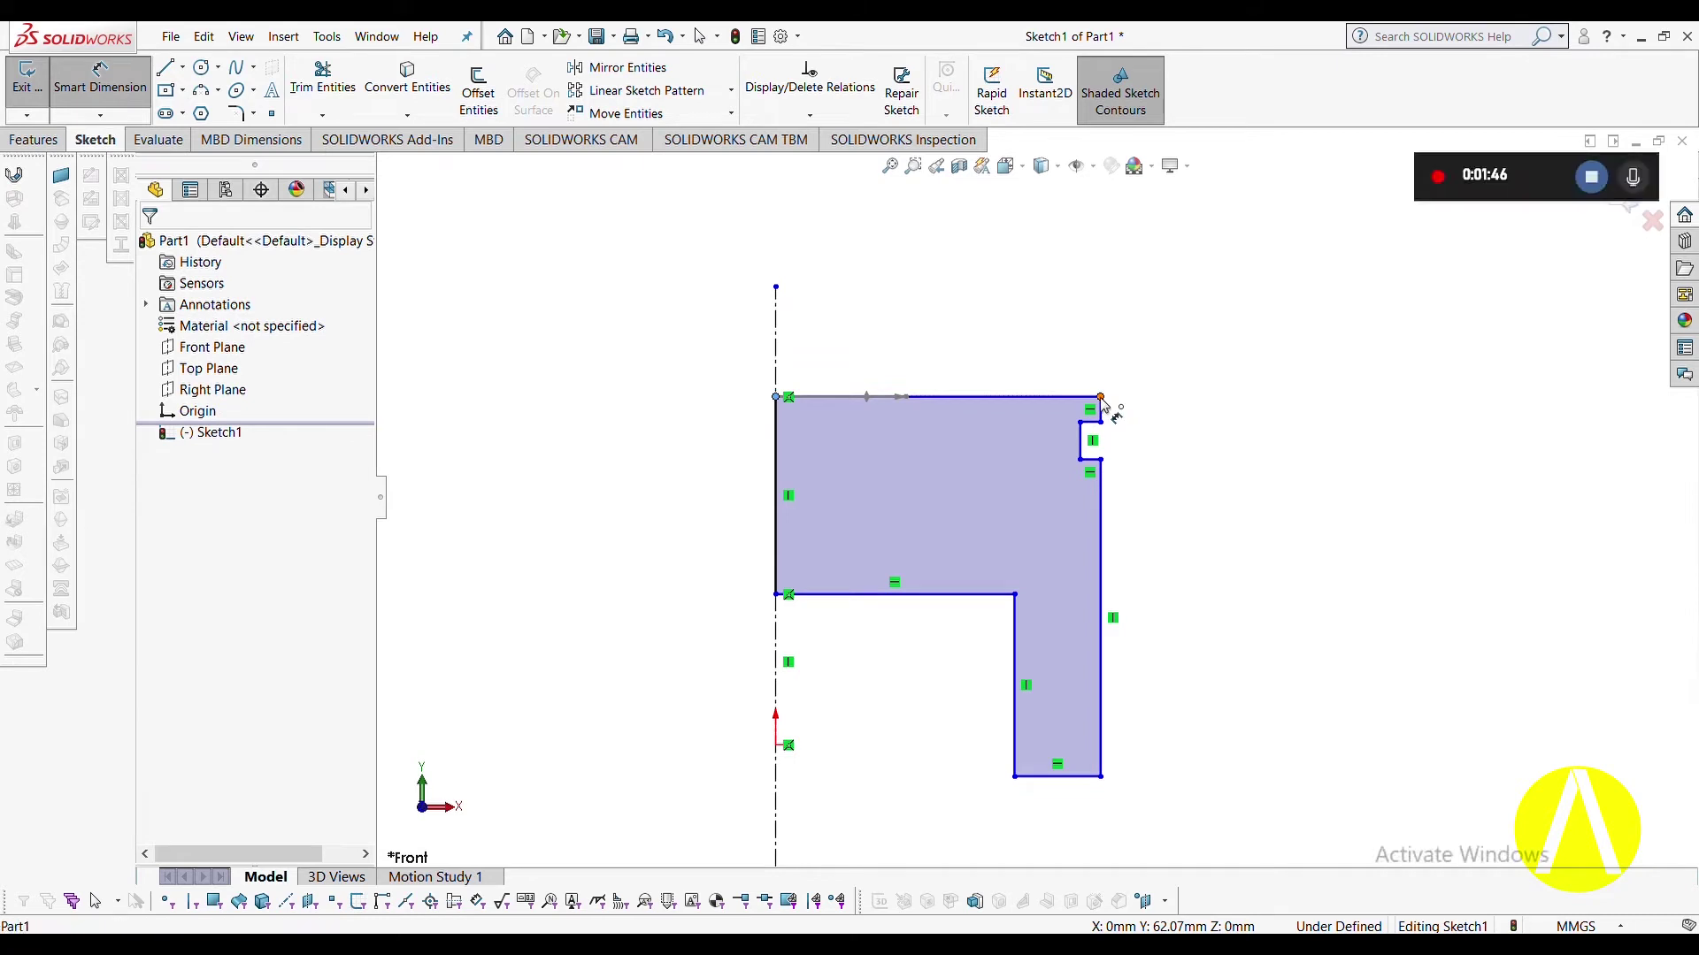
left_click(962, 246)
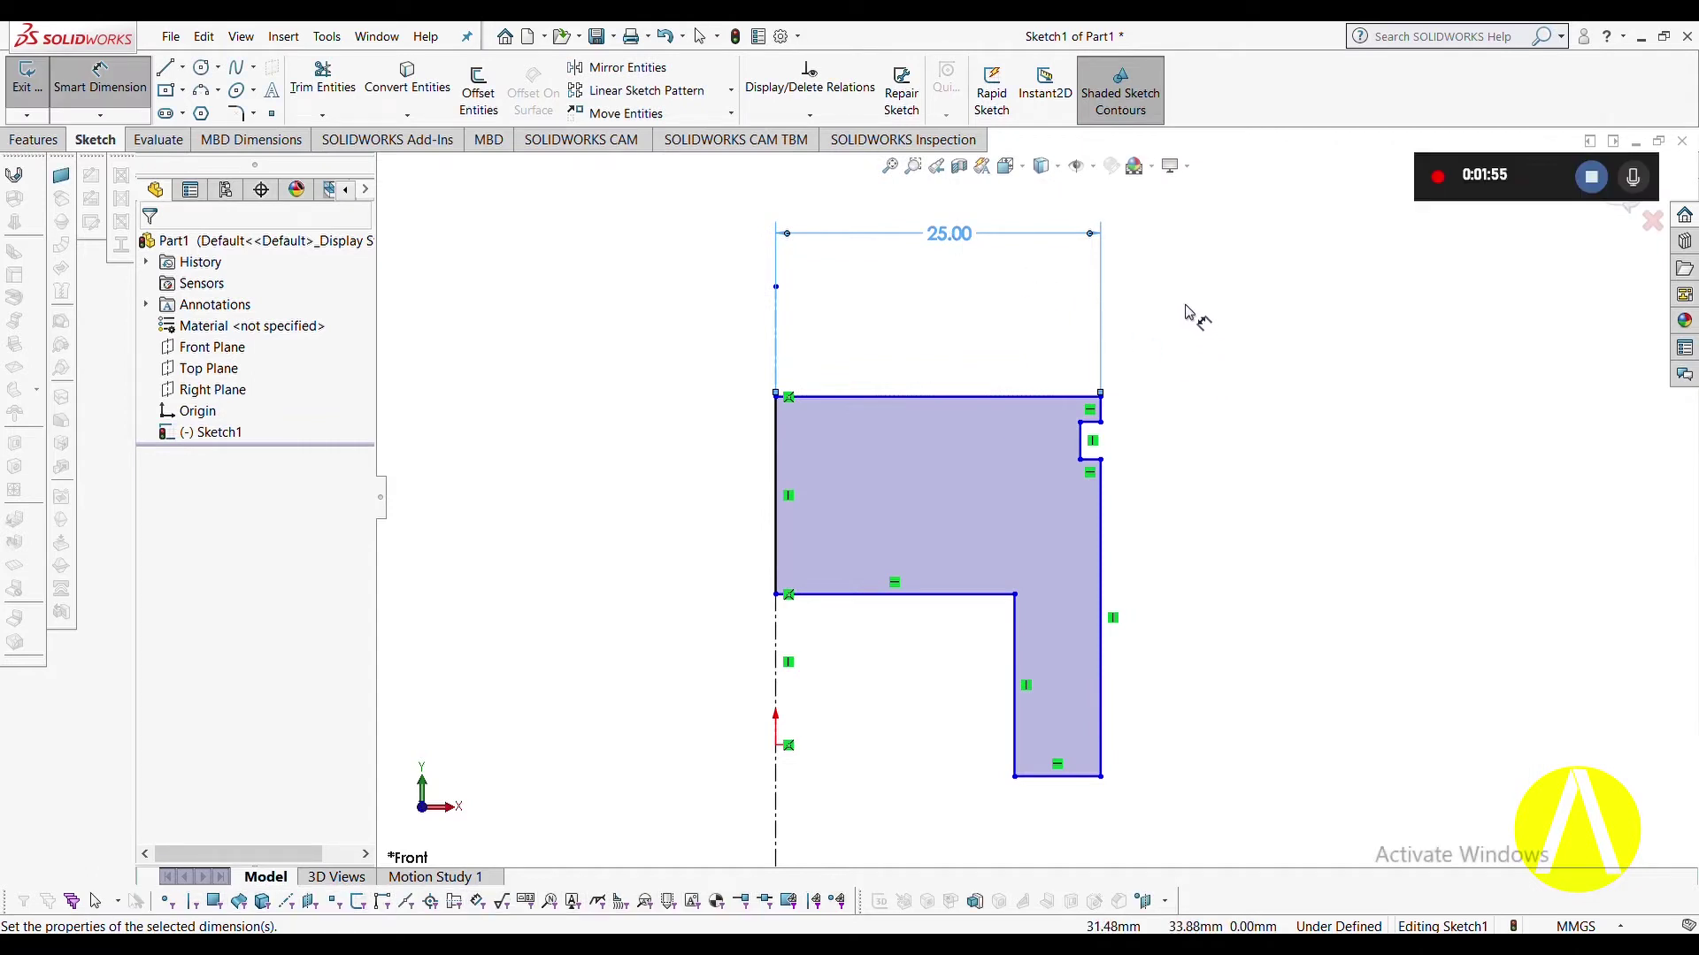
key("Escape")
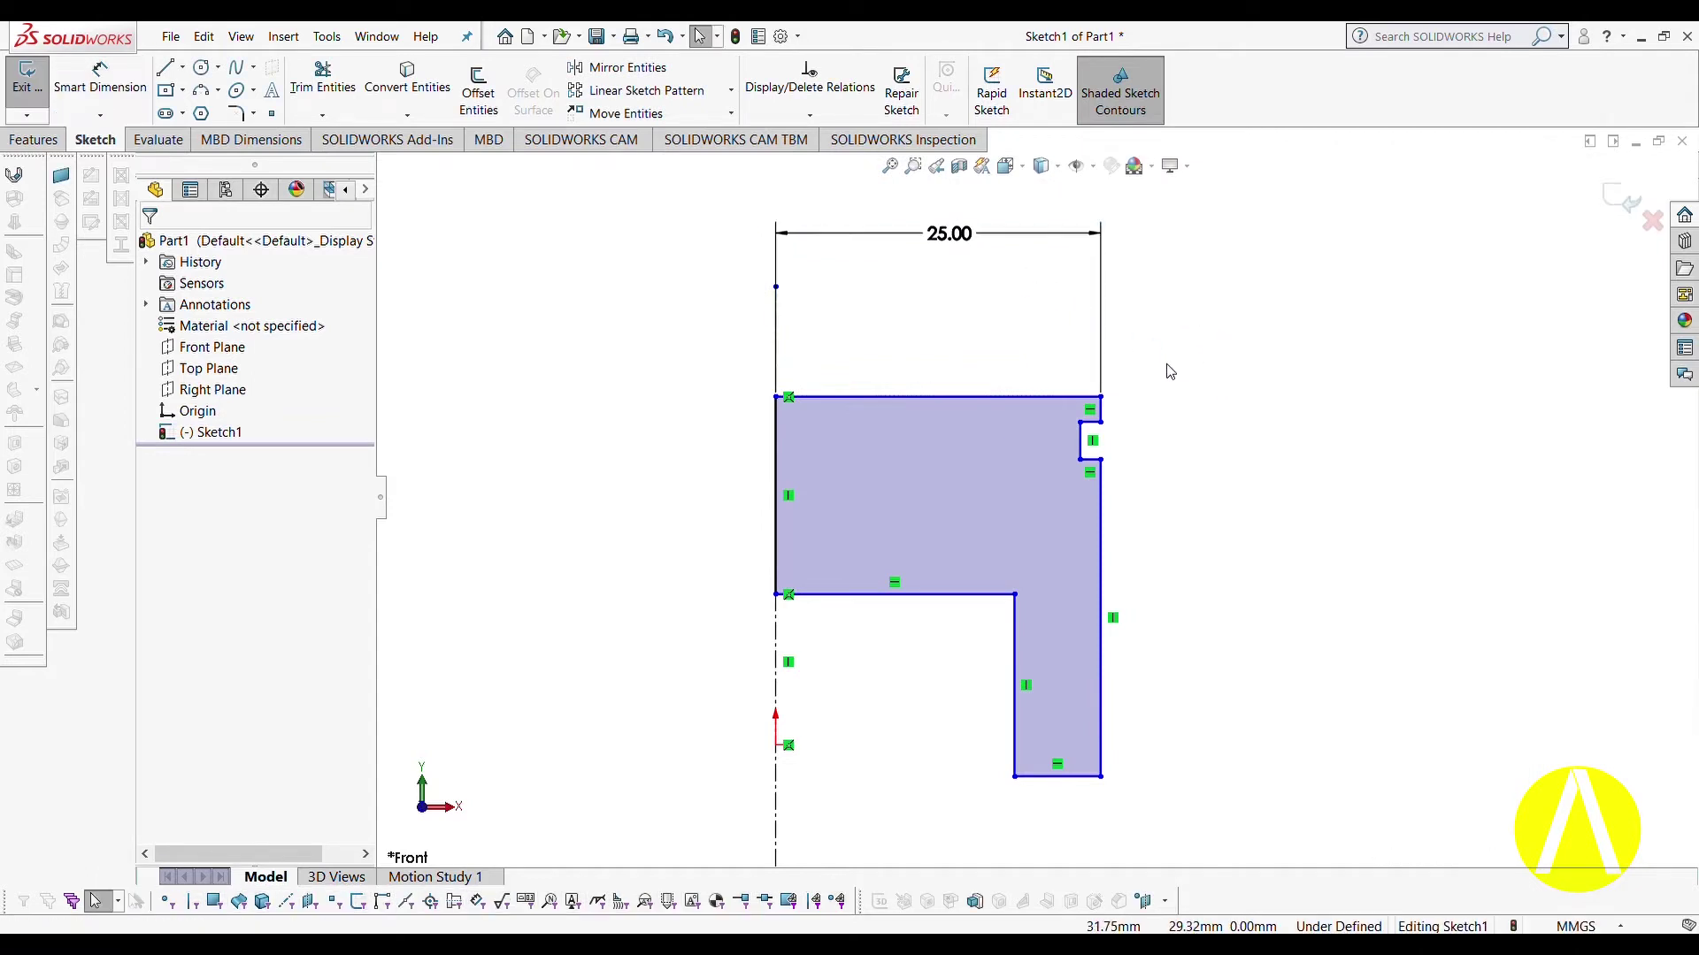
Dimension the short outer edge above the groove and set it to 3 mm.
left_click(147, 67)
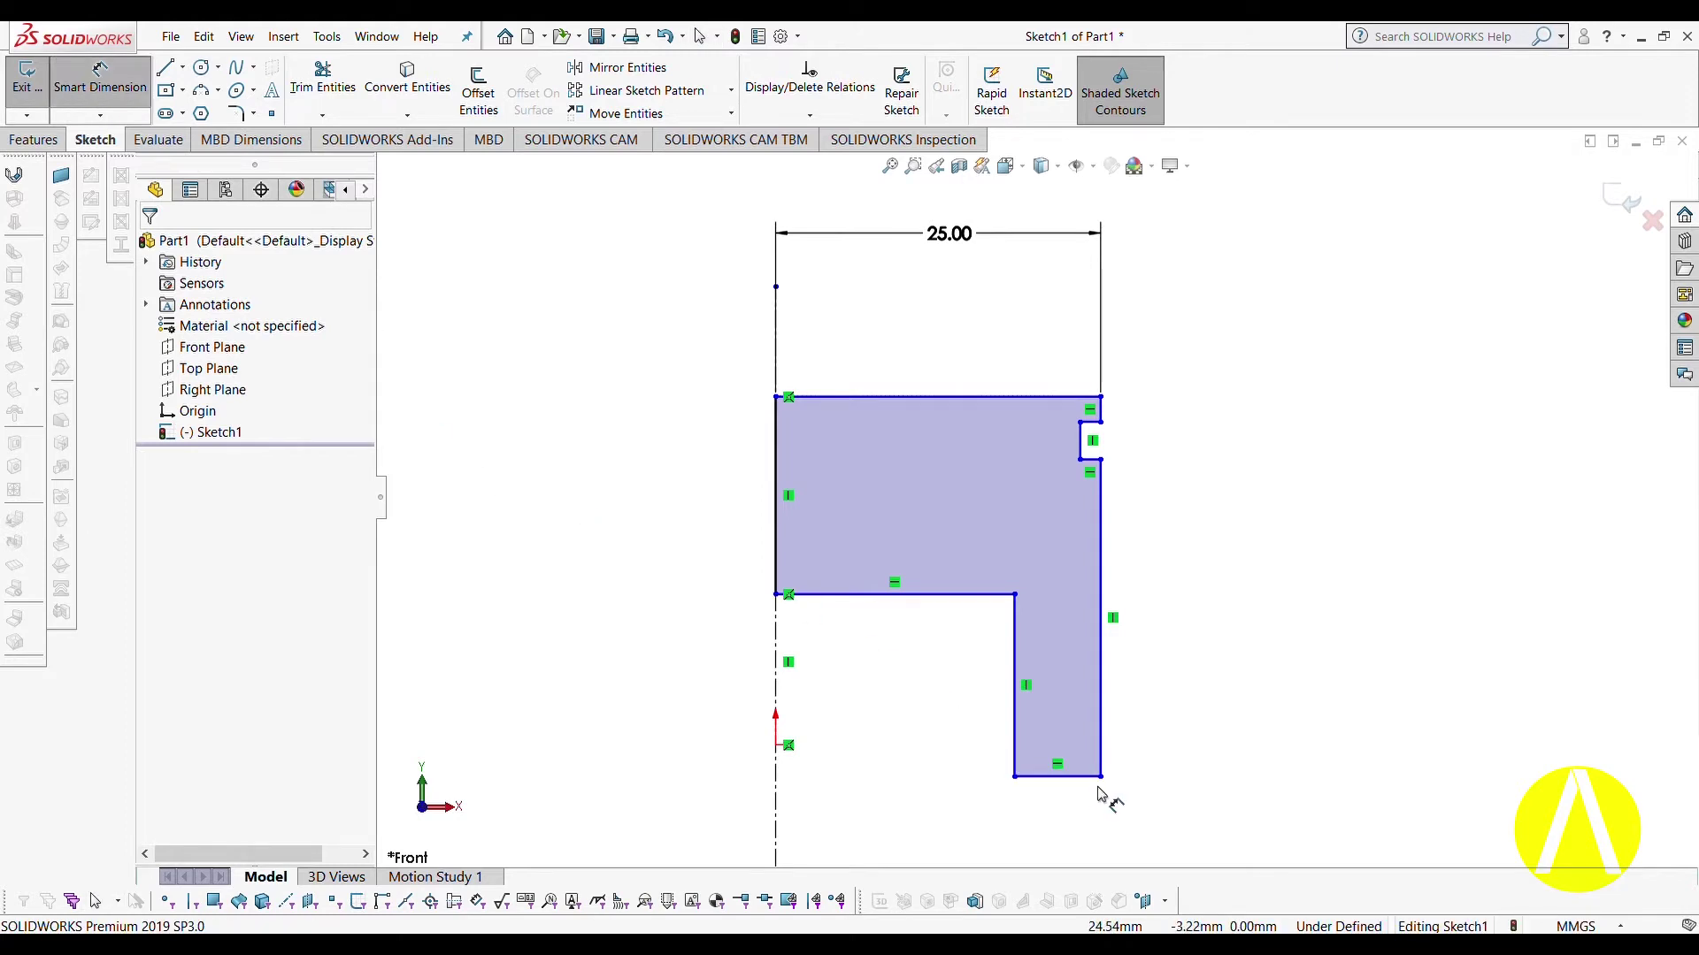
left_click(1104, 419)
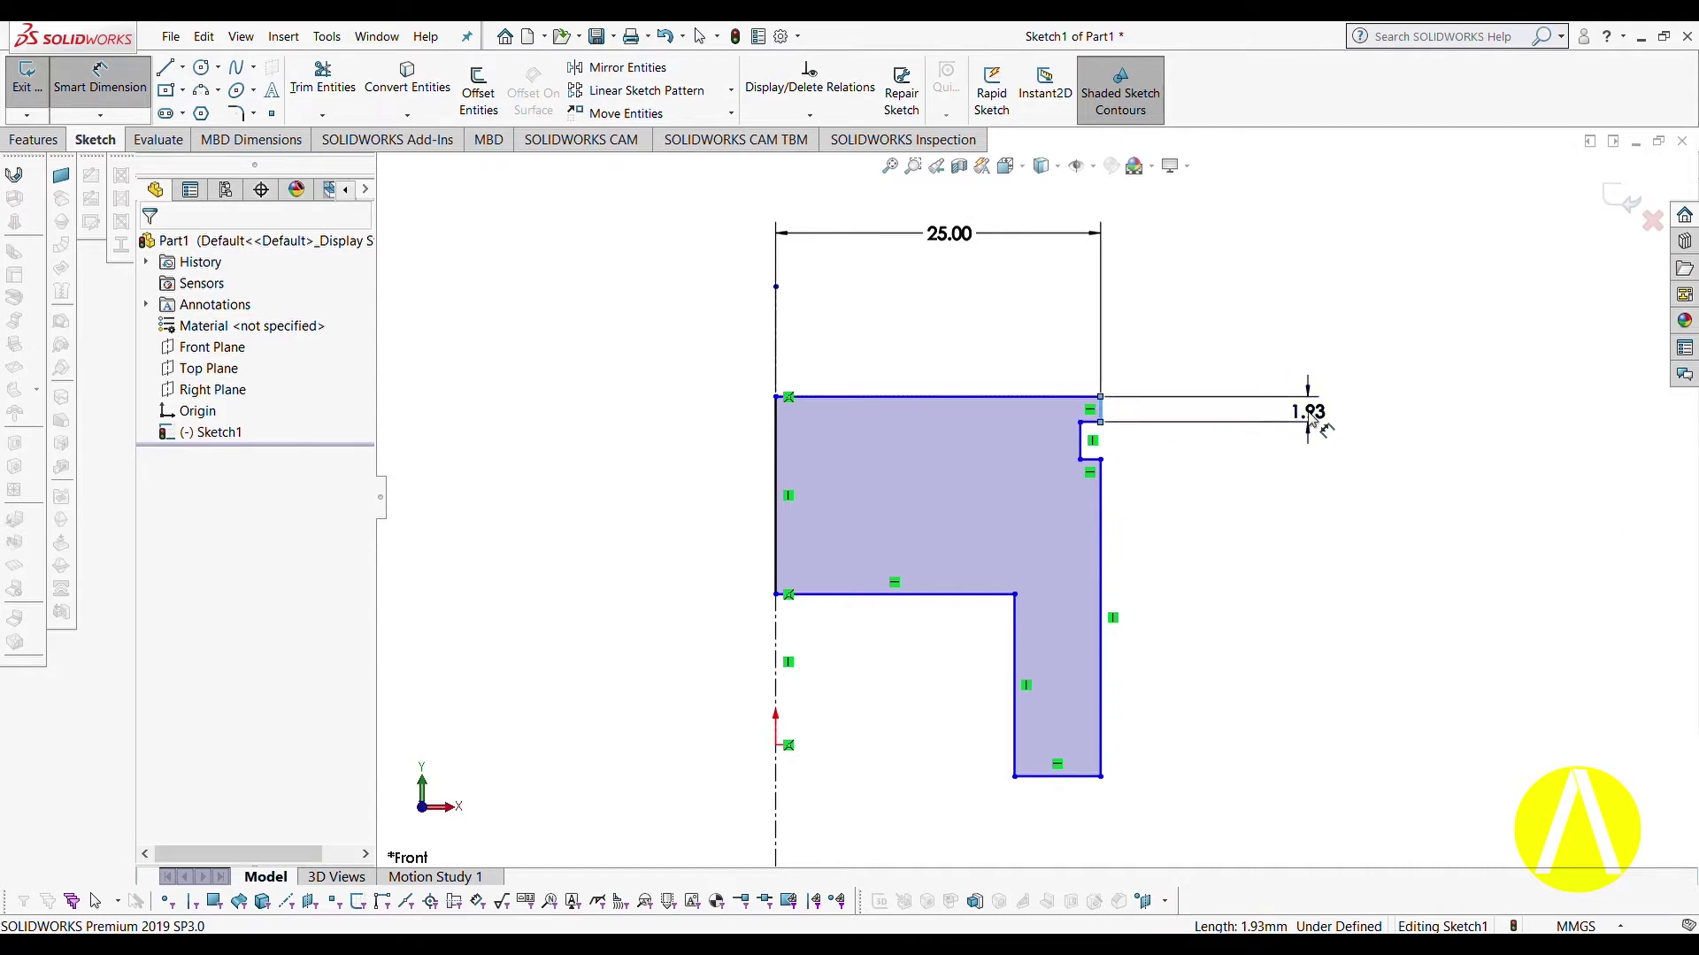
left_click(1313, 422)
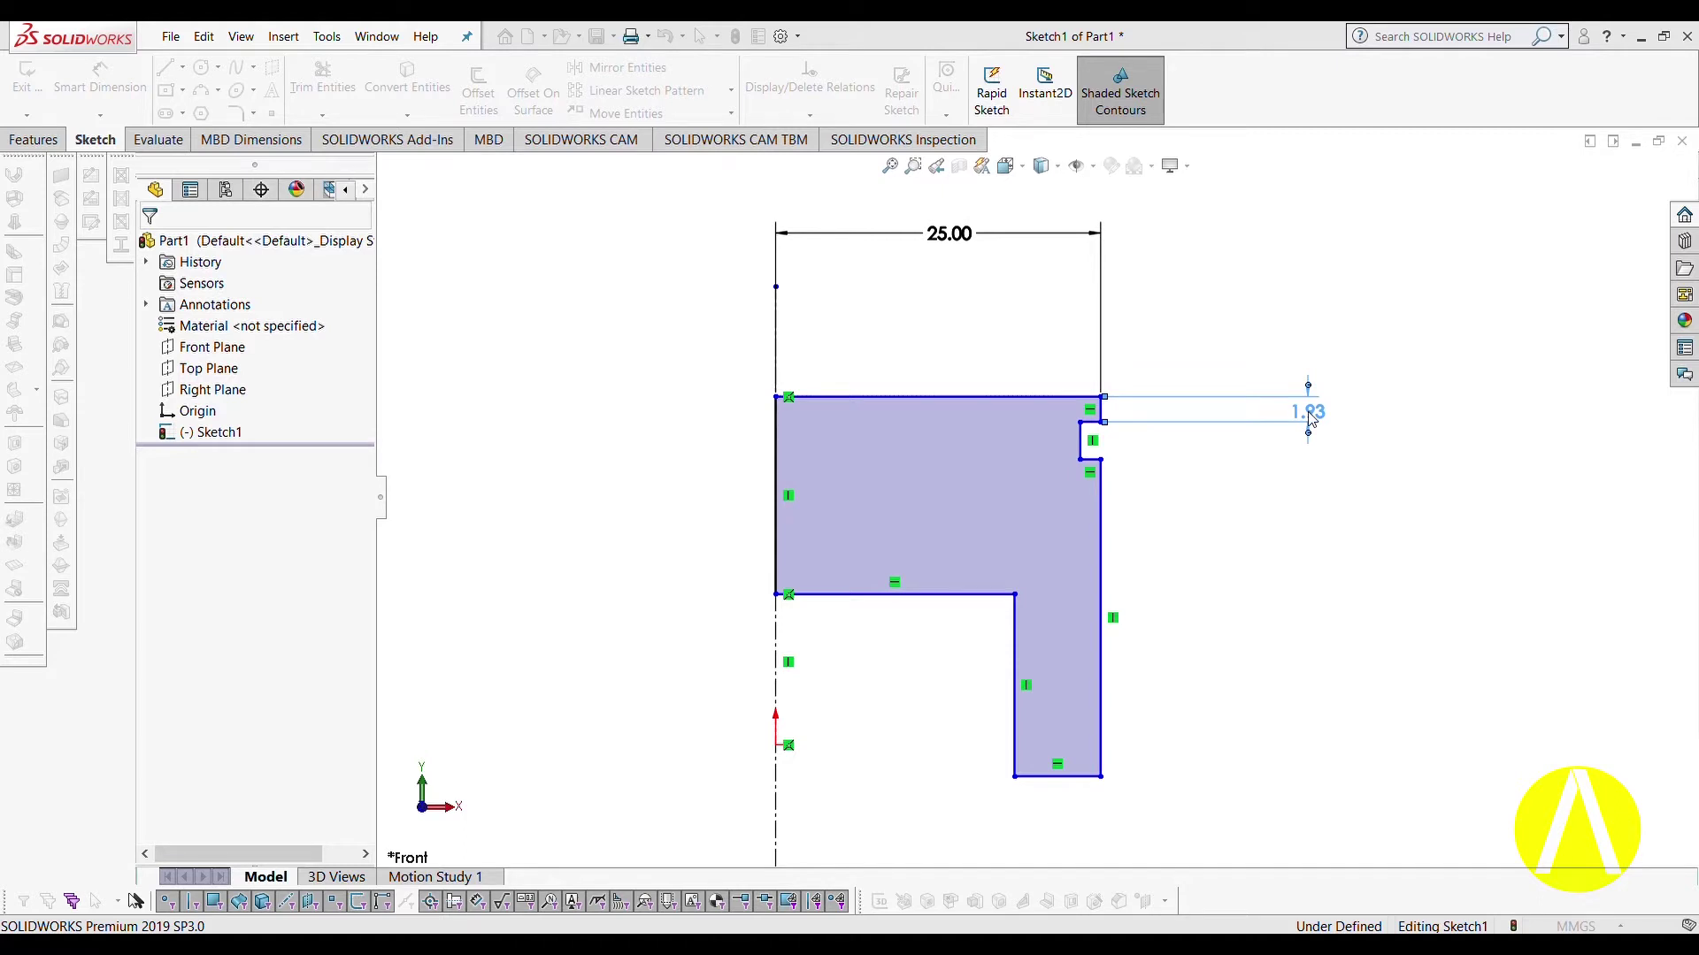
type("3")
key("Return")
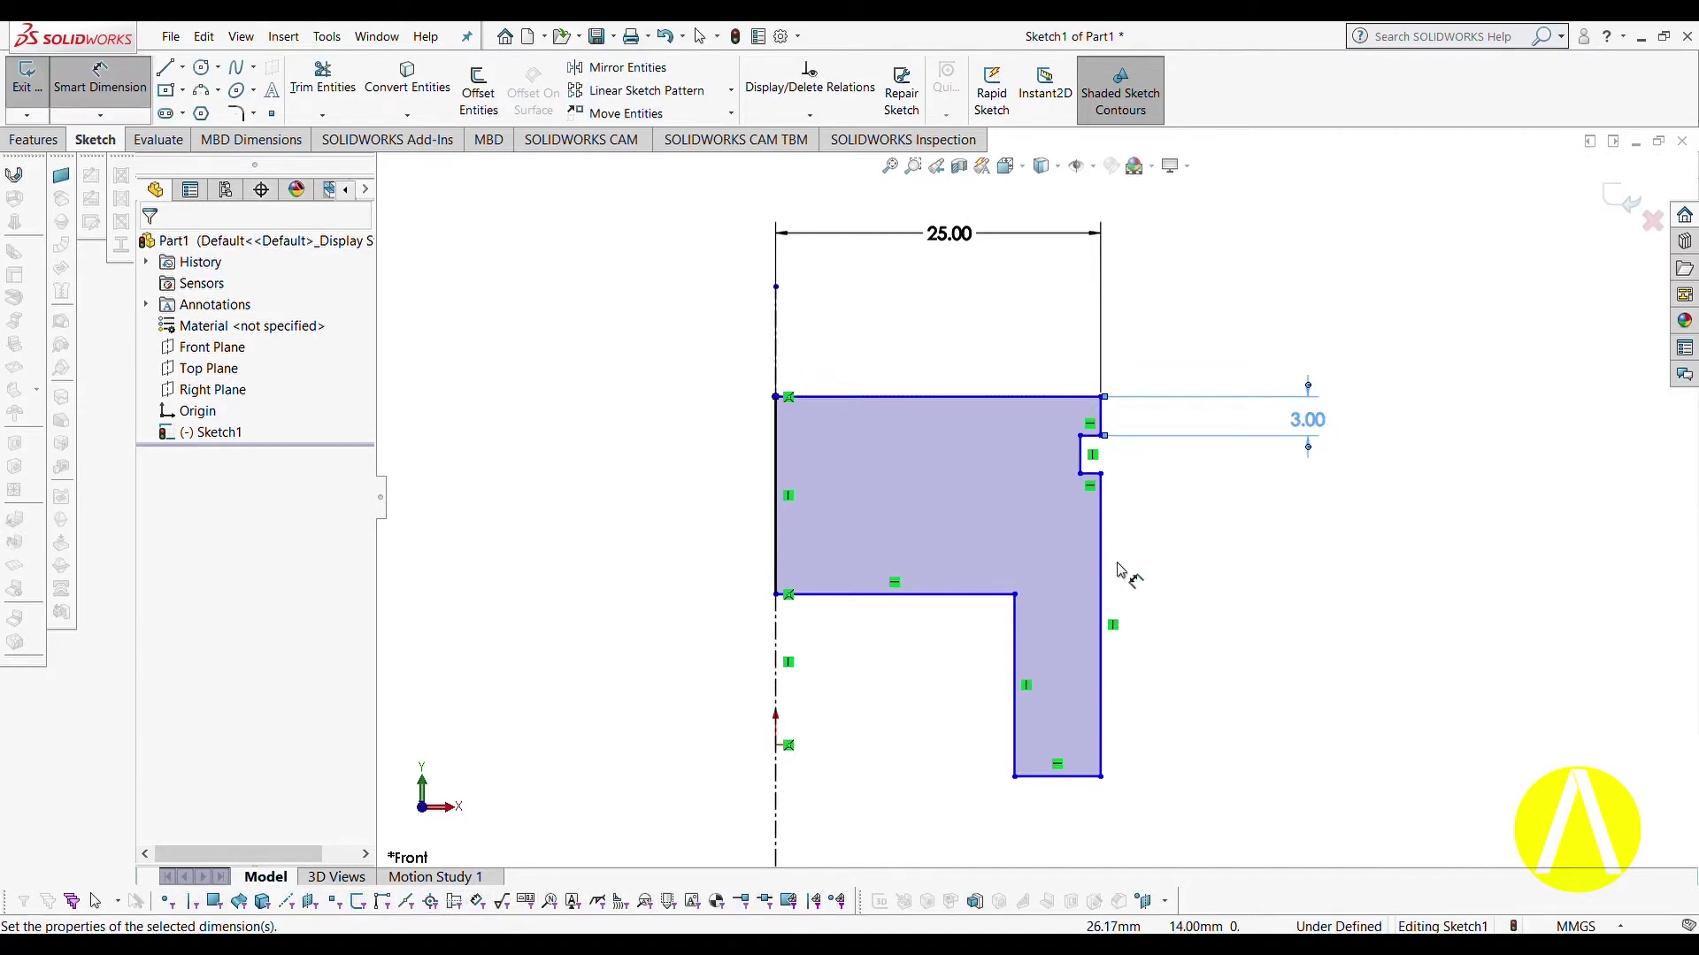
Dimension the ring groove's depth as 1.5 mm and its height as 2 mm.
left_click(1092, 438)
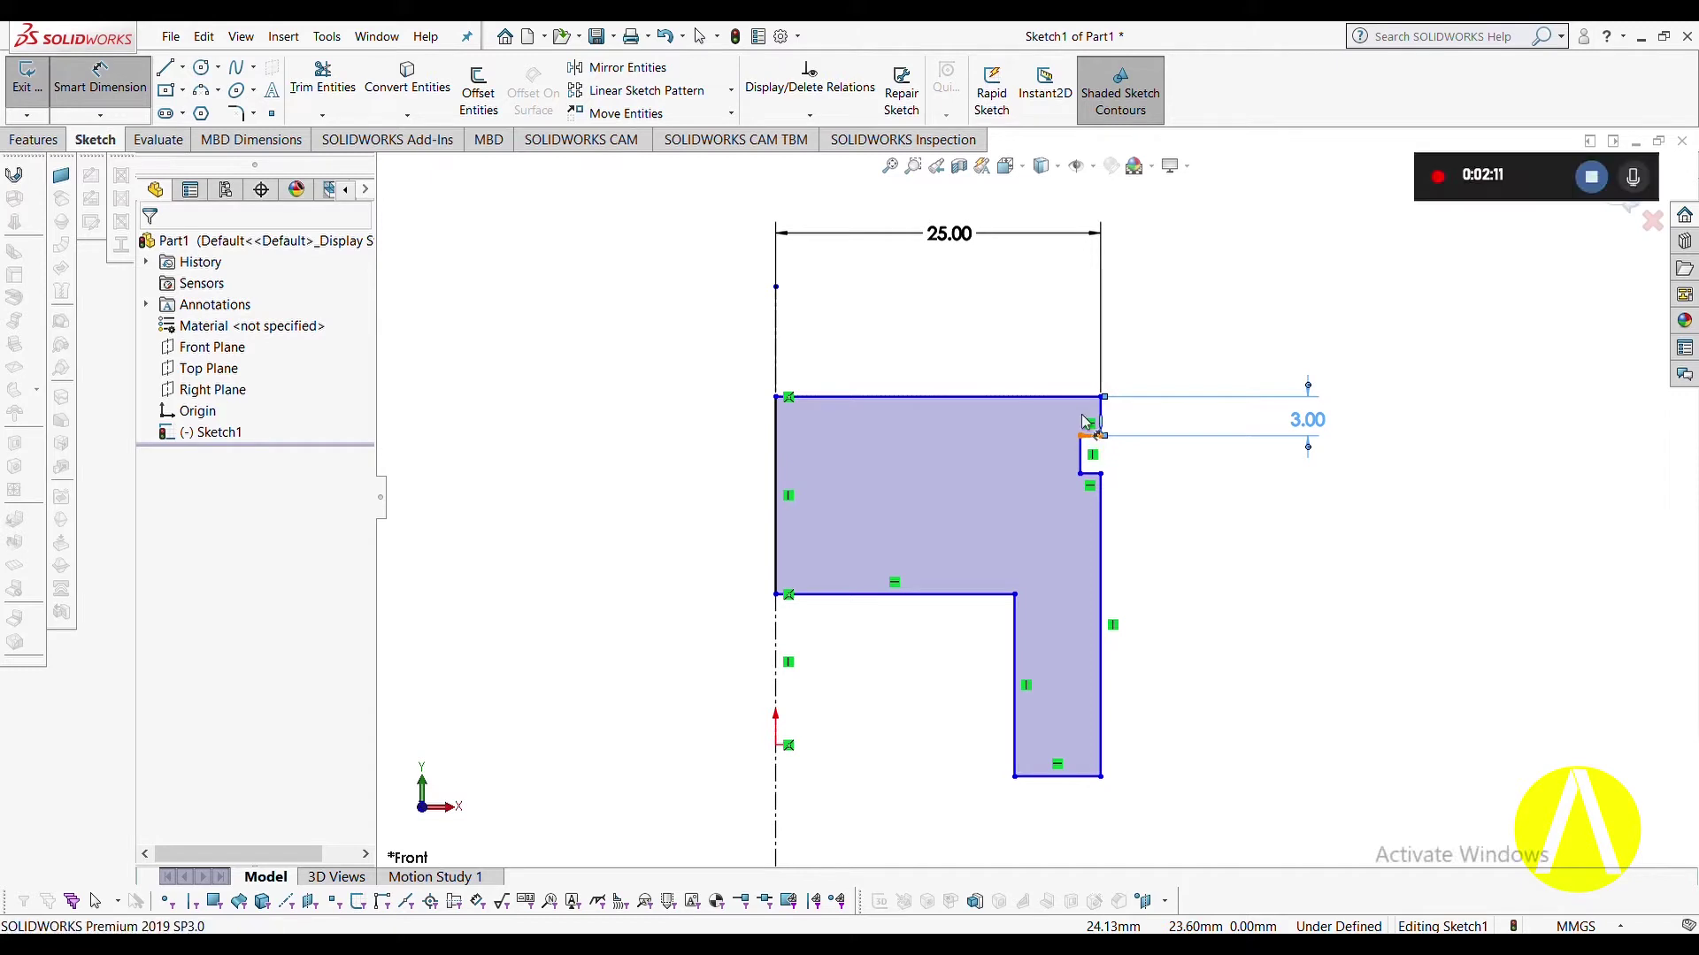
left_click(1095, 290)
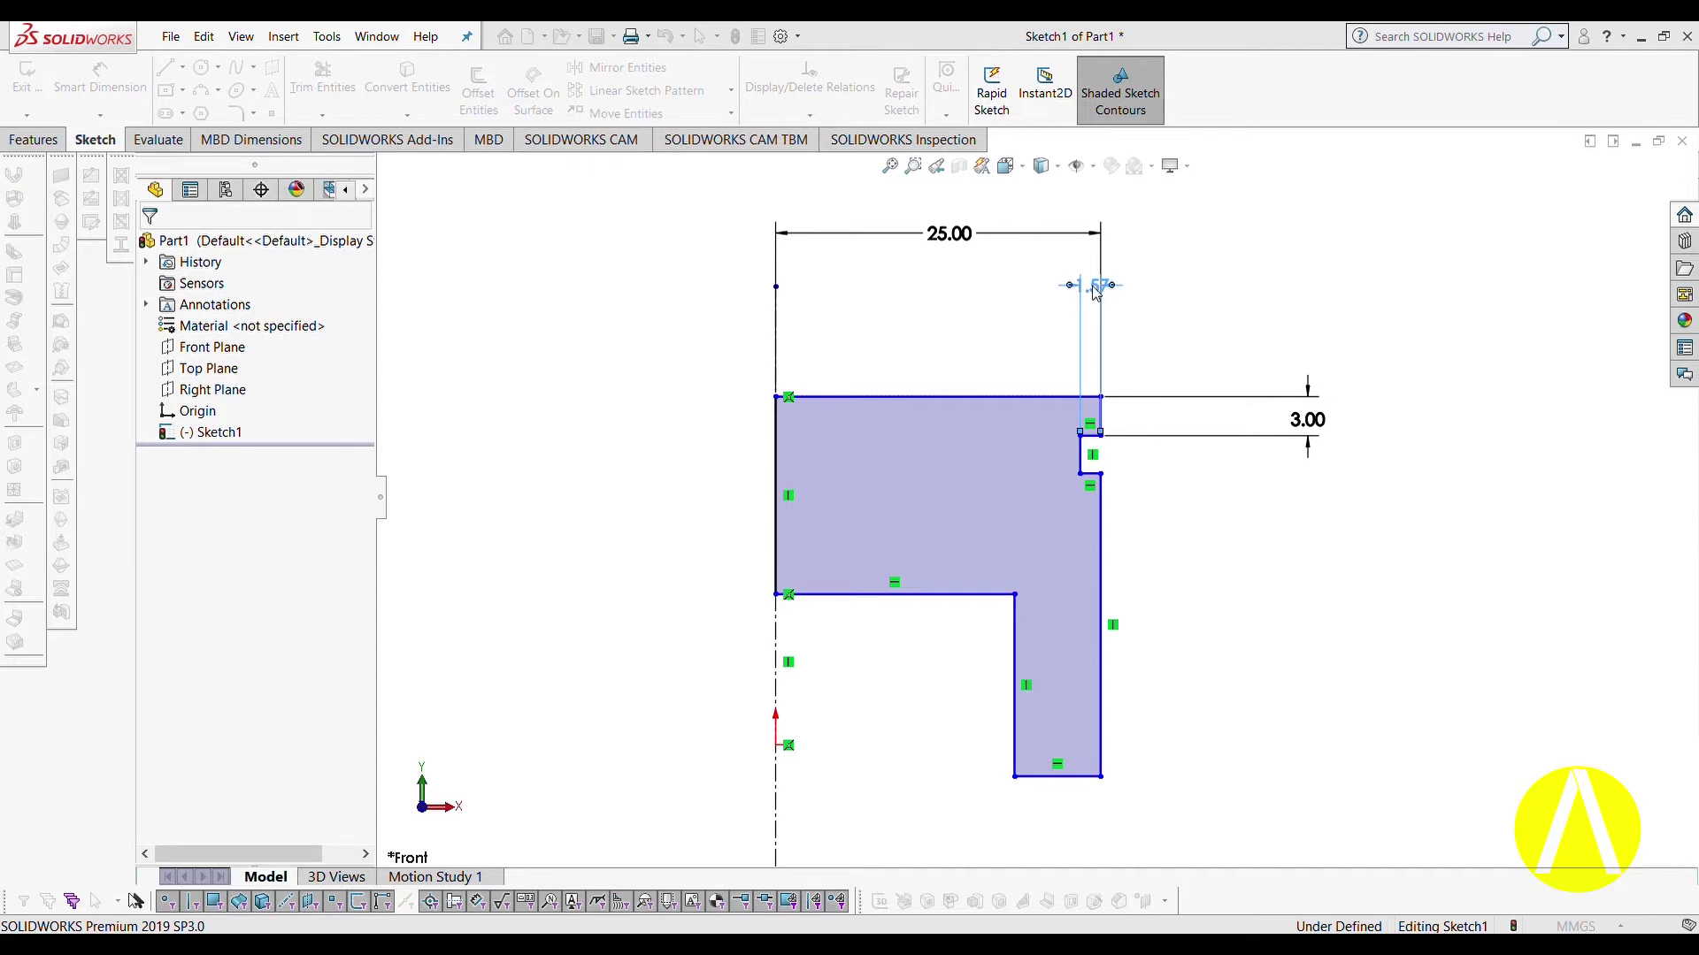
left_click(1083, 456)
left_click(1420, 466)
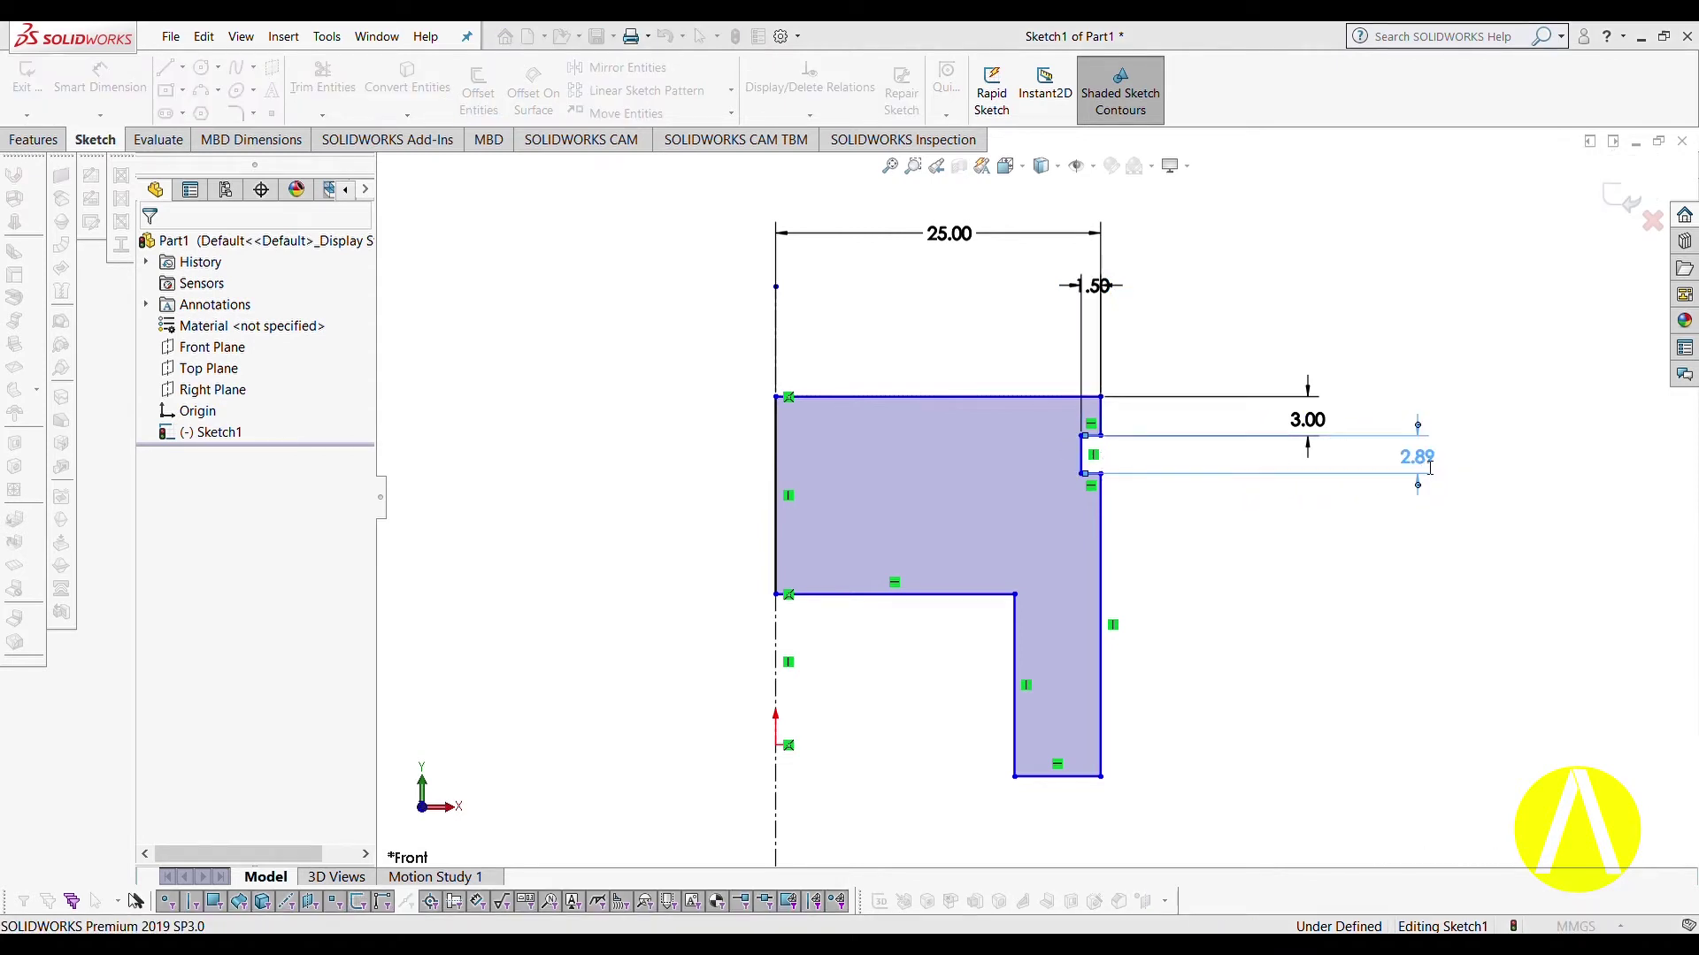
type("2")
key("Return")
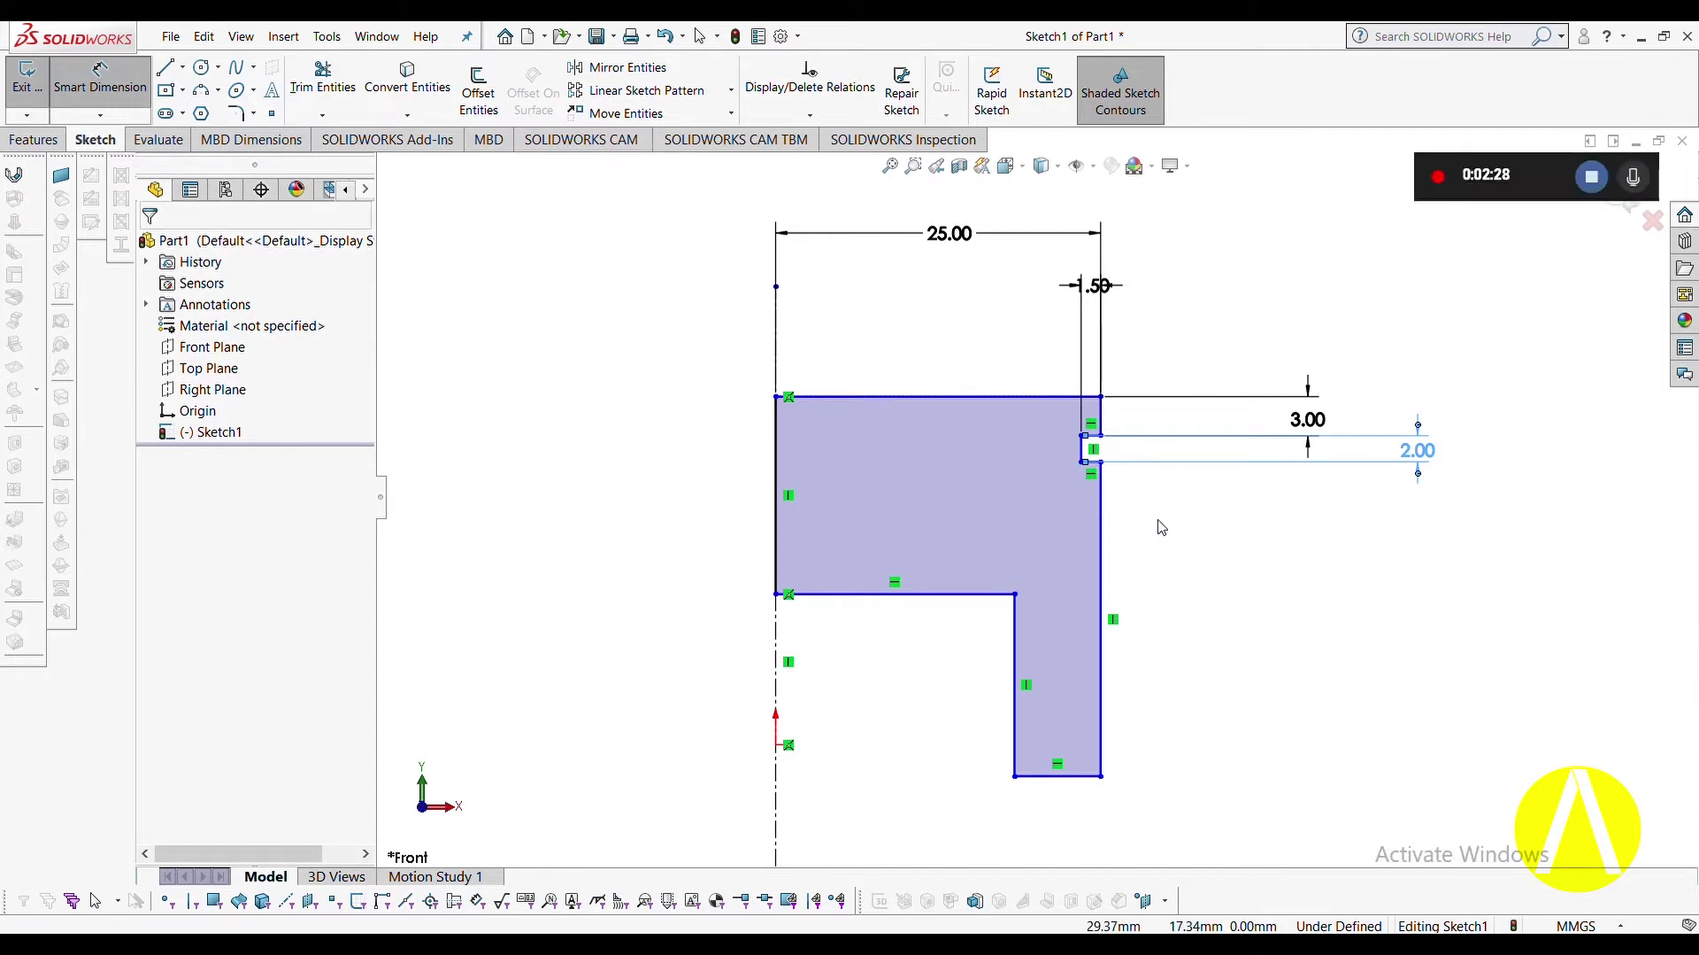
key("Escape")
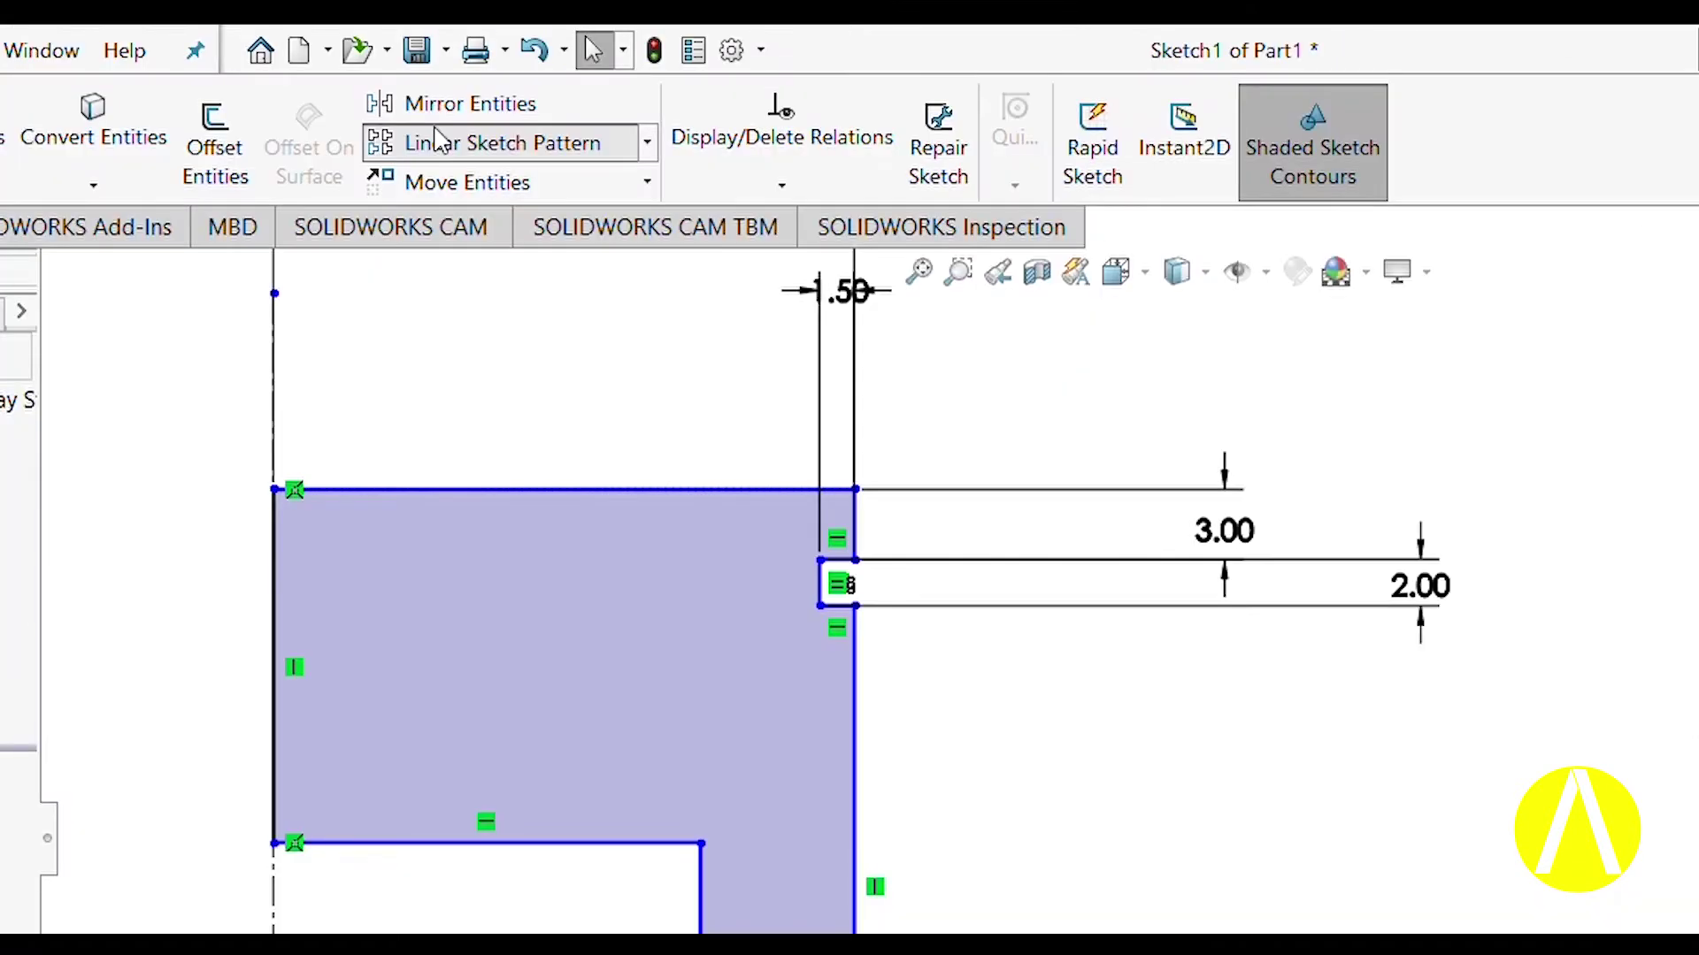
Set up a linear sketch pattern with one instance along X and three along Y at 4 mm spacing, displaying the Y instance count.
left_click(436, 141)
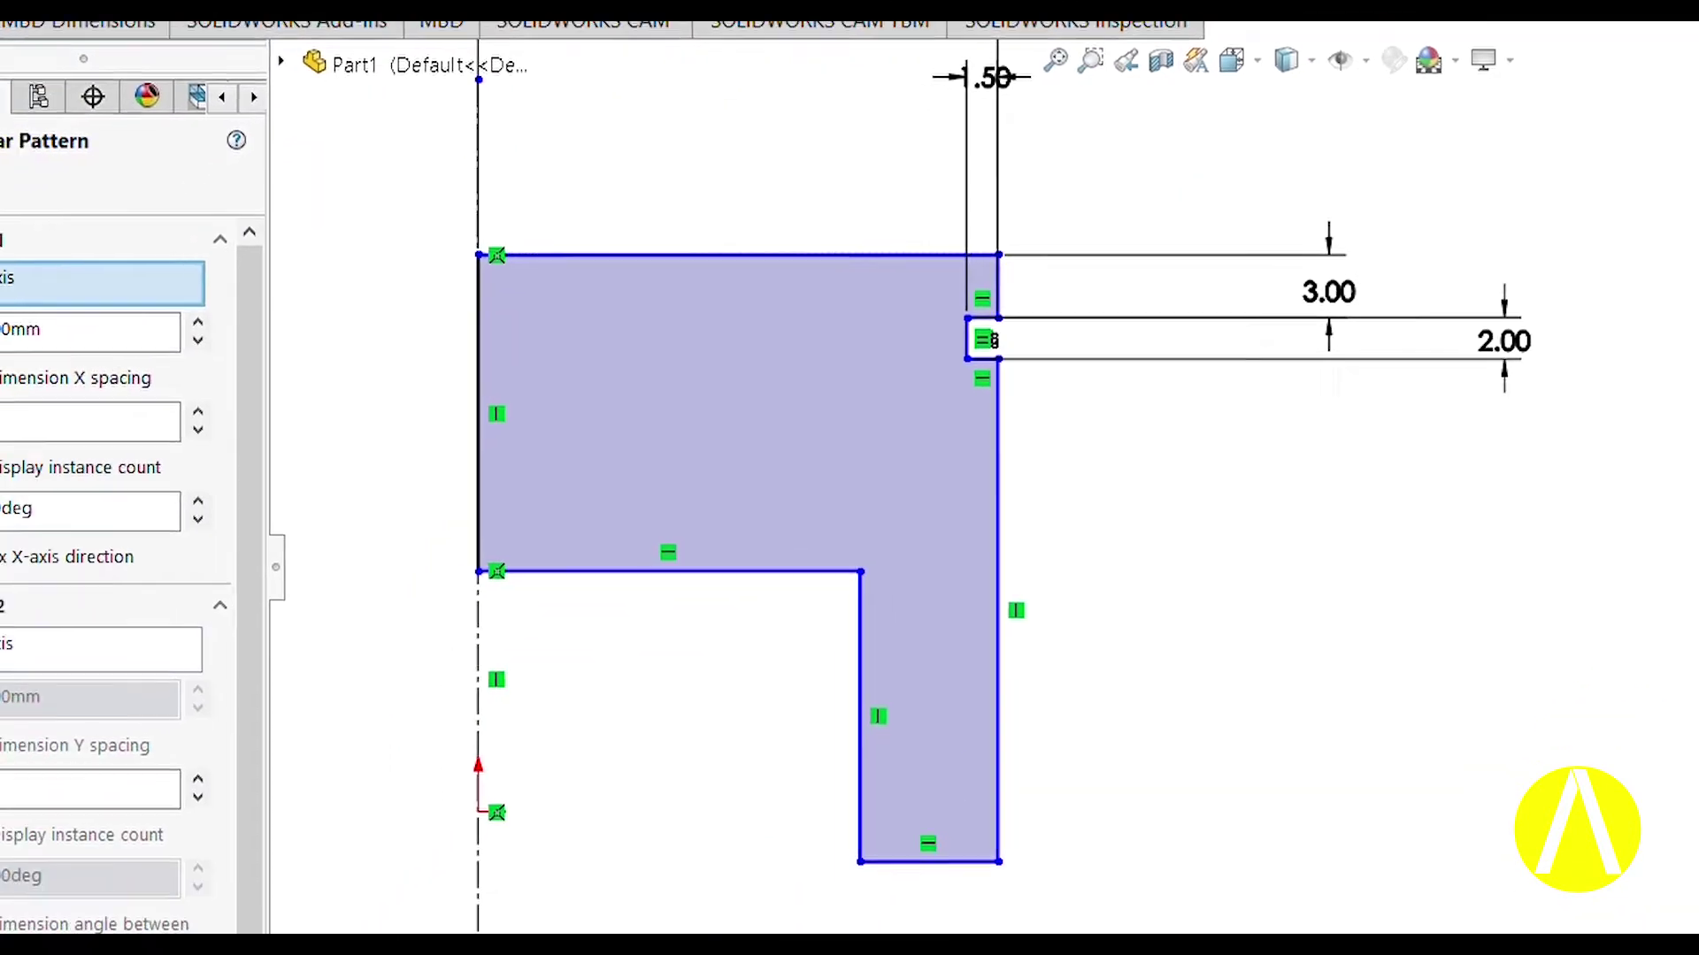
left_click(187, 294)
double_click(187, 295)
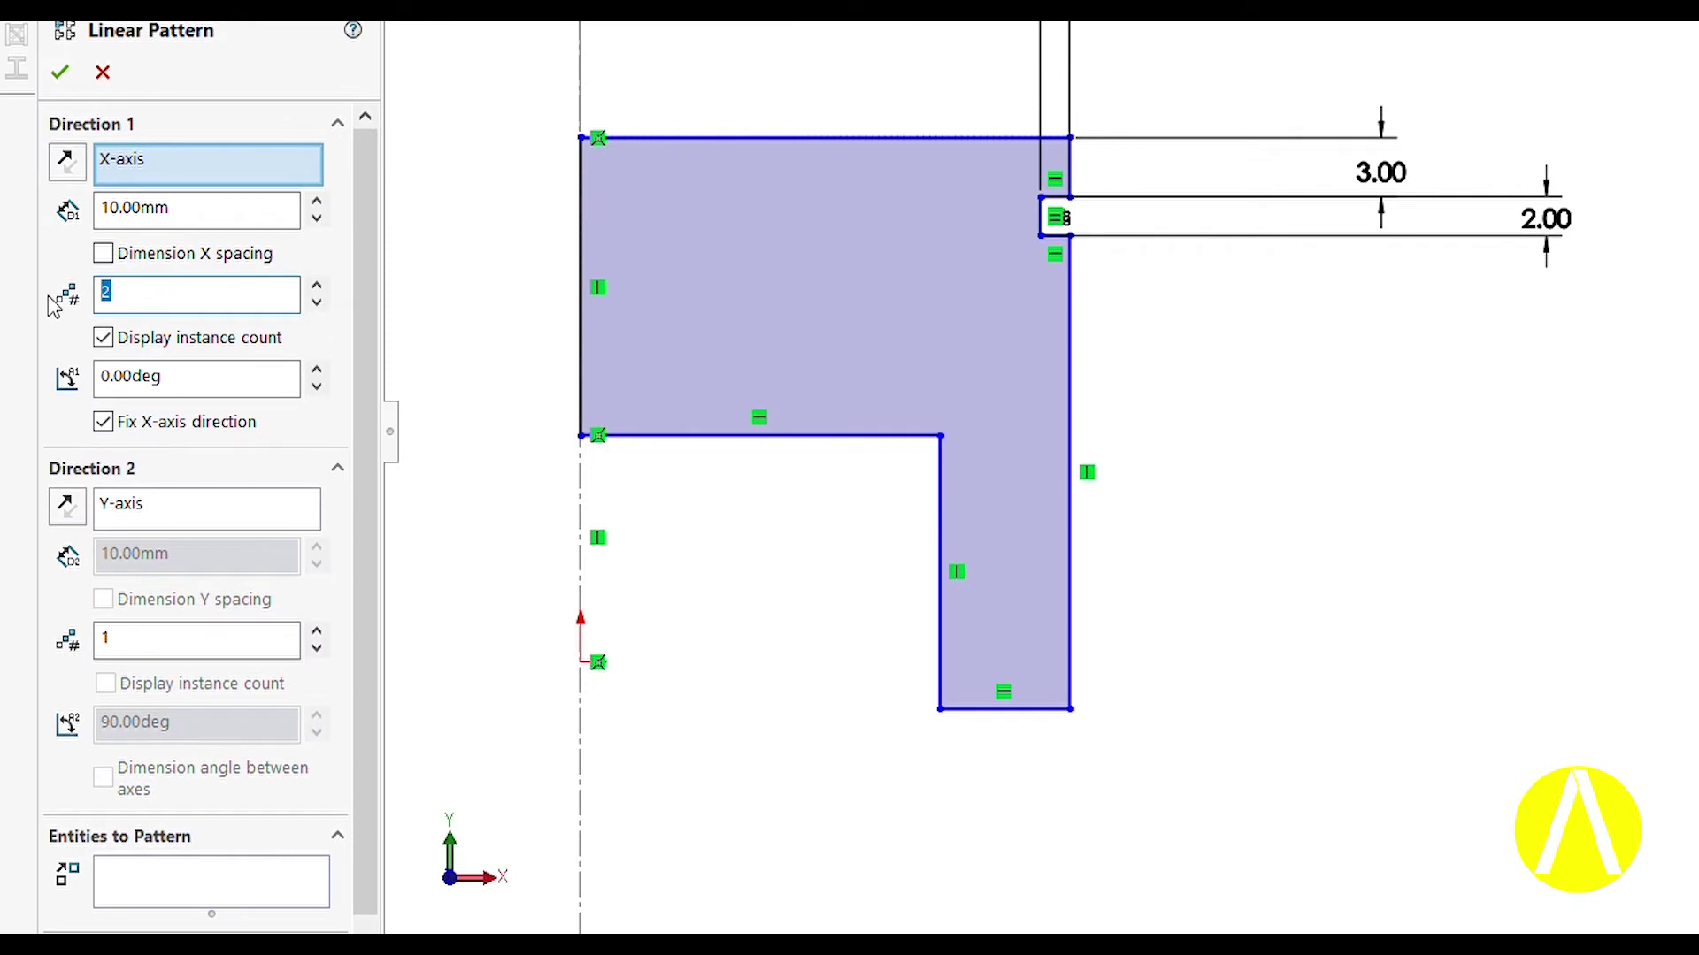
left_click(173, 652)
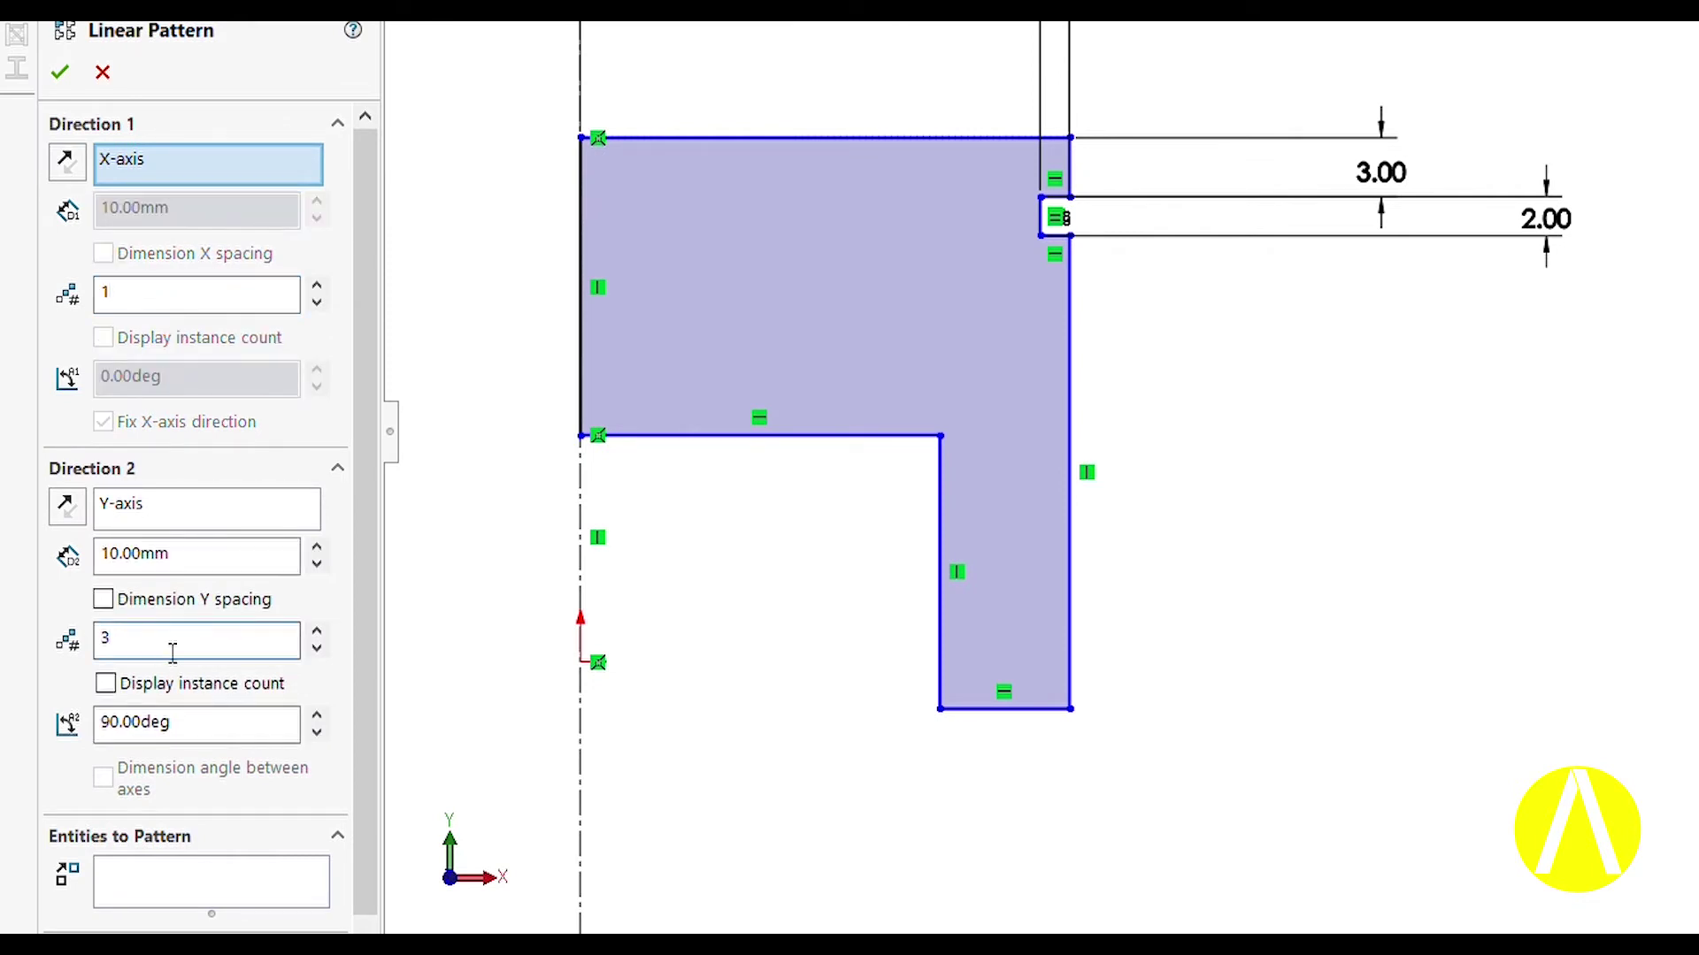
double_click(190, 555)
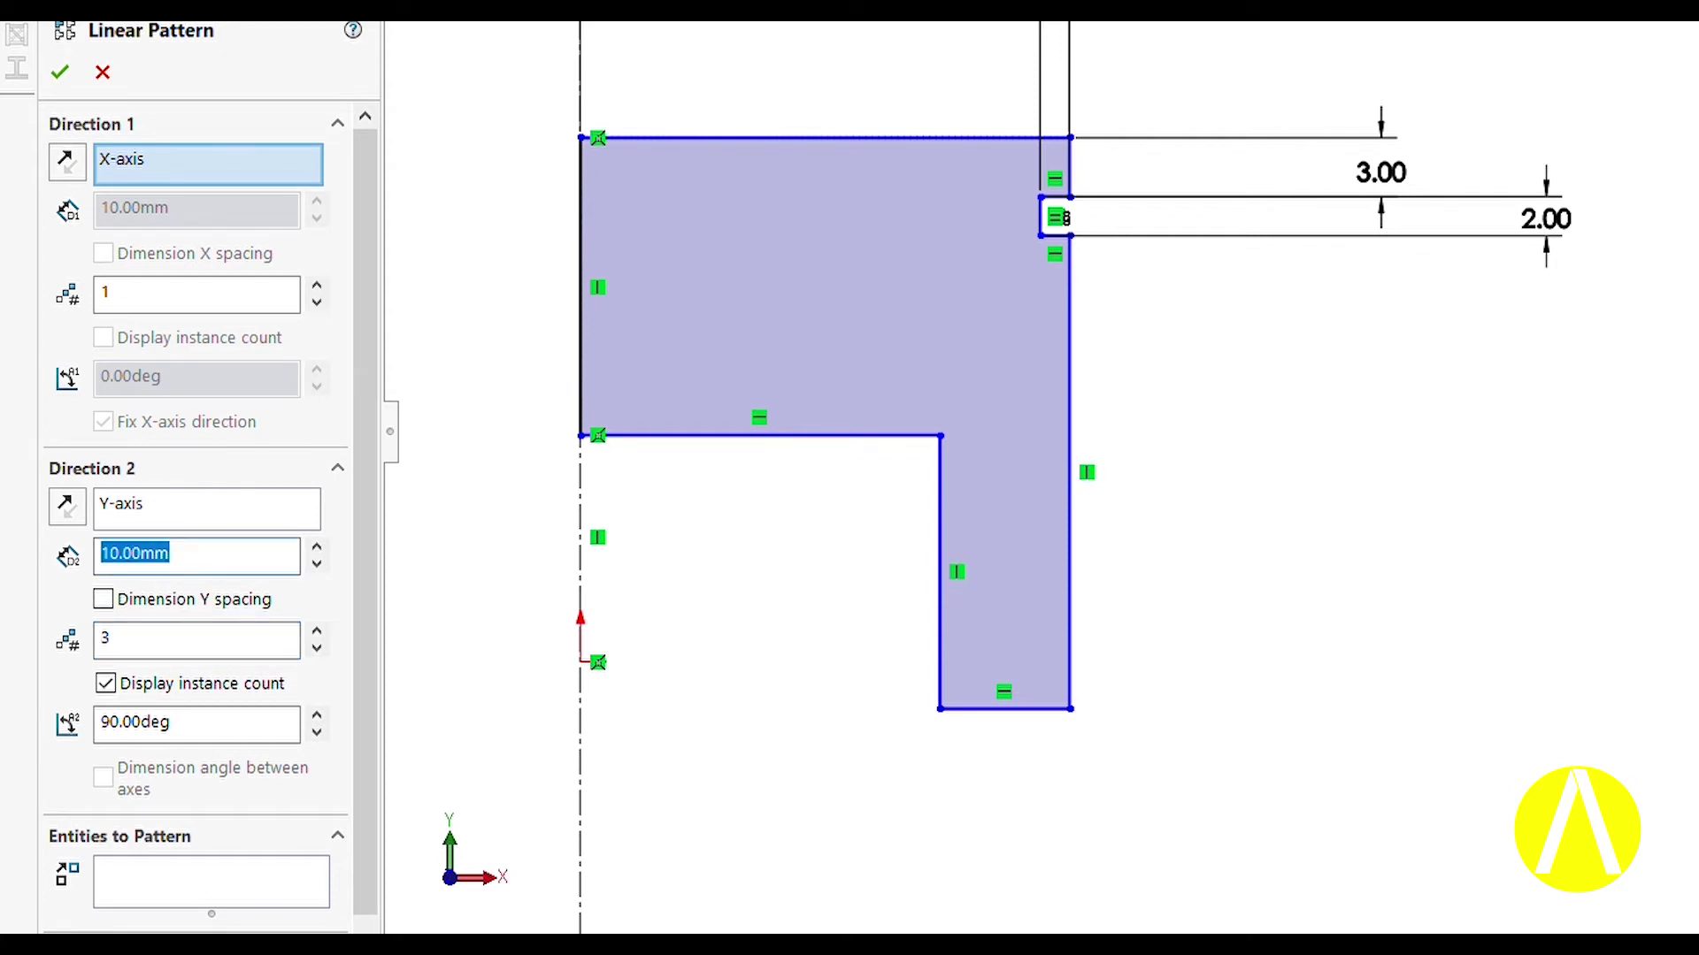
key("BackSpace")
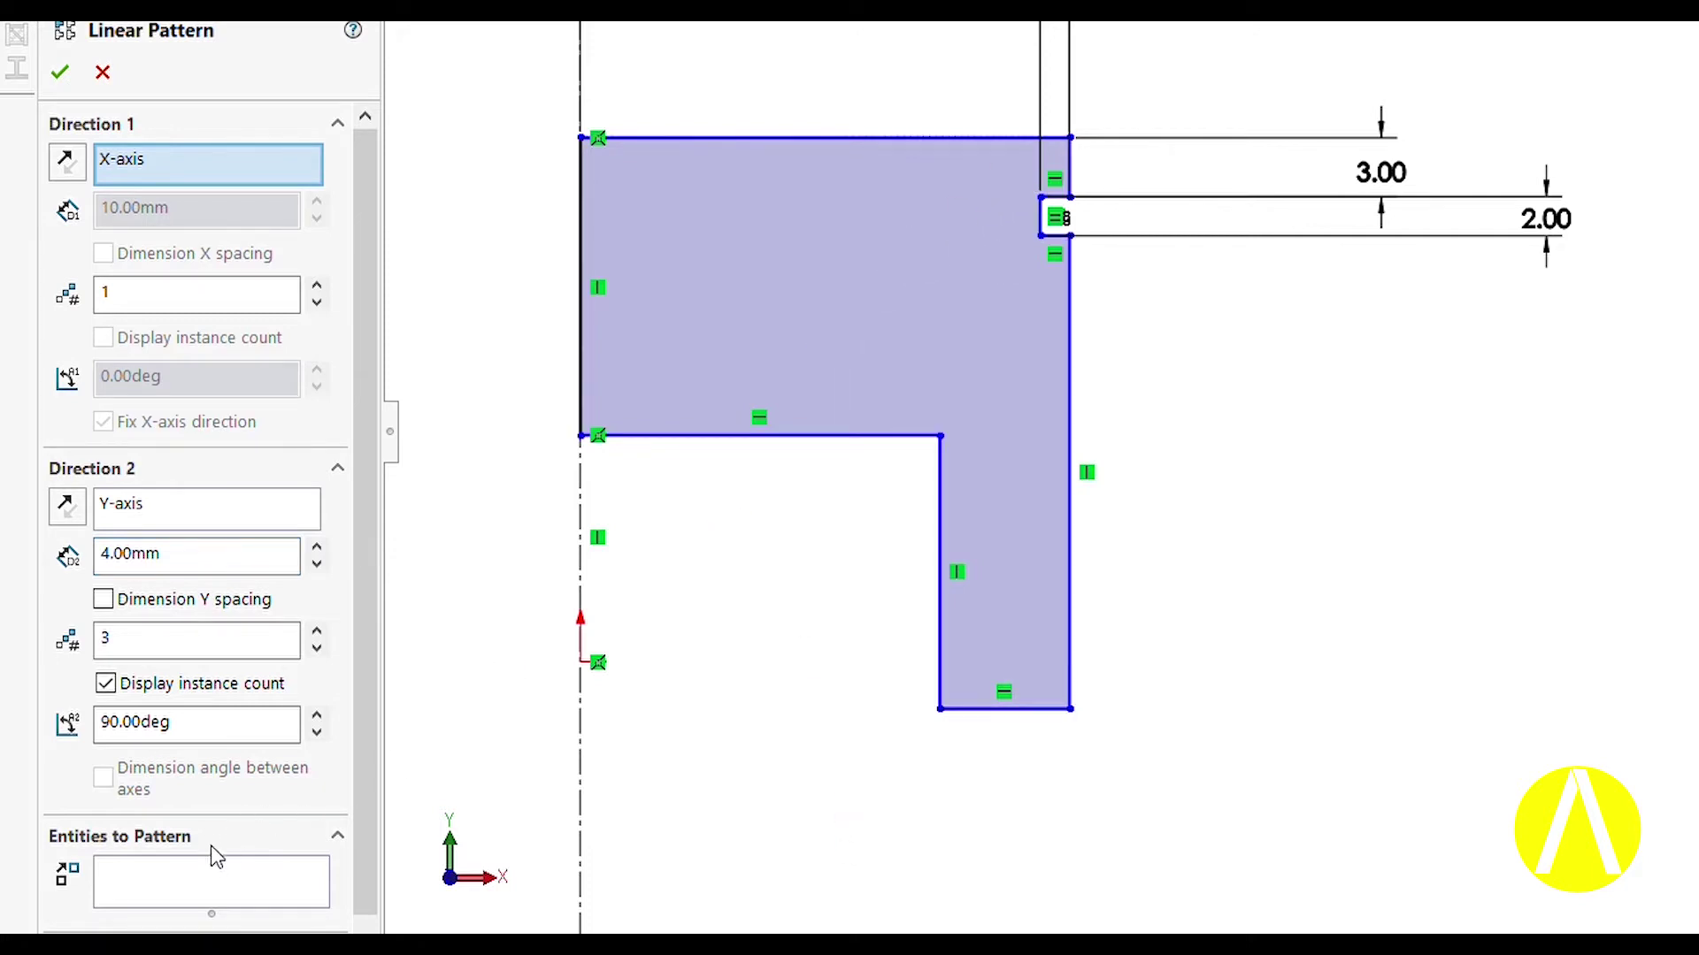
Pattern the groove's three lines along the outer wall, reversing the Y direction so the copies run downward.
left_click(212, 895)
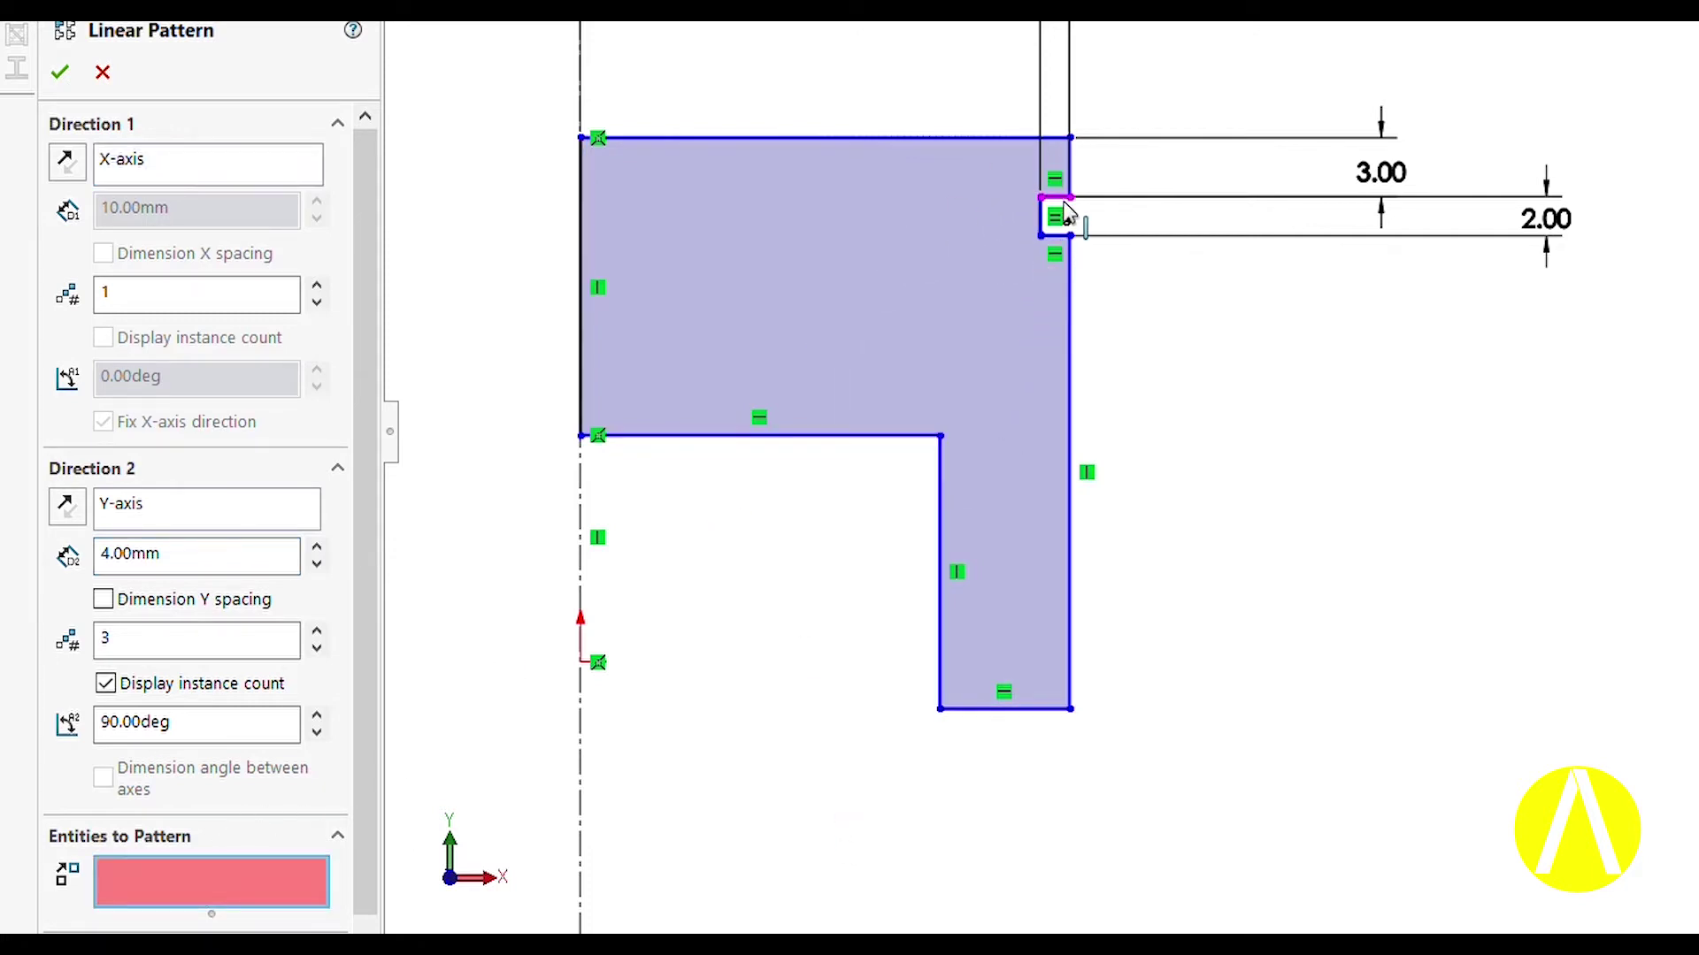
left_click(1055, 199)
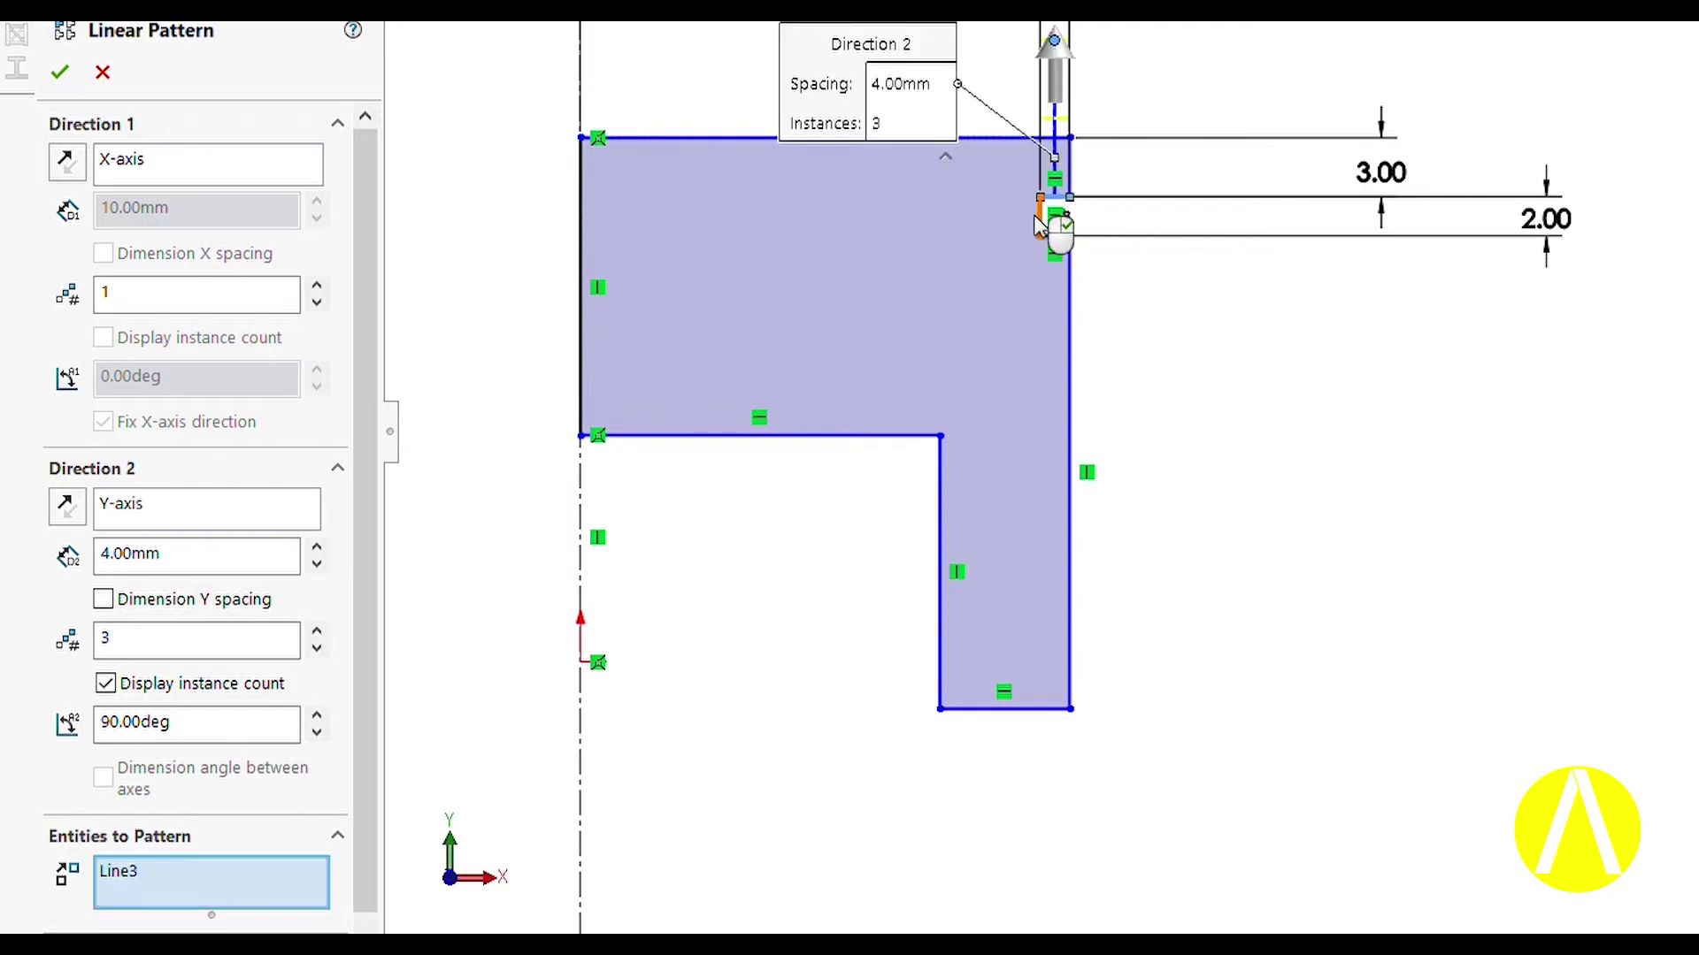
left_click(1039, 221)
left_click(1055, 243)
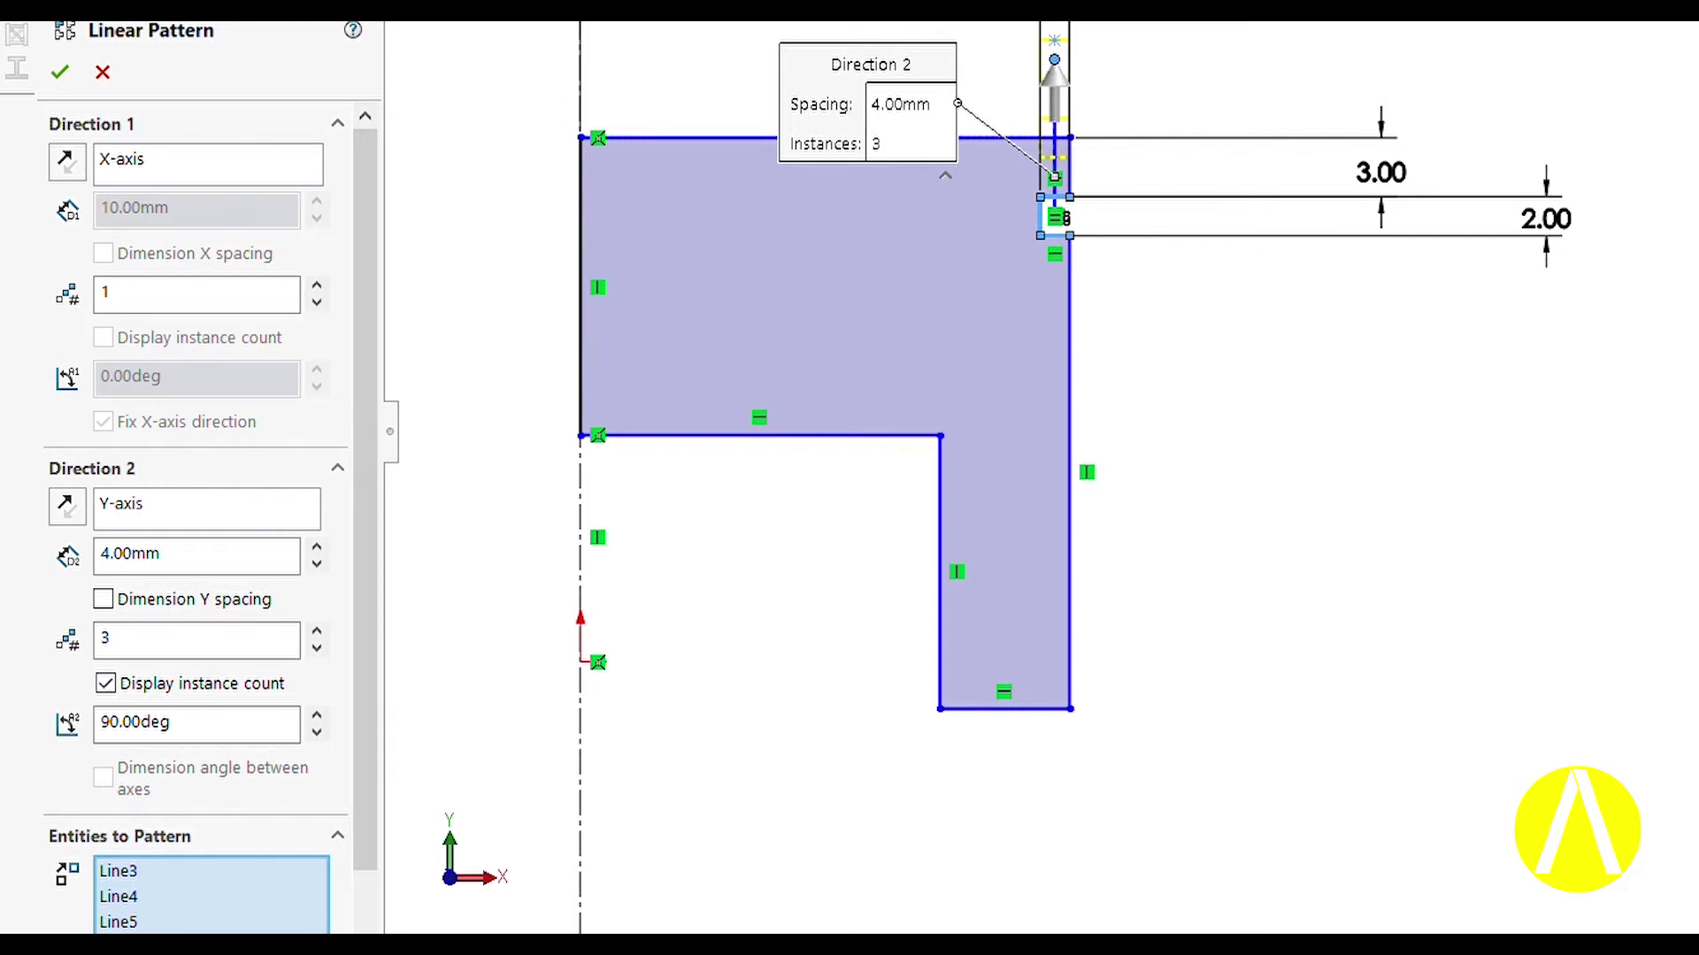
scroll(978, 168, "down", 3)
scroll(986, 189, "up", 2)
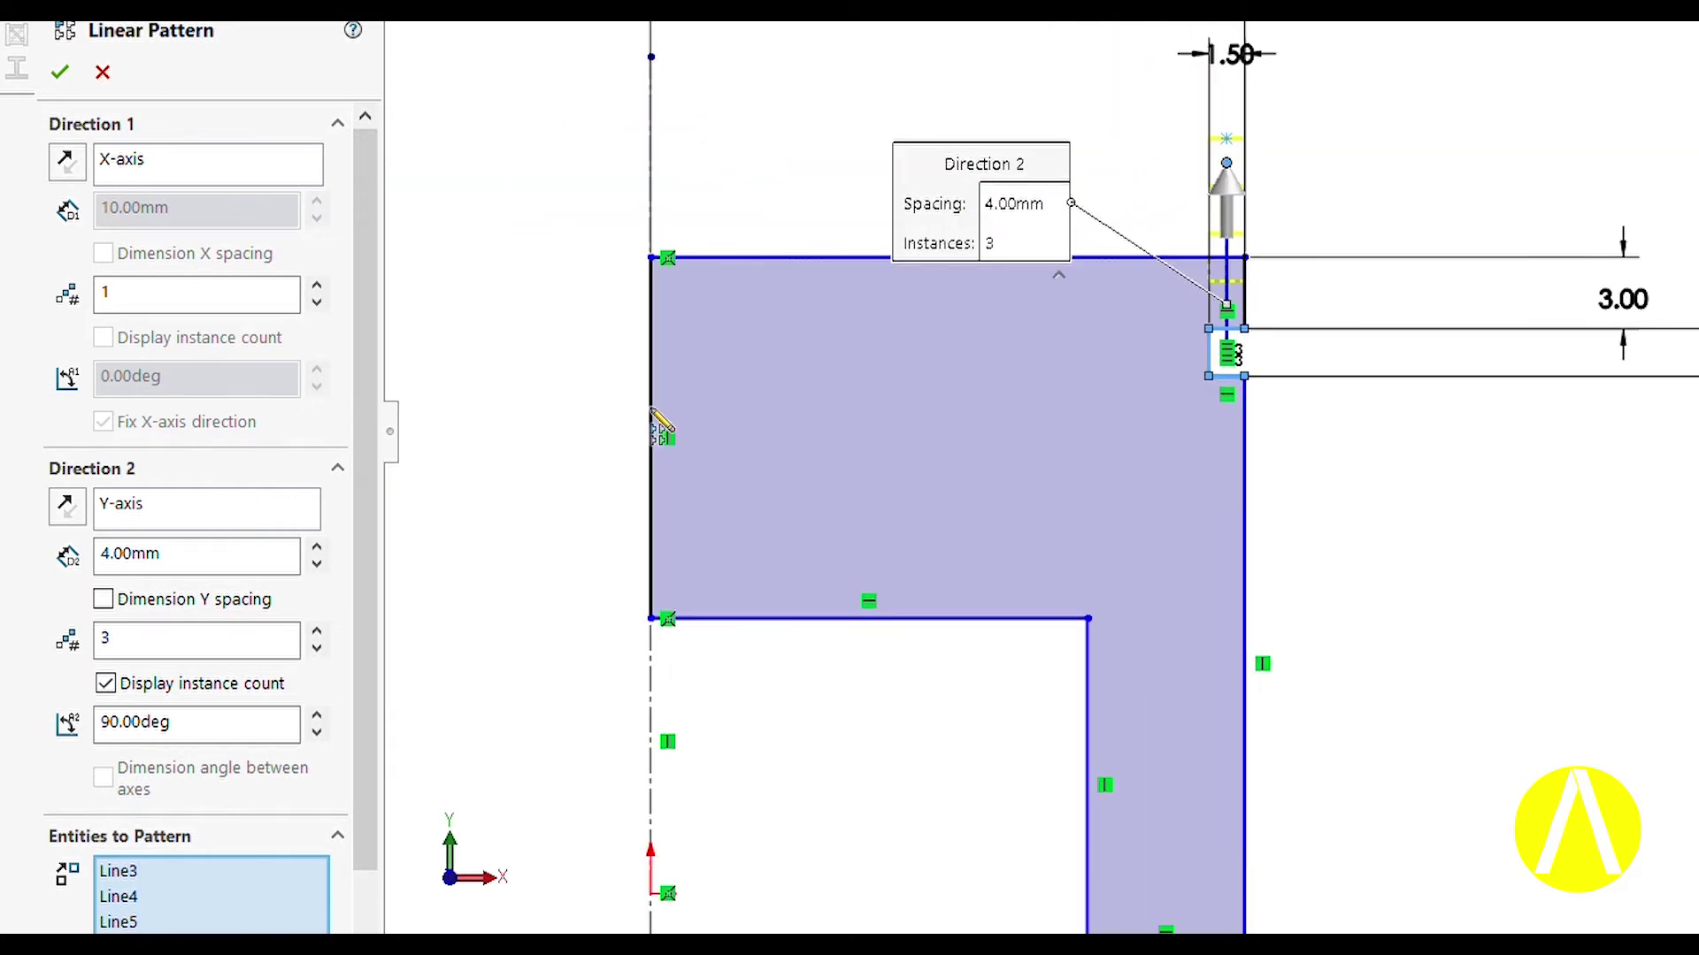
left_click(71, 512)
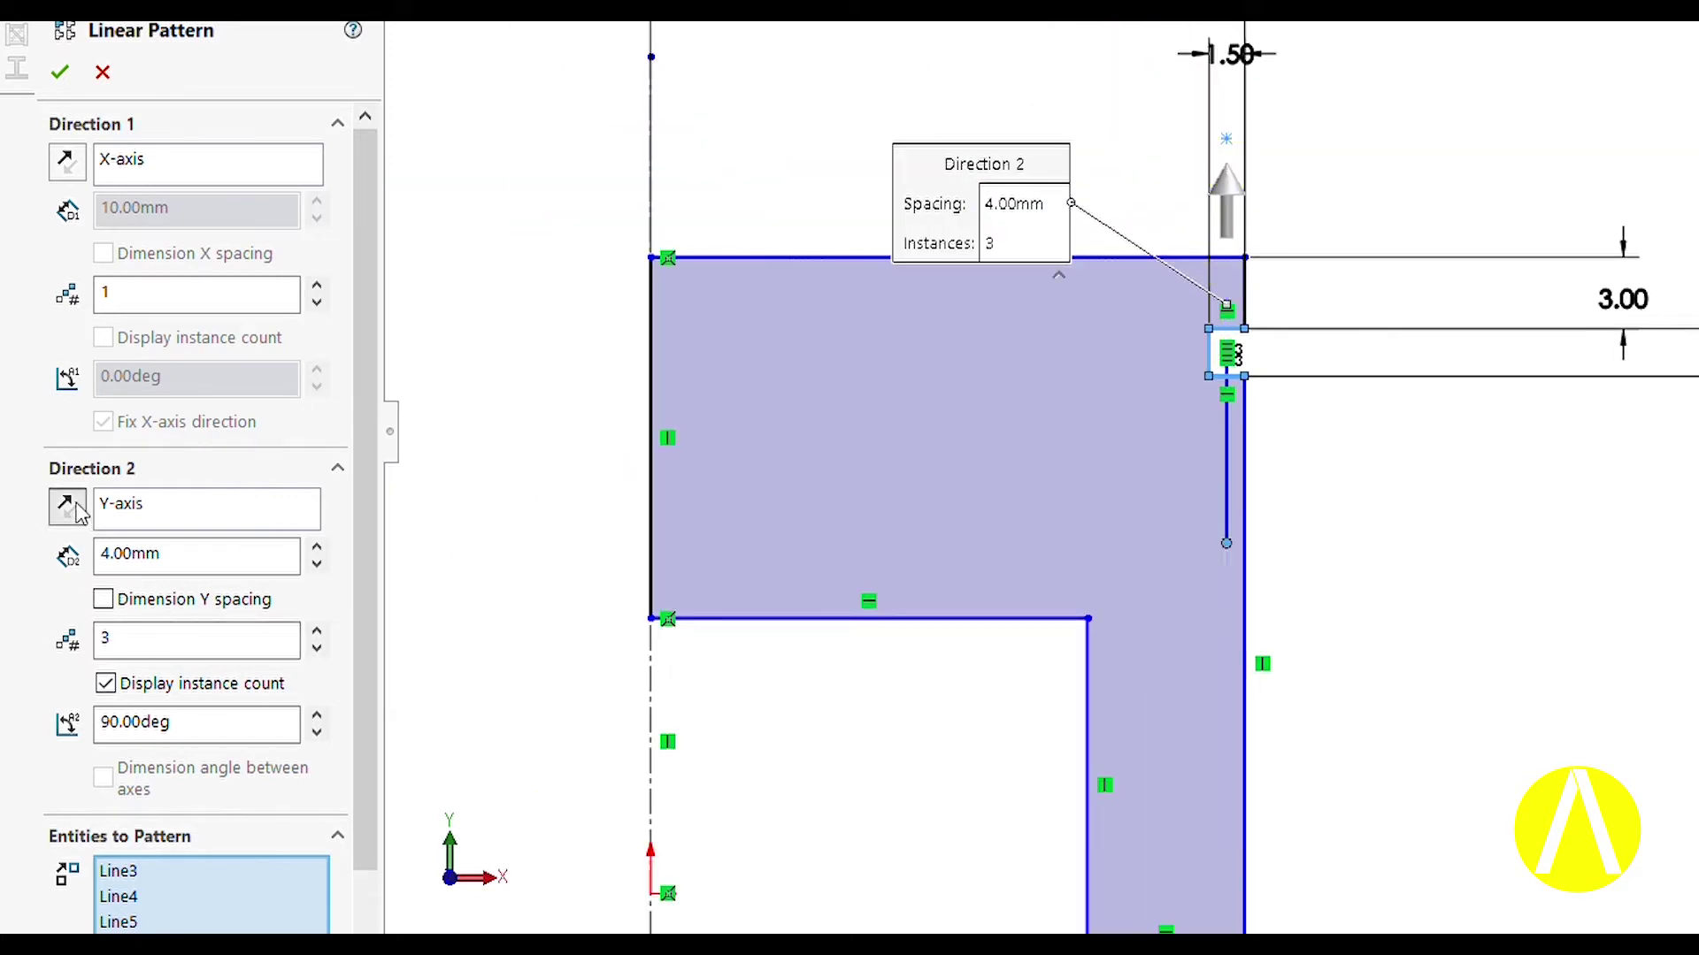
scroll(1536, 678, "down", 2)
scroll(1536, 659, "up", 3)
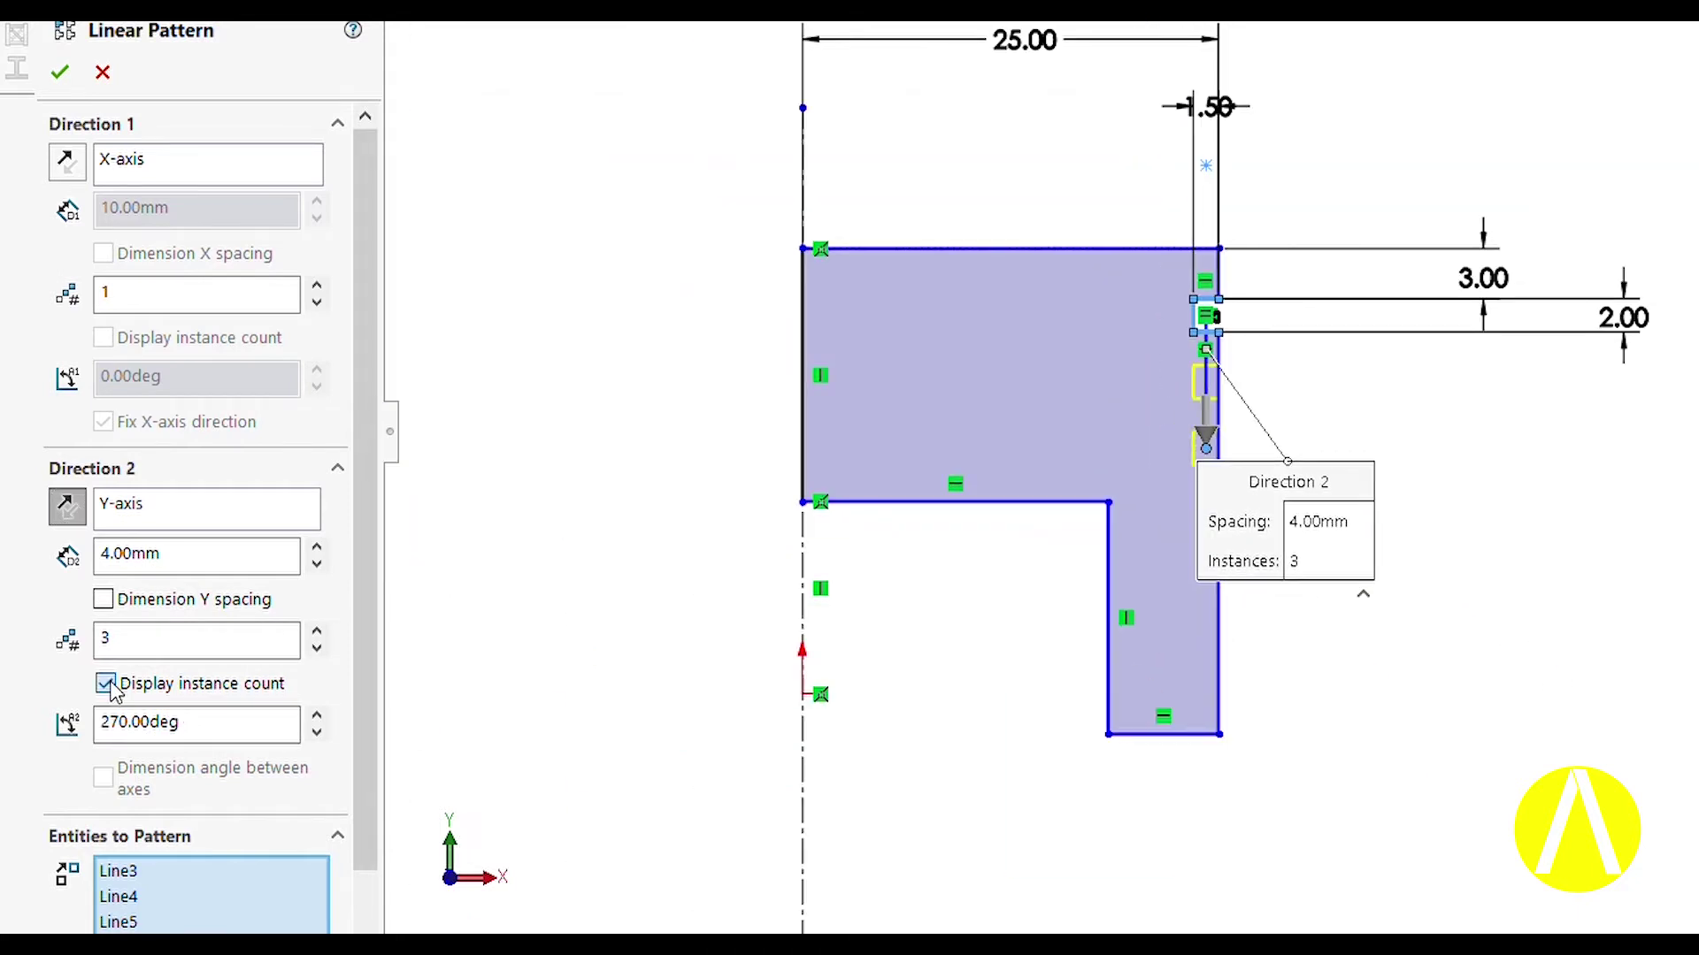
left_click(62, 76)
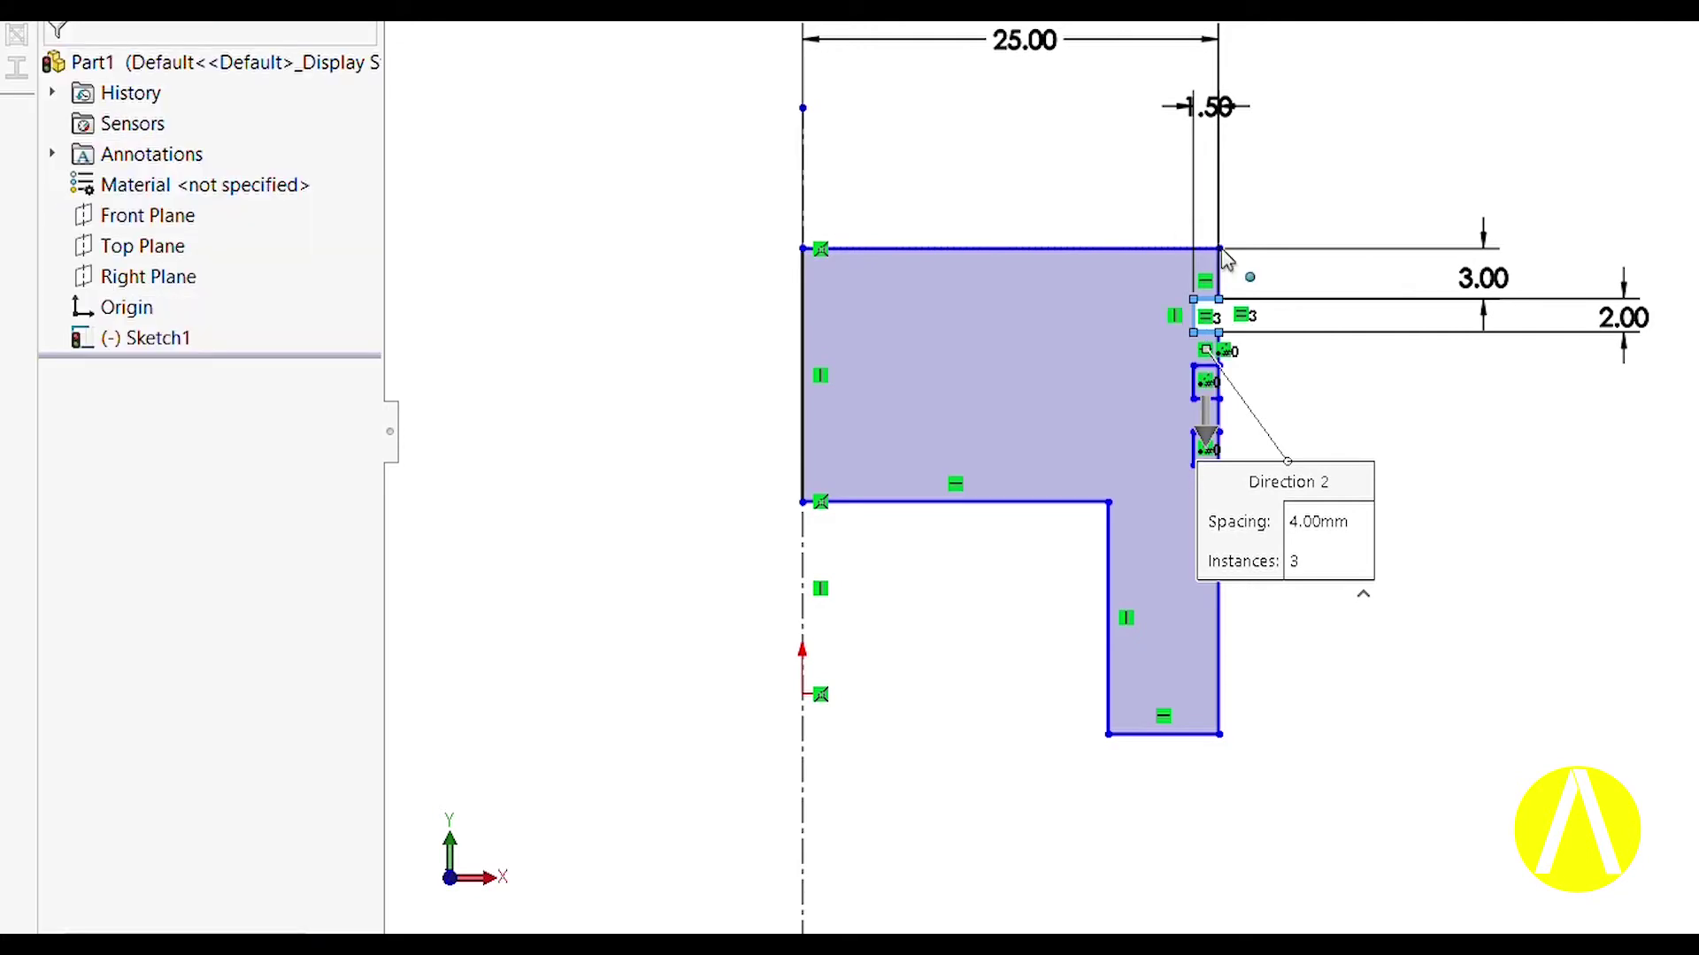
Dimension the profile's overall height from the outer top corner to the outer bottom corner as 30 mm.
scroll(1470, 630, "down", 3)
scroll(1467, 639, "up", 2)
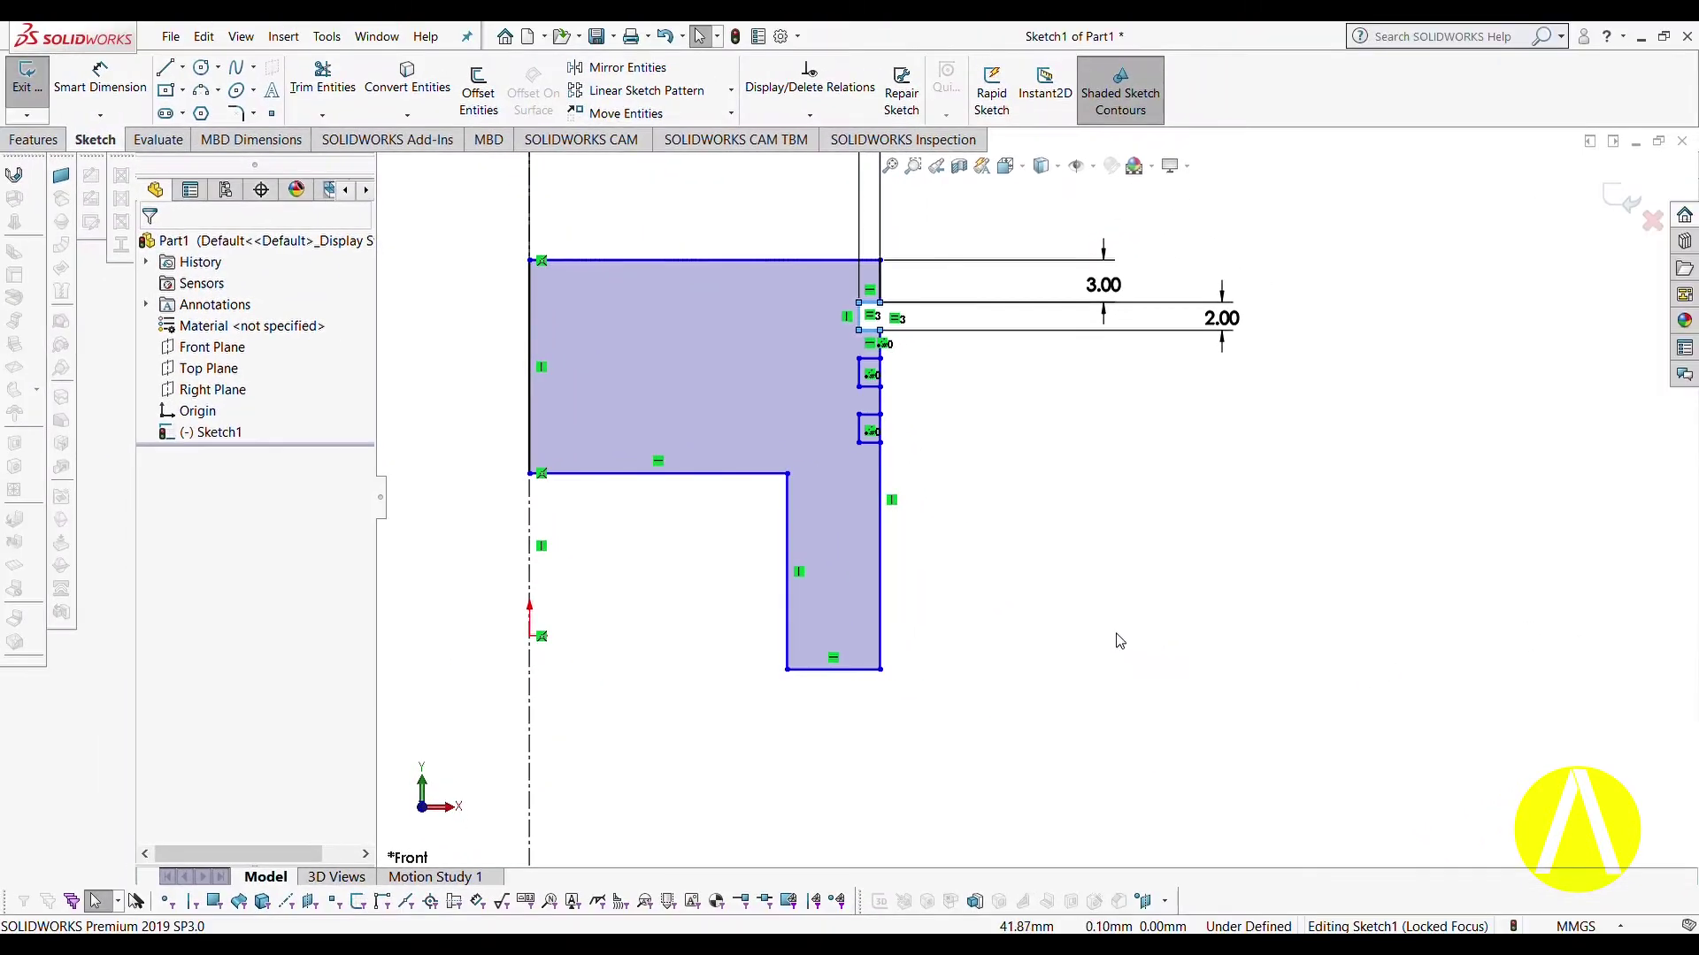
scroll(1111, 595, "down", 3)
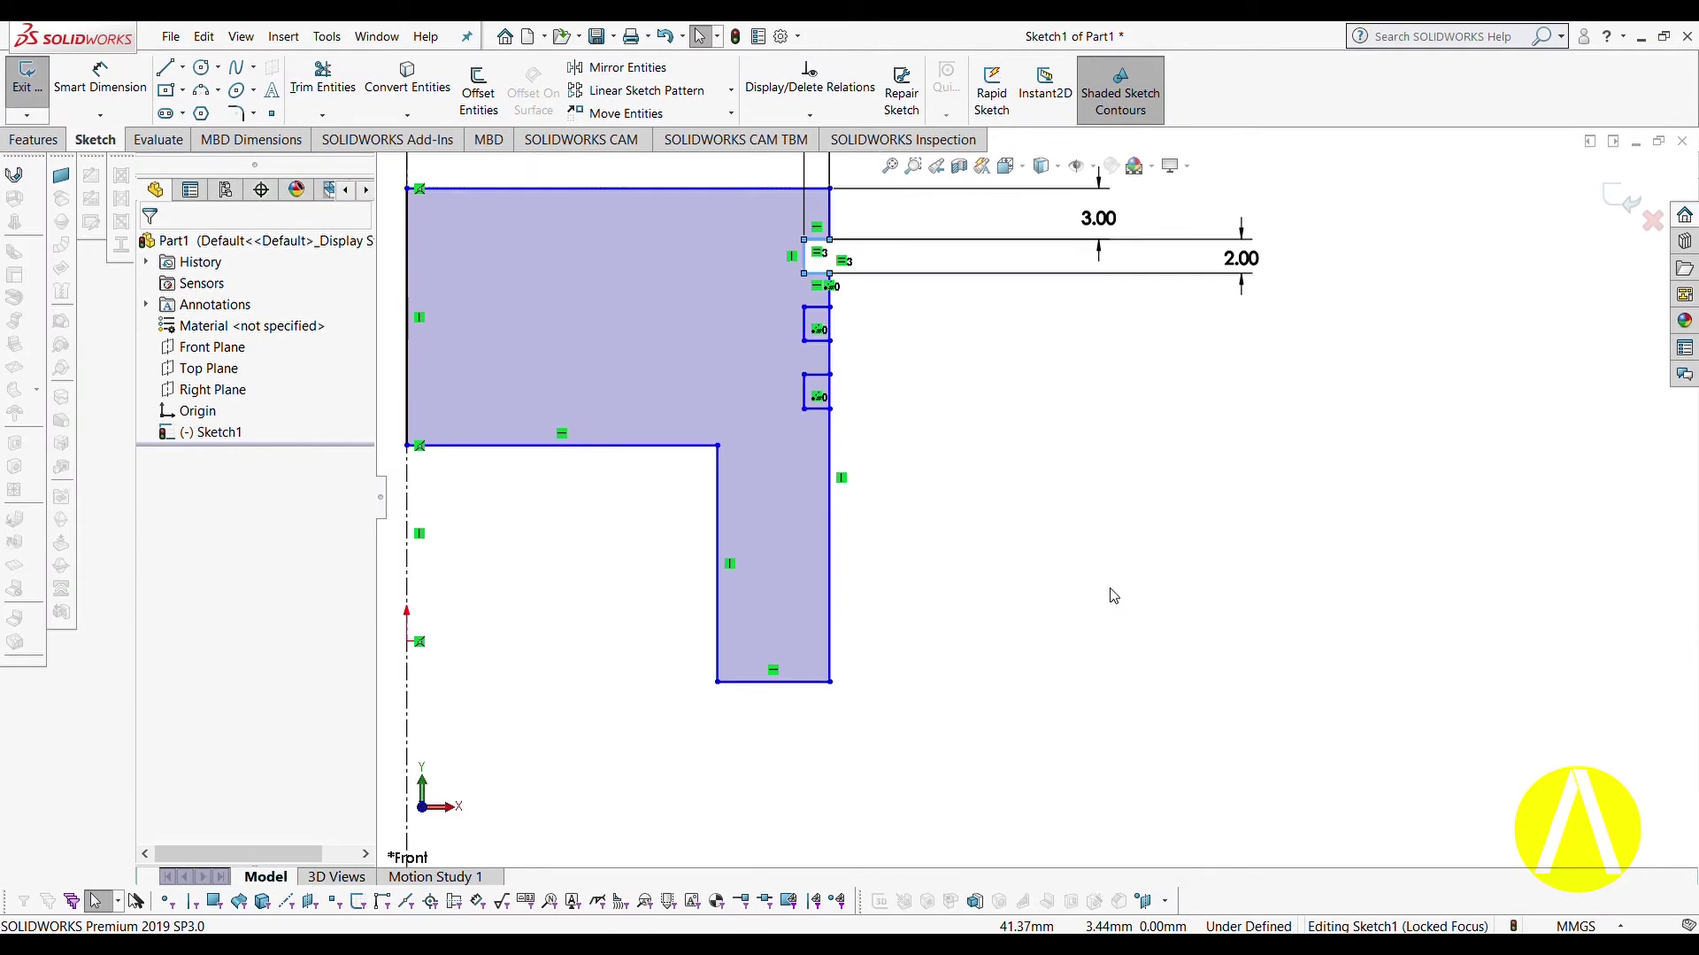
scroll(1102, 591, "up", 4)
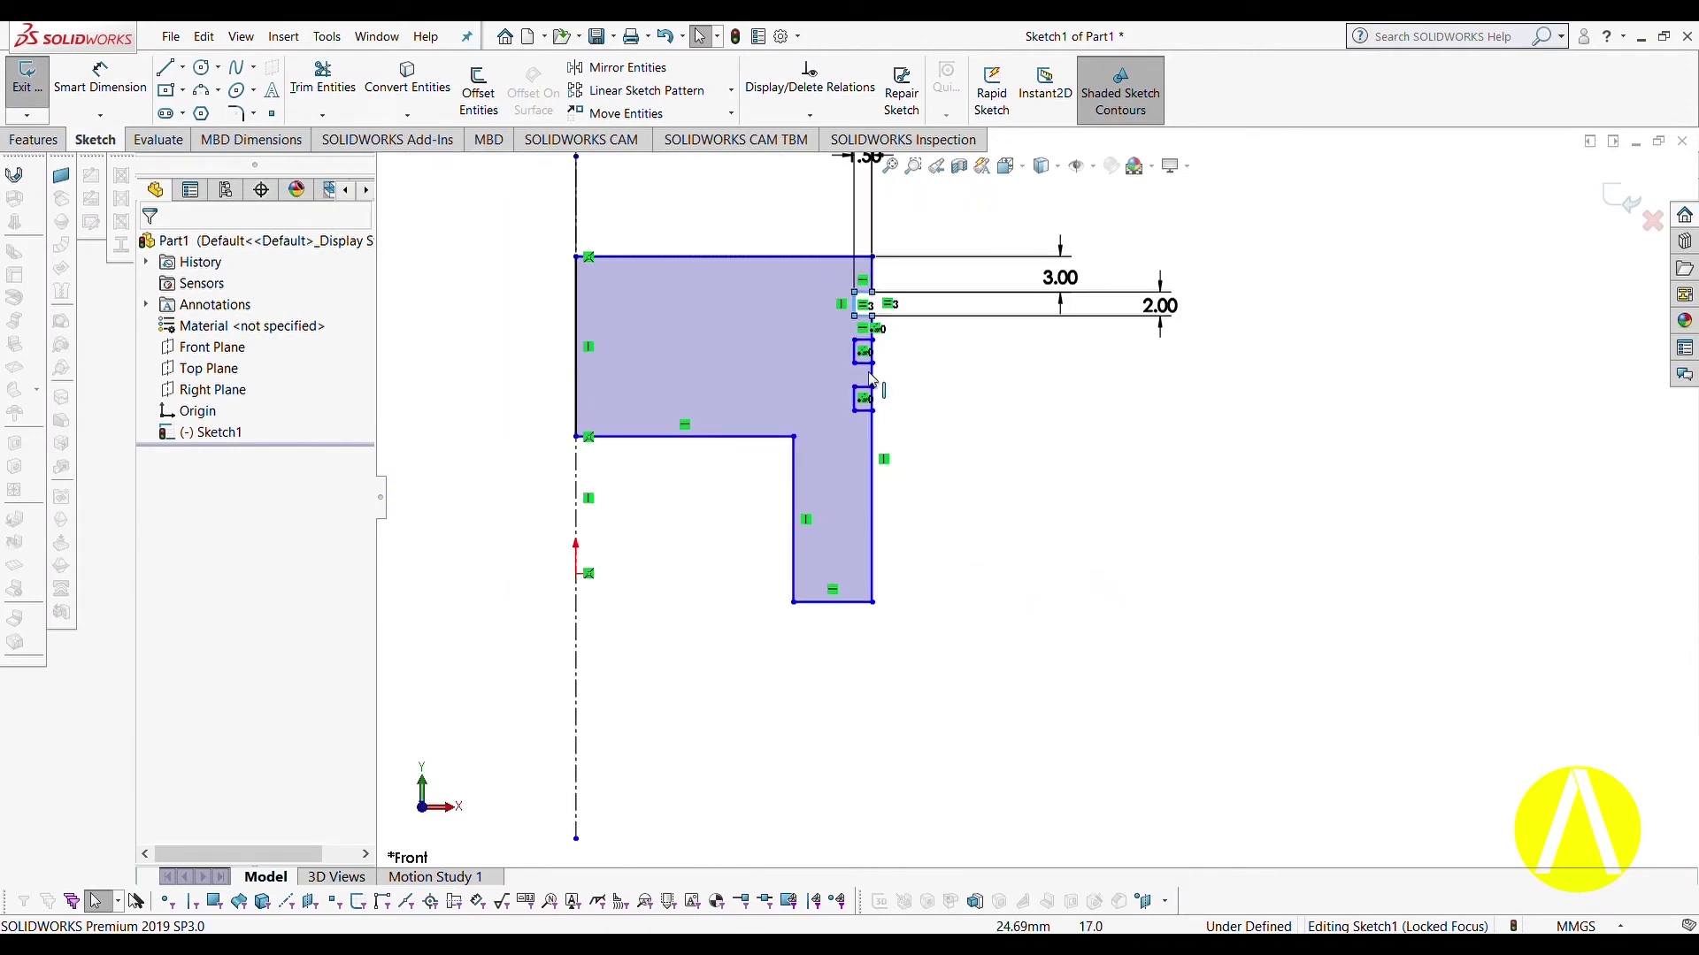
scroll(876, 385, "down", 5)
scroll(948, 399, "up", 2)
scroll(1008, 549, "up", 1)
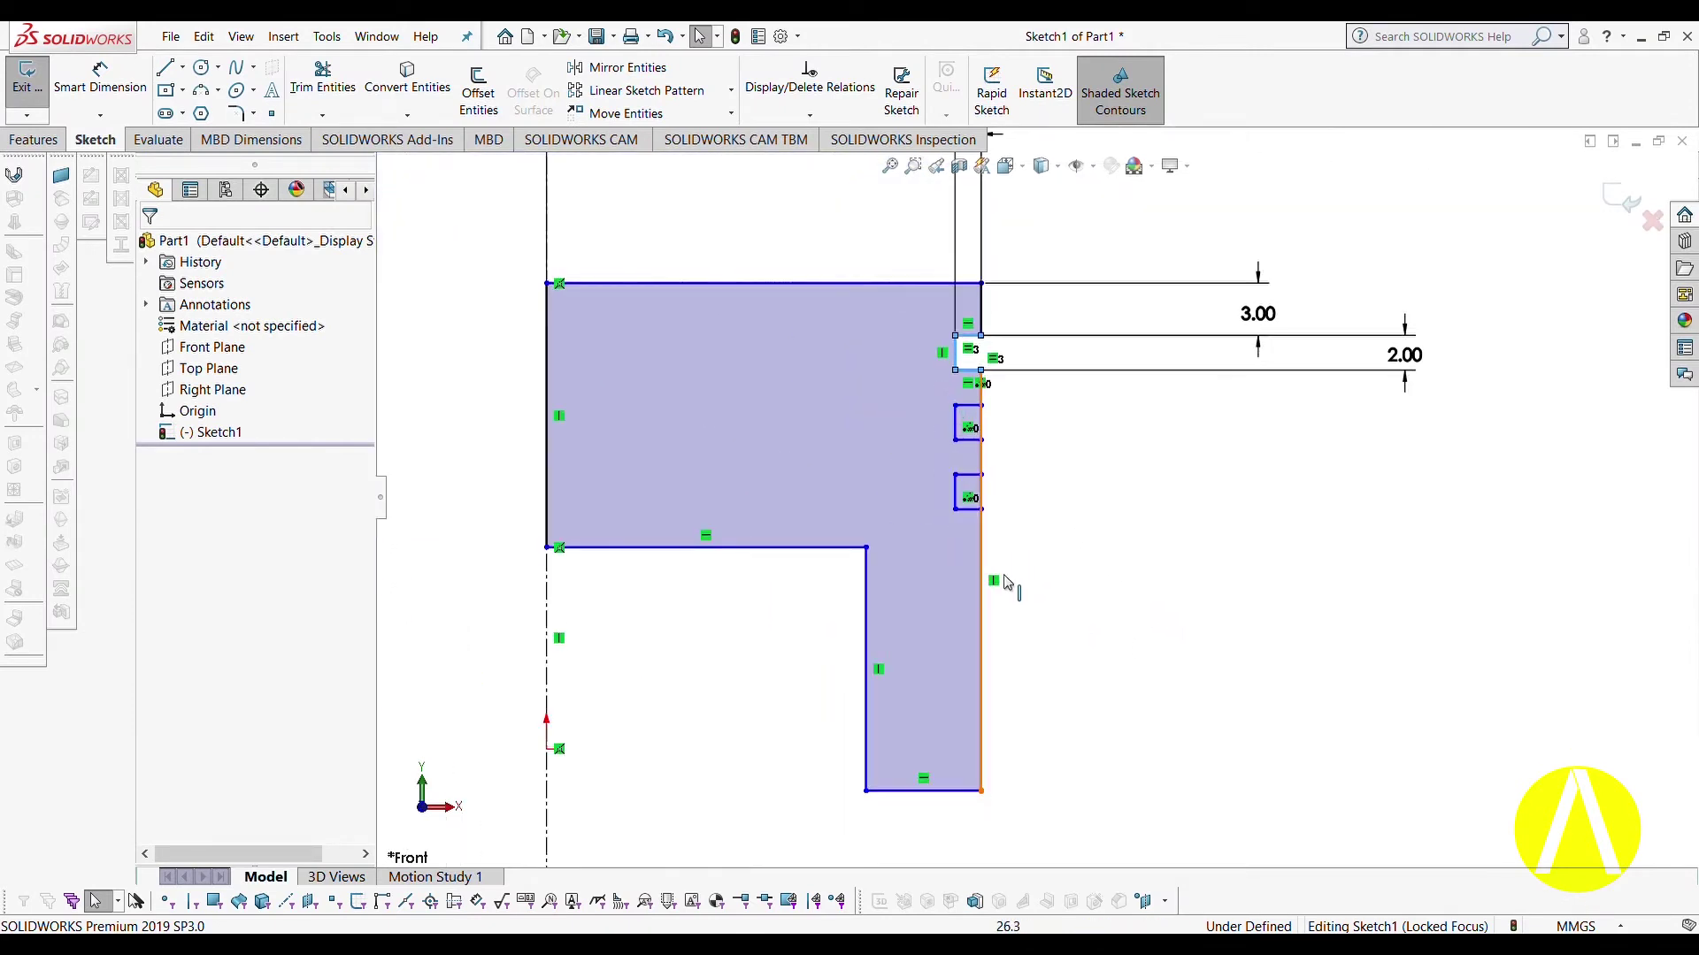
left_click(99, 81)
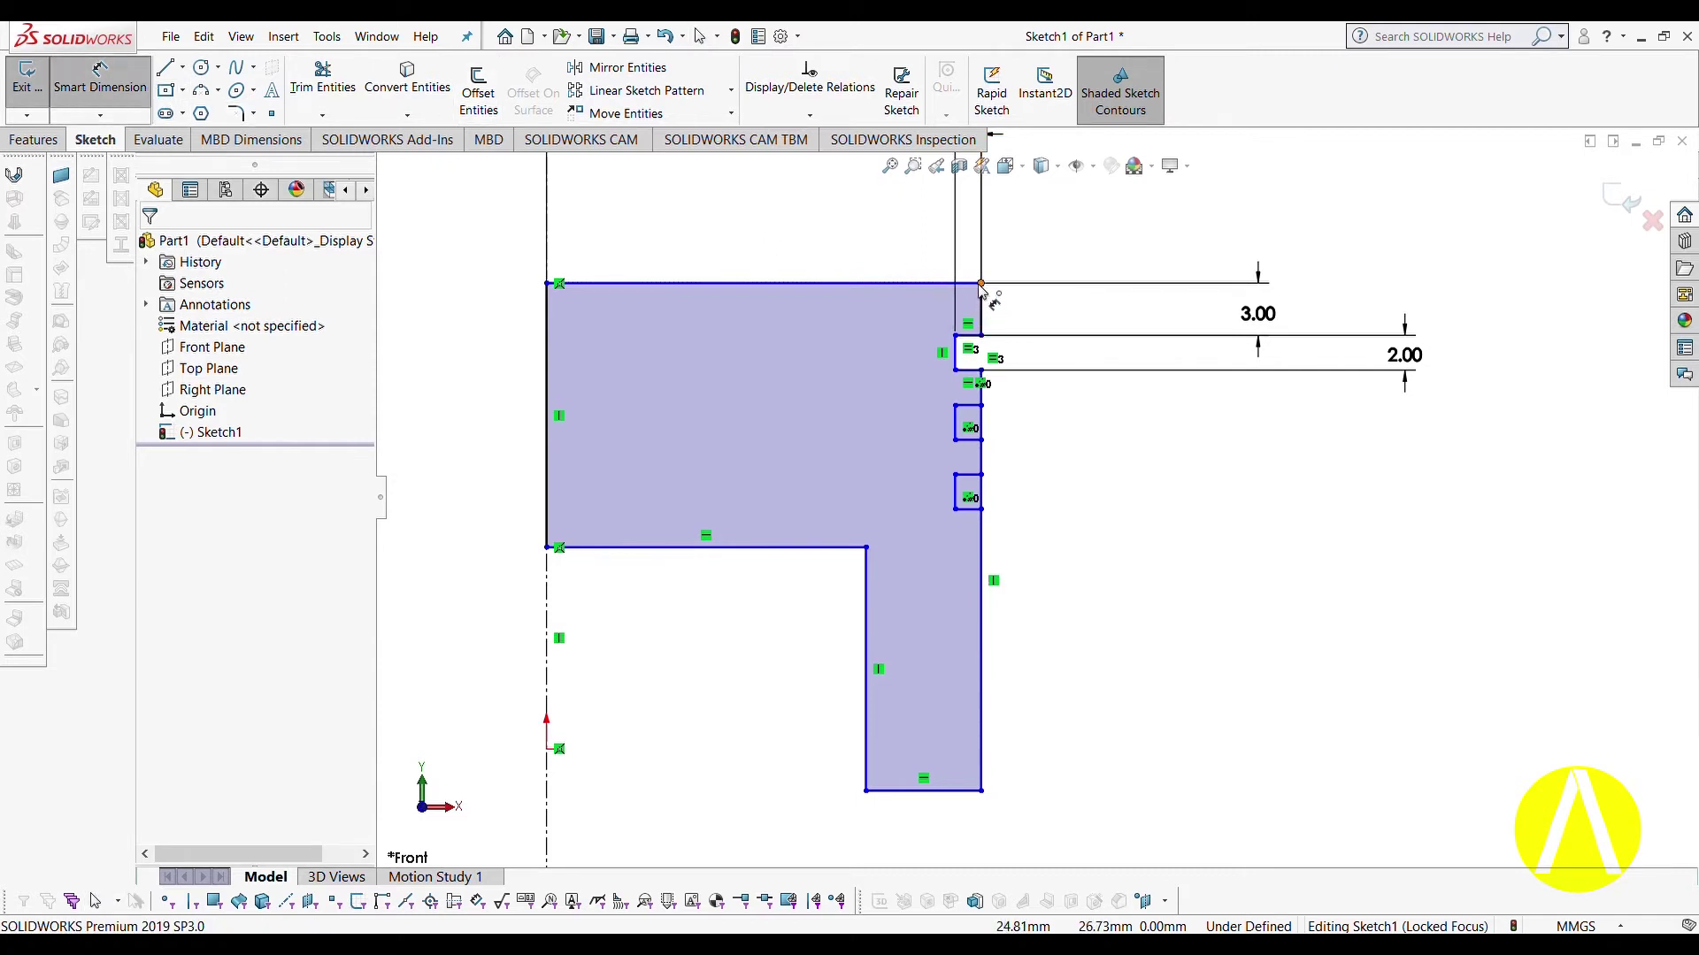
left_click(981, 792)
left_click(1487, 565)
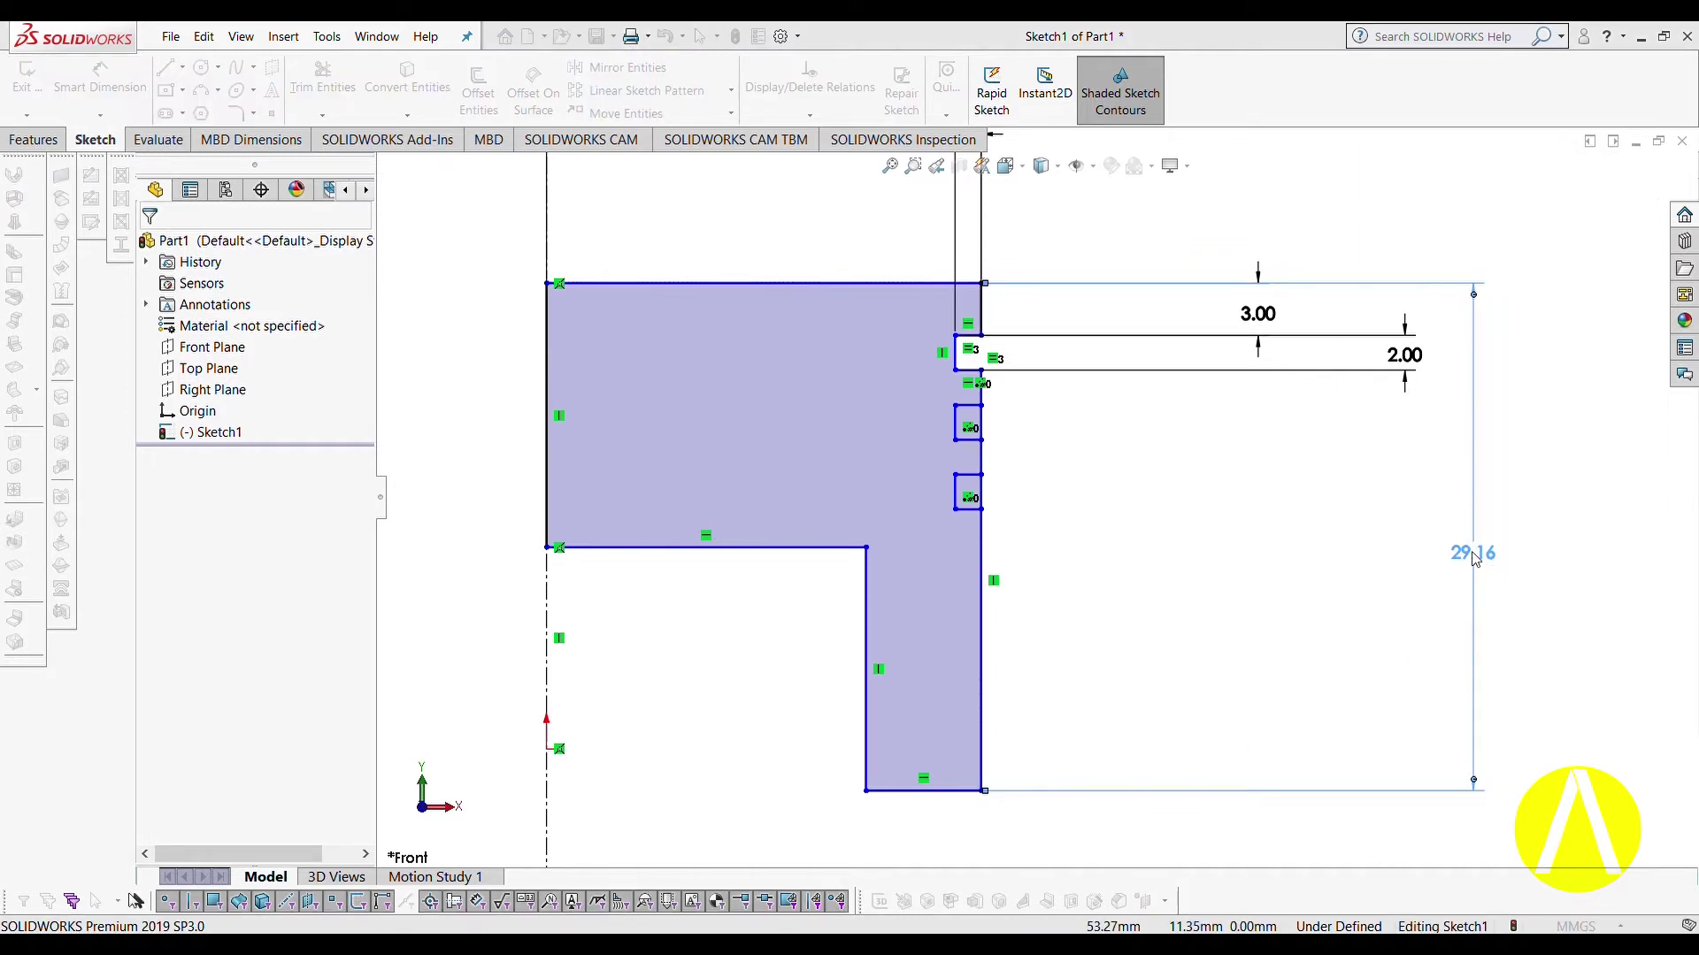
type("30")
key("Return")
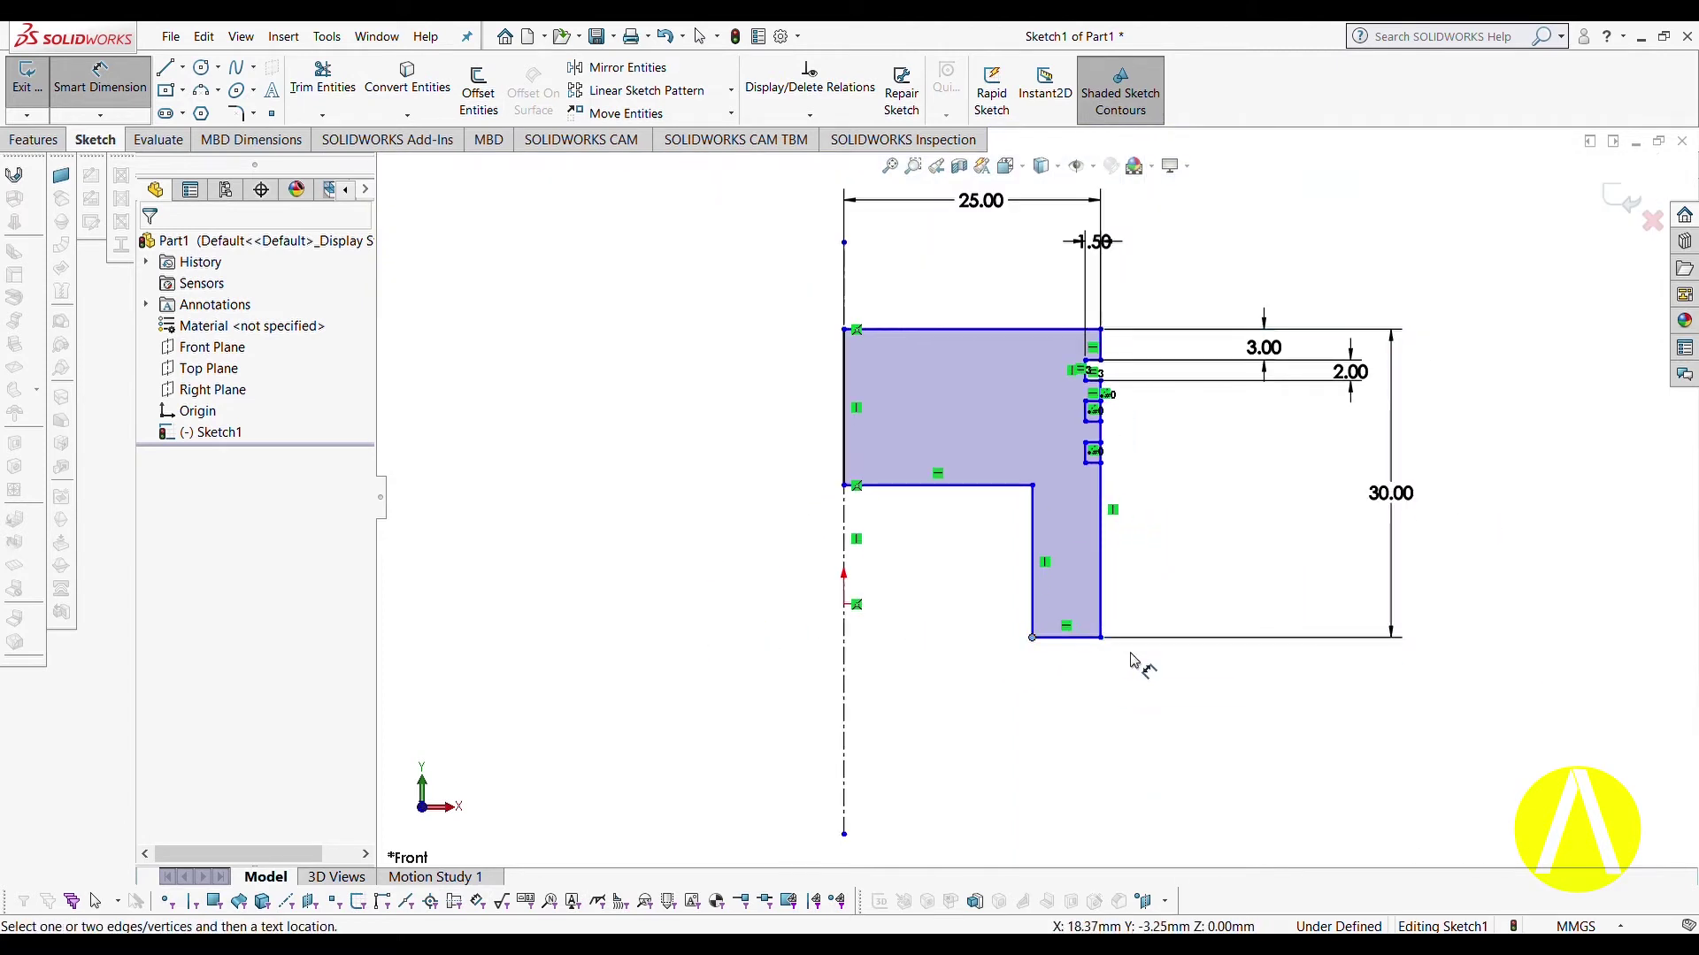
Dimension the skirt's horizontal underside and set its width to 7 mm.
left_click(1073, 638)
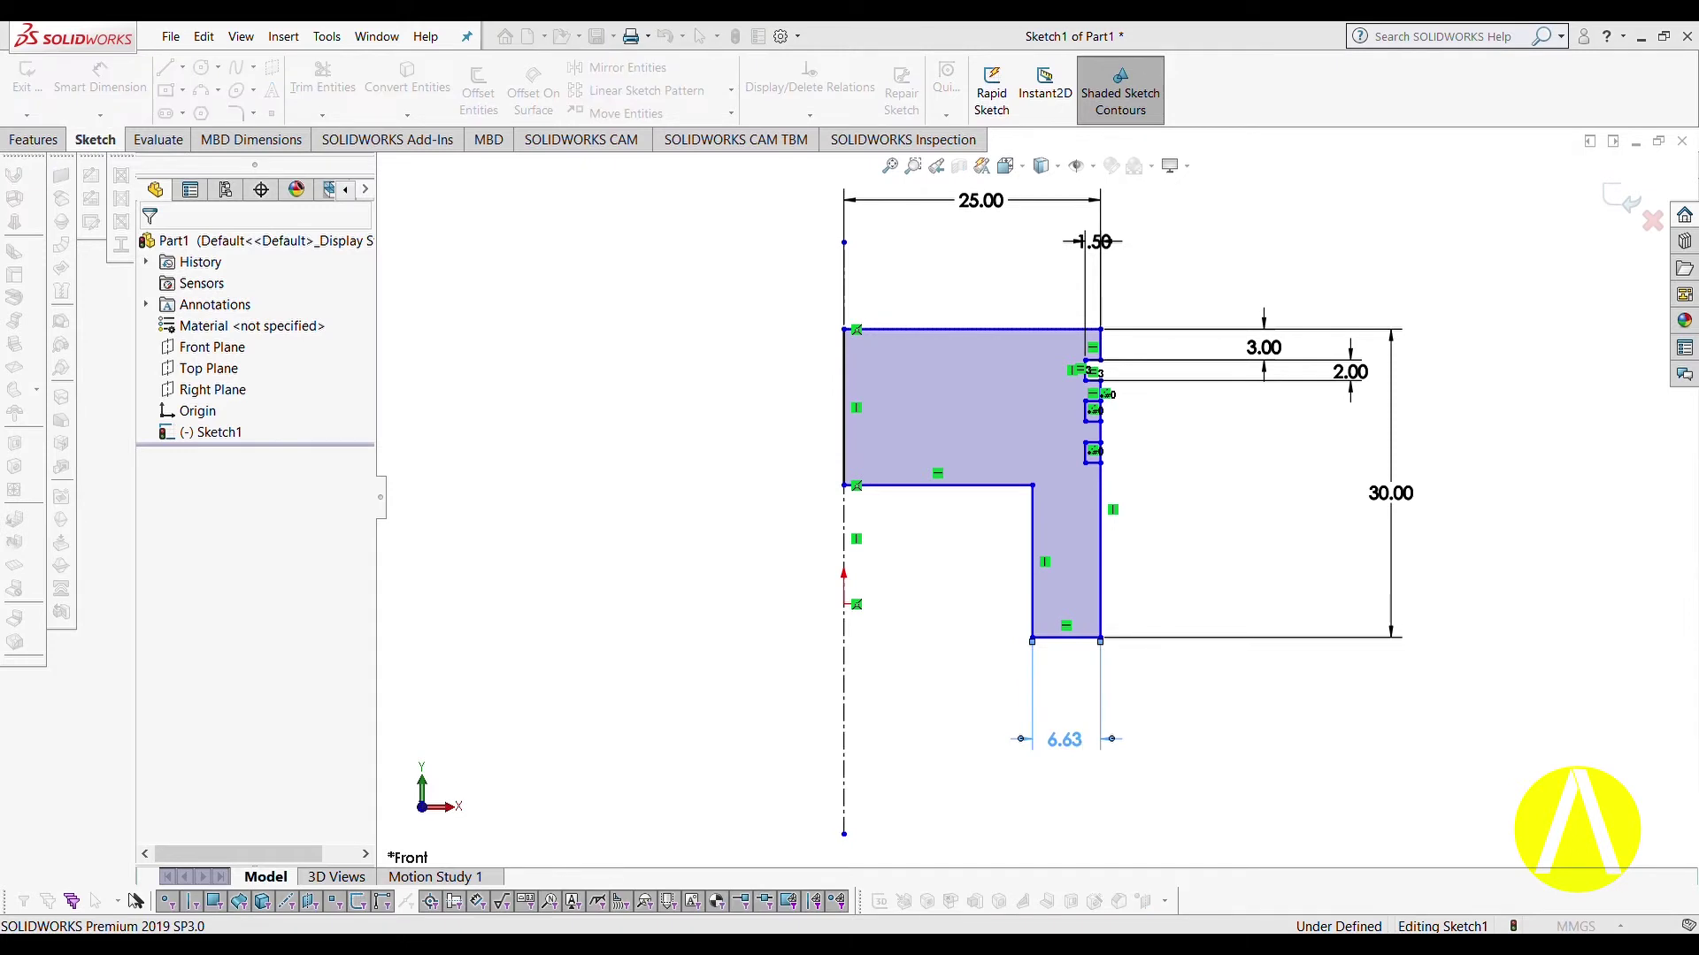
left_click(1066, 741)
type("7")
key("Return")
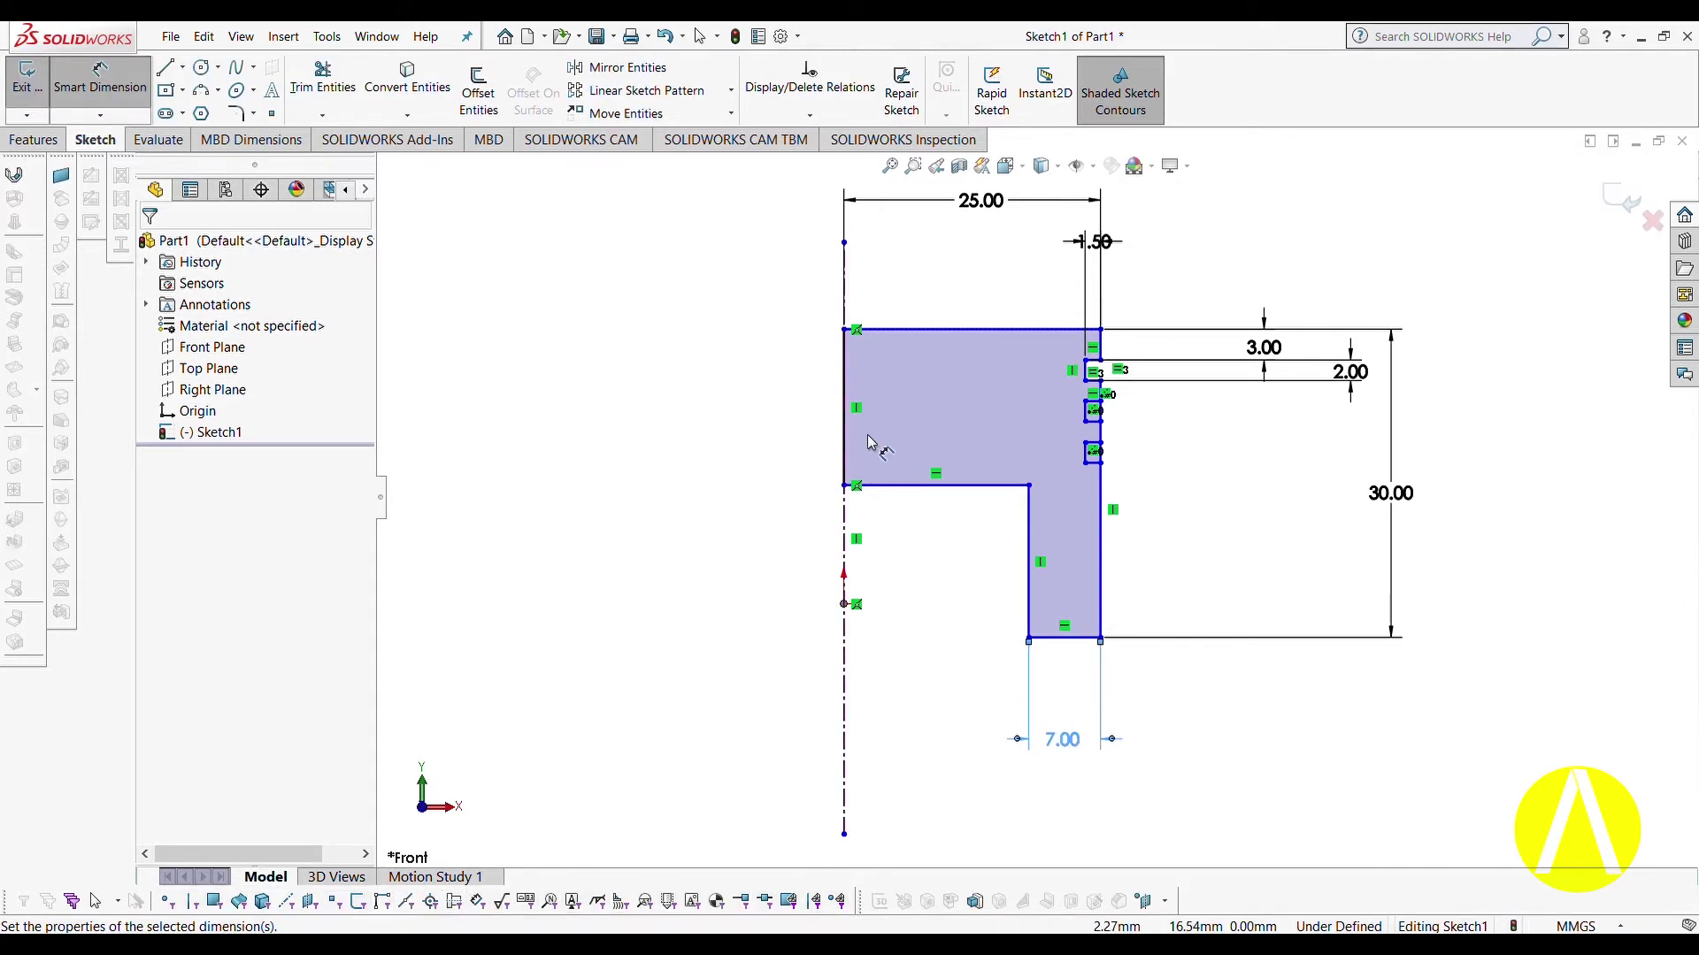
Dimension the profile's vertical edge on the centerline as 15 mm and finish dimensioning.
left_click(847, 363)
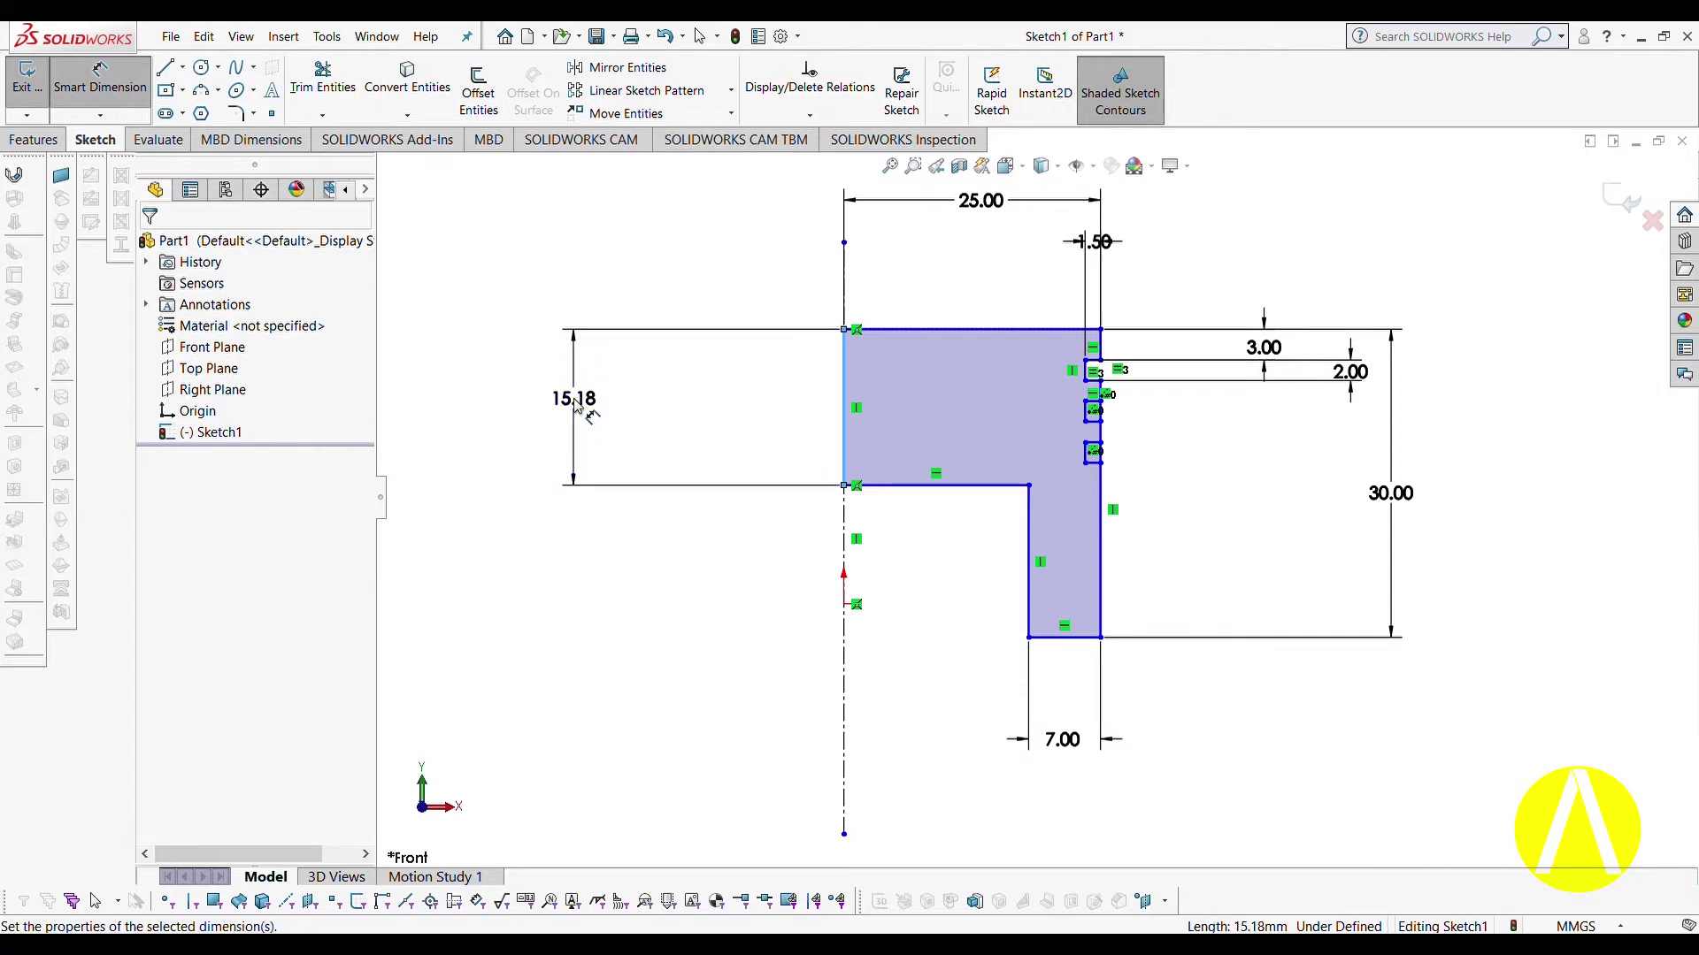
left_click(578, 404)
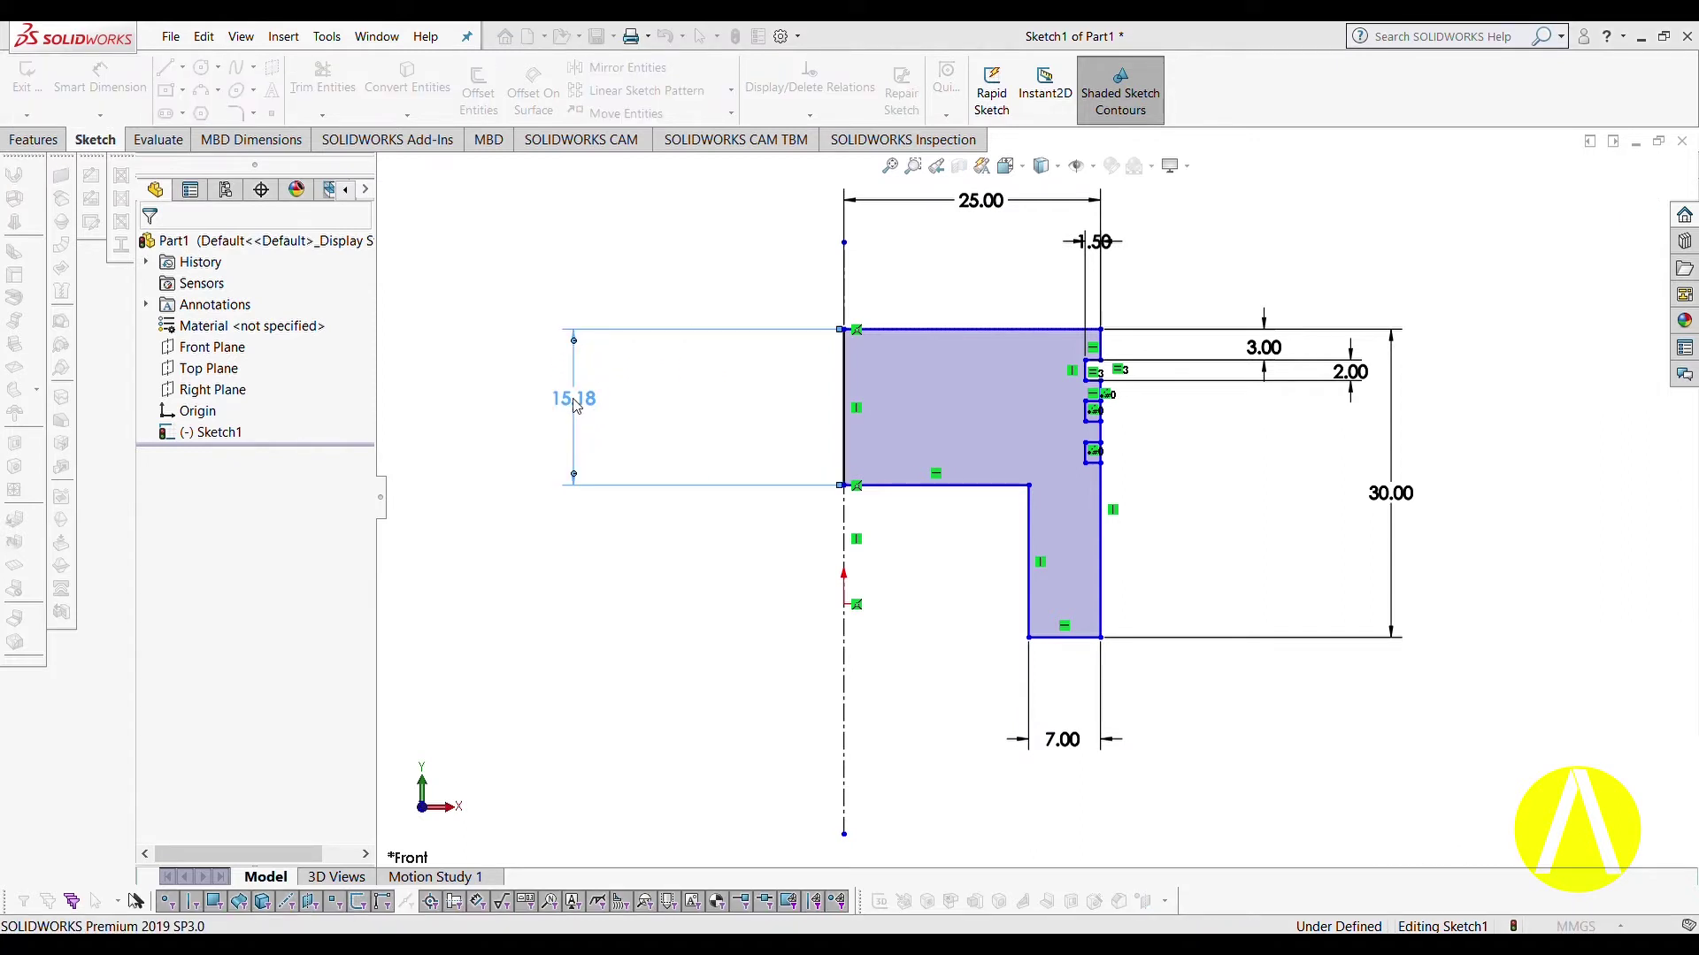
type("15")
key("Return")
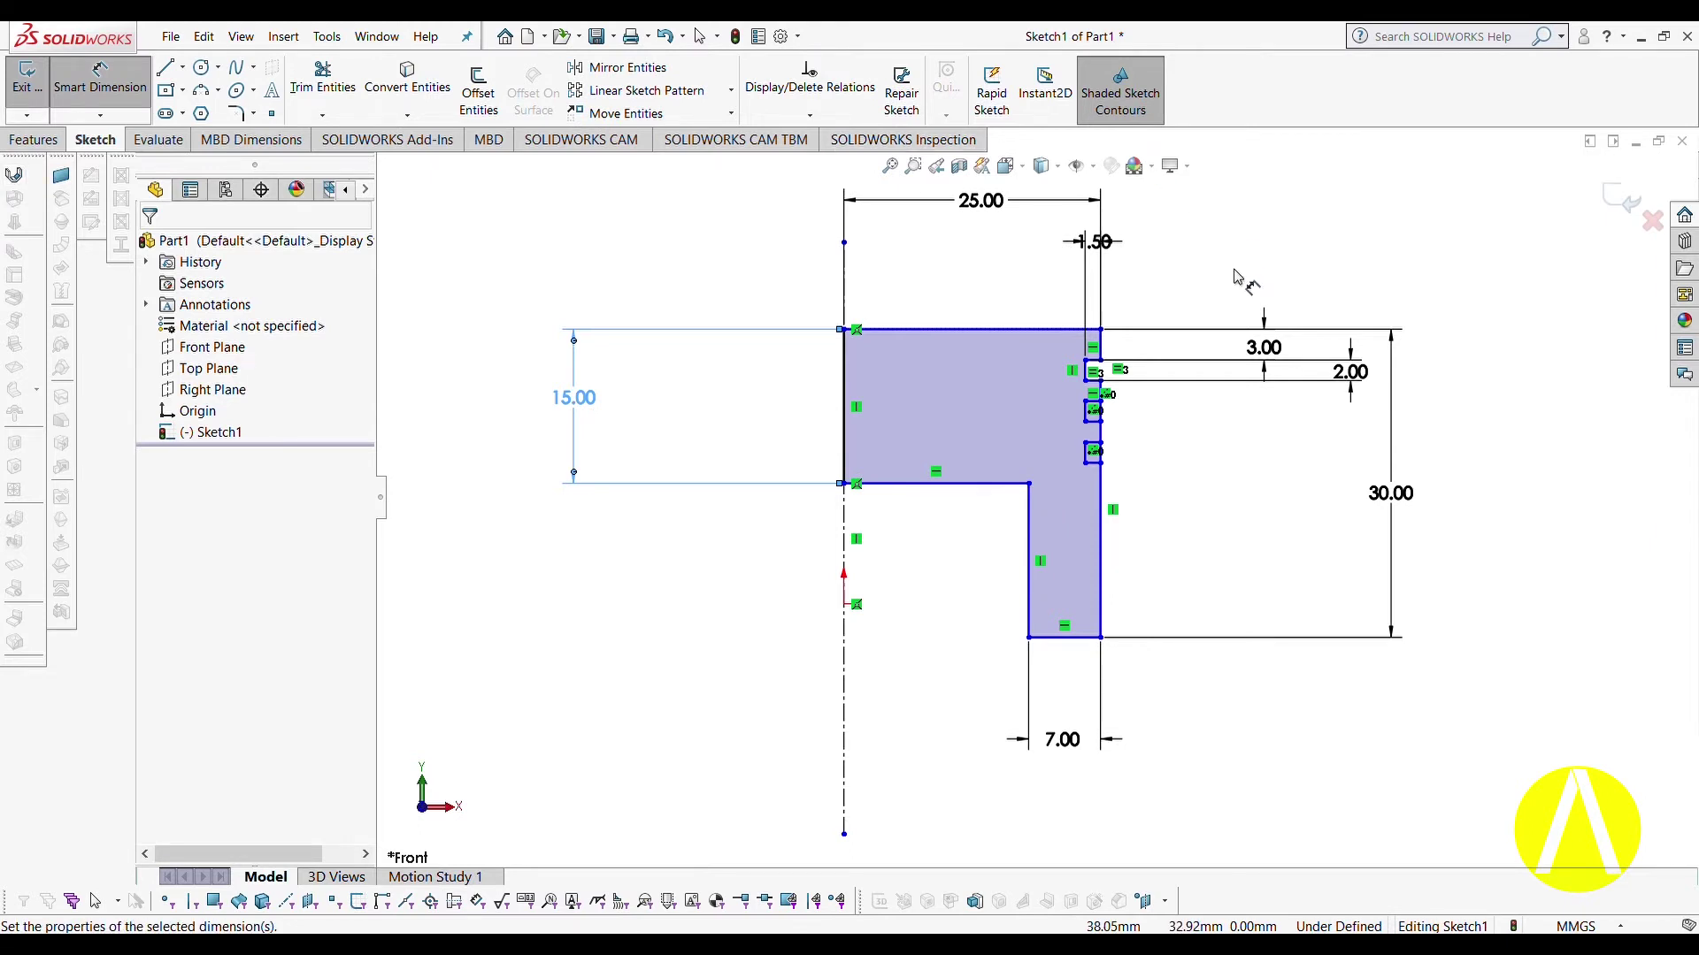
scroll(1141, 412, "down", 4)
scroll(1157, 398, "up", 6)
left_click(132, 104)
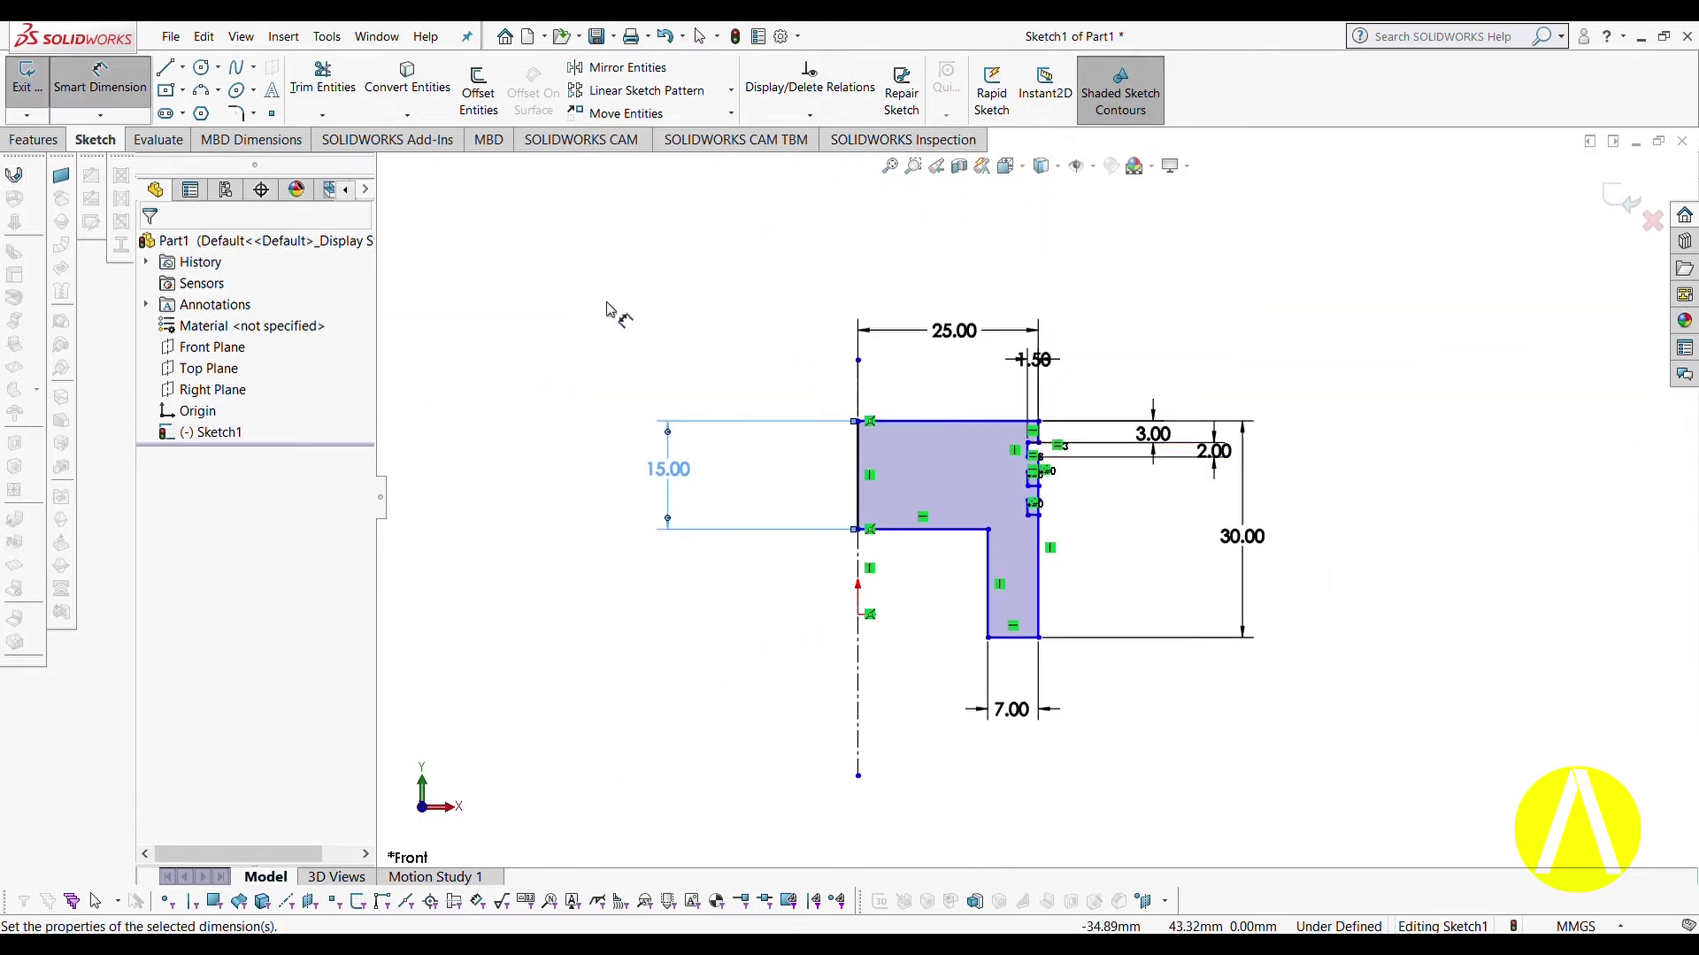
key("Escape")
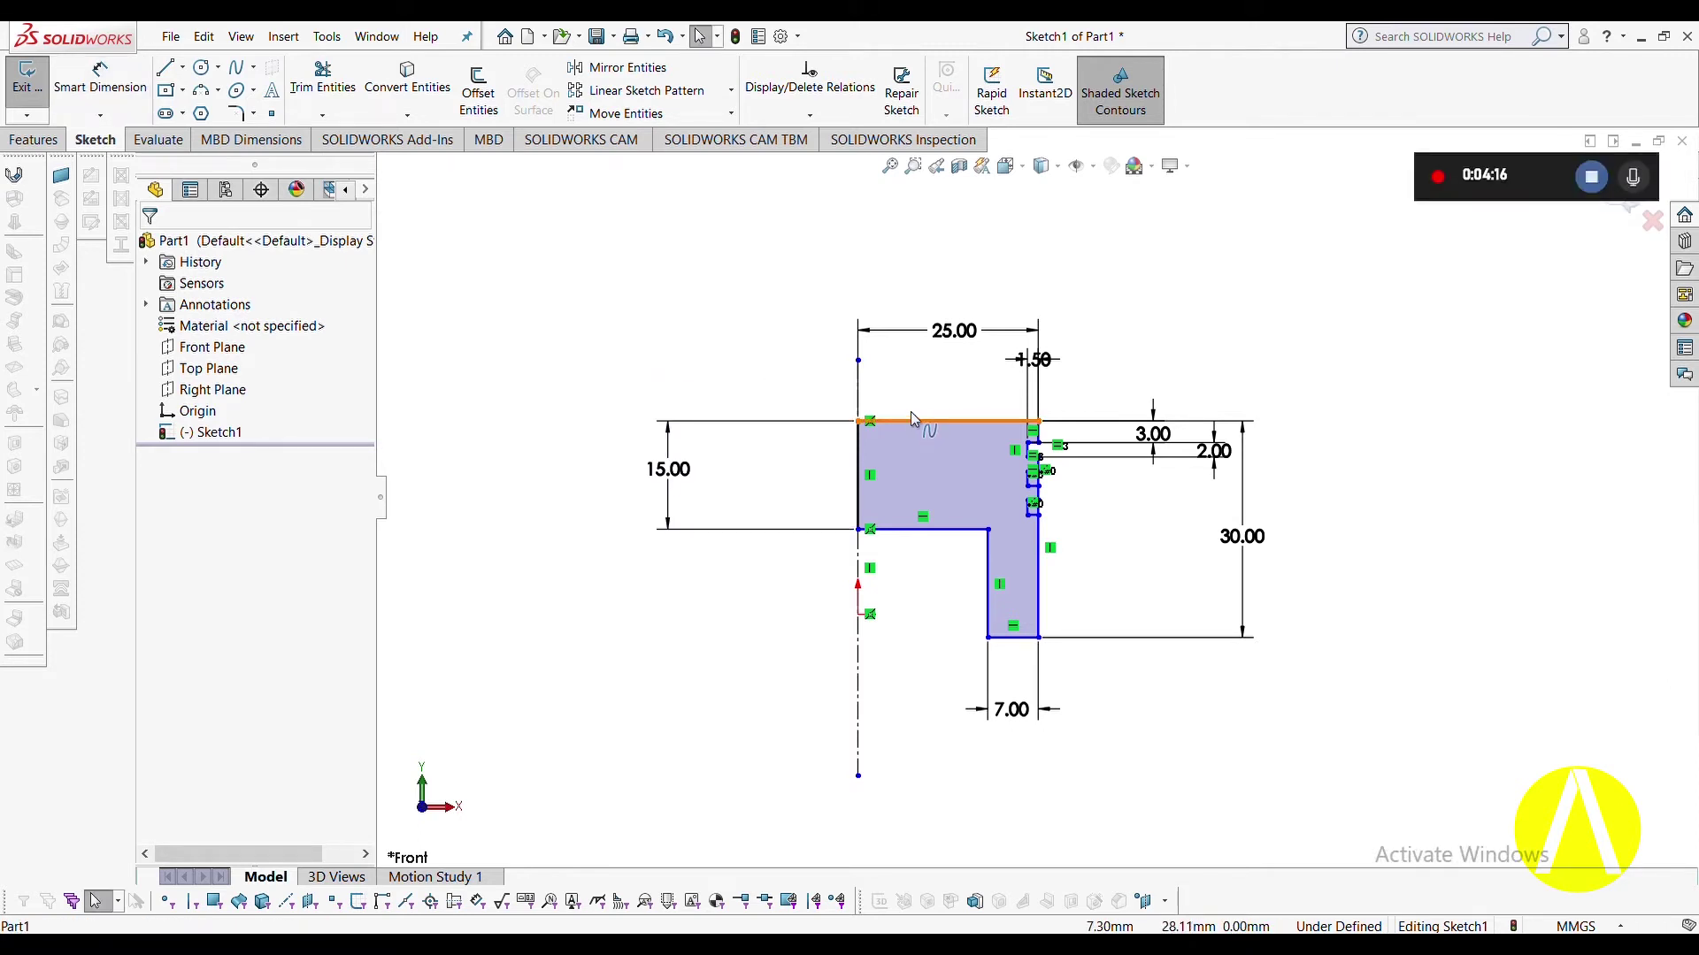
Move the profile up until its underside is level with the origin, and bend the top spline edge into a shallow wave.
left_click_drag(911, 421, 914, 403)
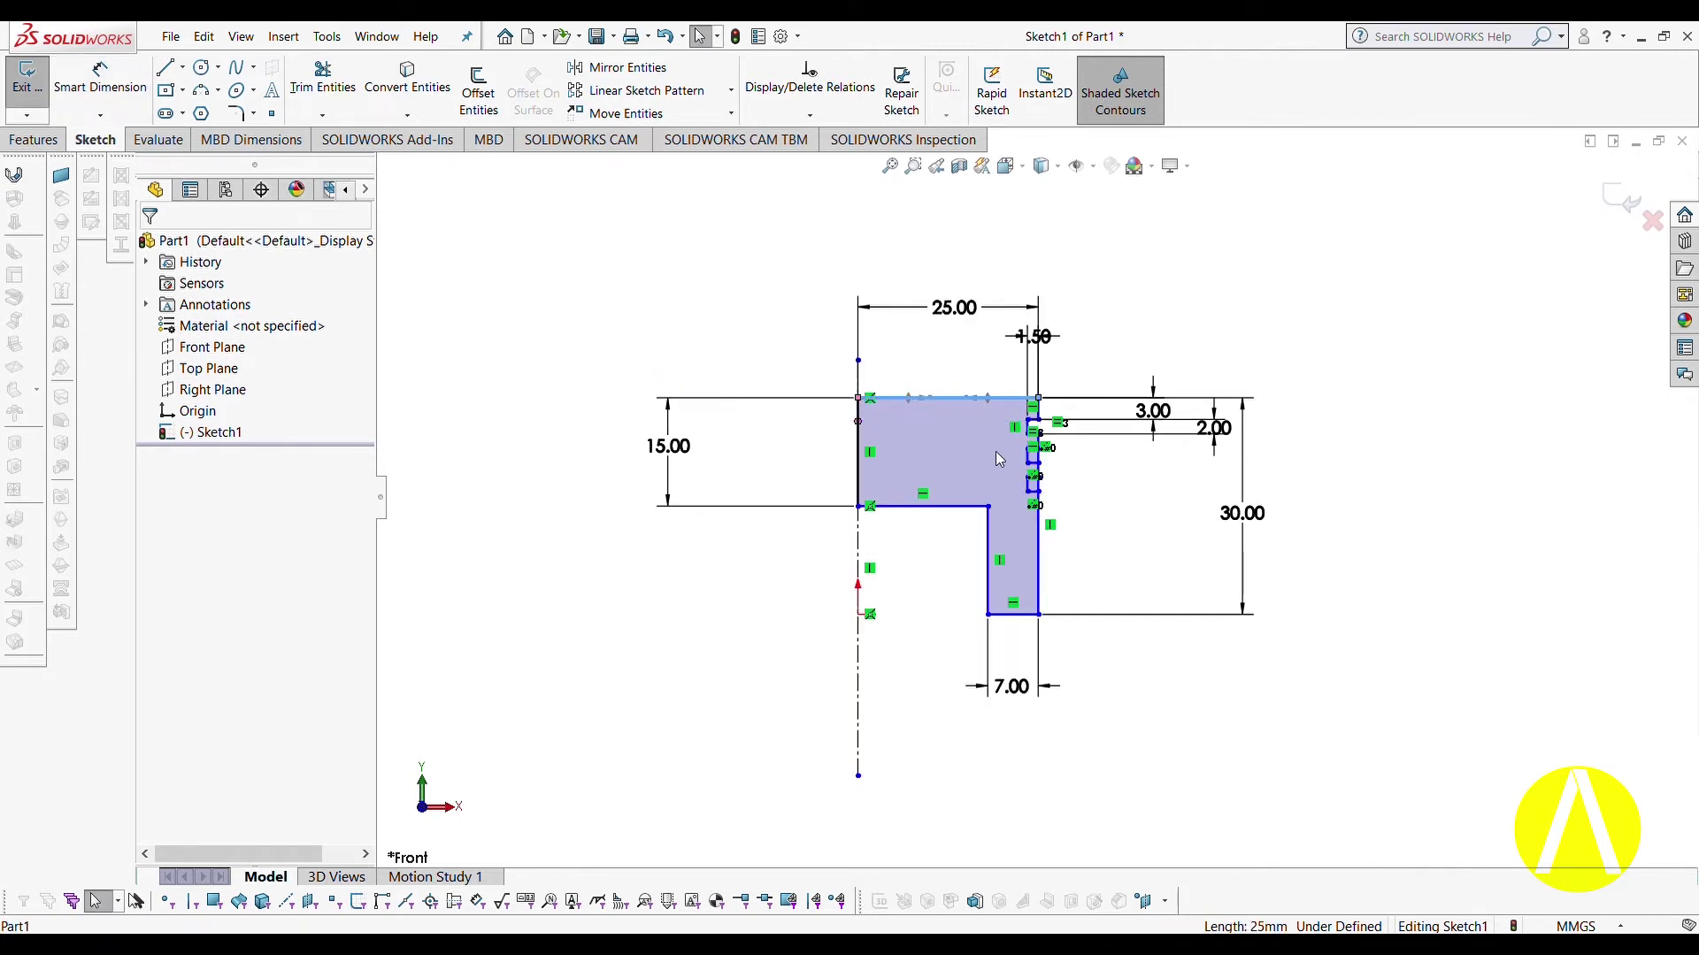
scroll(963, 411, "down", 5)
scroll(1159, 460, "up", 3)
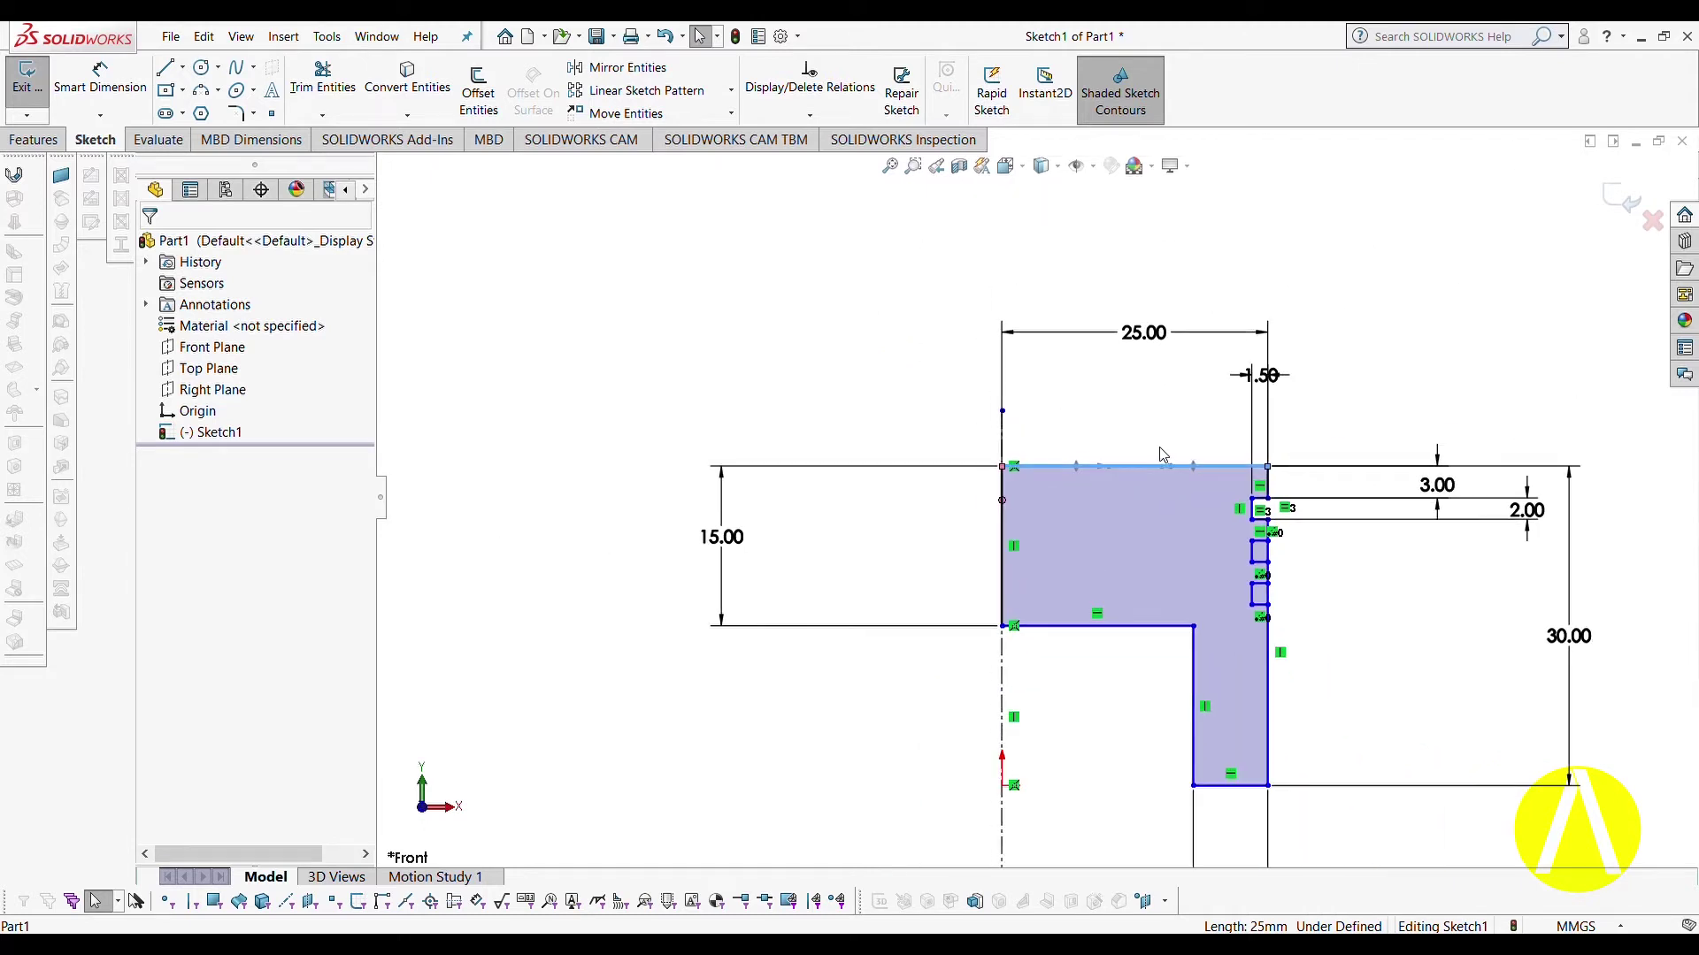
scroll(1194, 449, "down", 2)
scroll(1195, 449, "down", 1)
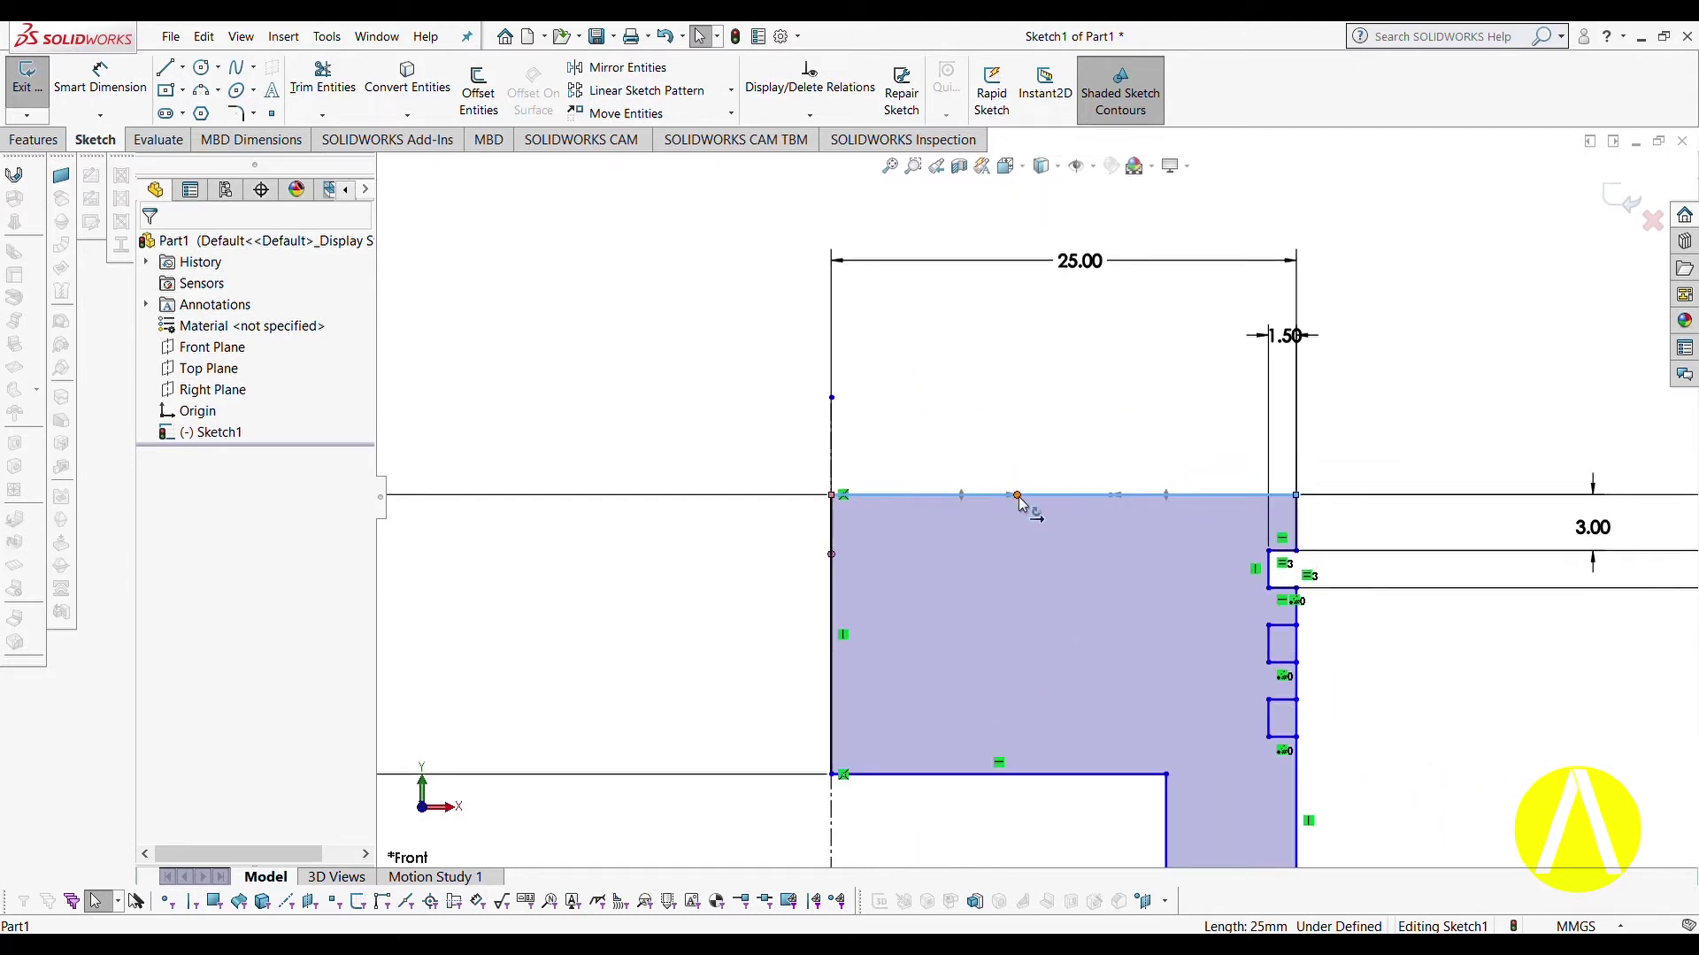
left_click_drag(1018, 498, 1022, 484)
left_click_drag(1176, 487, 1172, 502)
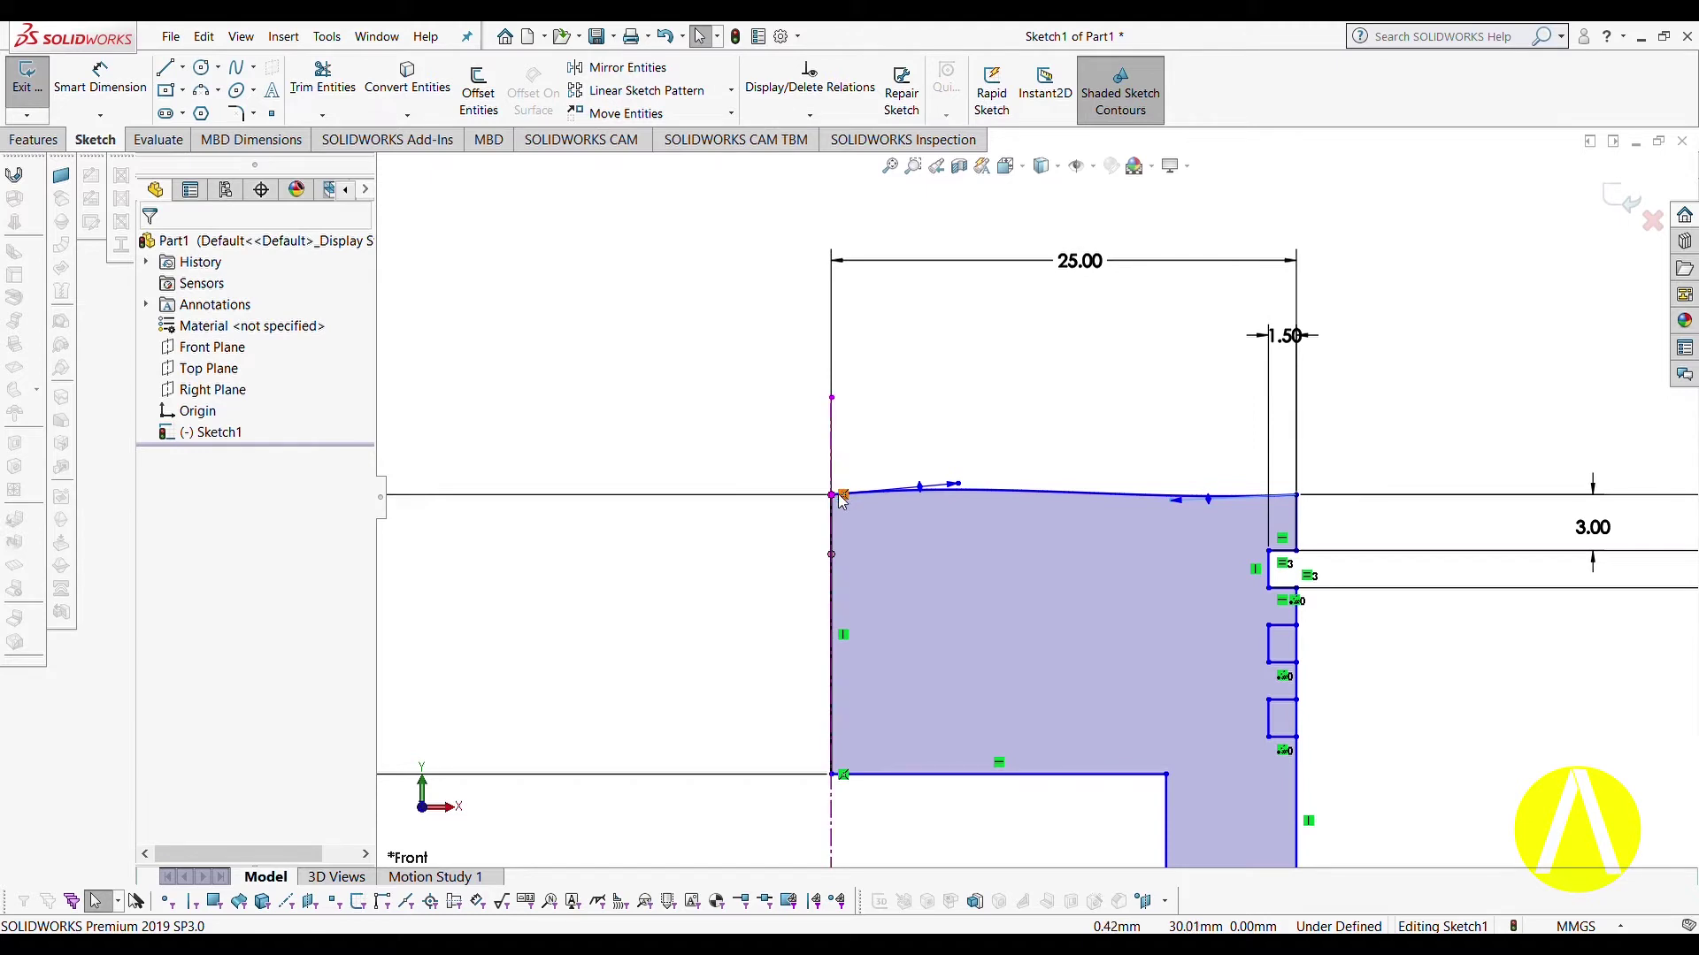
Raise the top spline's inner end along the centerline so the piston crown domes upward toward the axis.
left_click_drag(837, 496, 833, 470)
scroll(868, 429, "up", 5)
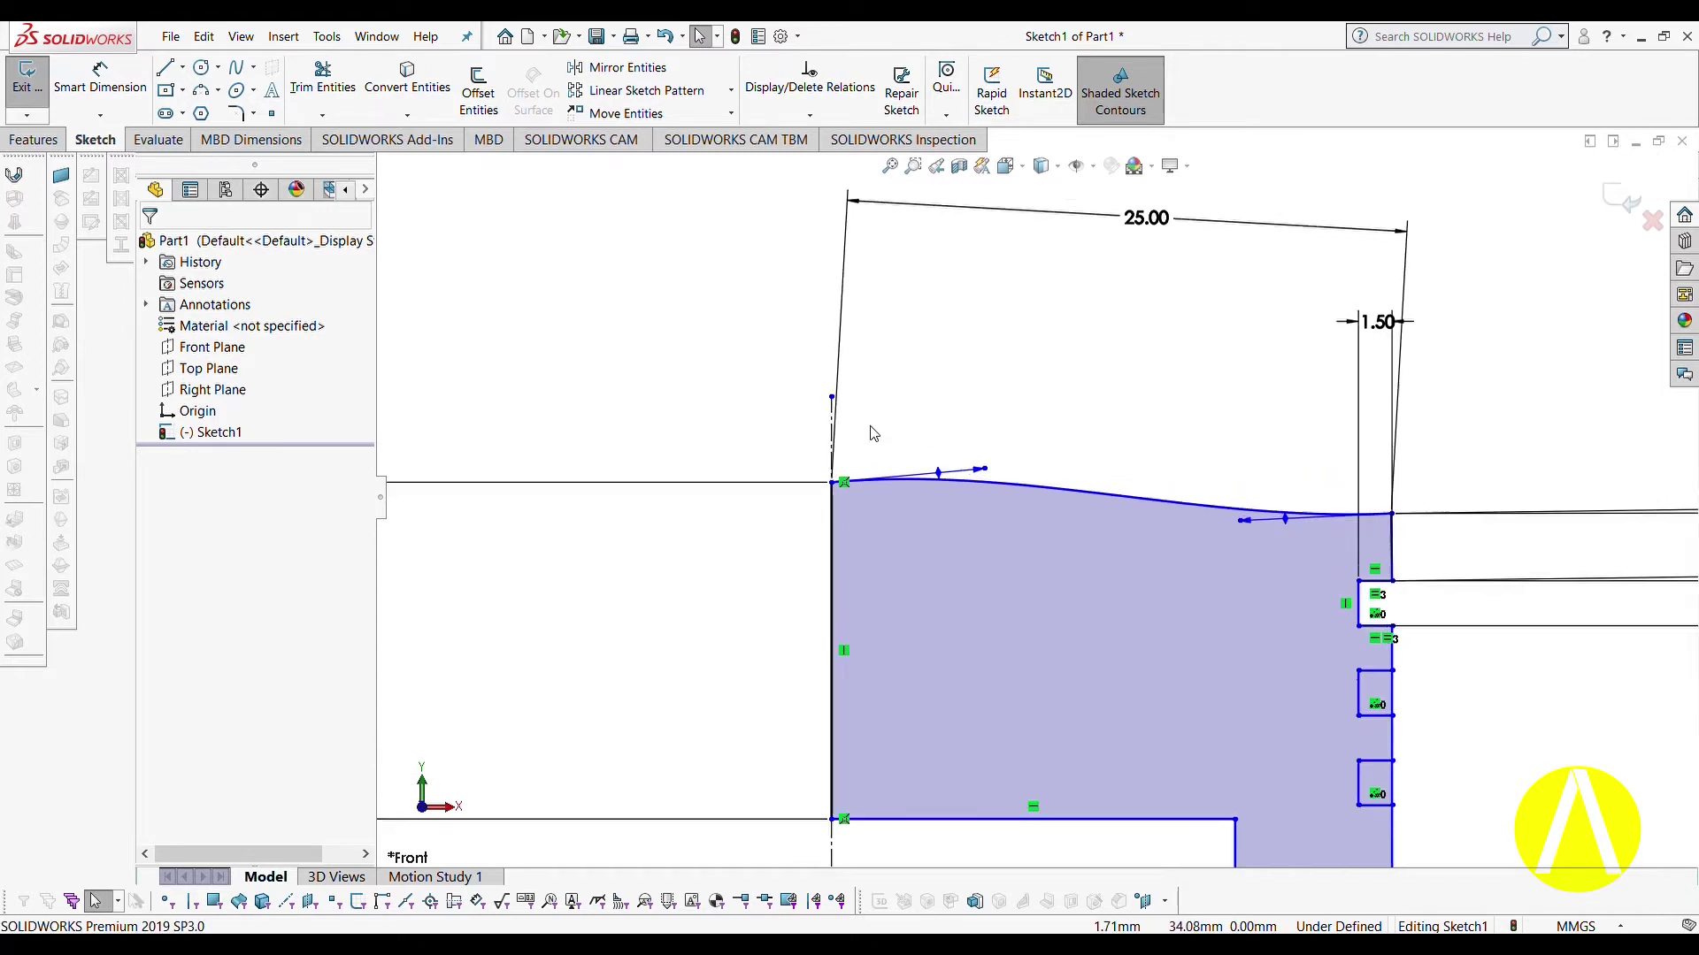
scroll(869, 448, "up", 4)
scroll(884, 469, "down", 6)
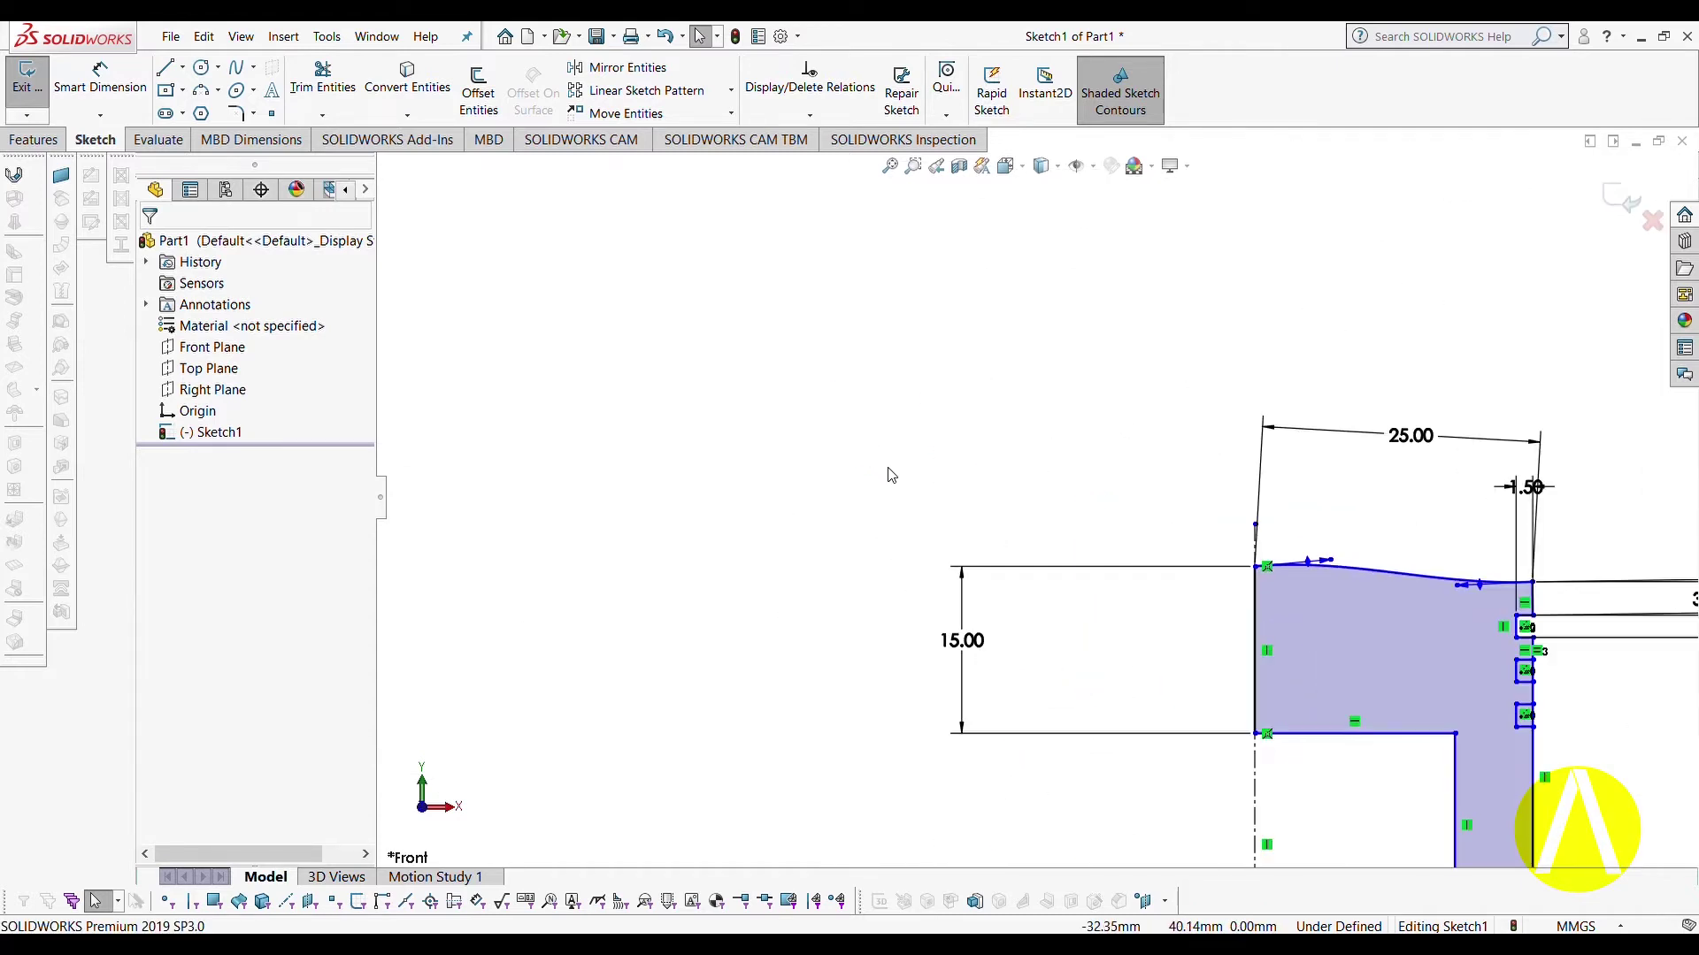
scroll(891, 475, "up", 4)
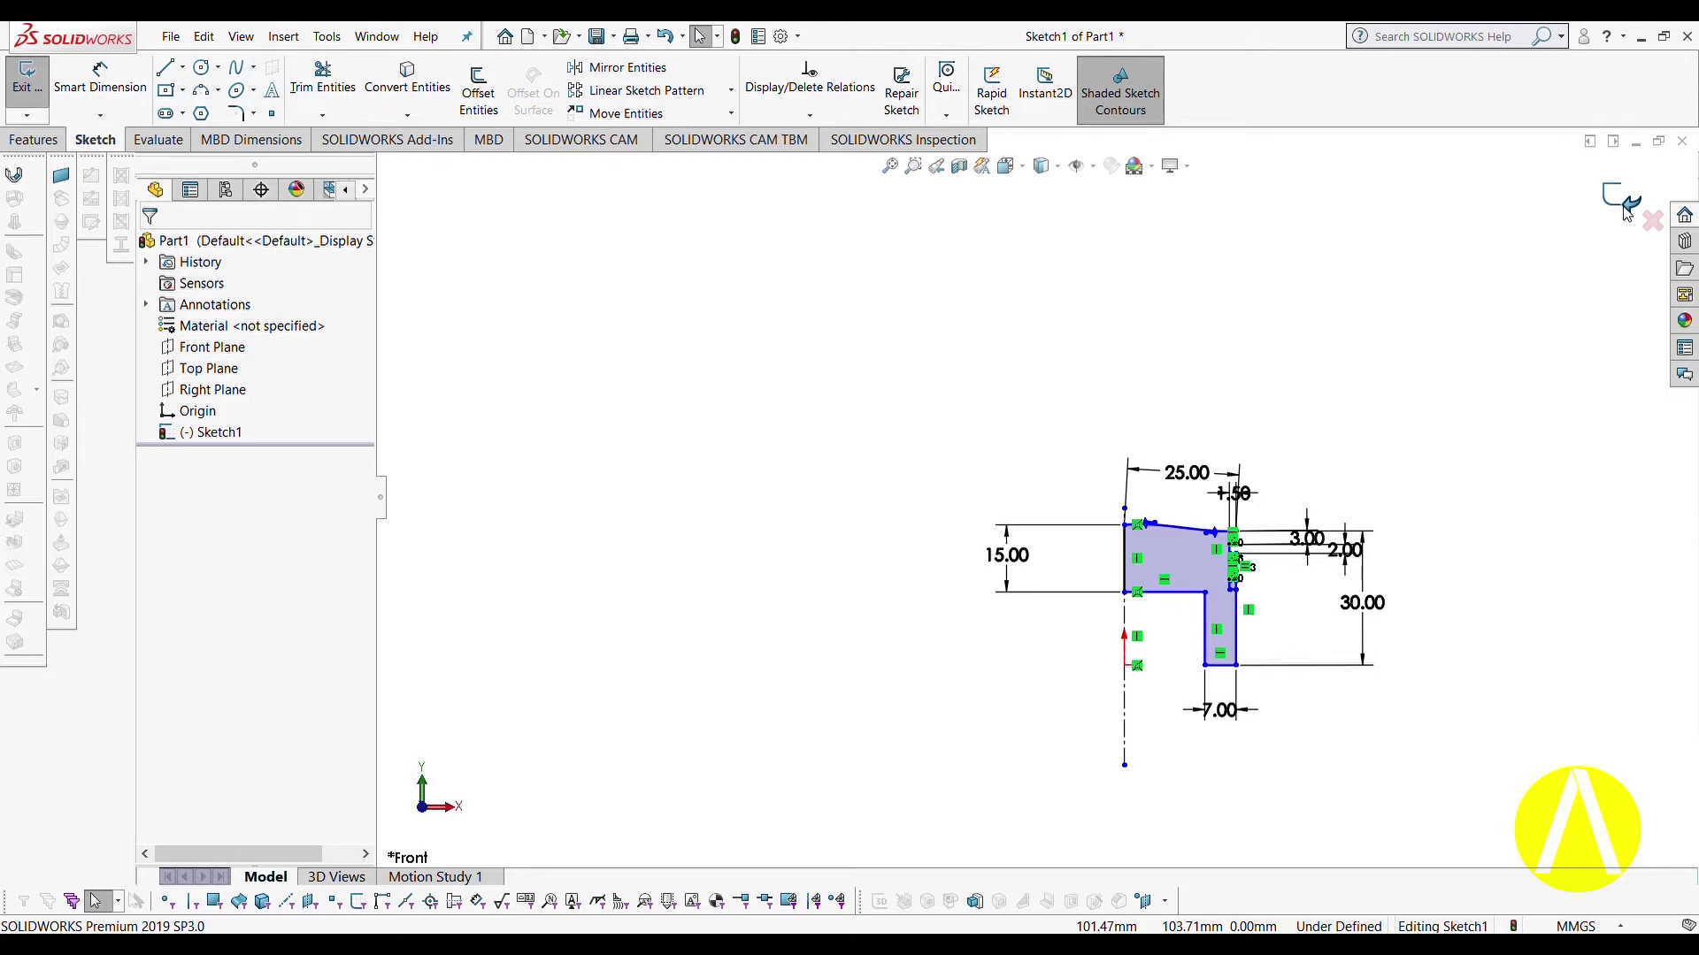
Dimension the horizontal distance from the centerline to the profile's outer bottom corner as 25 mm and finish the sketch.
scroll(1319, 709, "down", 3)
left_click(100, 80)
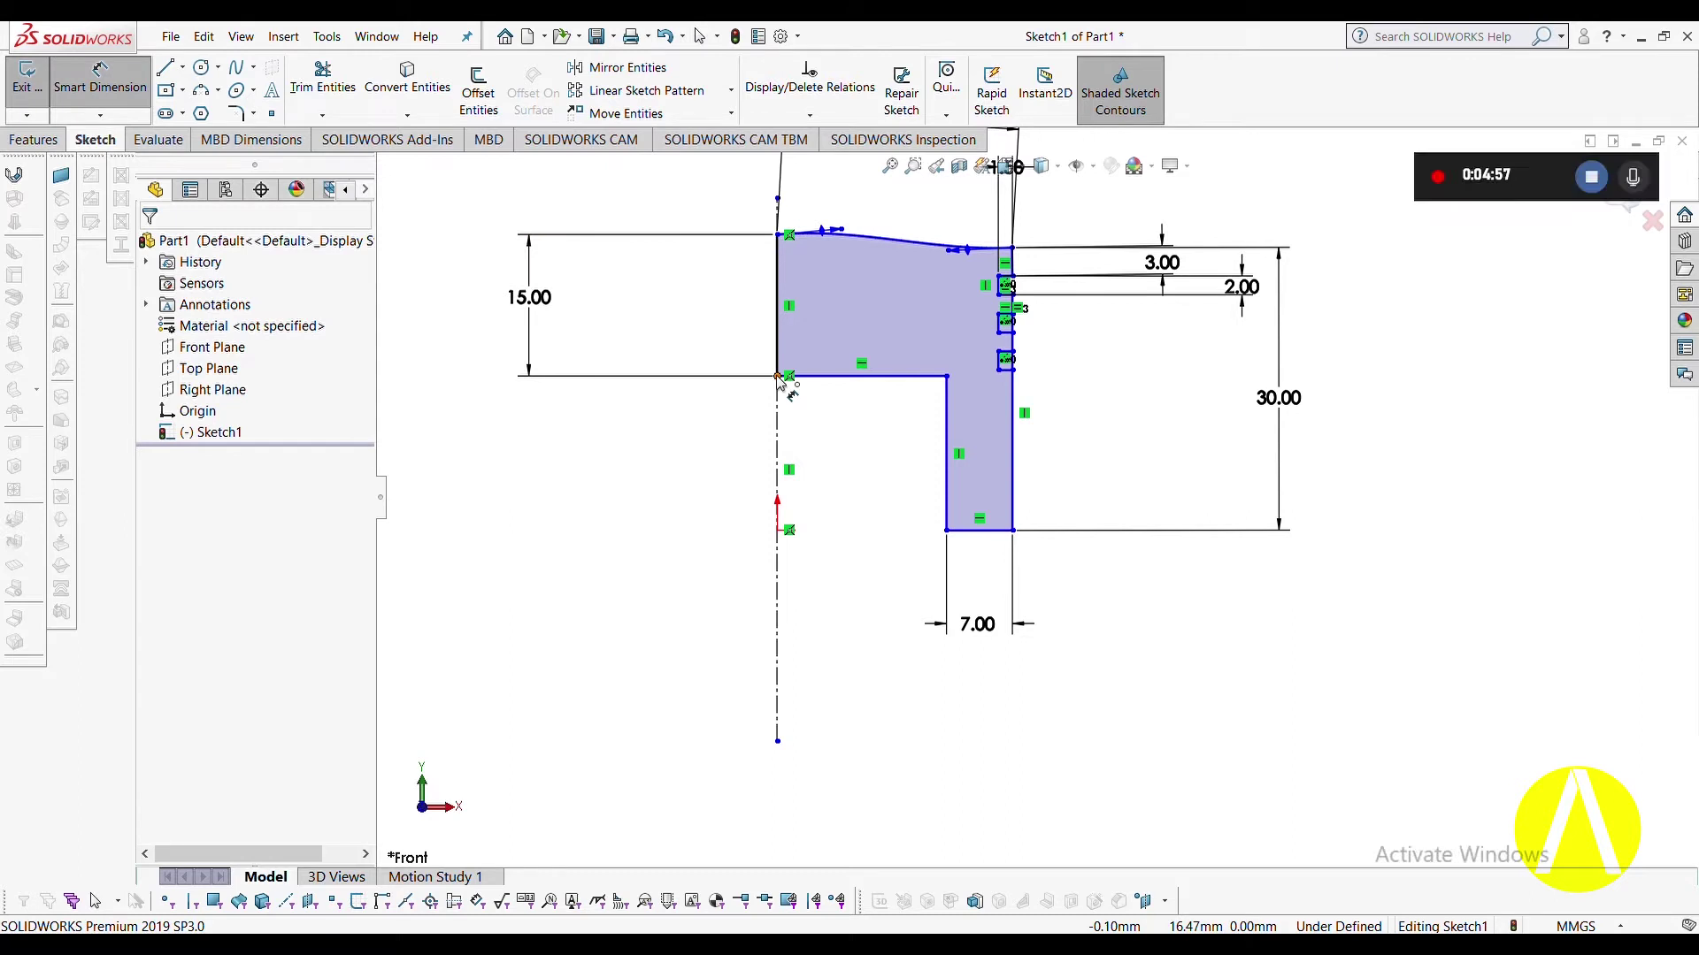
left_click(1013, 531)
left_click(777, 741)
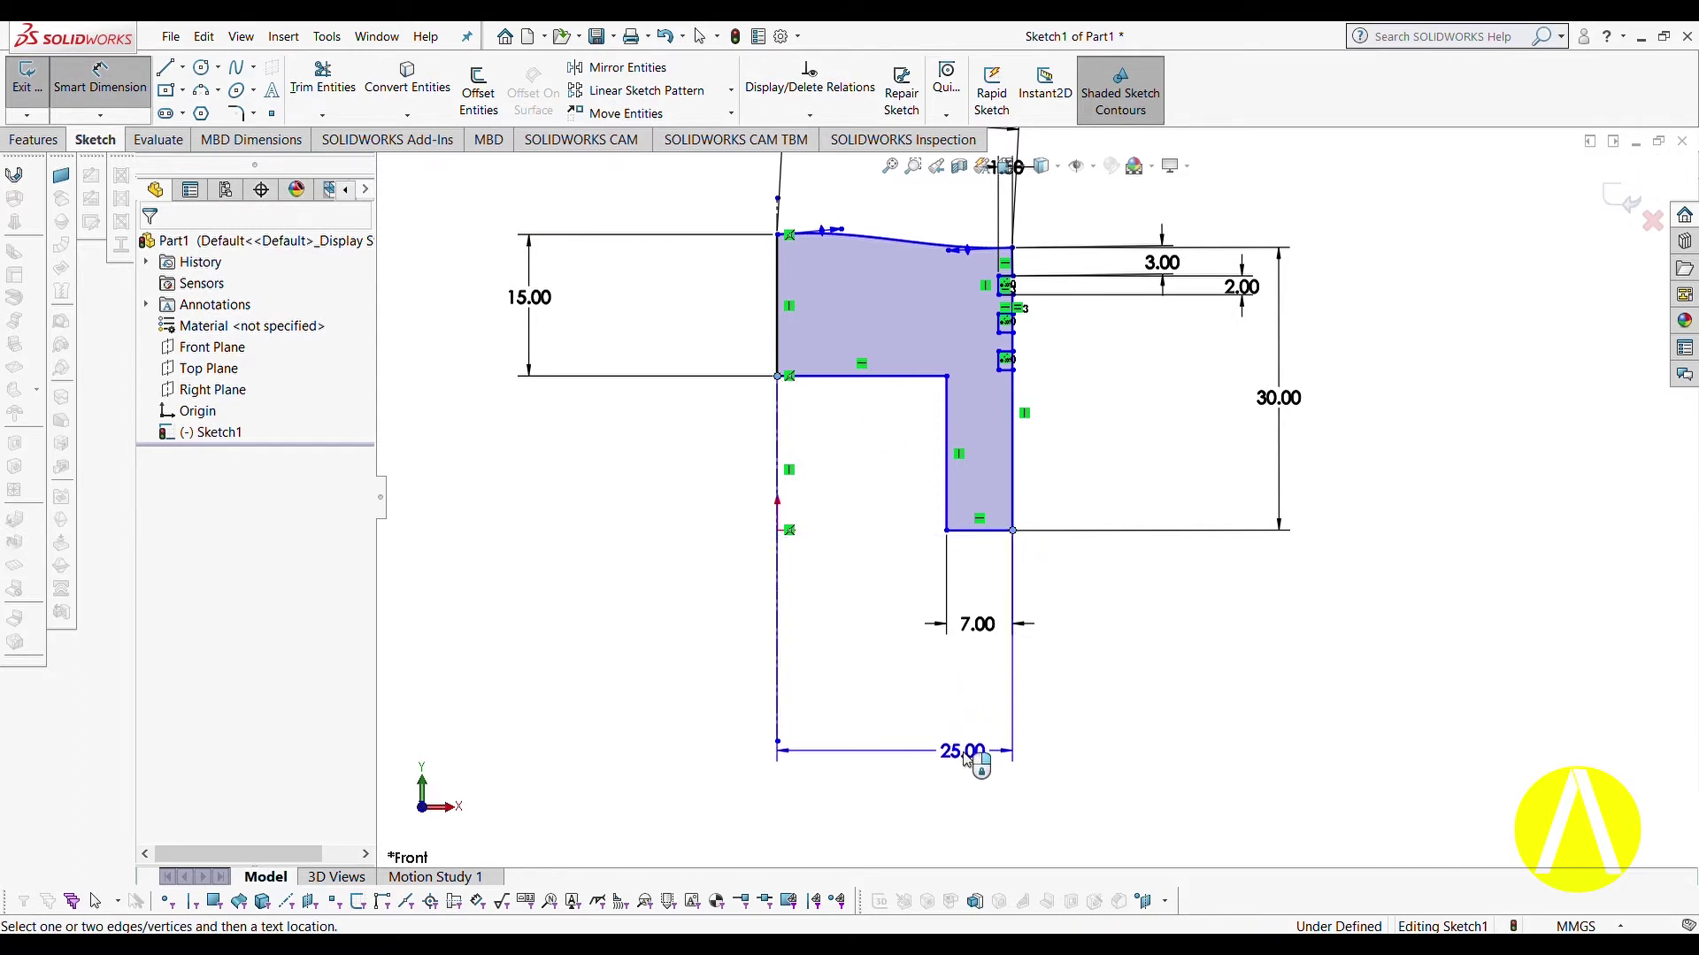
left_click(957, 759)
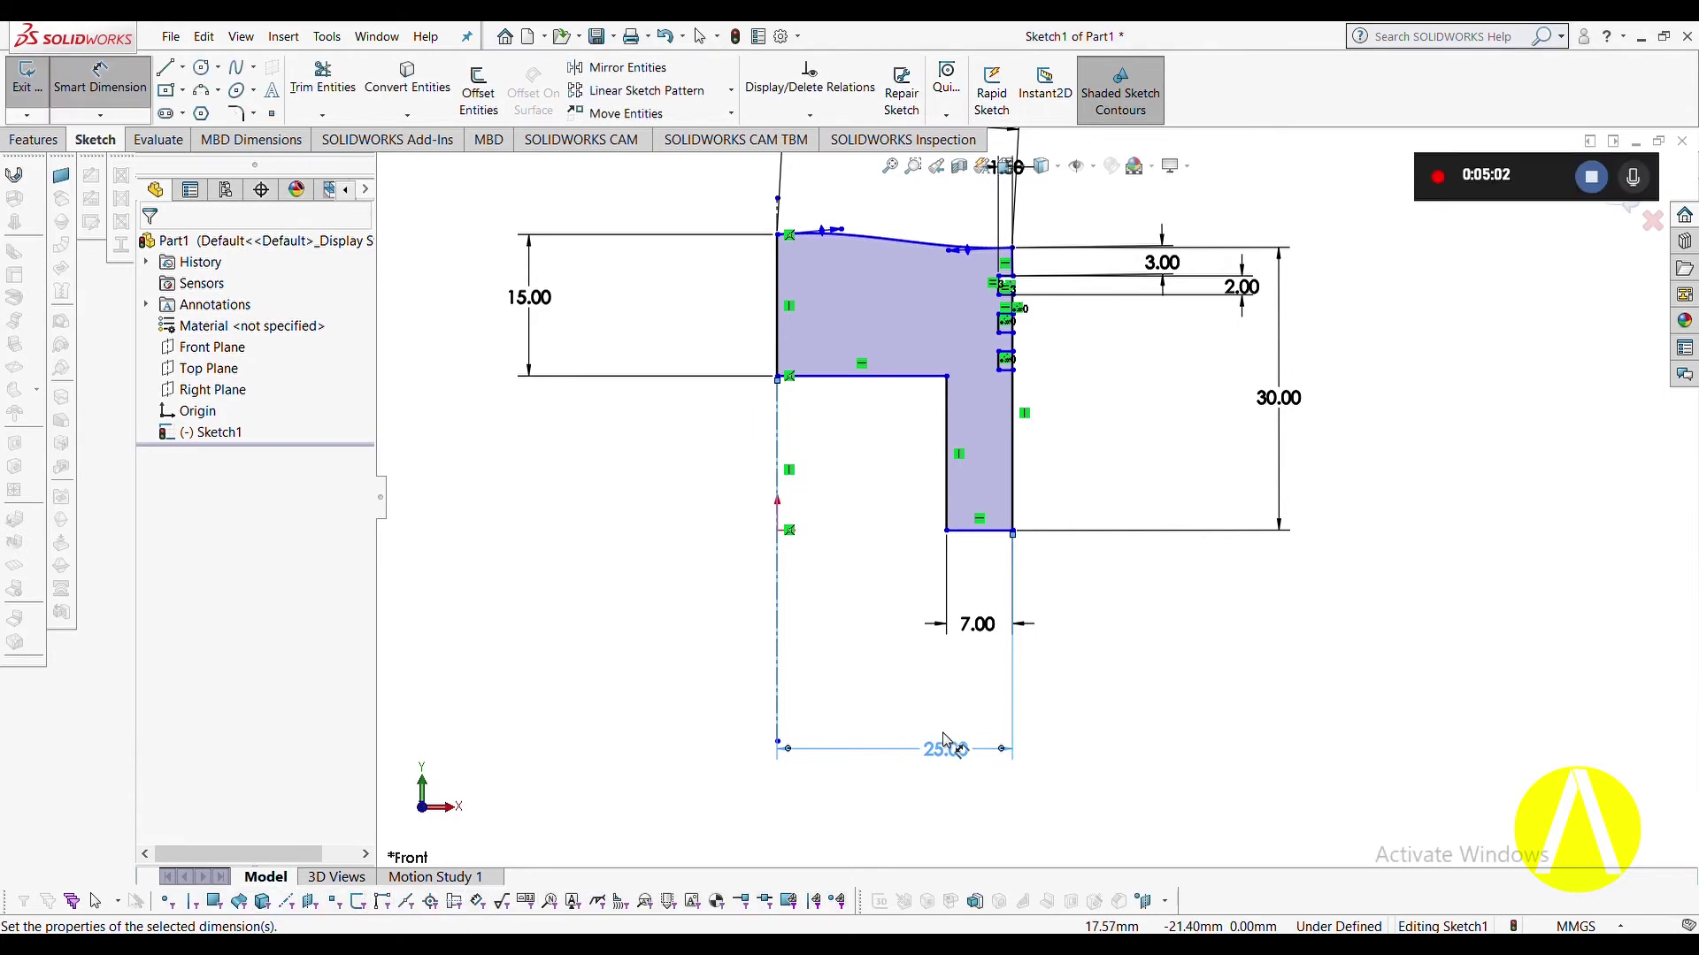
scroll(1191, 611, "up", 3)
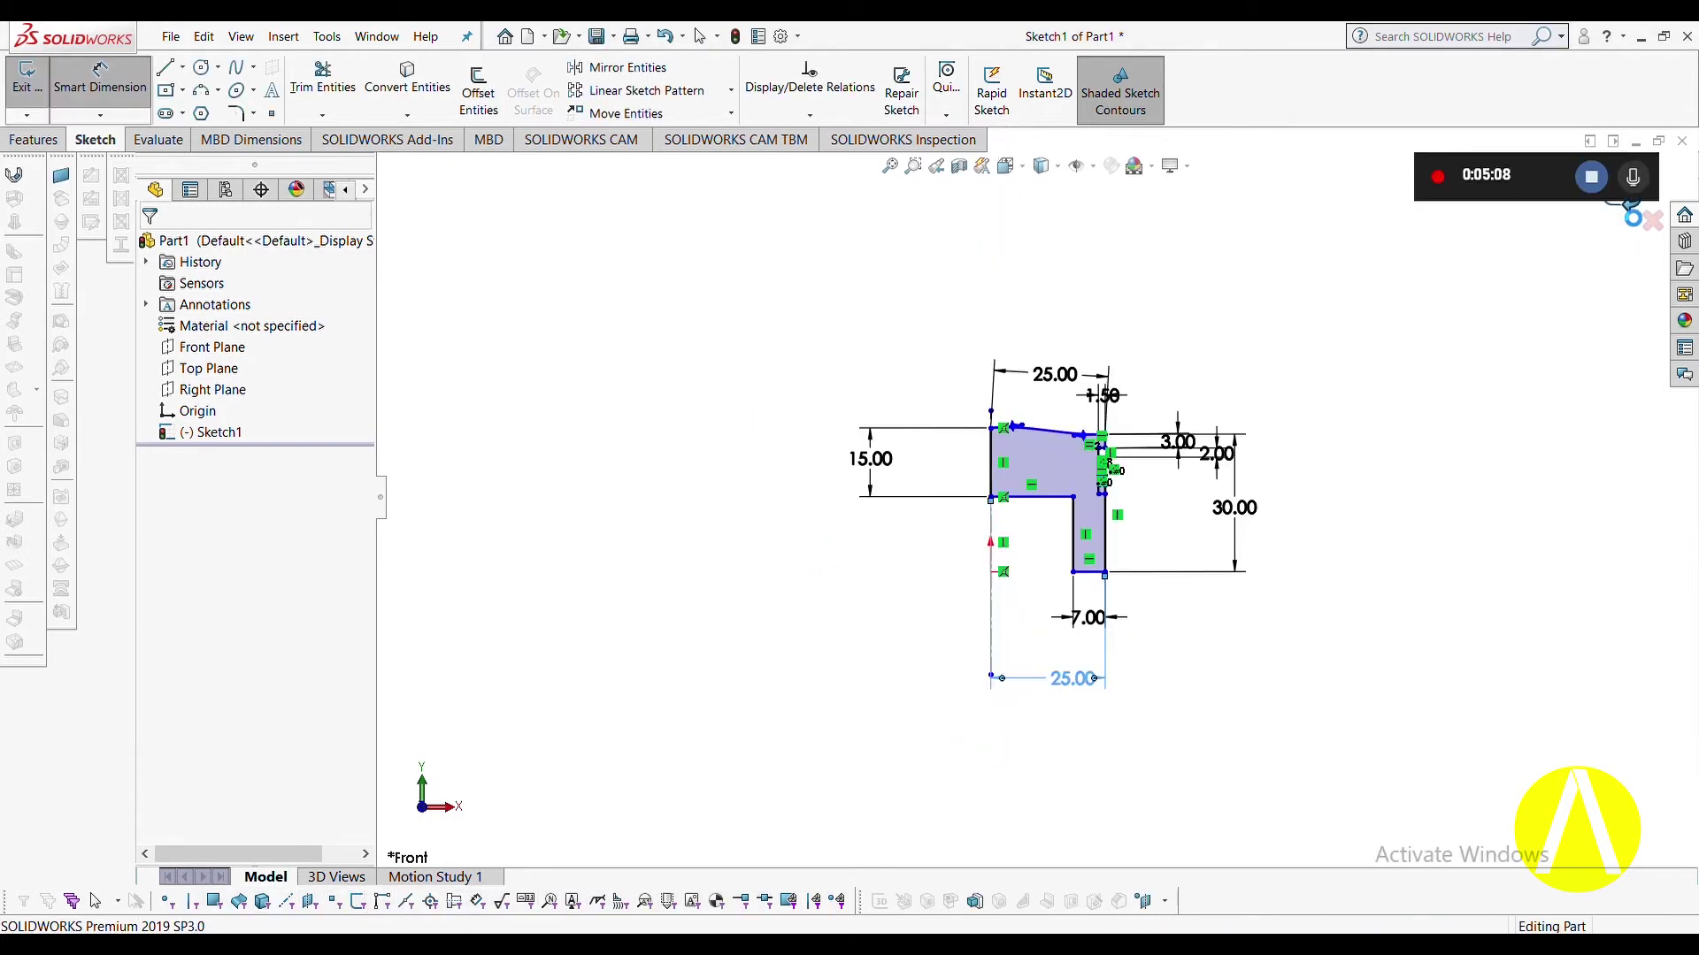
left_click(1624, 211)
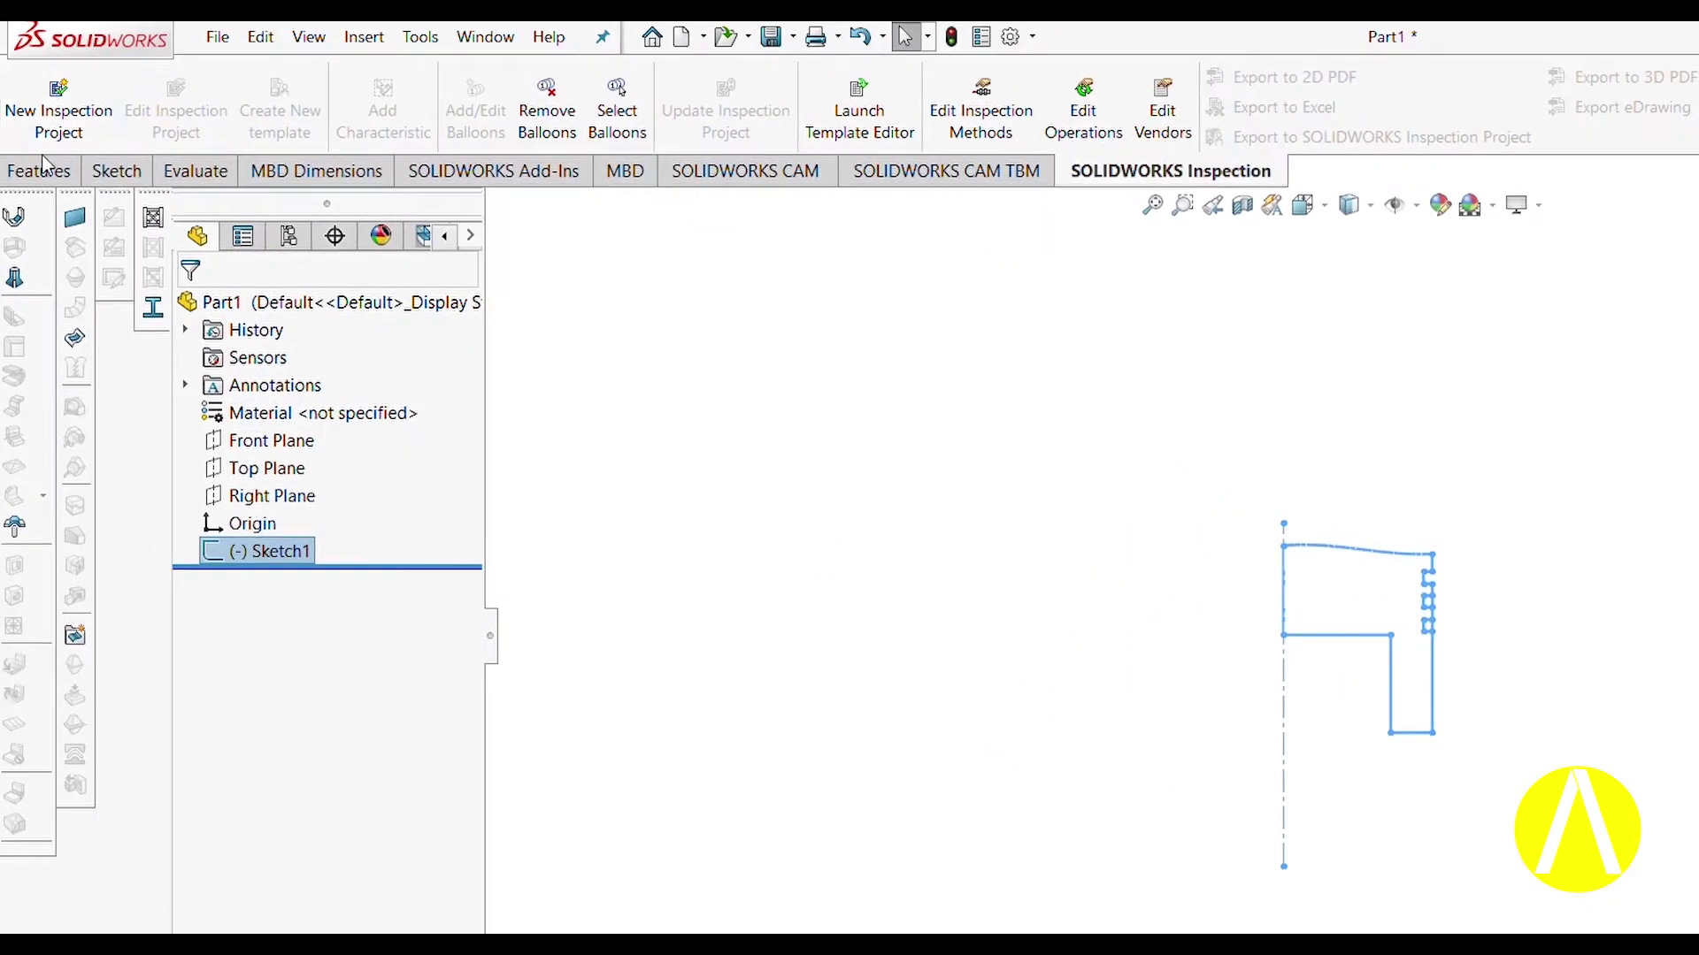
Revolve the main profile region 360° about the centerline as a solid, with the thin feature option off and the ring grooves excluded.
left_click(54, 159)
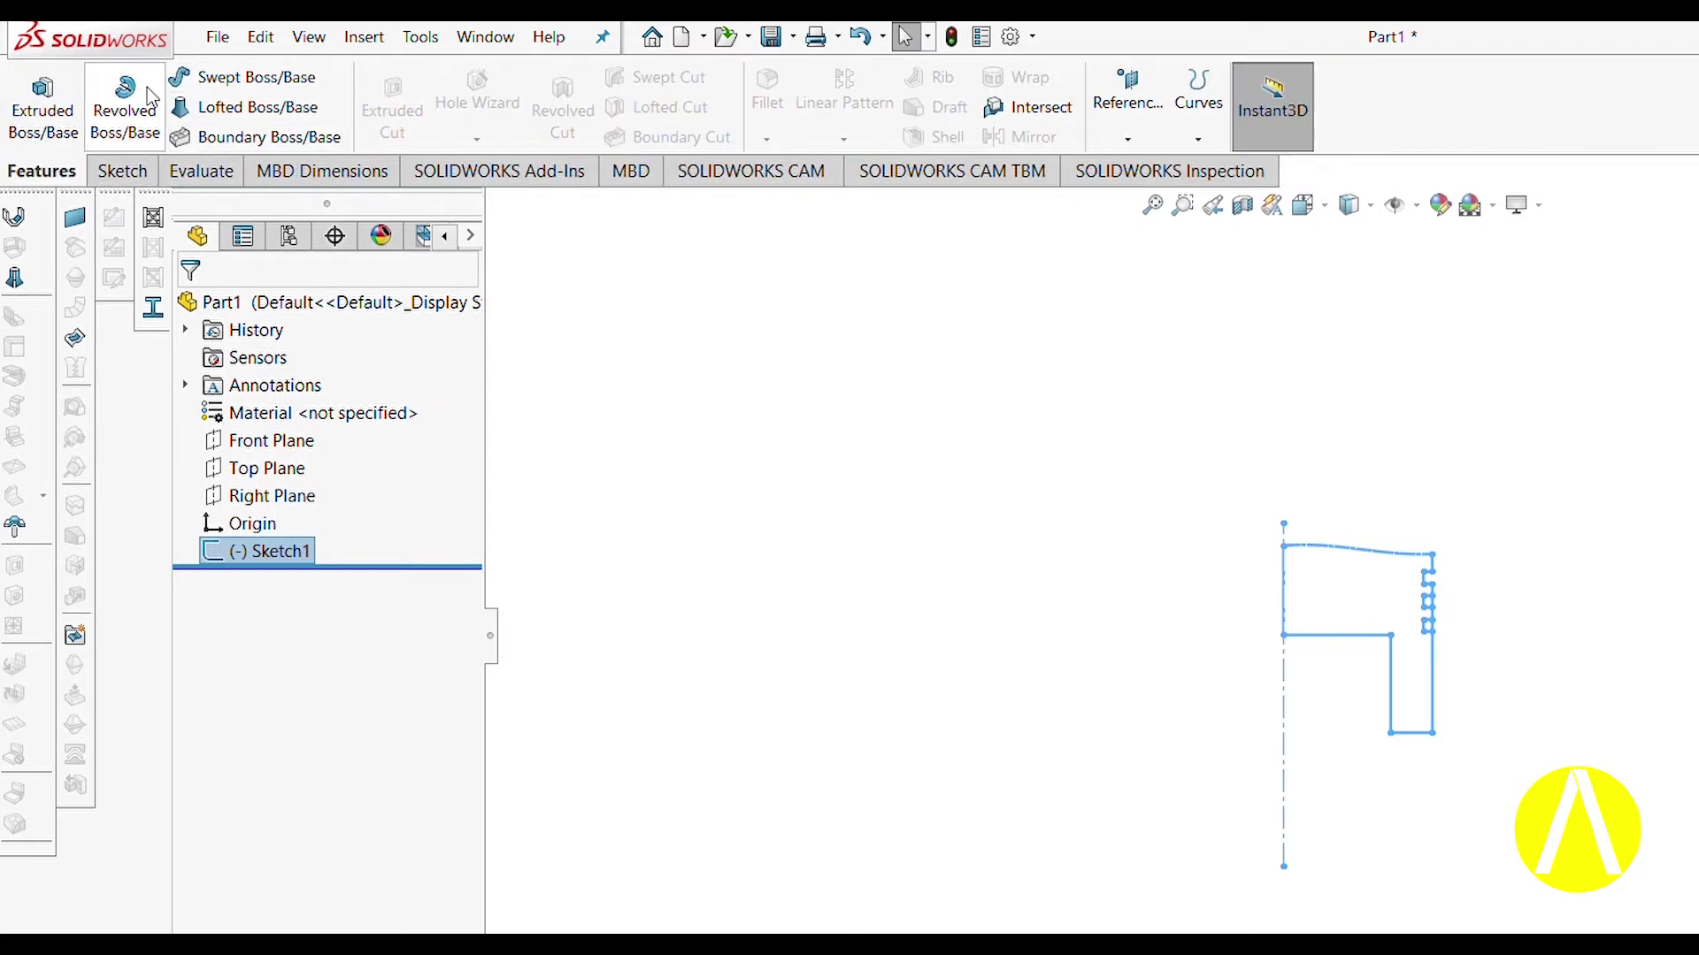
left_click(124, 112)
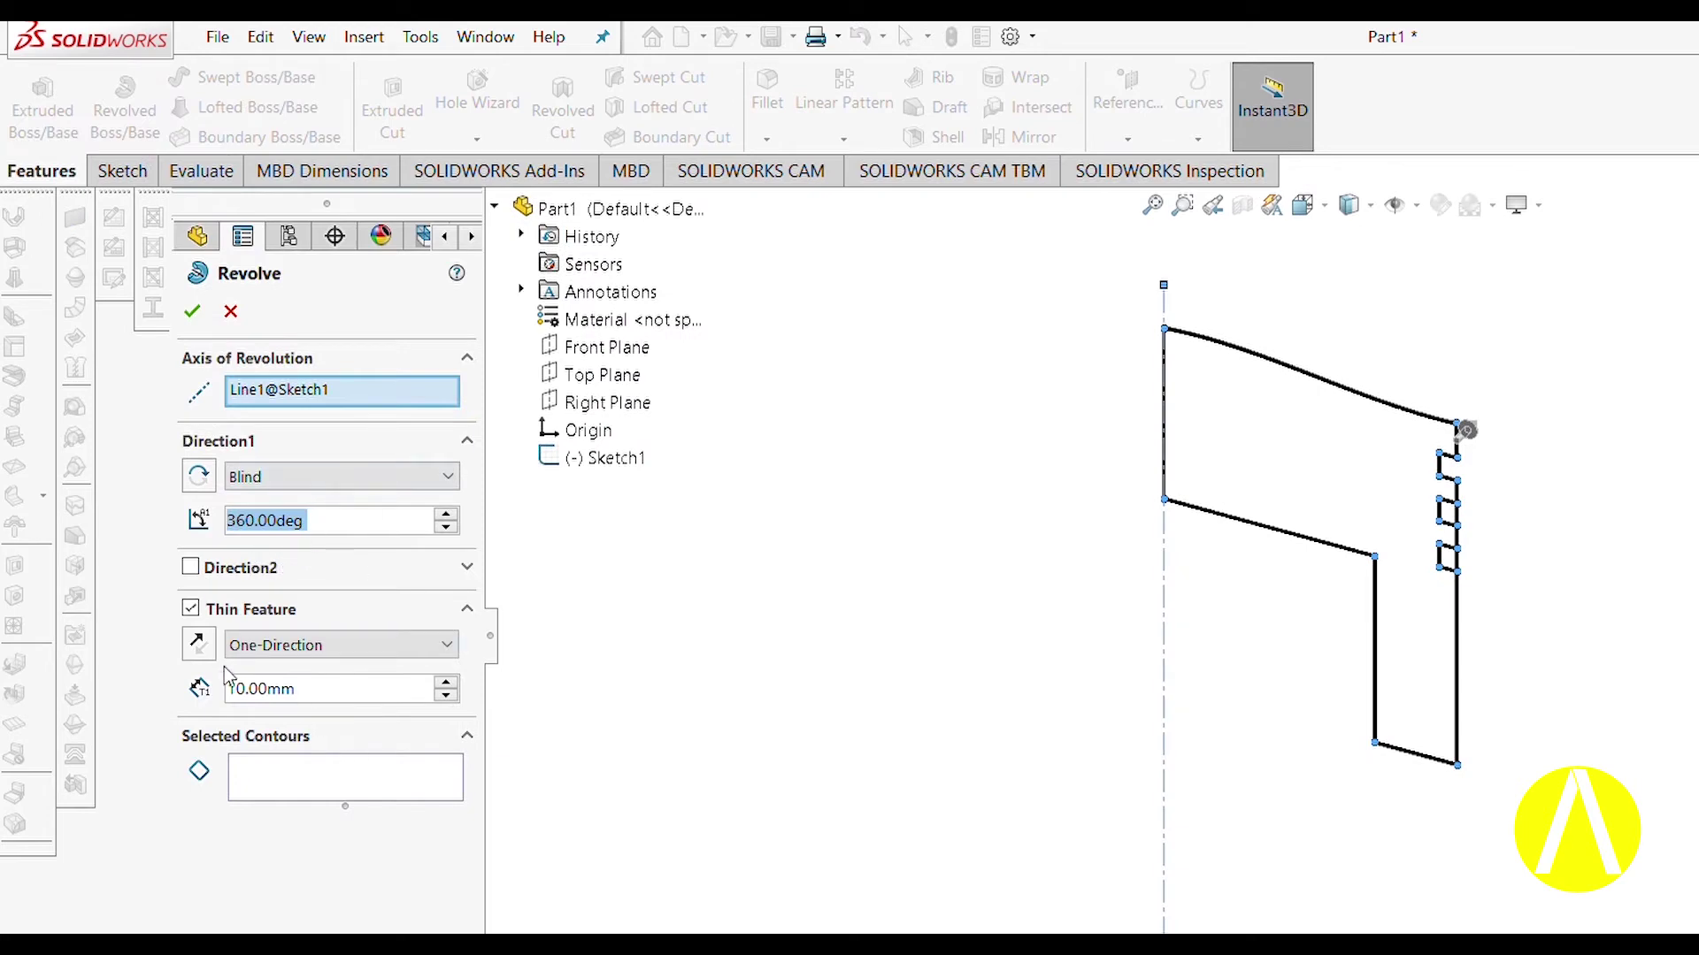
left_click(191, 610)
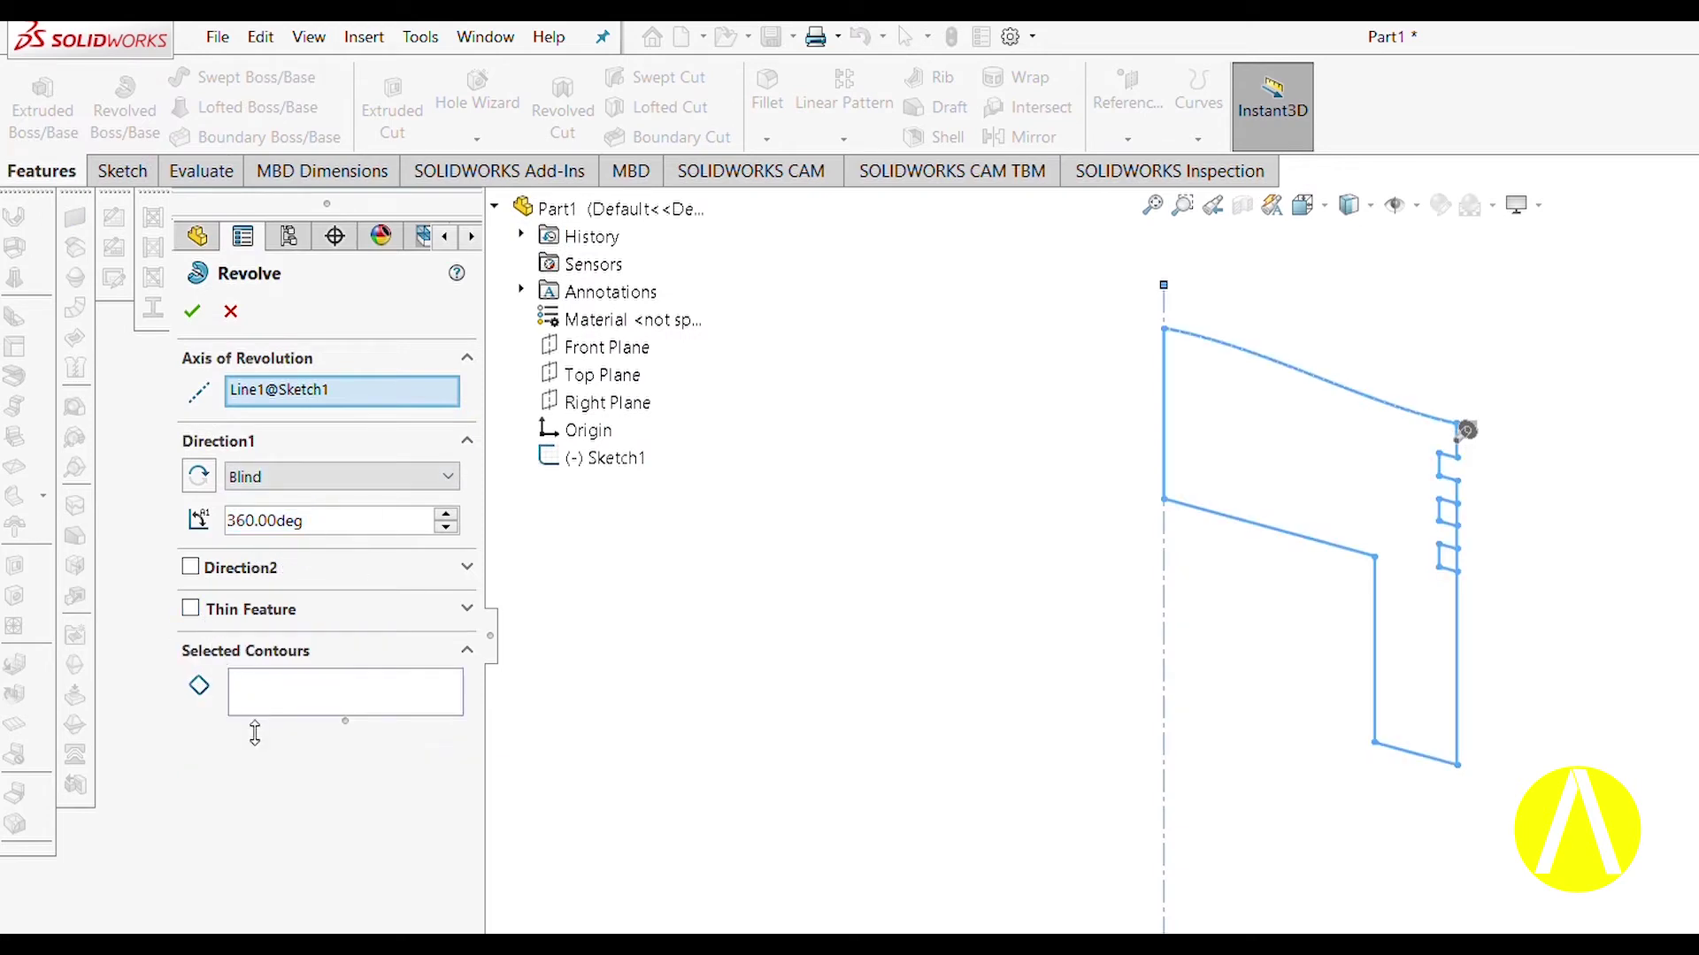
left_click(289, 703)
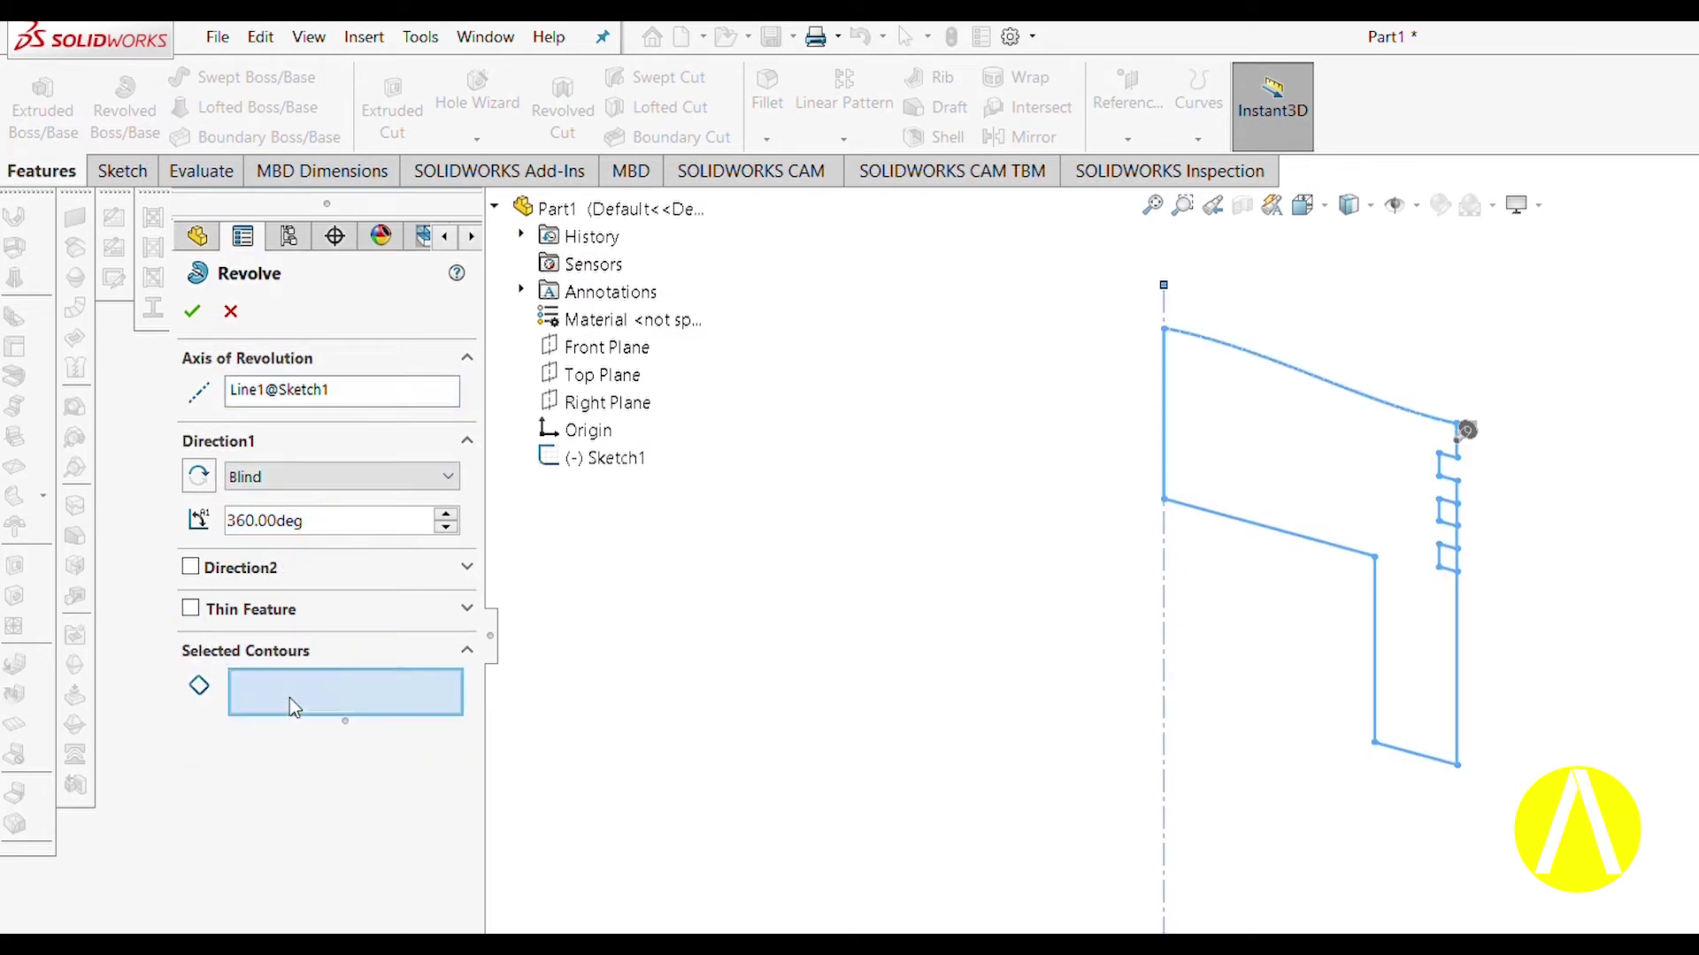
left_click(1359, 487)
left_click(193, 309)
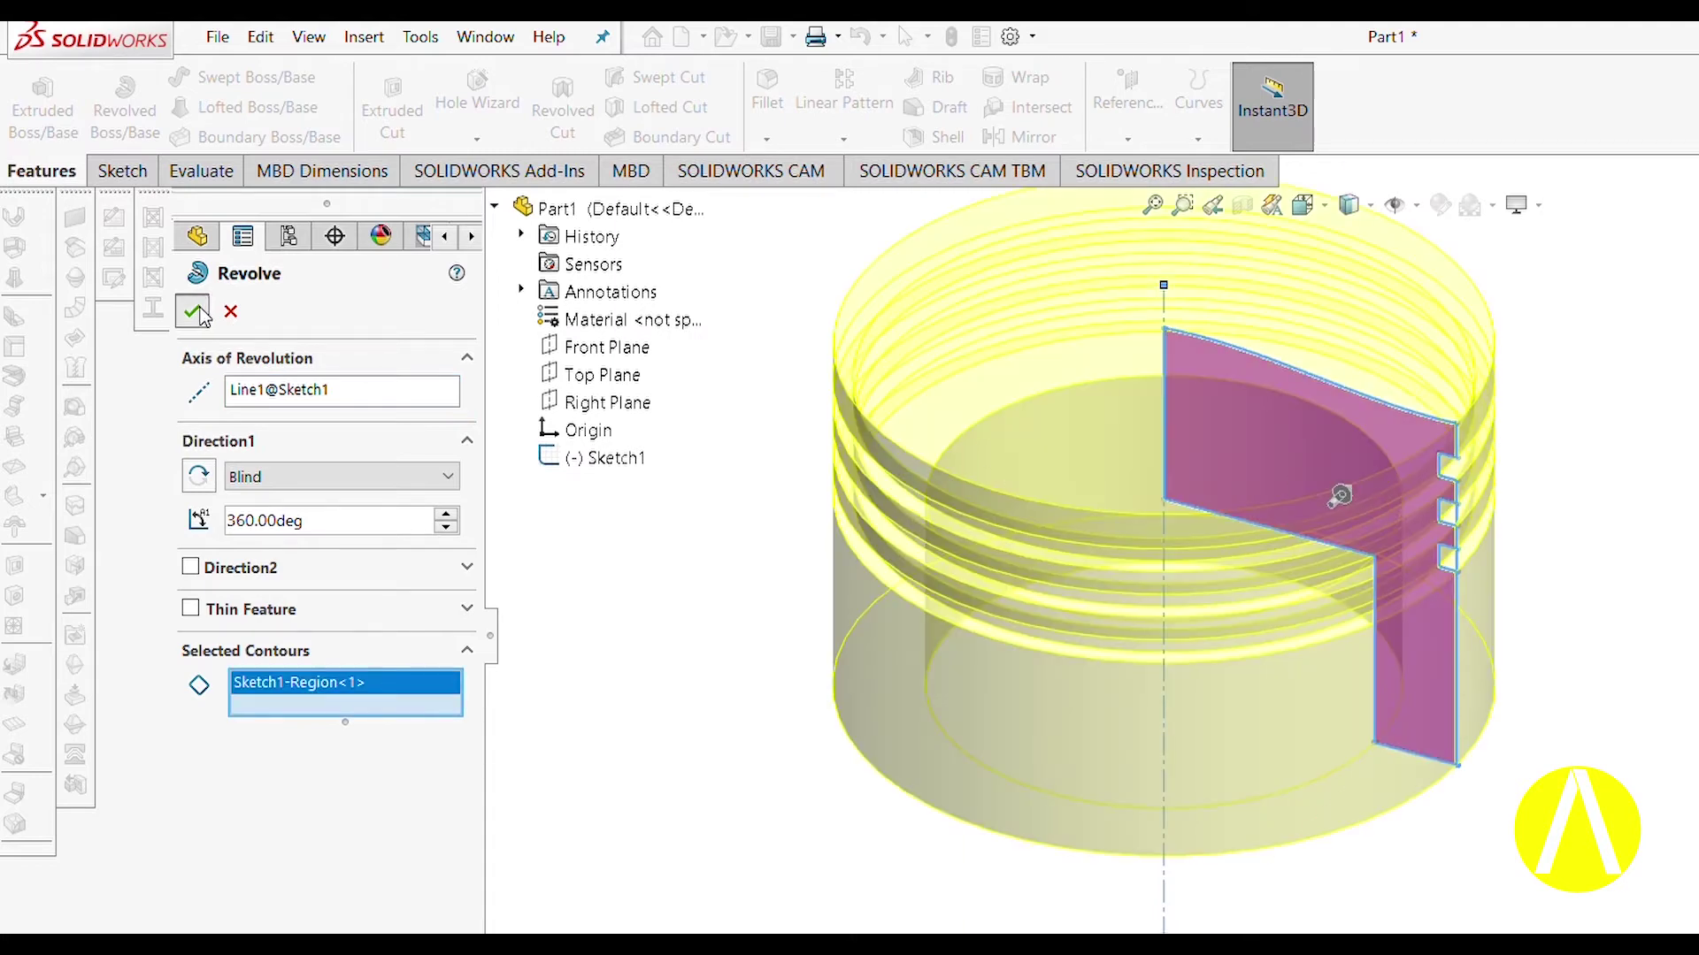
On the Front Plane, sketch a three-sided open notch about 3 mm wide and 11 mm tall against the skirt's outer edge.
scroll(1338, 637, "up", 5)
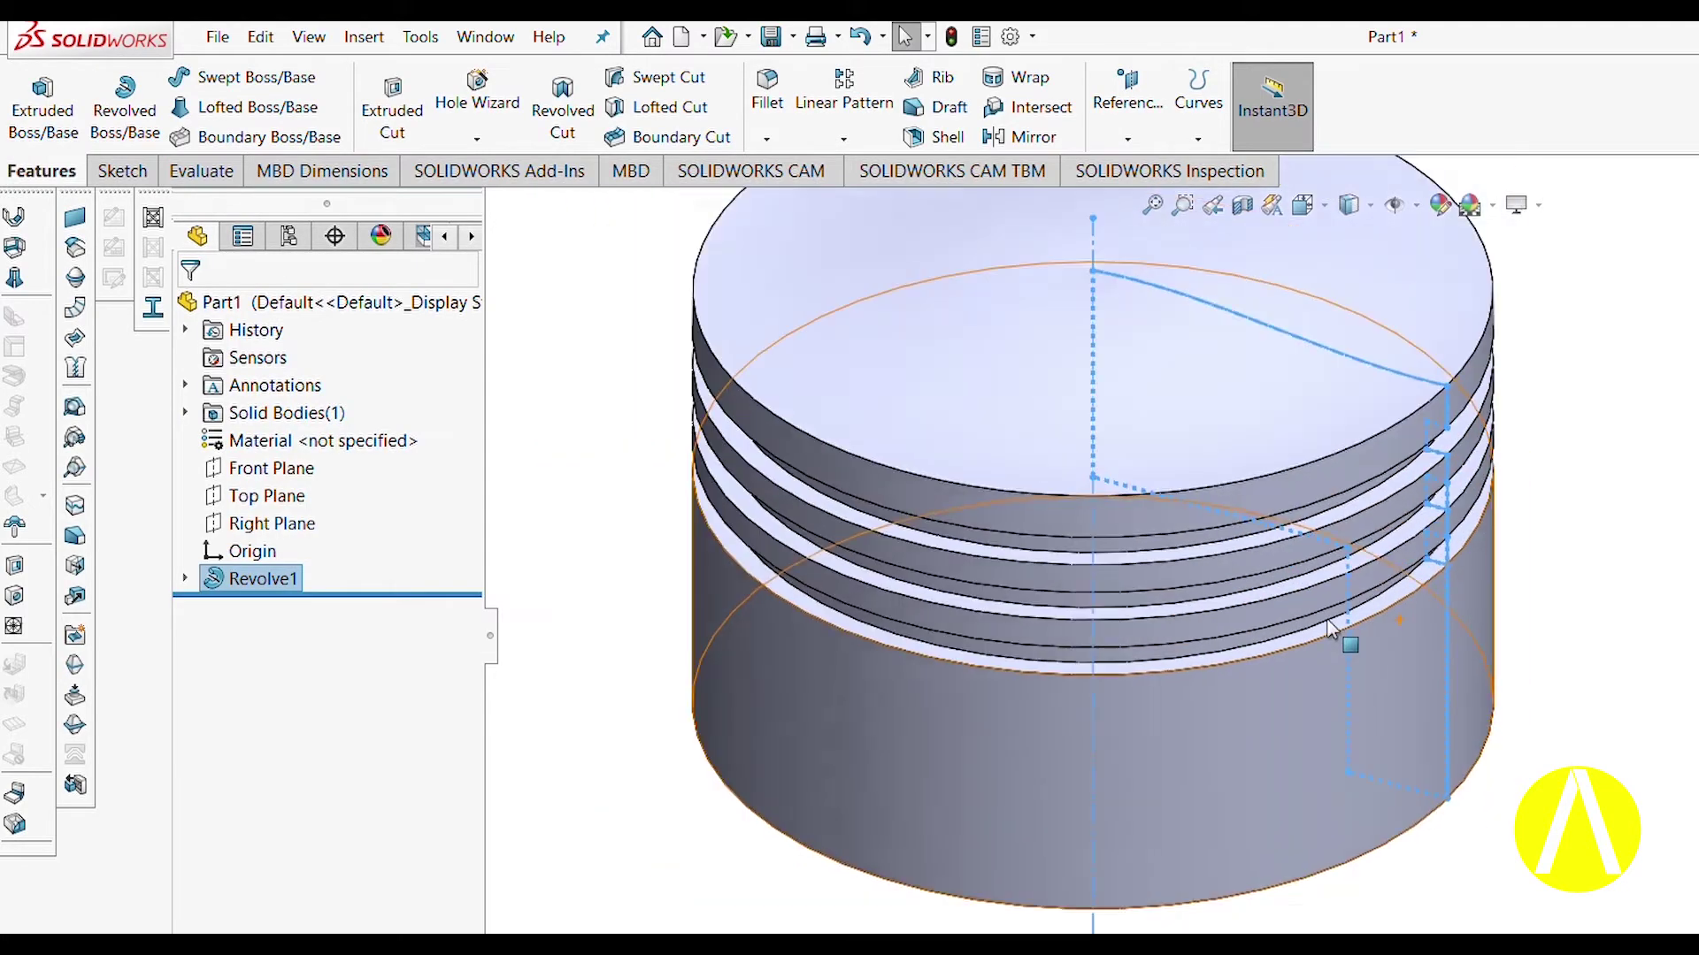
middle_click_drag(1354, 663, 982, 292)
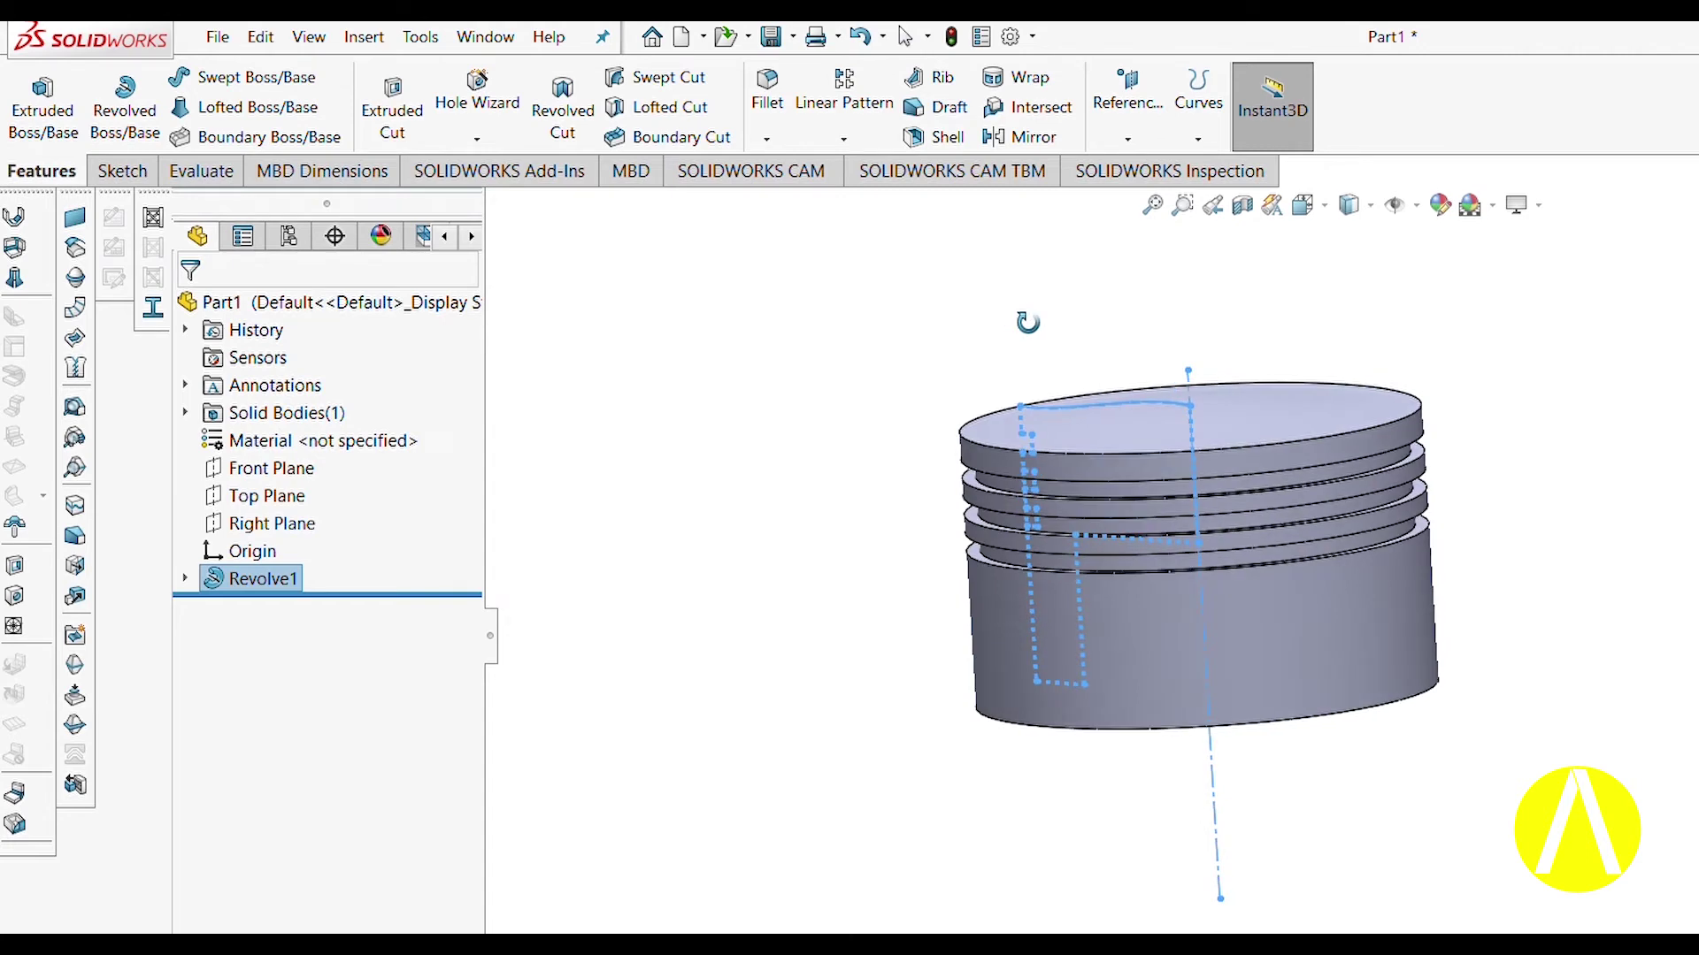
left_click(232, 482)
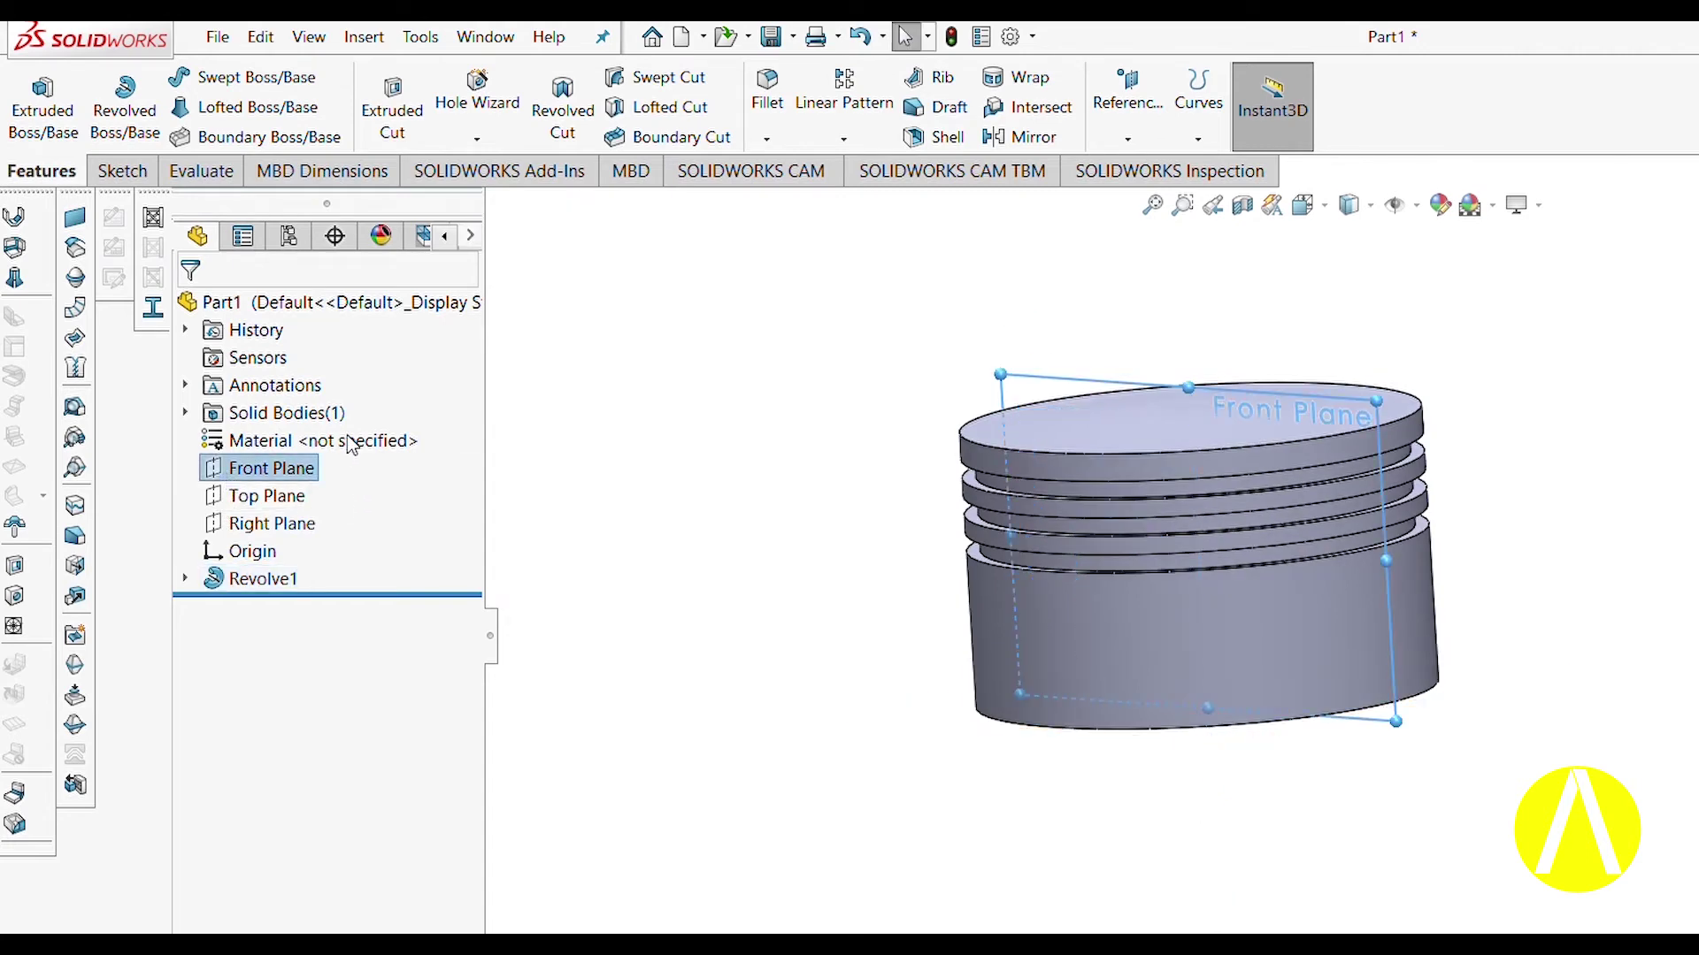
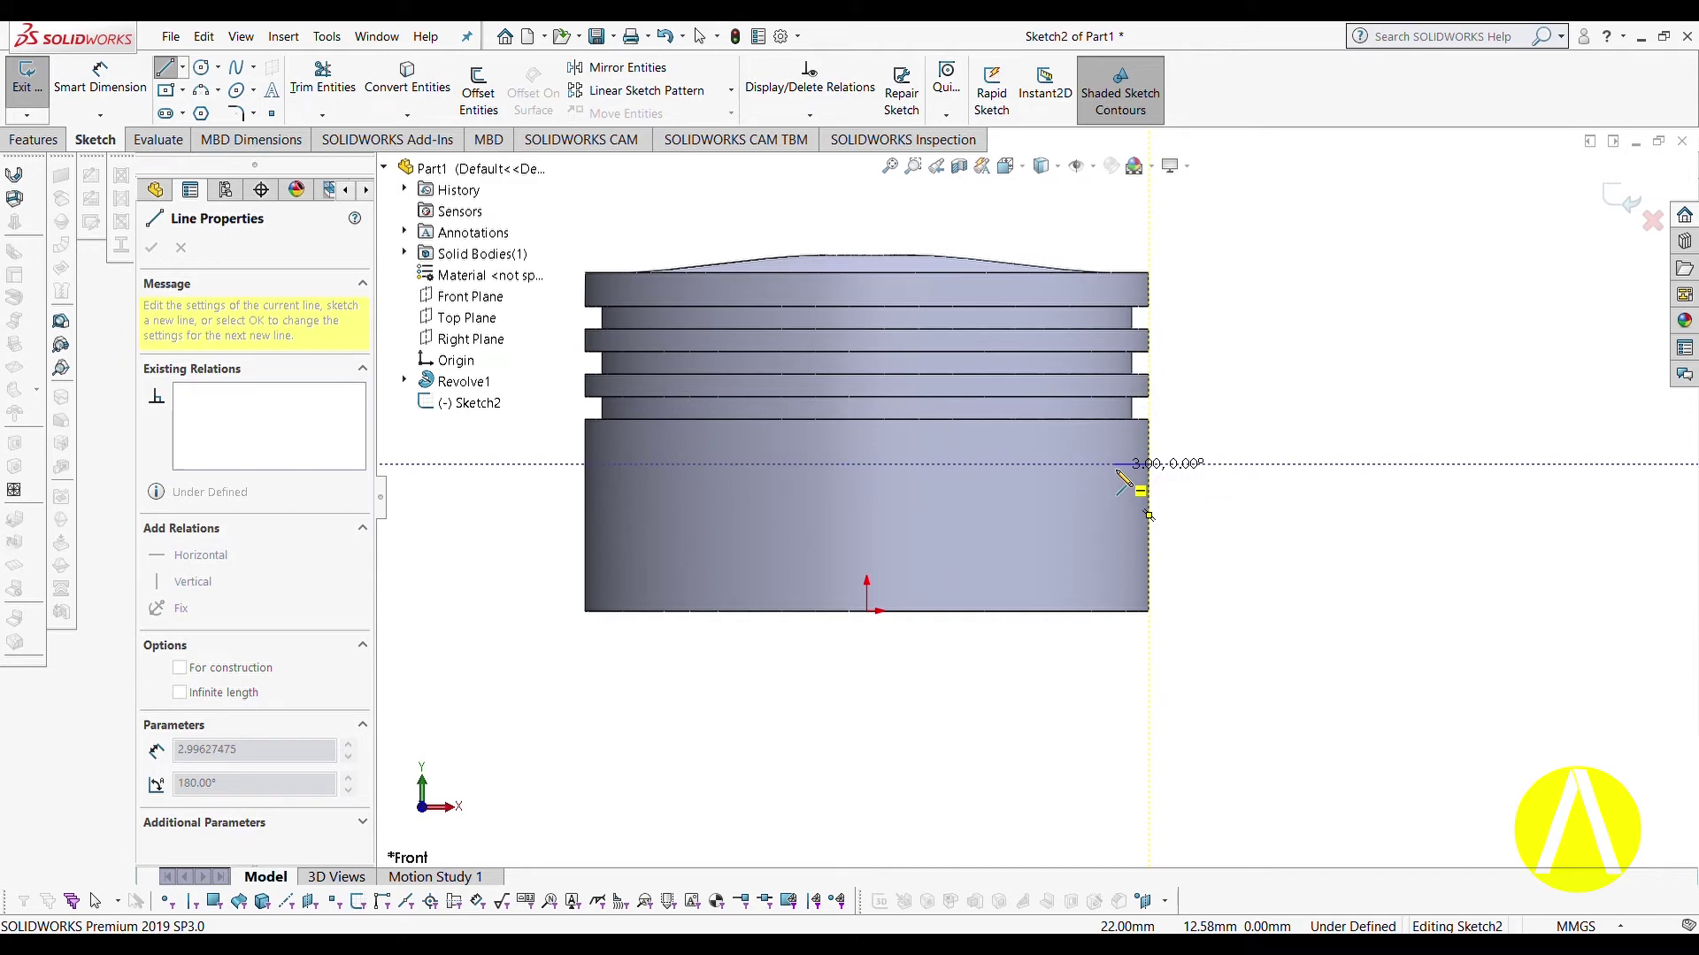
left_click(1113, 463)
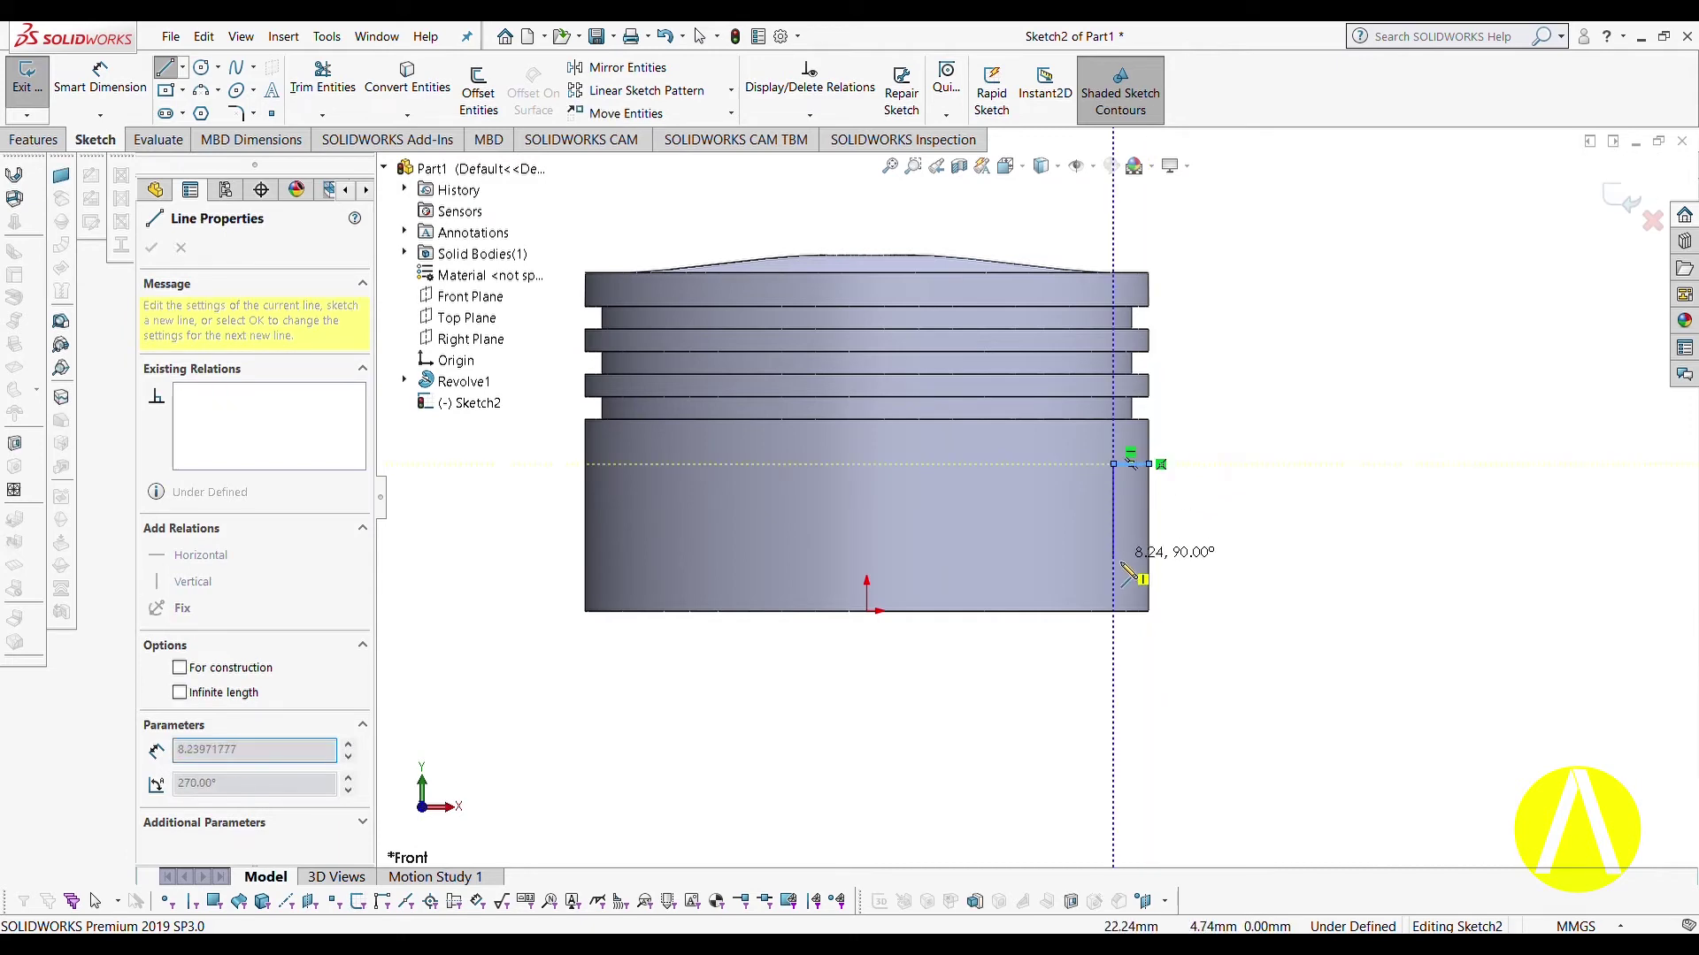
left_click(1113, 586)
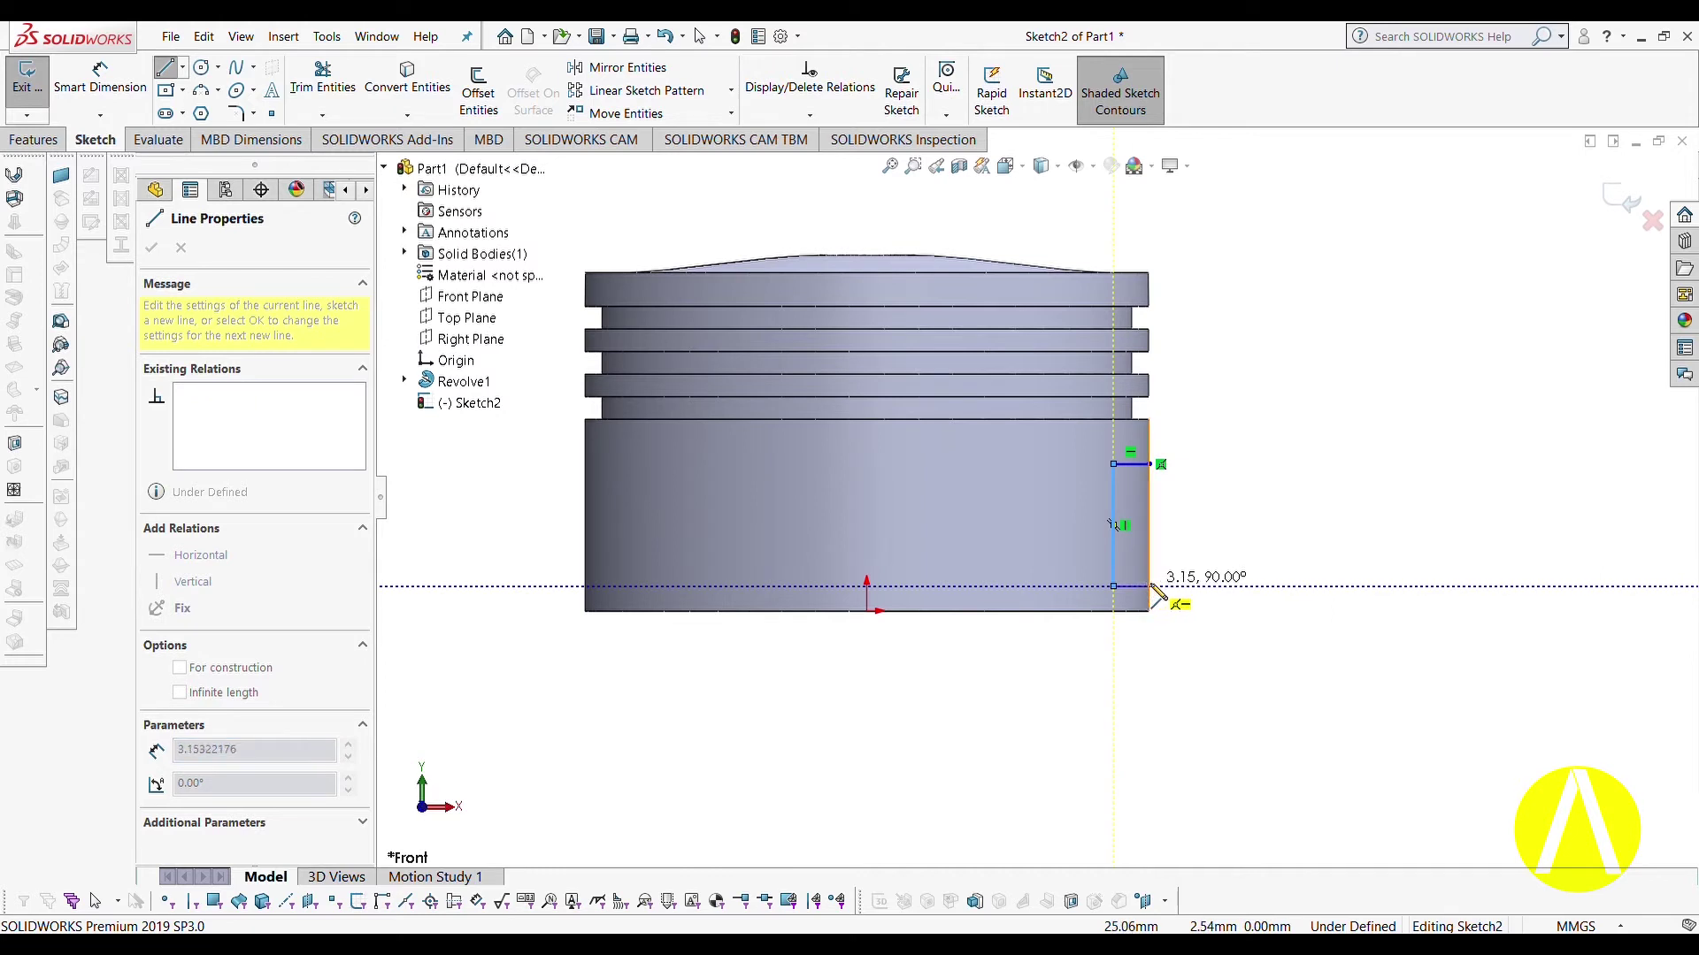
left_click(1149, 586)
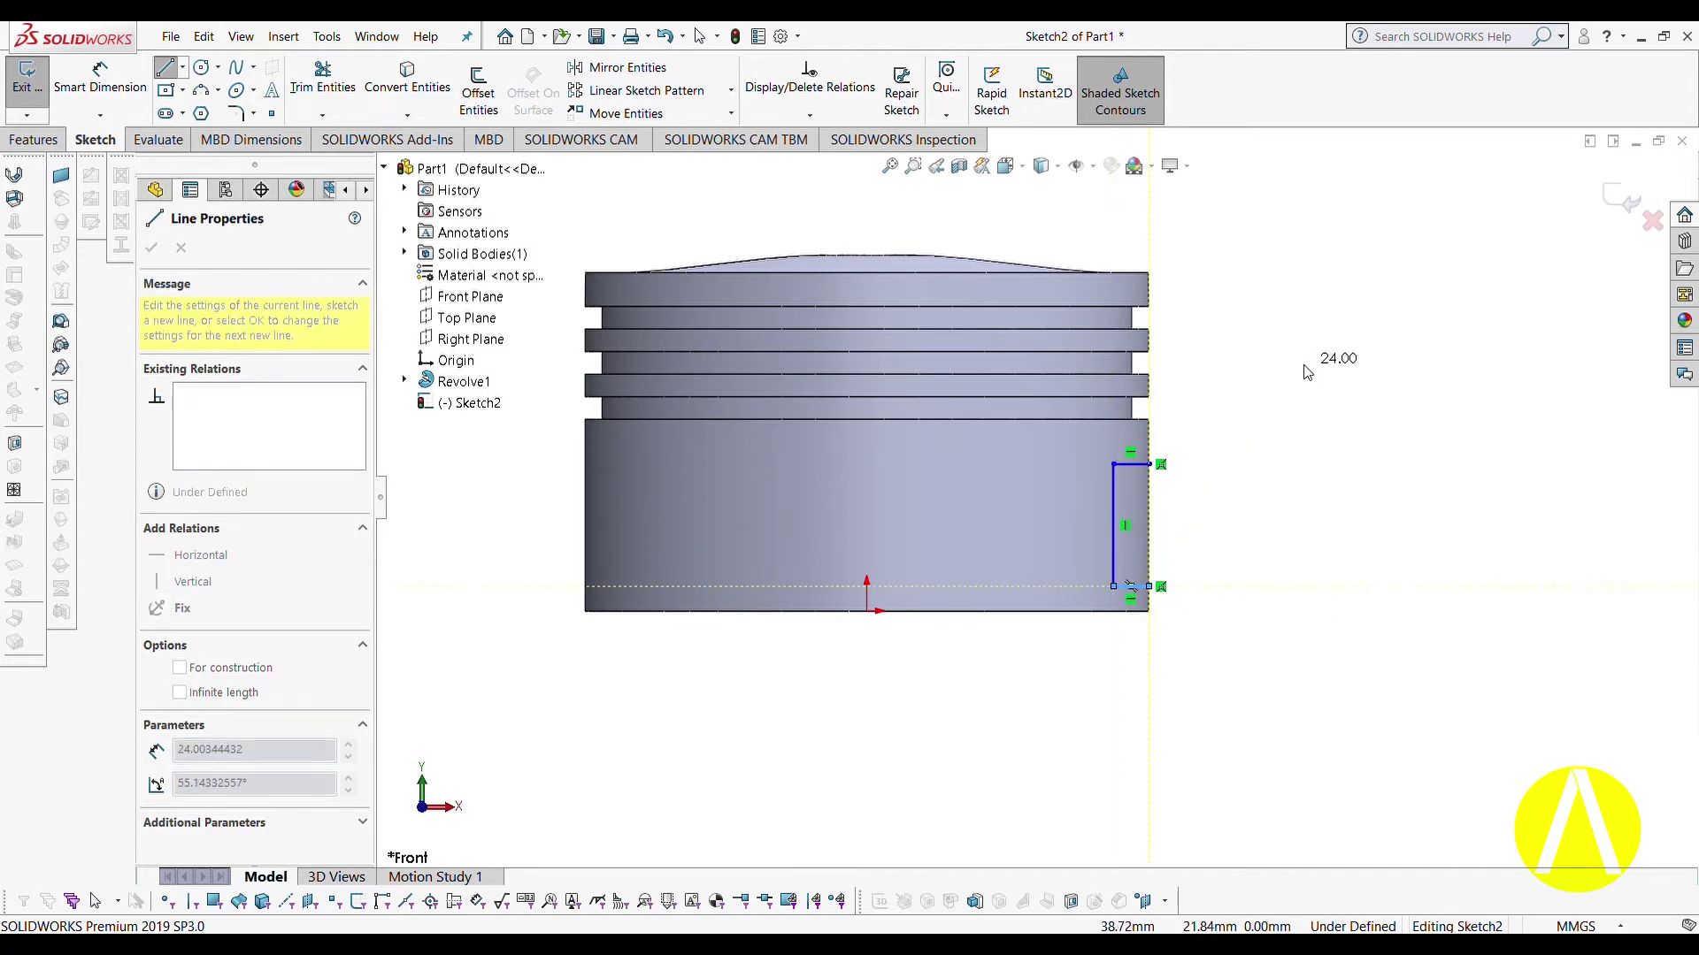
key("Escape")
Dimension the notch's vertical height between its two endpoints on the skirt edge as 10 mm.
left_click(100, 81)
scroll(1208, 469, "down", 4)
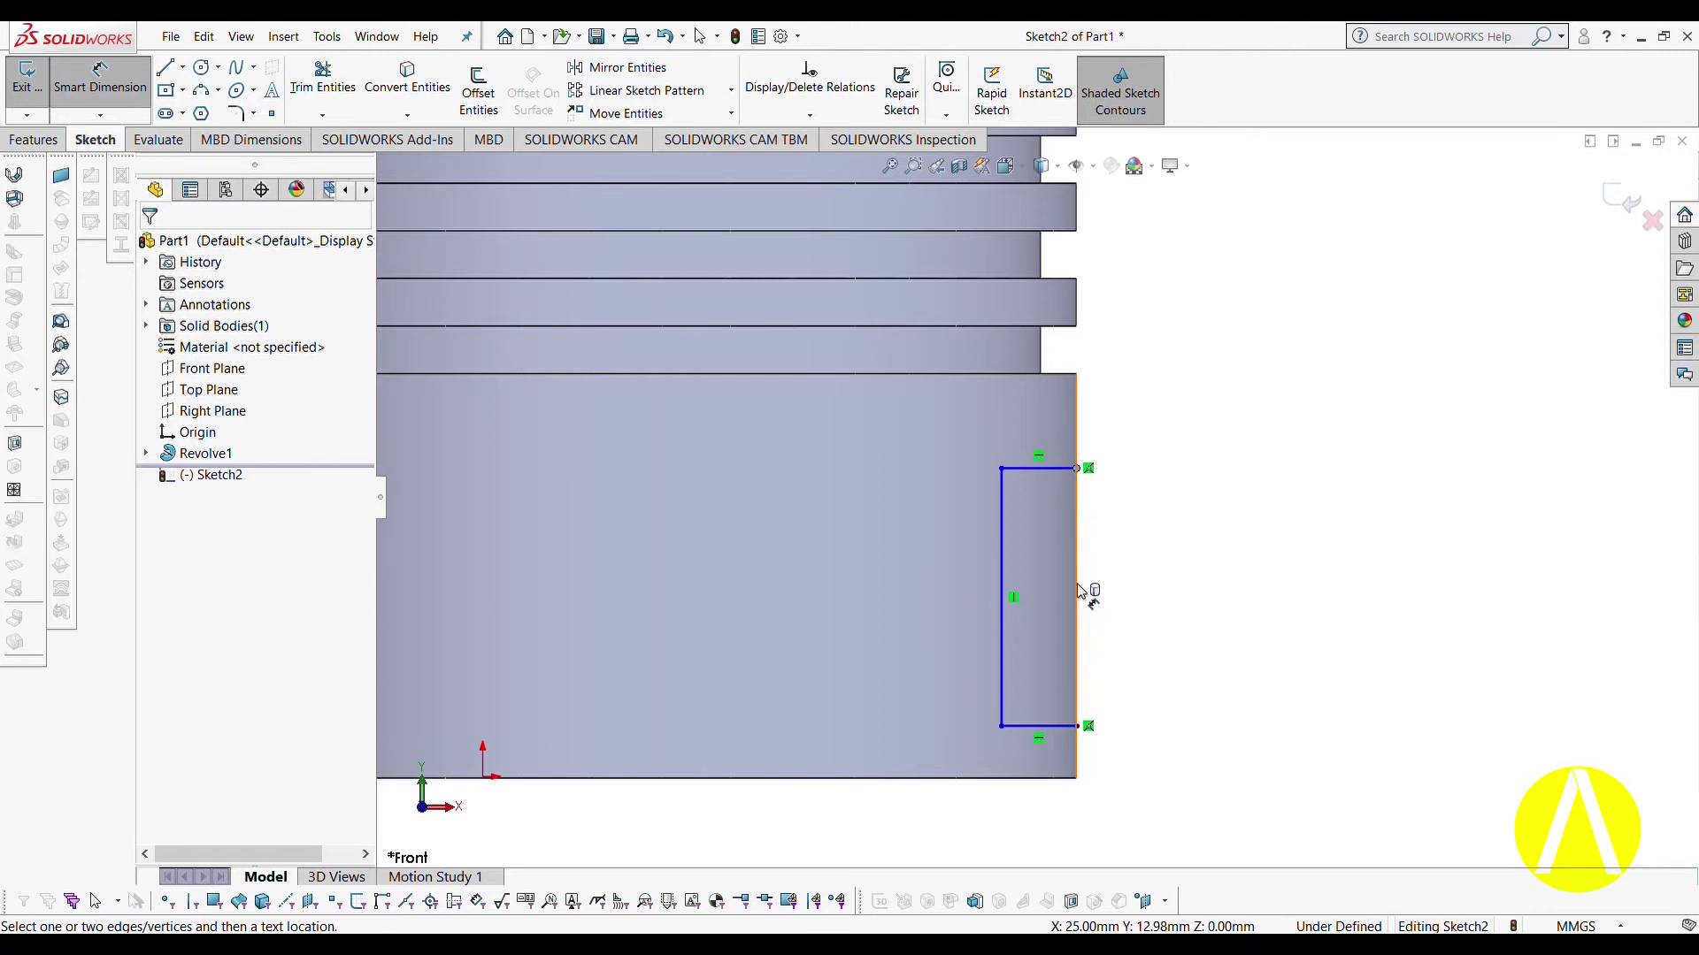
left_click(1077, 727)
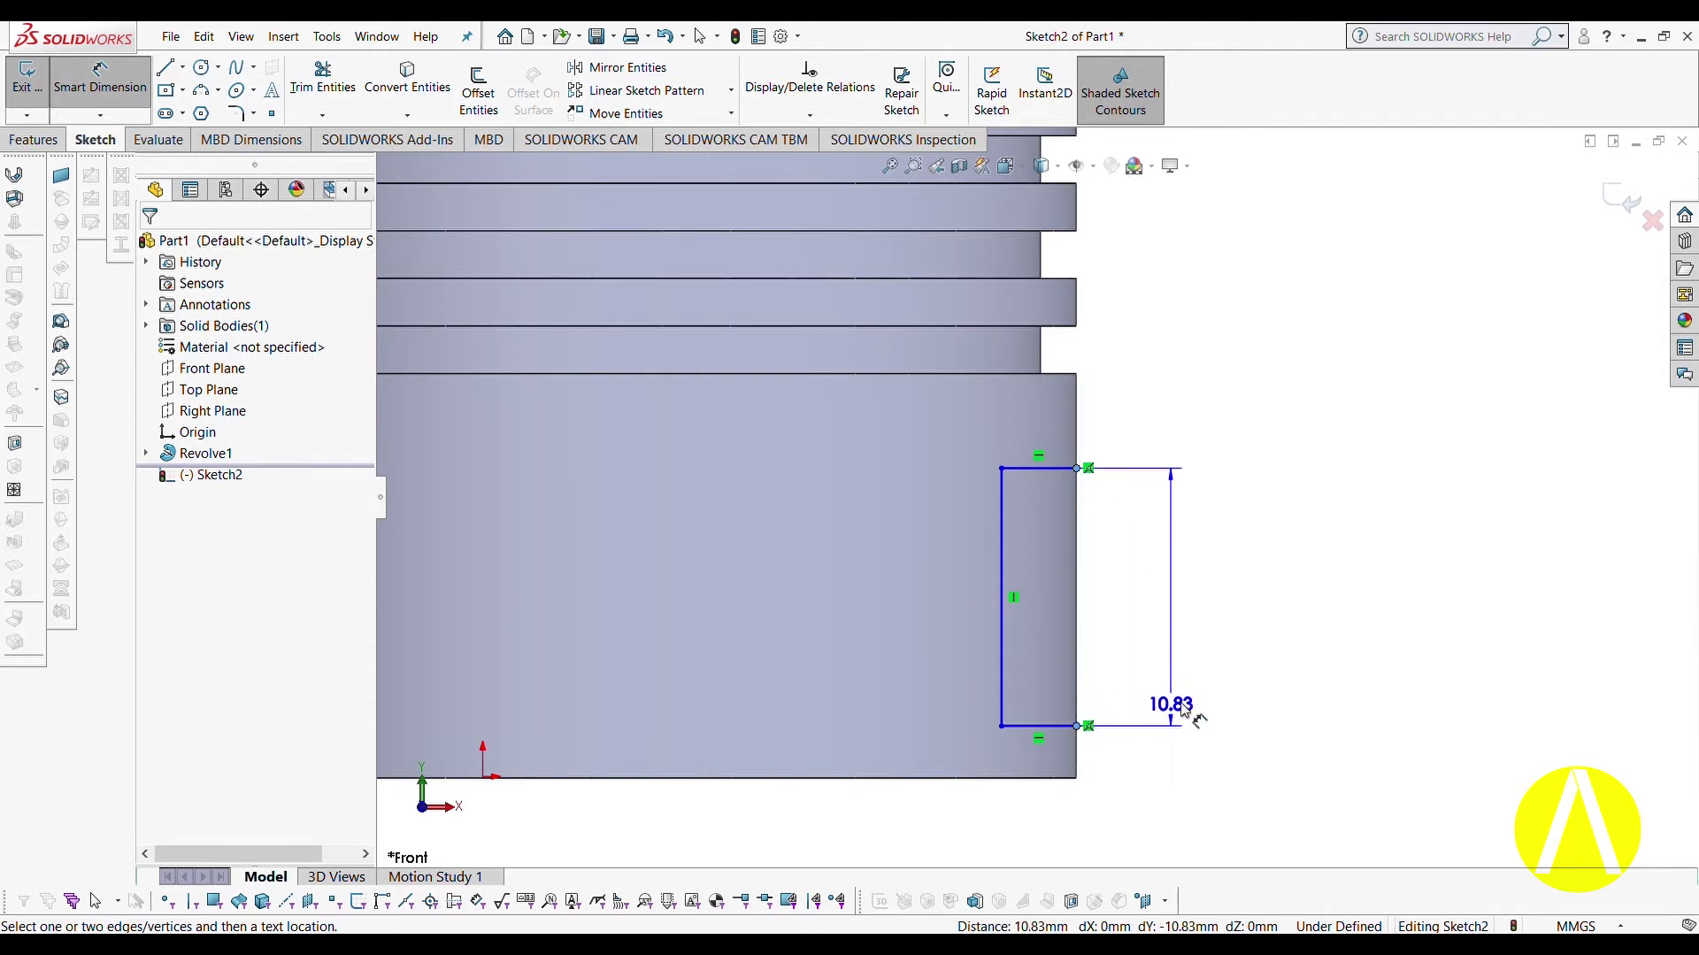
left_click(1294, 631)
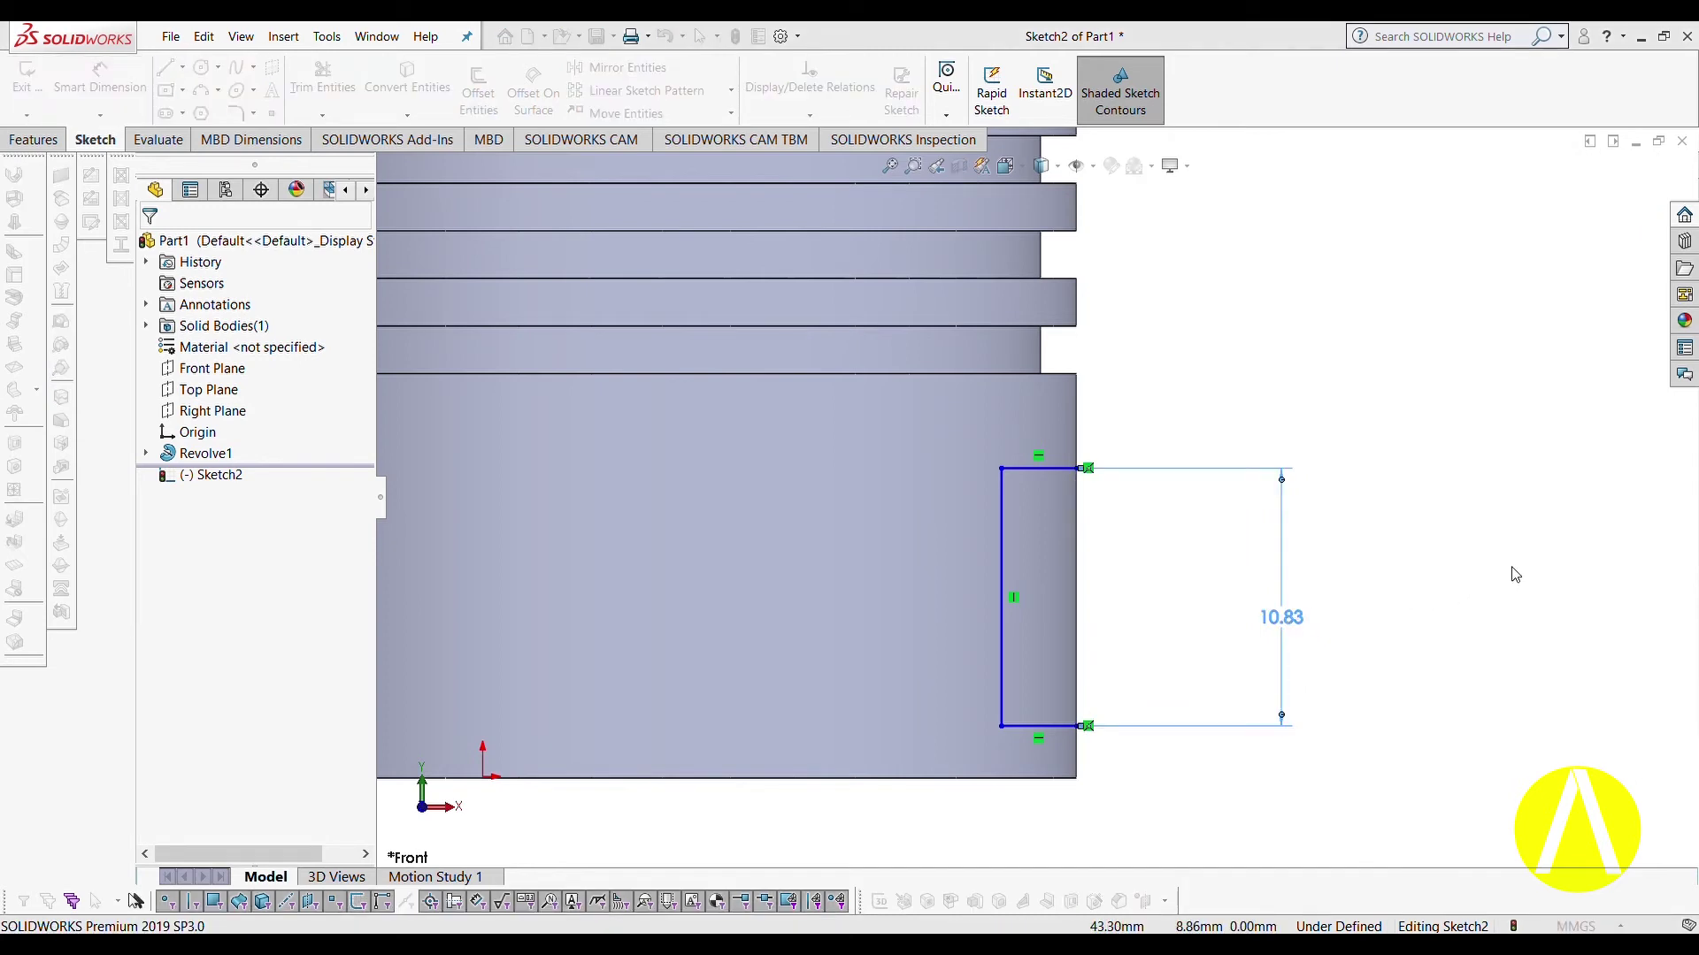
key("Return")
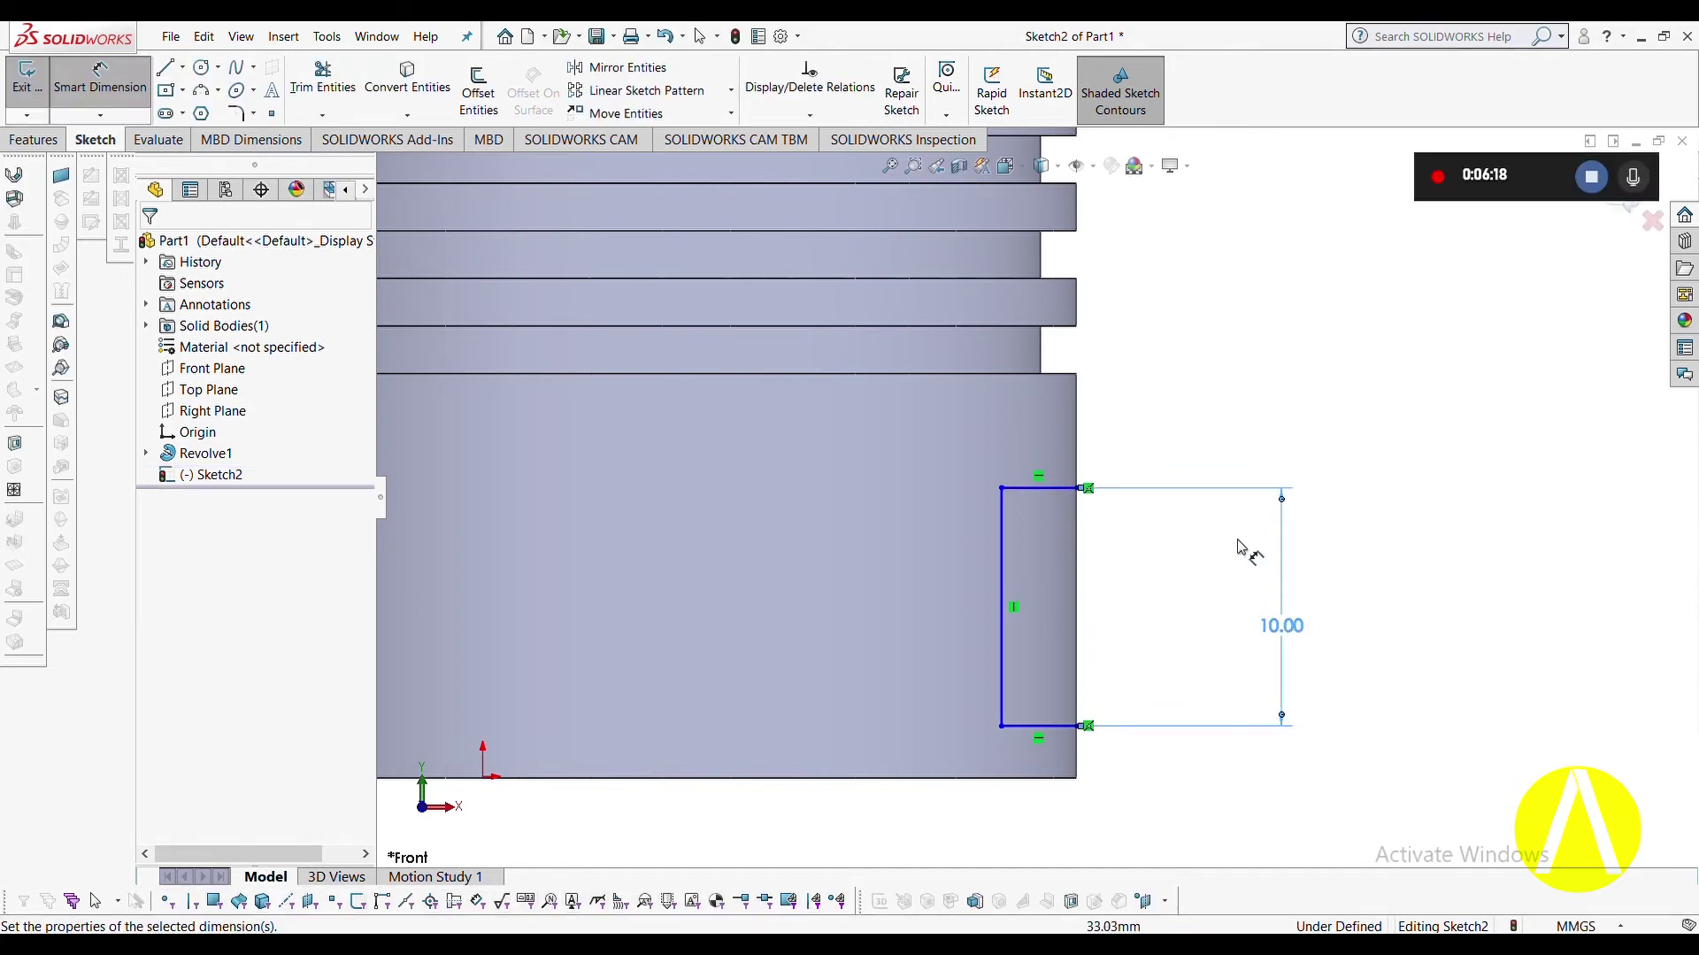
Dimension the distance from the notch's lower line to the piston's bottom edge as 3.5 mm.
scroll(1104, 576, "down", 4)
scroll(1104, 575, "up", 4)
left_click(1150, 627)
left_click(1150, 664)
left_click(1271, 647)
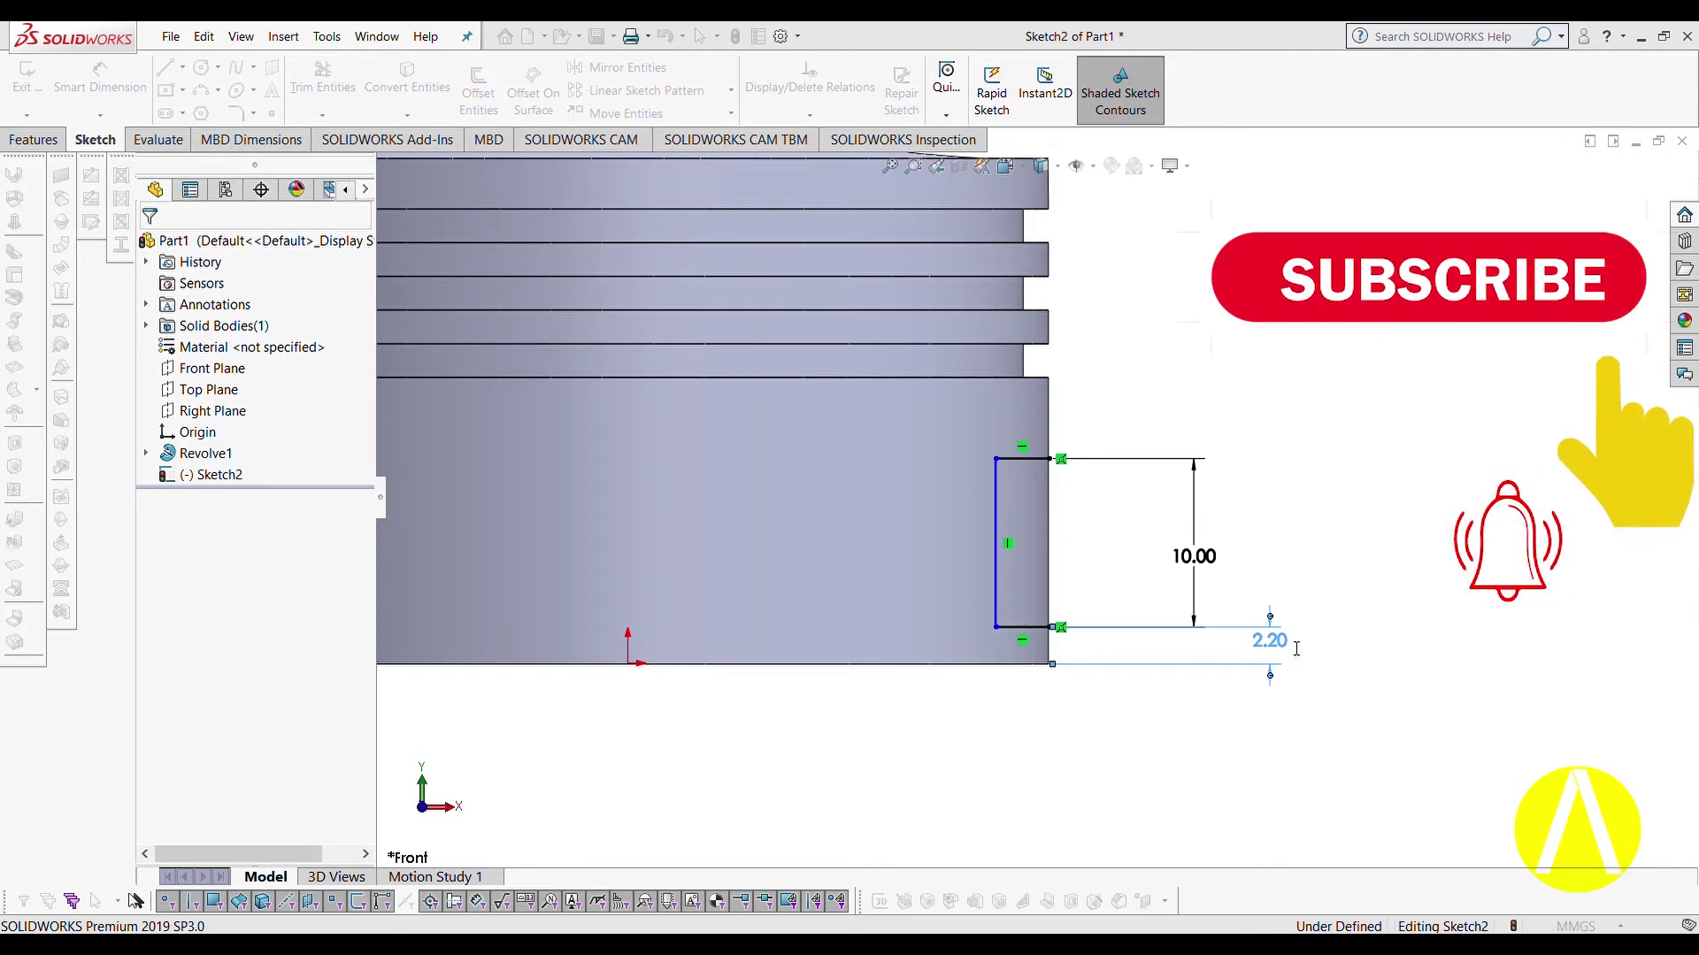
type("3.5")
key("Return")
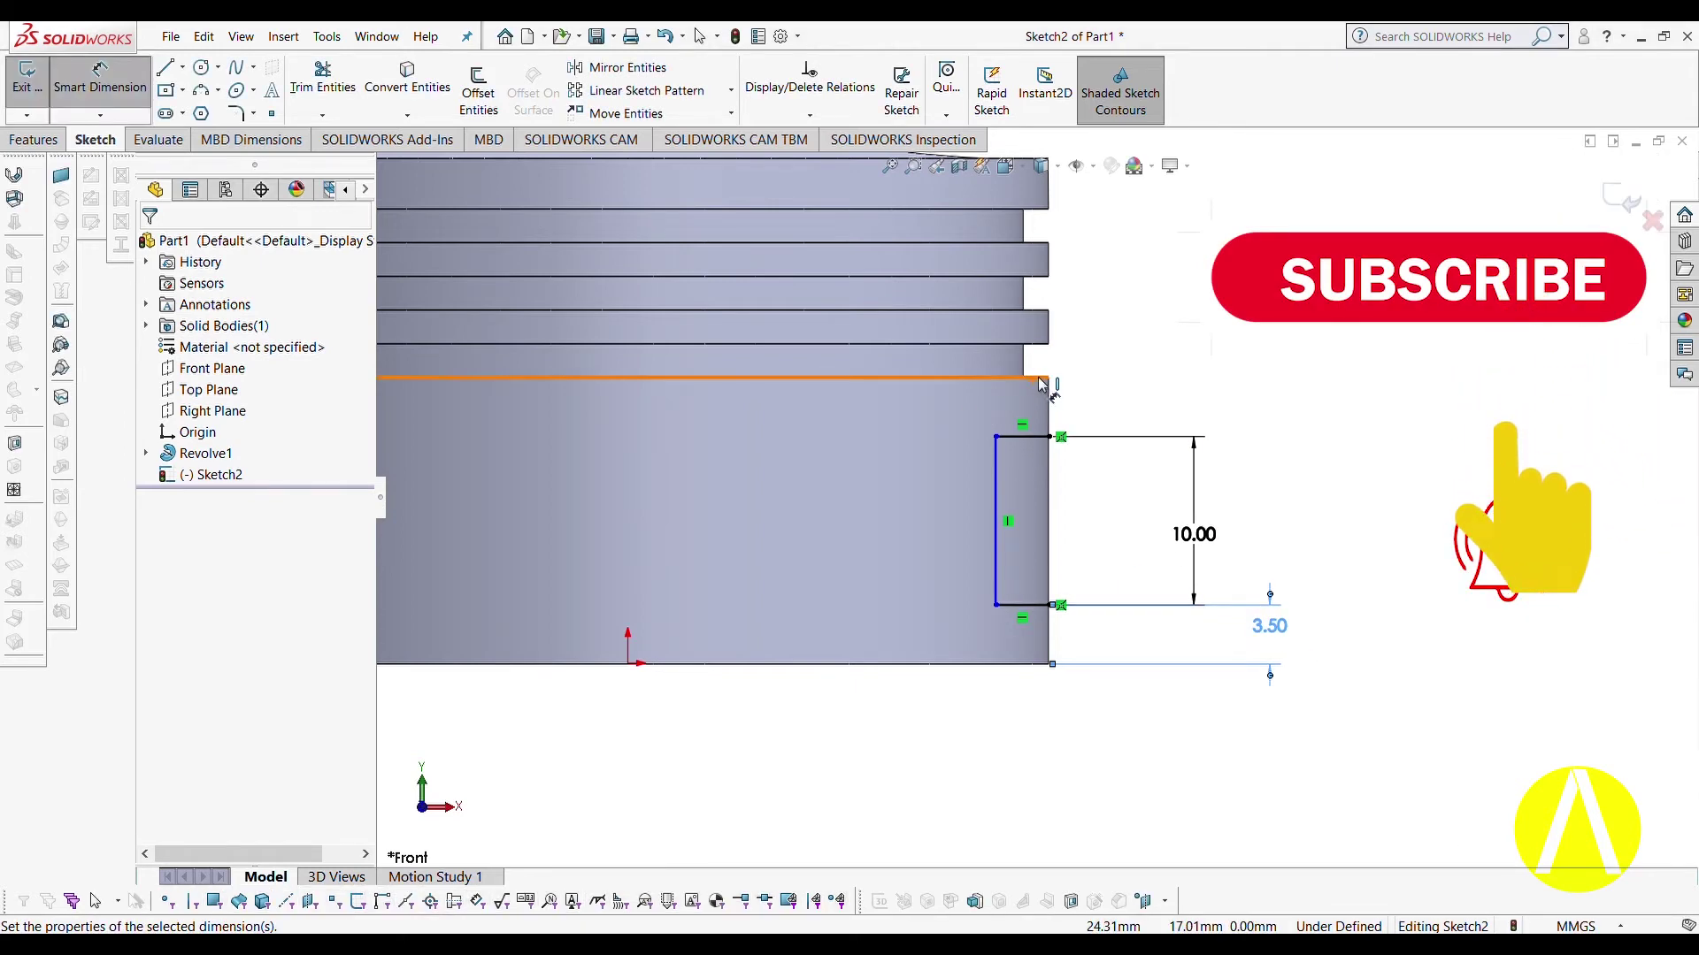
Dimension the notch's upper horizontal line as 3 mm and place that dimension below the piston.
middle_click_drag(1041, 526, 982, 535, "ctrl")
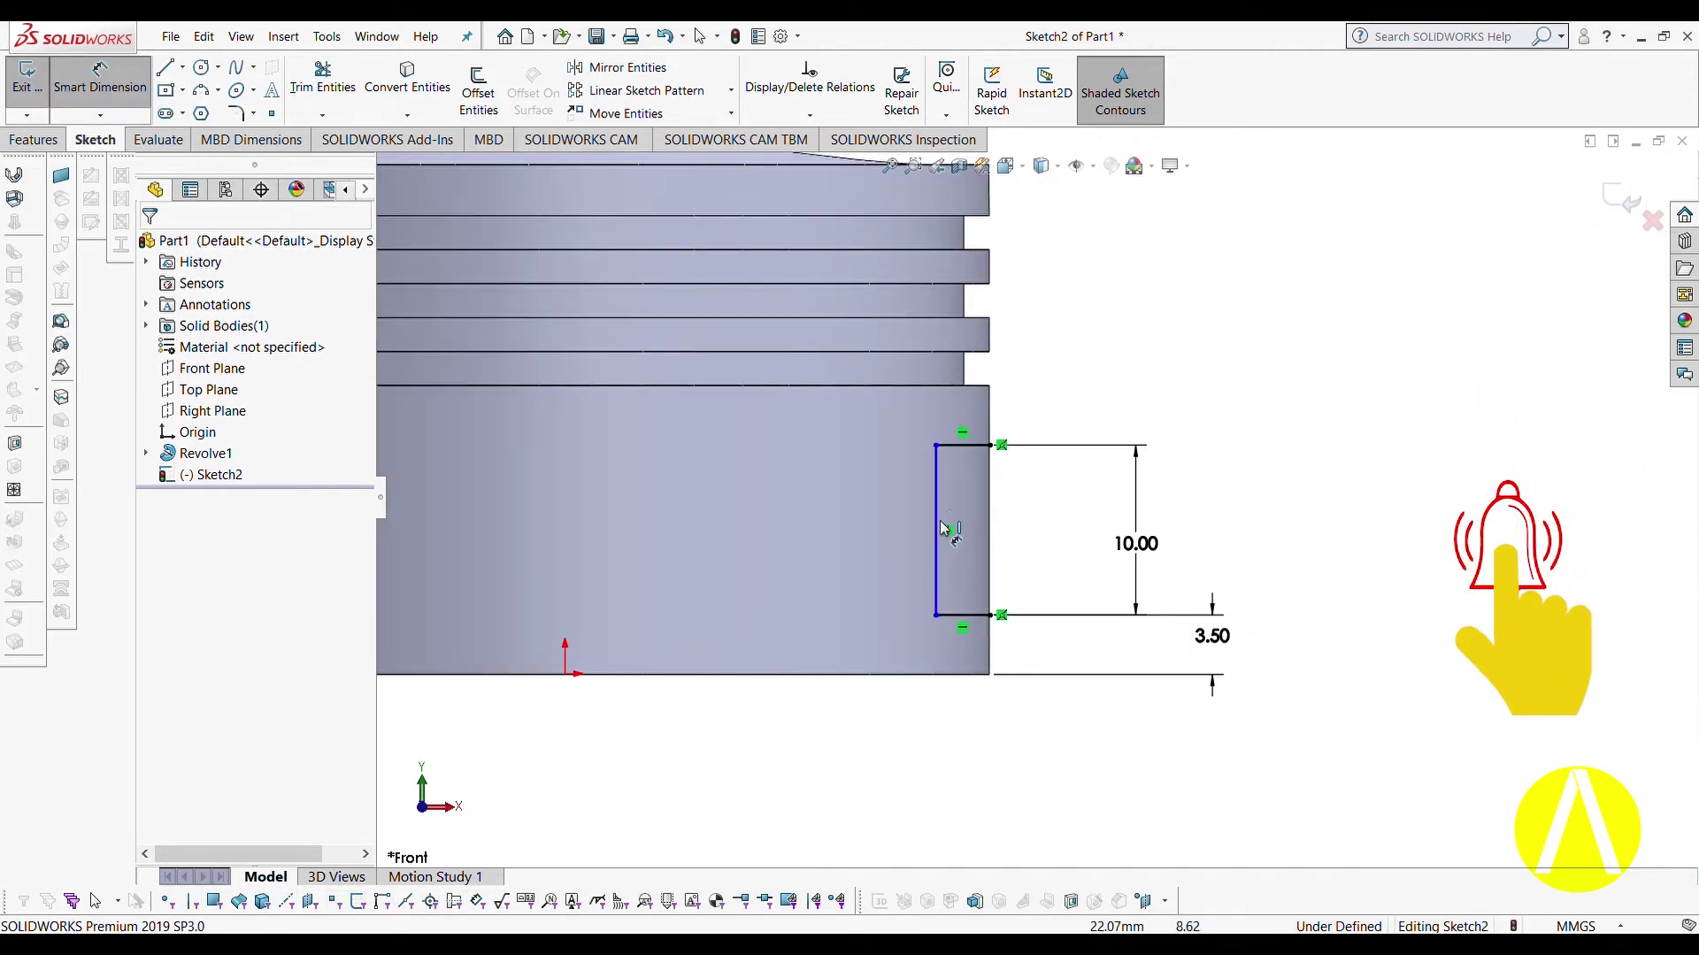
left_click(978, 447)
left_click(984, 332)
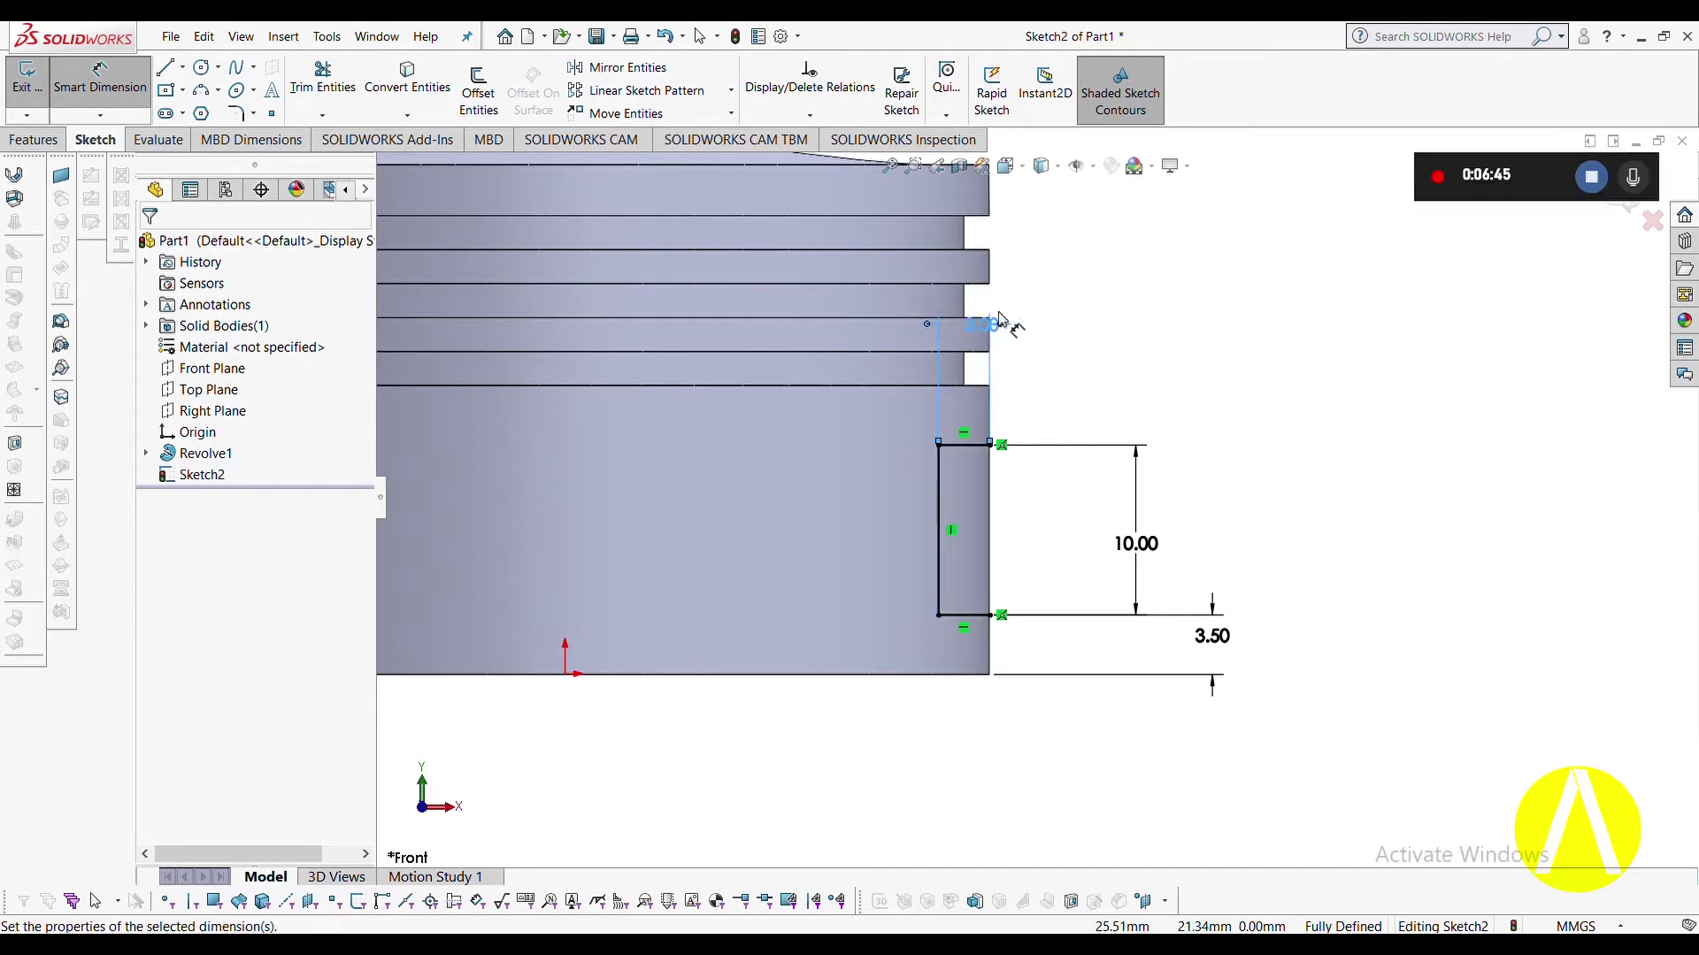
type("3")
key("Return")
mouse_move(978, 325)
left_mouse_down()
mouse_move(977, 675)
mouse_move(953, 826)
left_mouse_up()
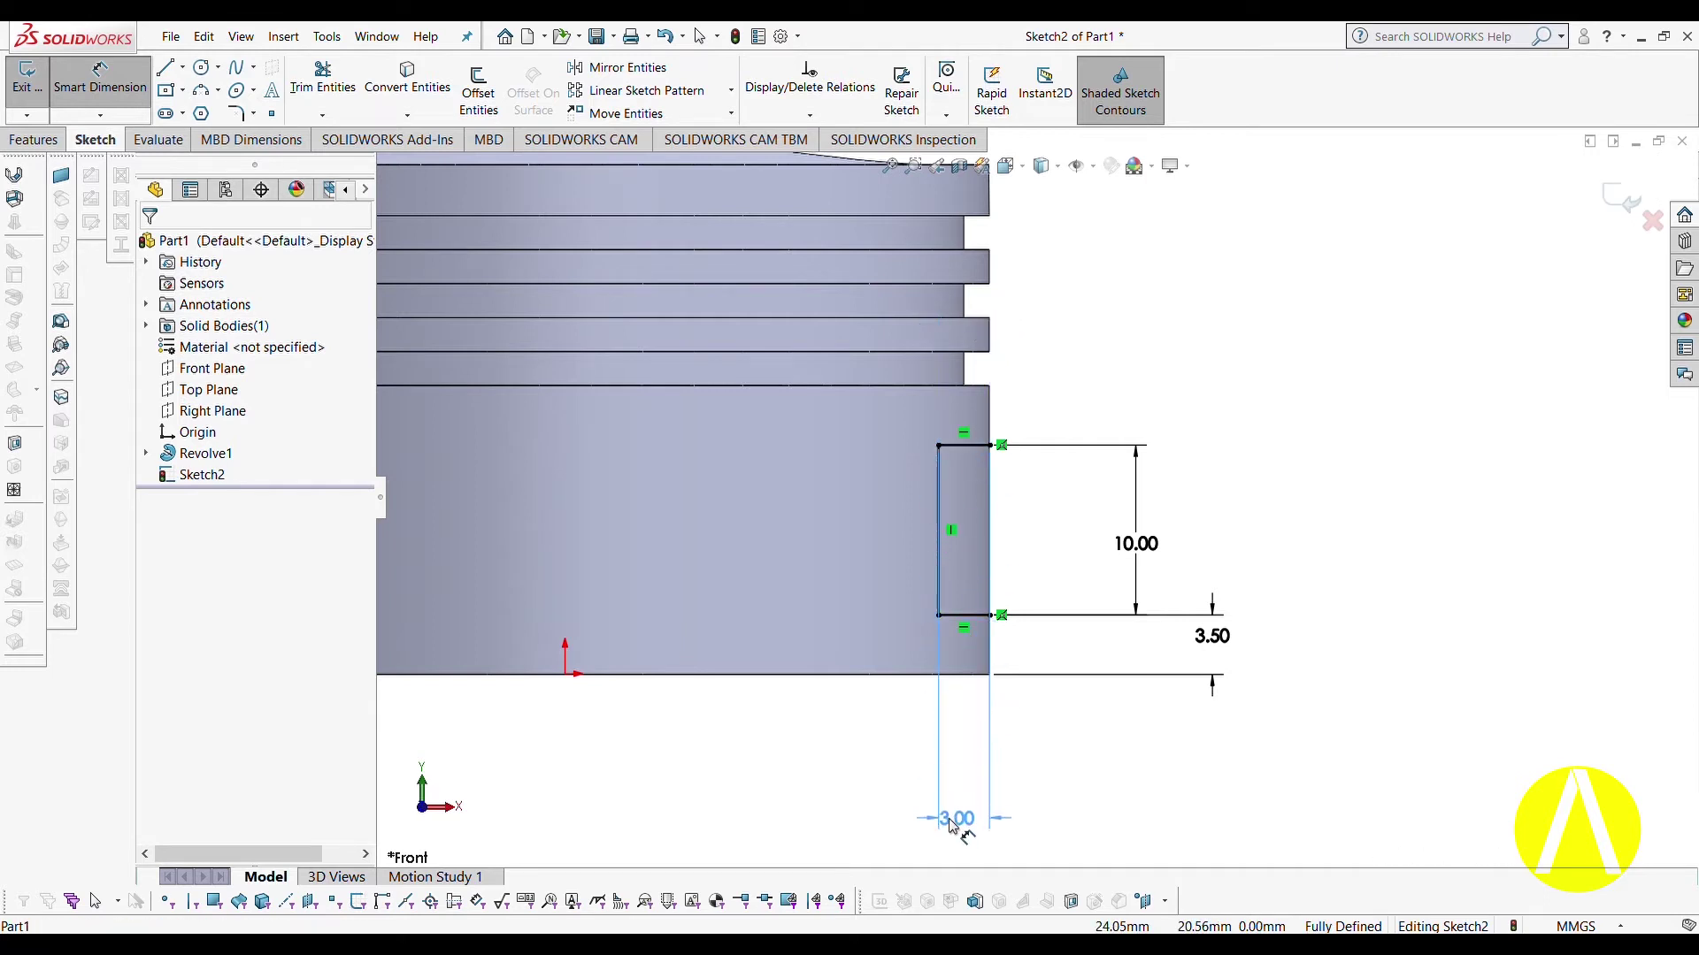
Finish the notch sketch and cut-extrude it Through All in both directions to make a flat recess in the skirt.
left_click(1622, 205)
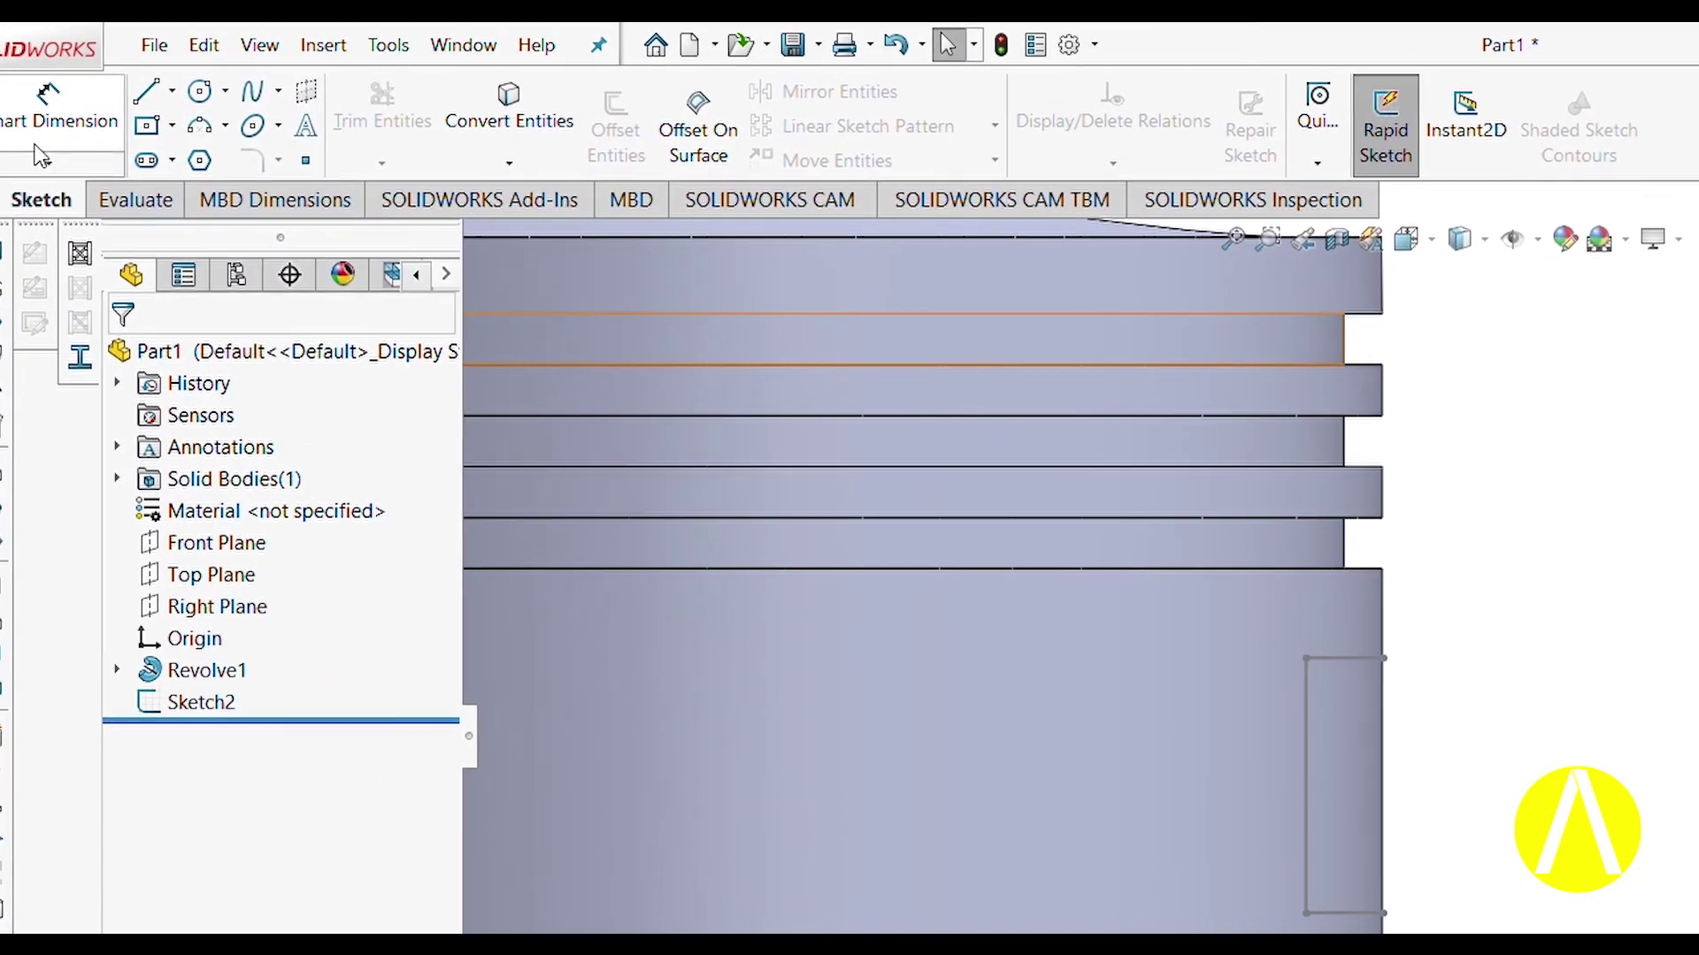
left_click(32, 139)
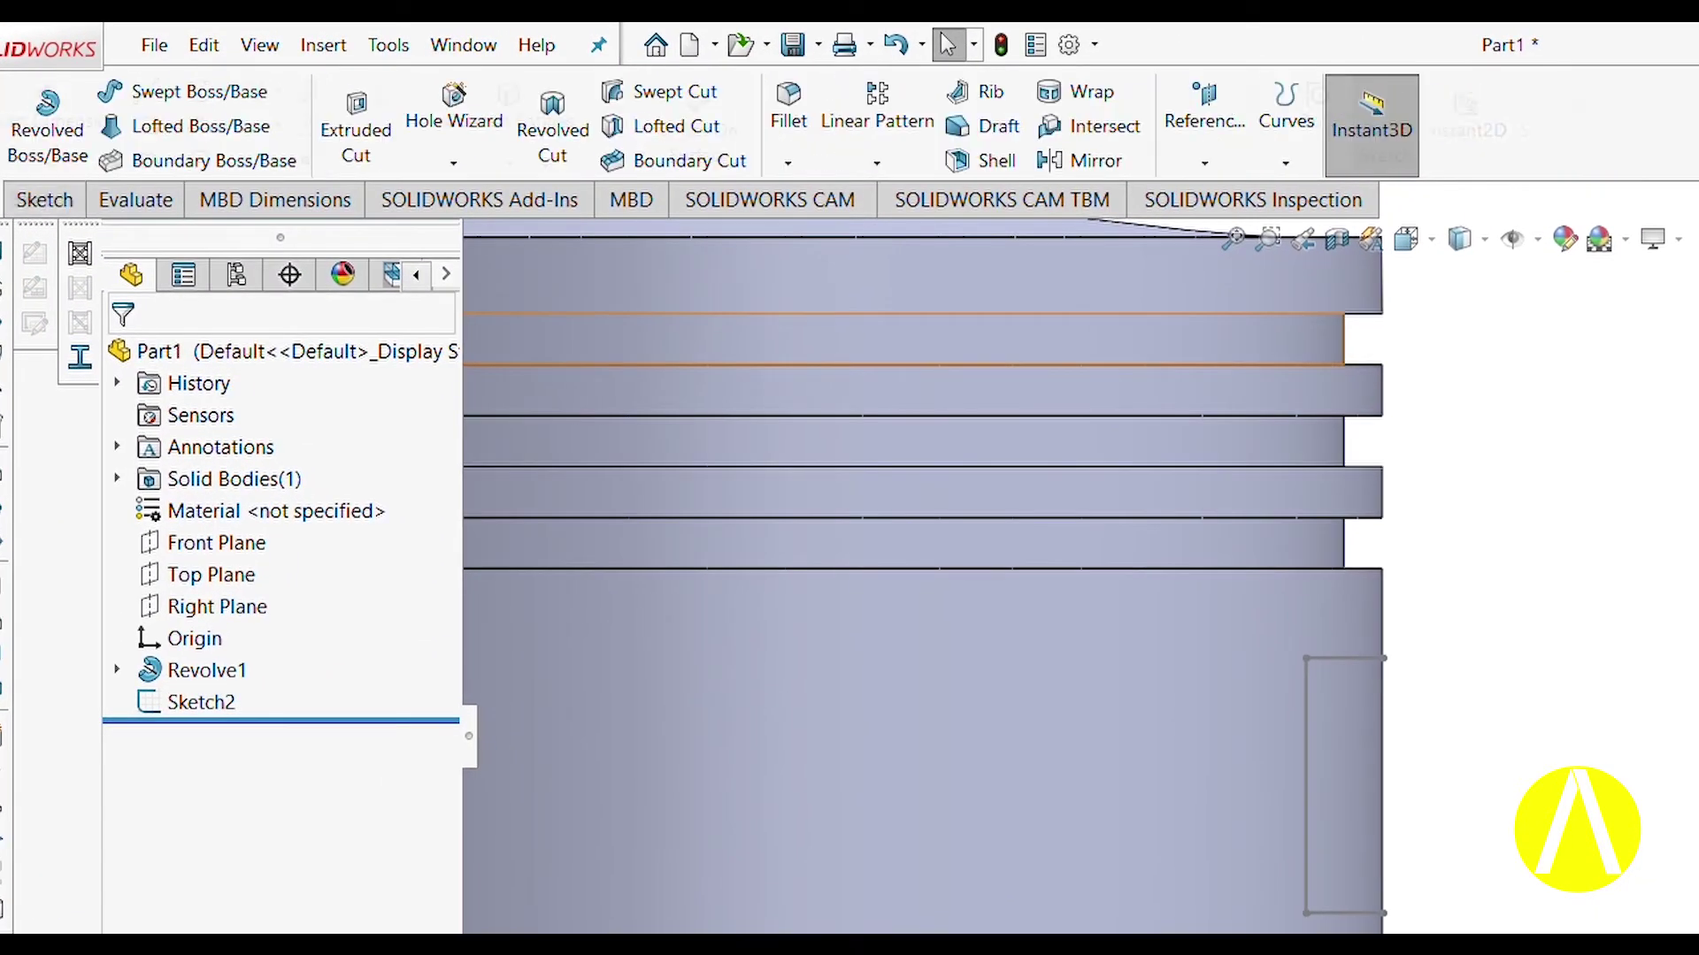
left_click(356, 129)
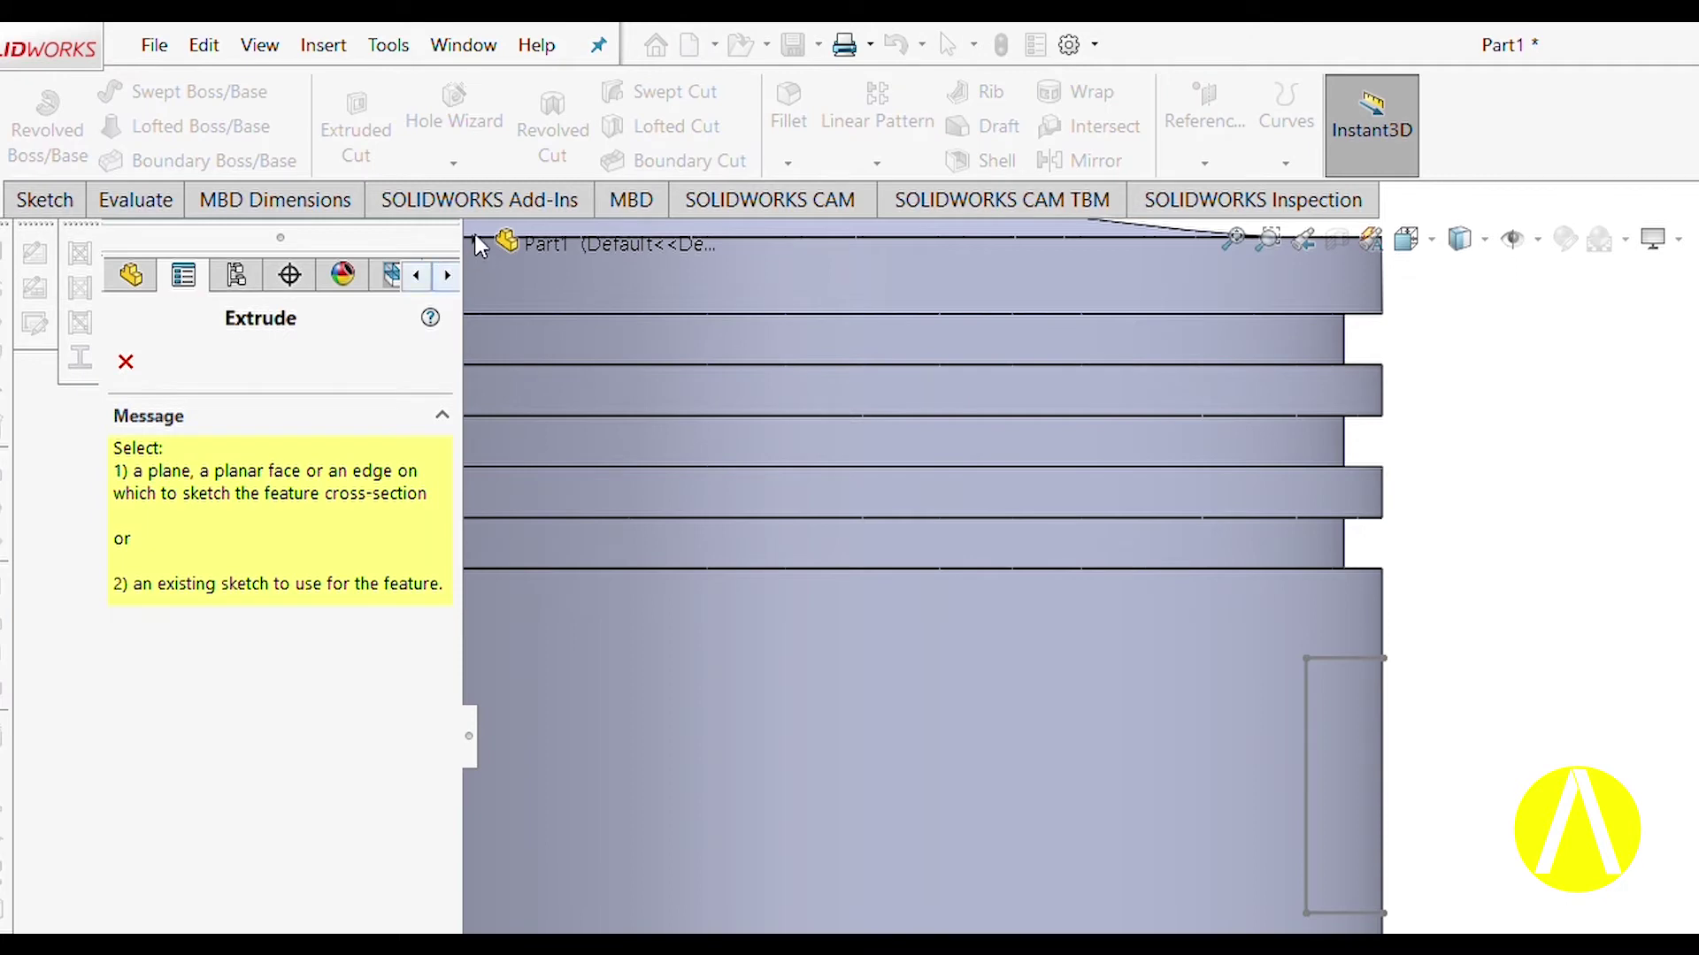
left_click(476, 244)
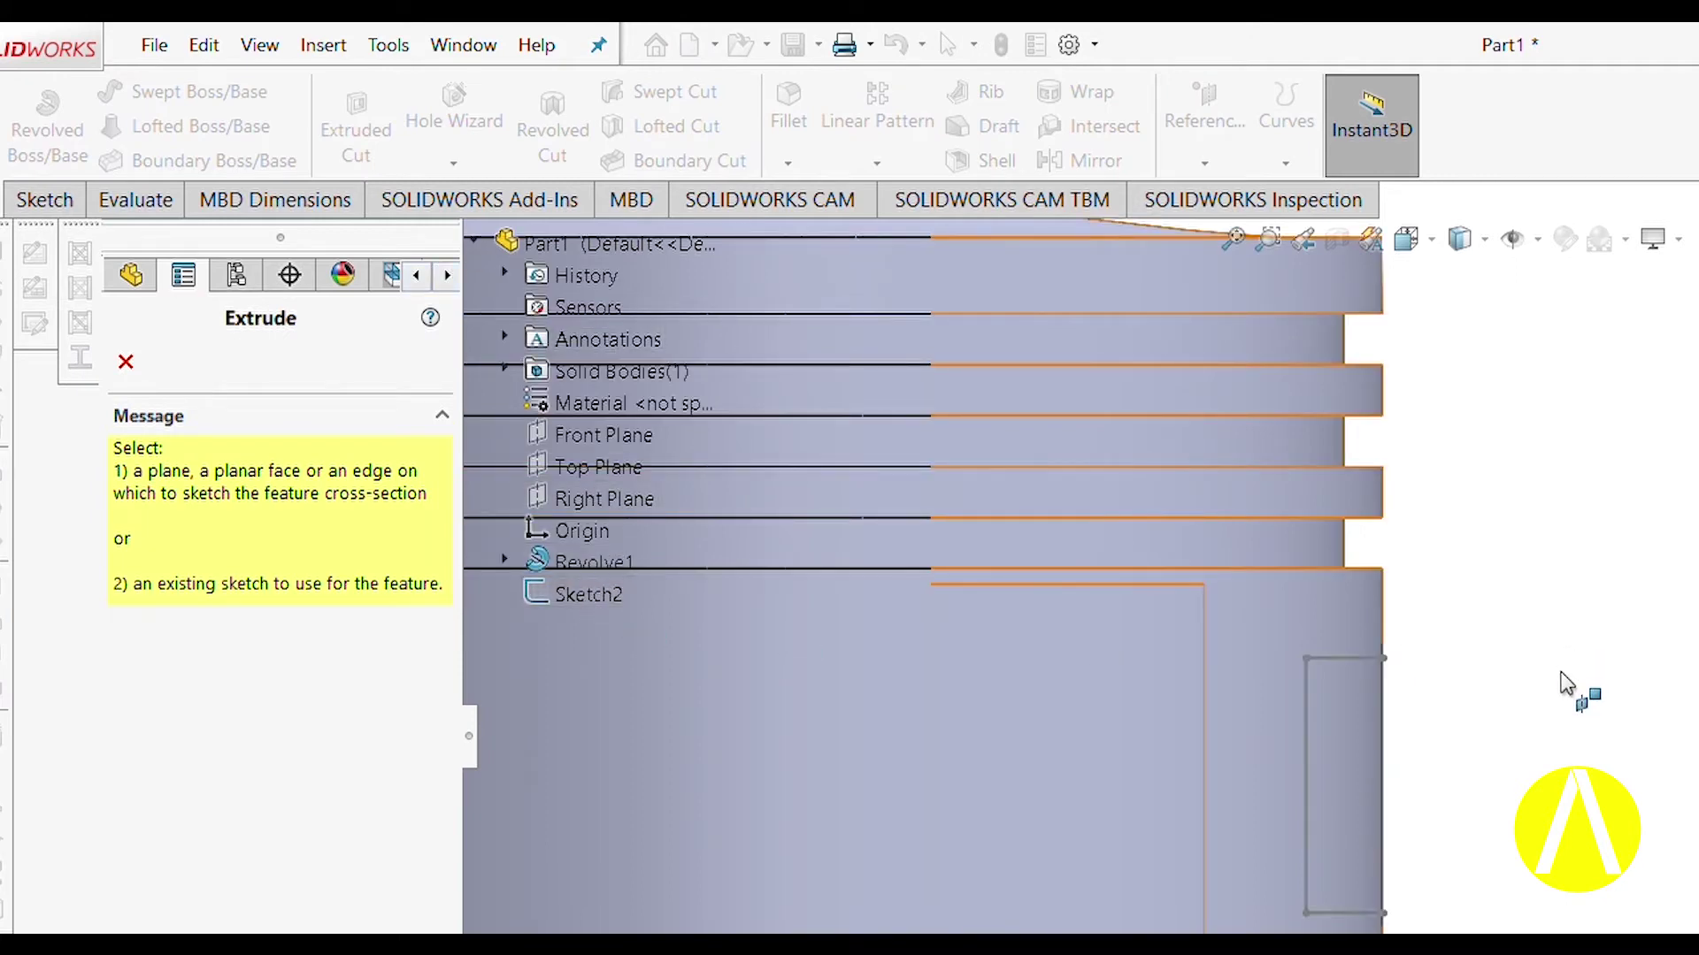
left_click(566, 591)
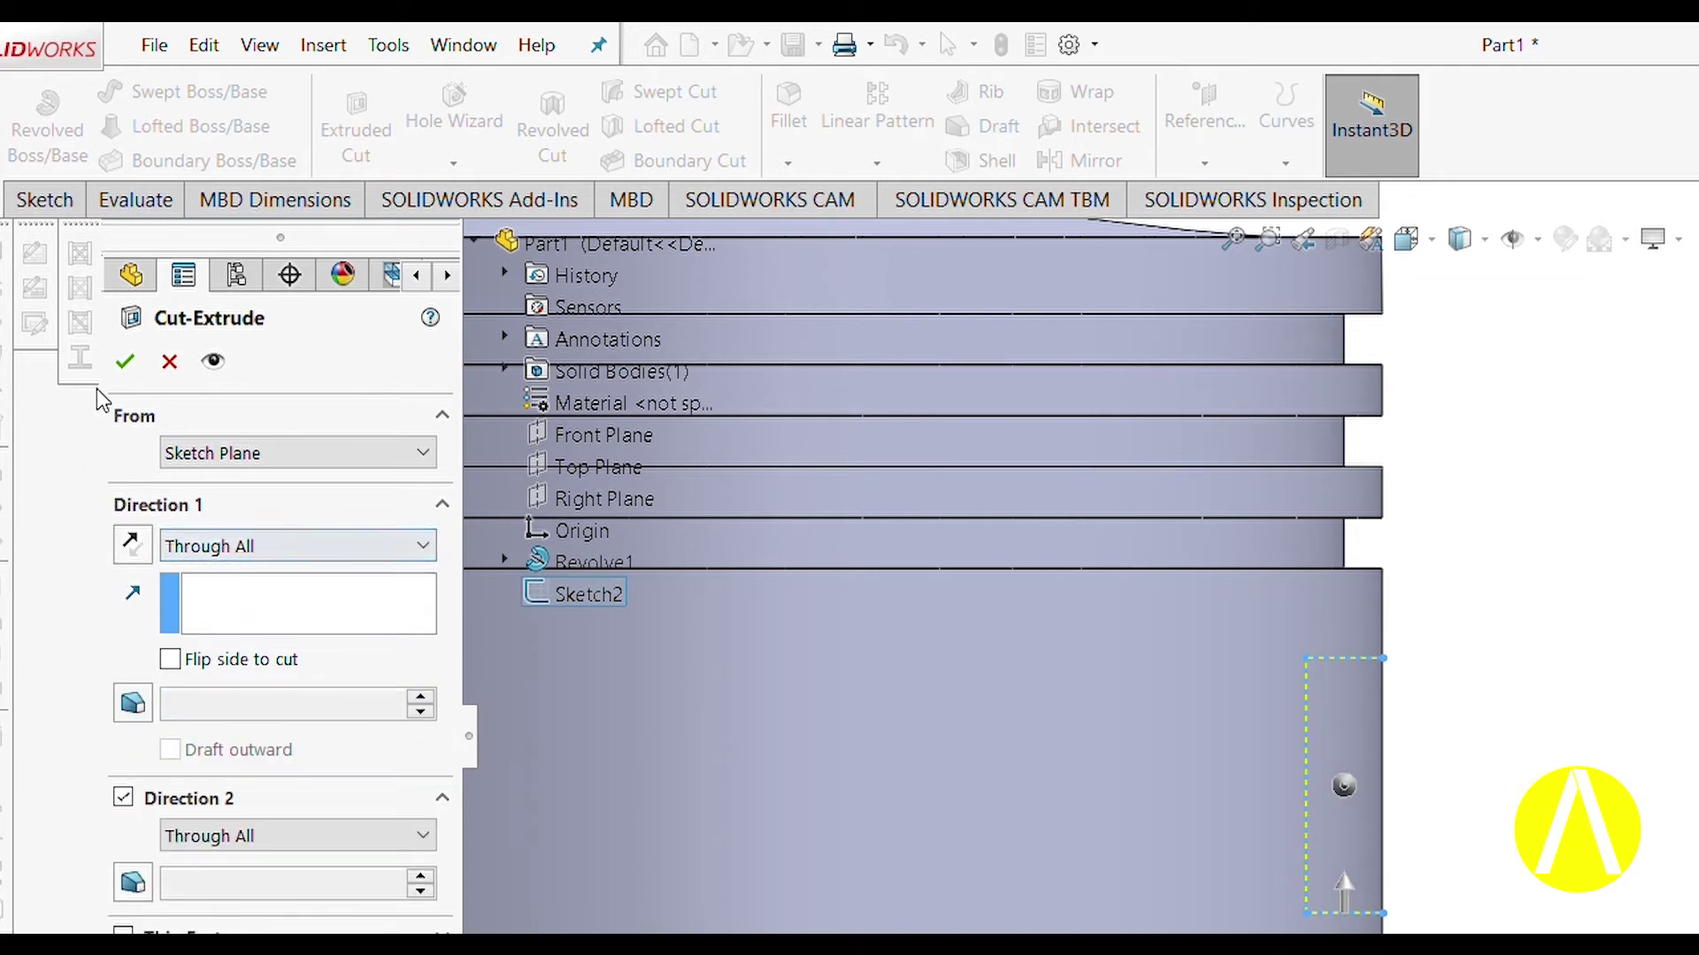
left_click(125, 361)
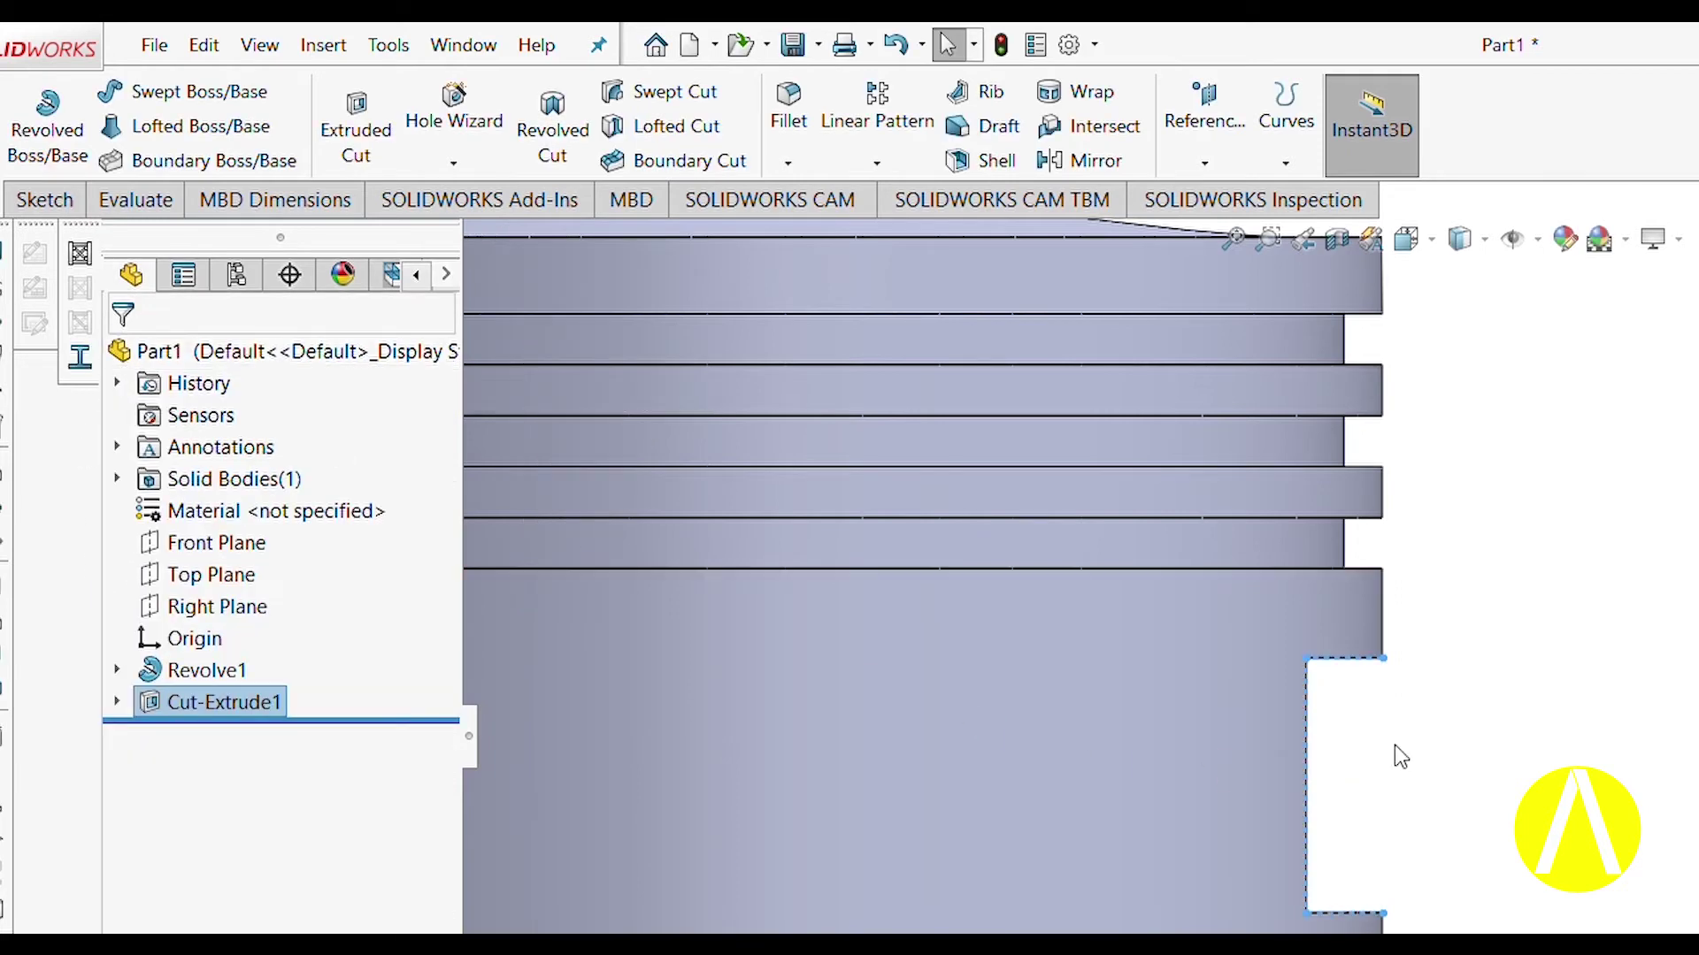
Mirror the flat recess cut across the Right Plane to the opposite side of the piston skirt.
scroll(1394, 765, "up", 5)
middle_click_drag(1393, 765, 1695, 783)
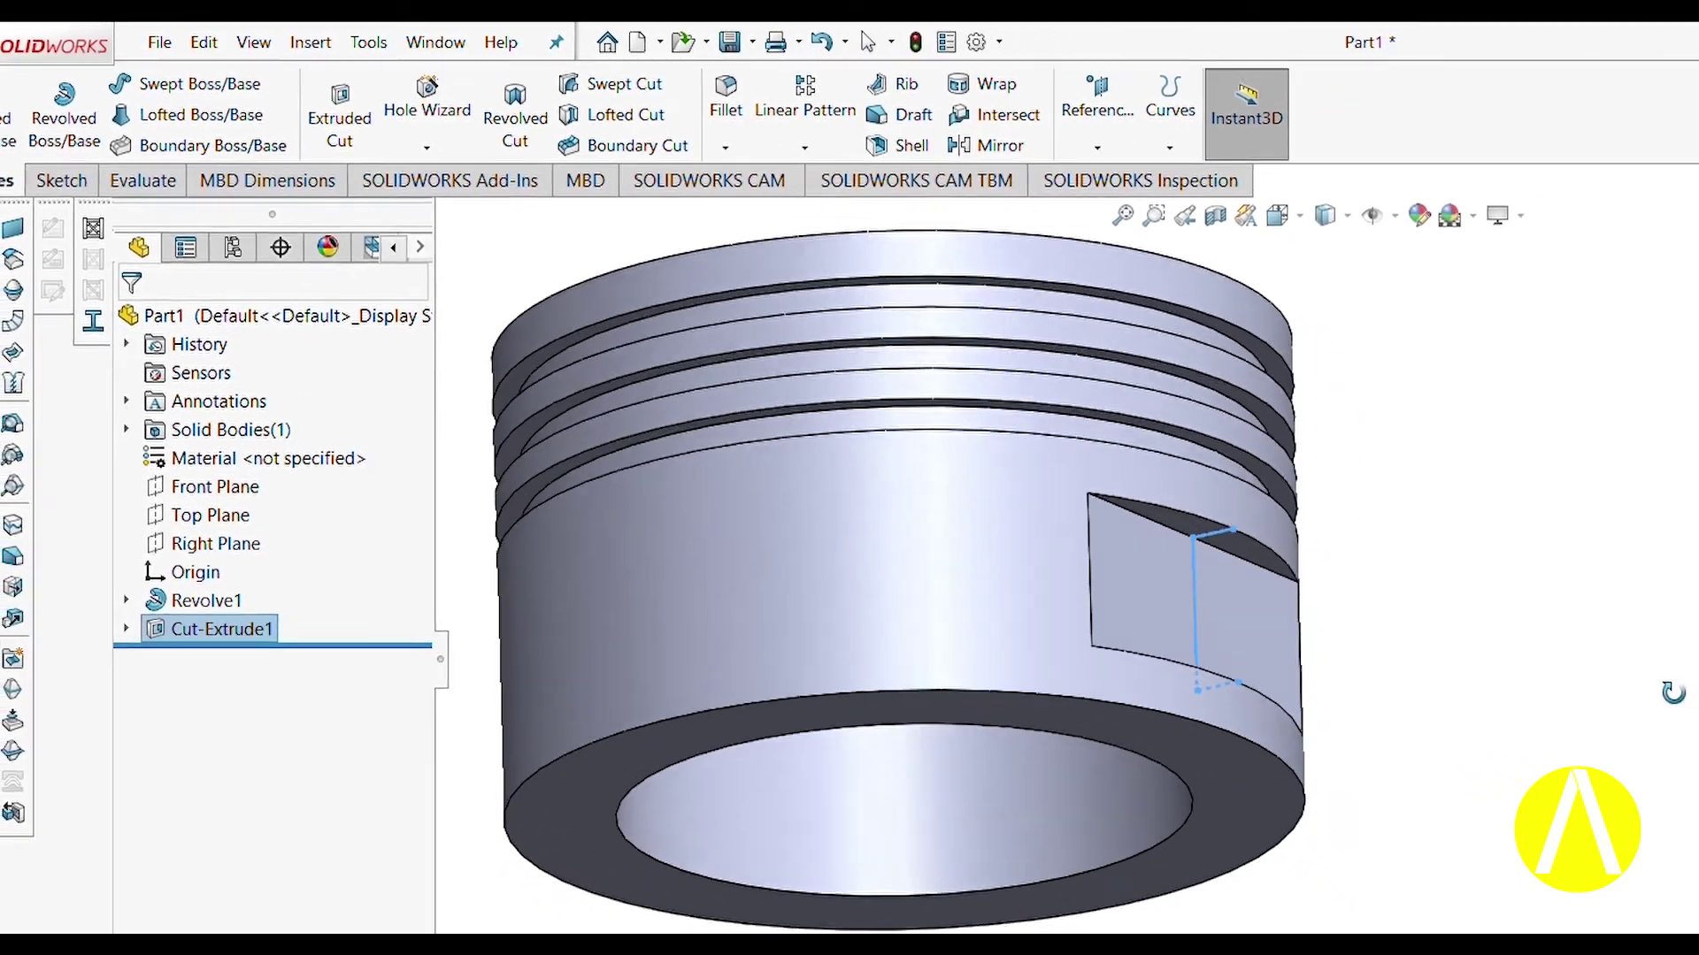
middle_click_drag(1685, 712, 1695, 812)
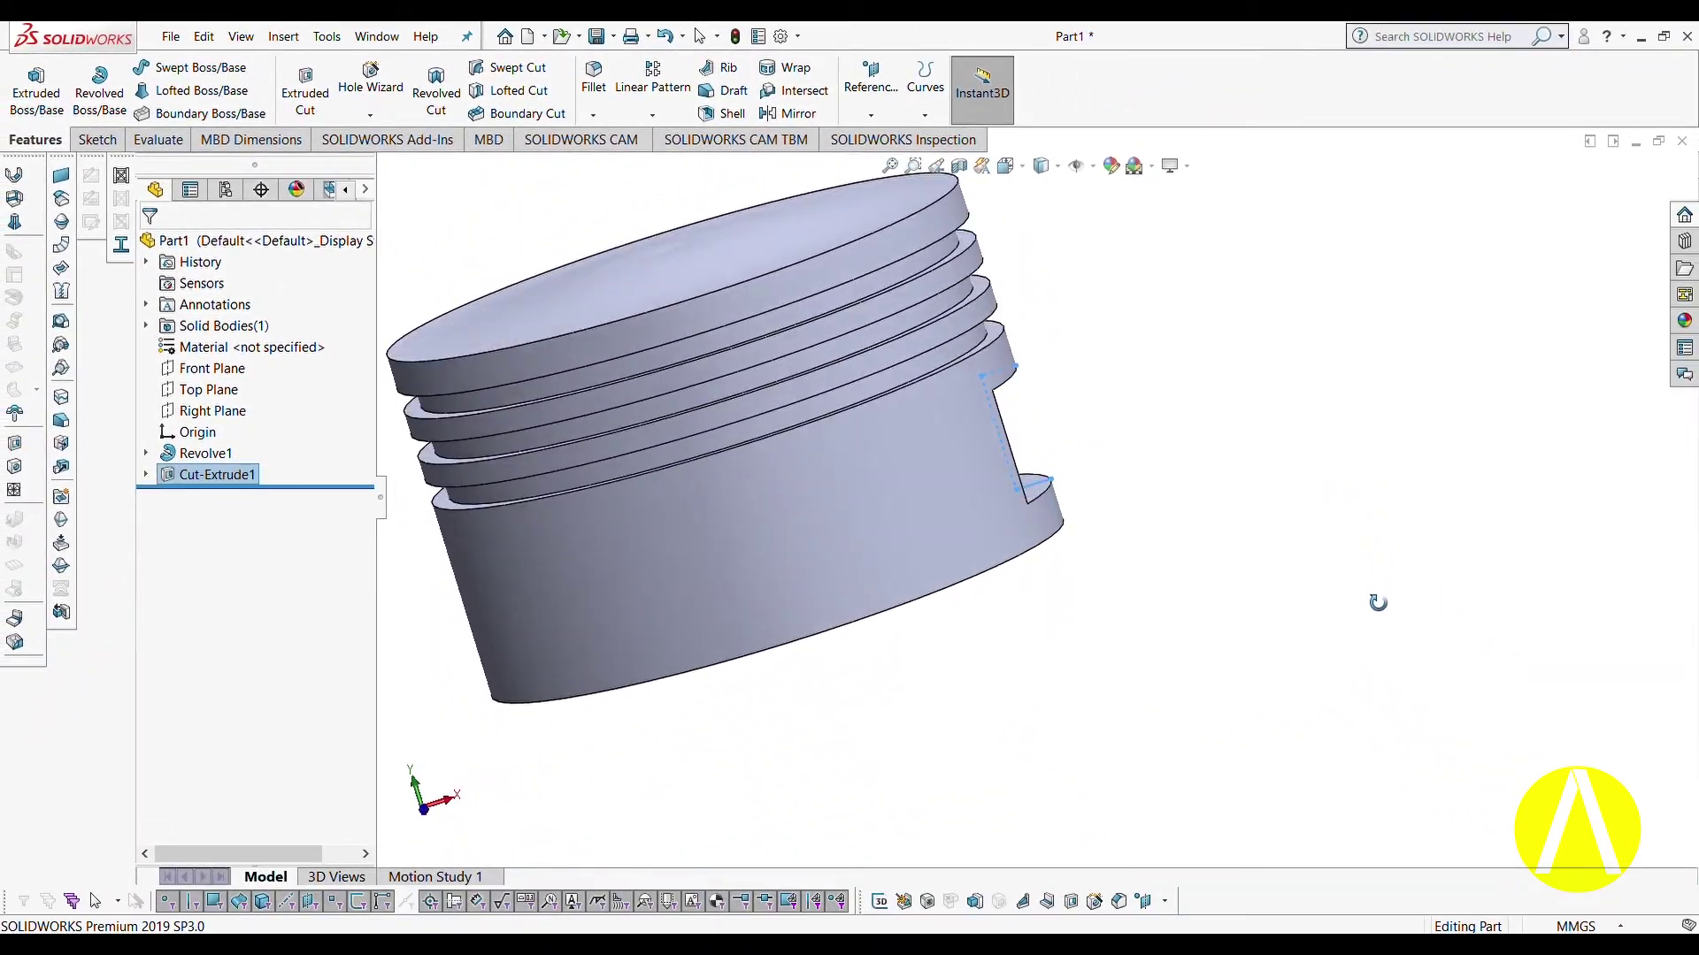
middle_click_drag(1378, 602, 1338, 607)
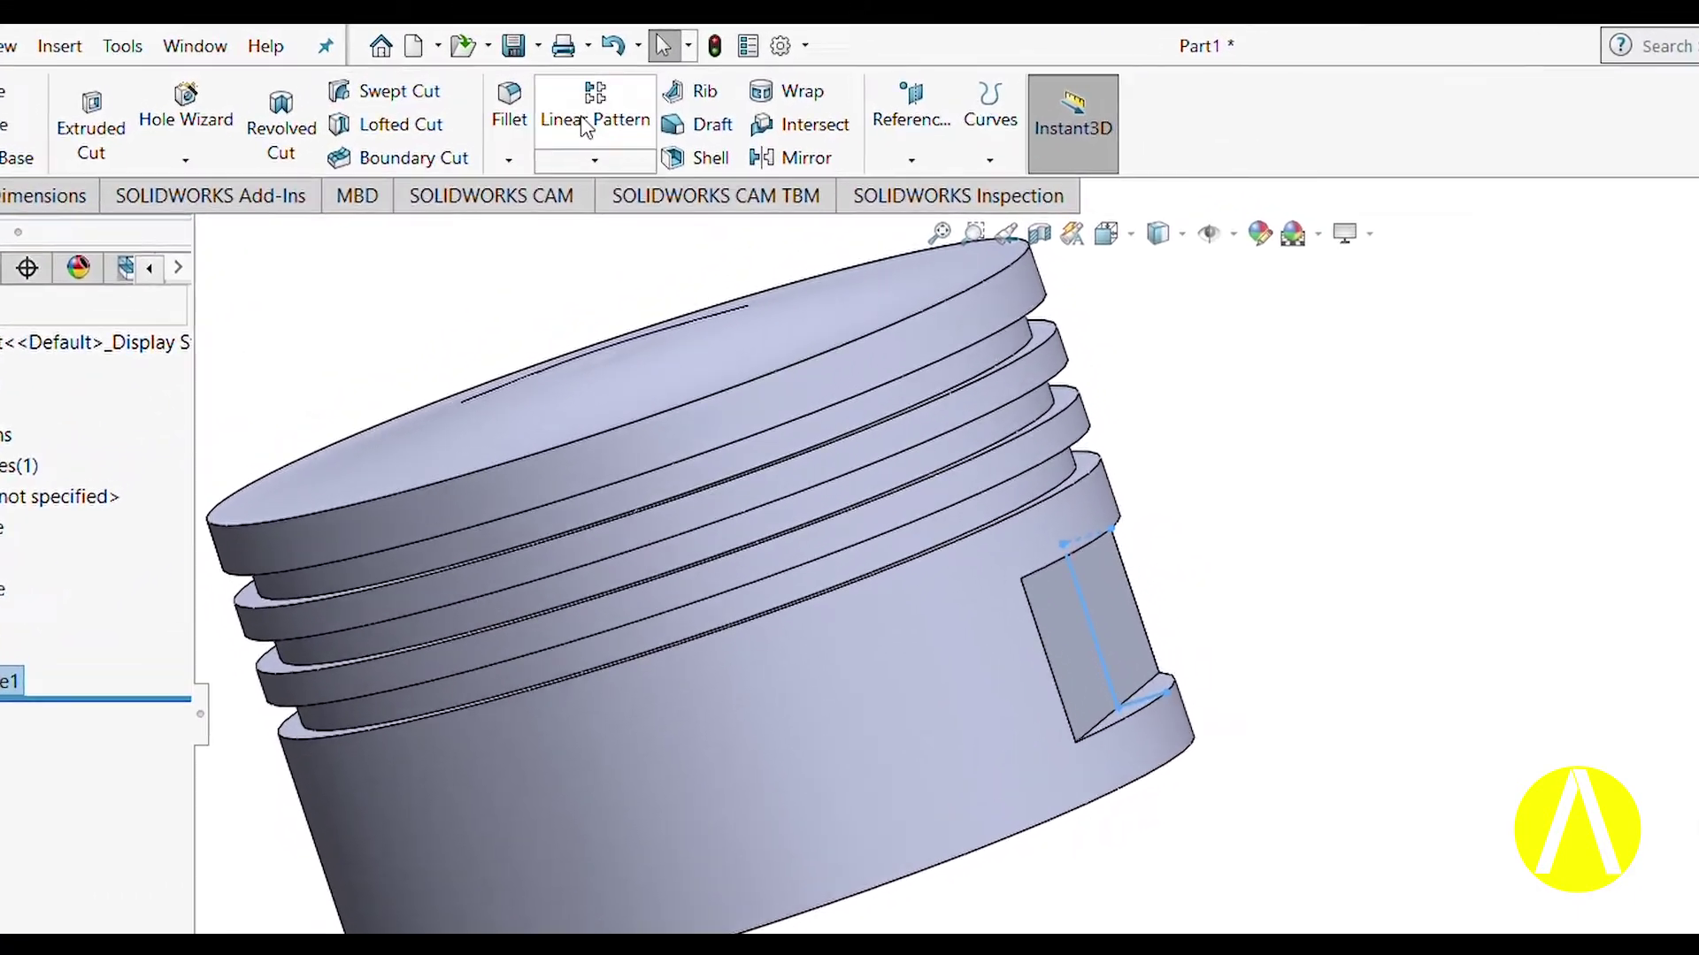
left_click(779, 156)
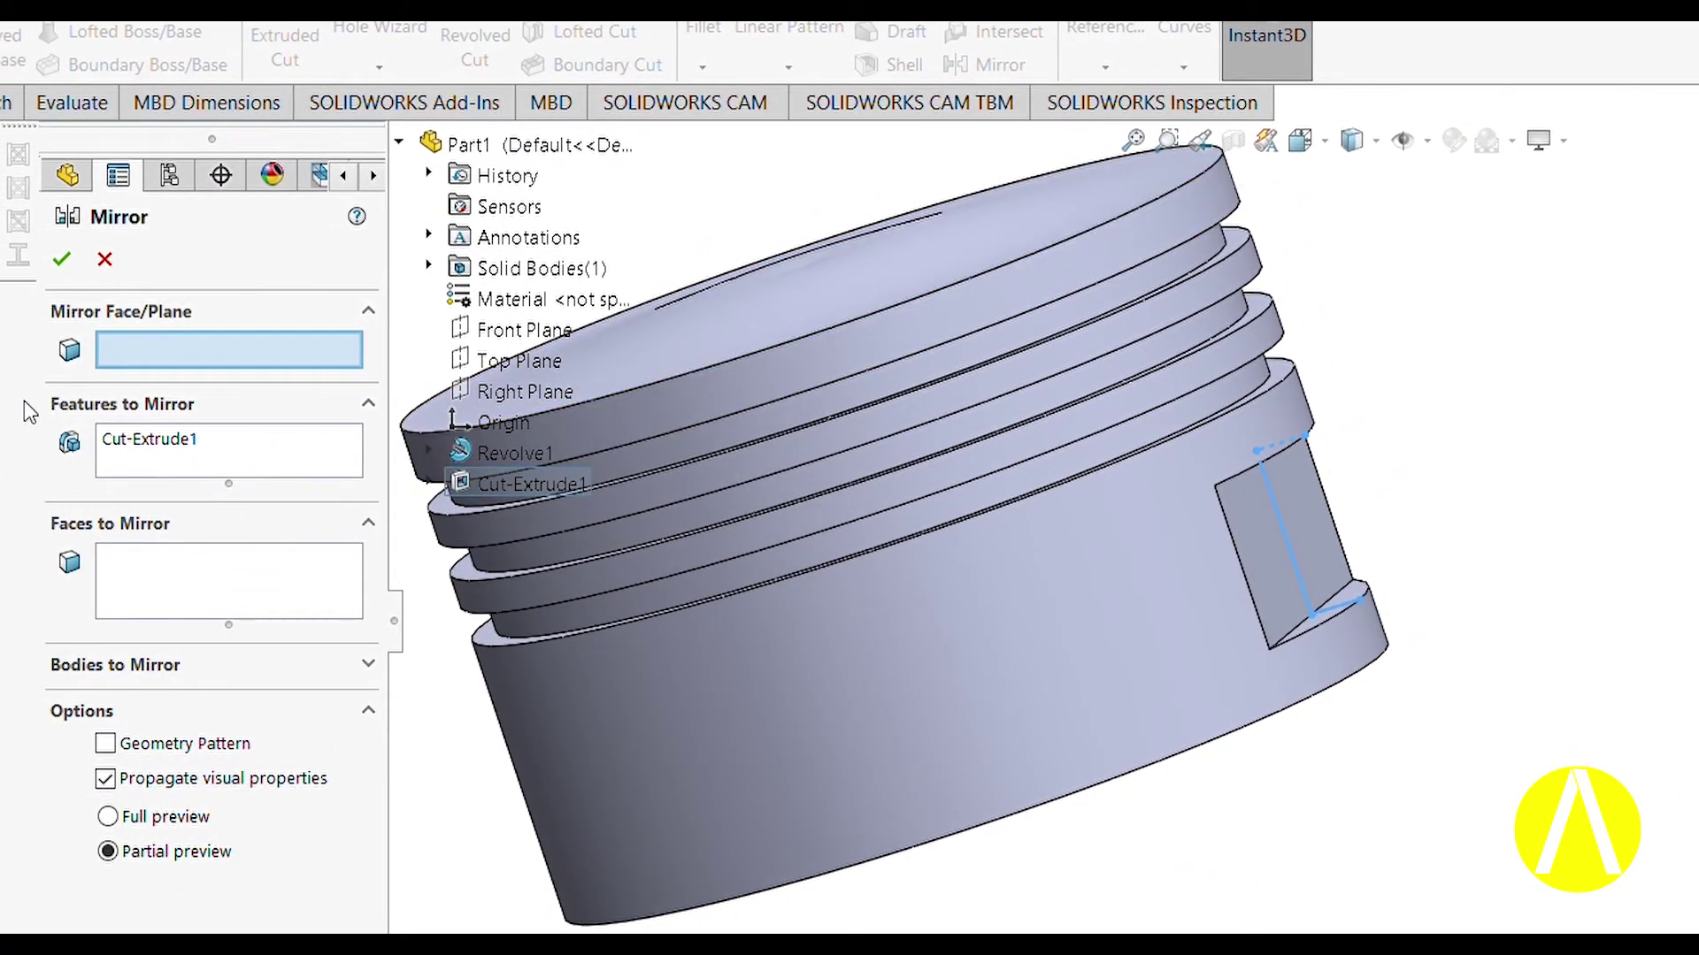
left_click(522, 399)
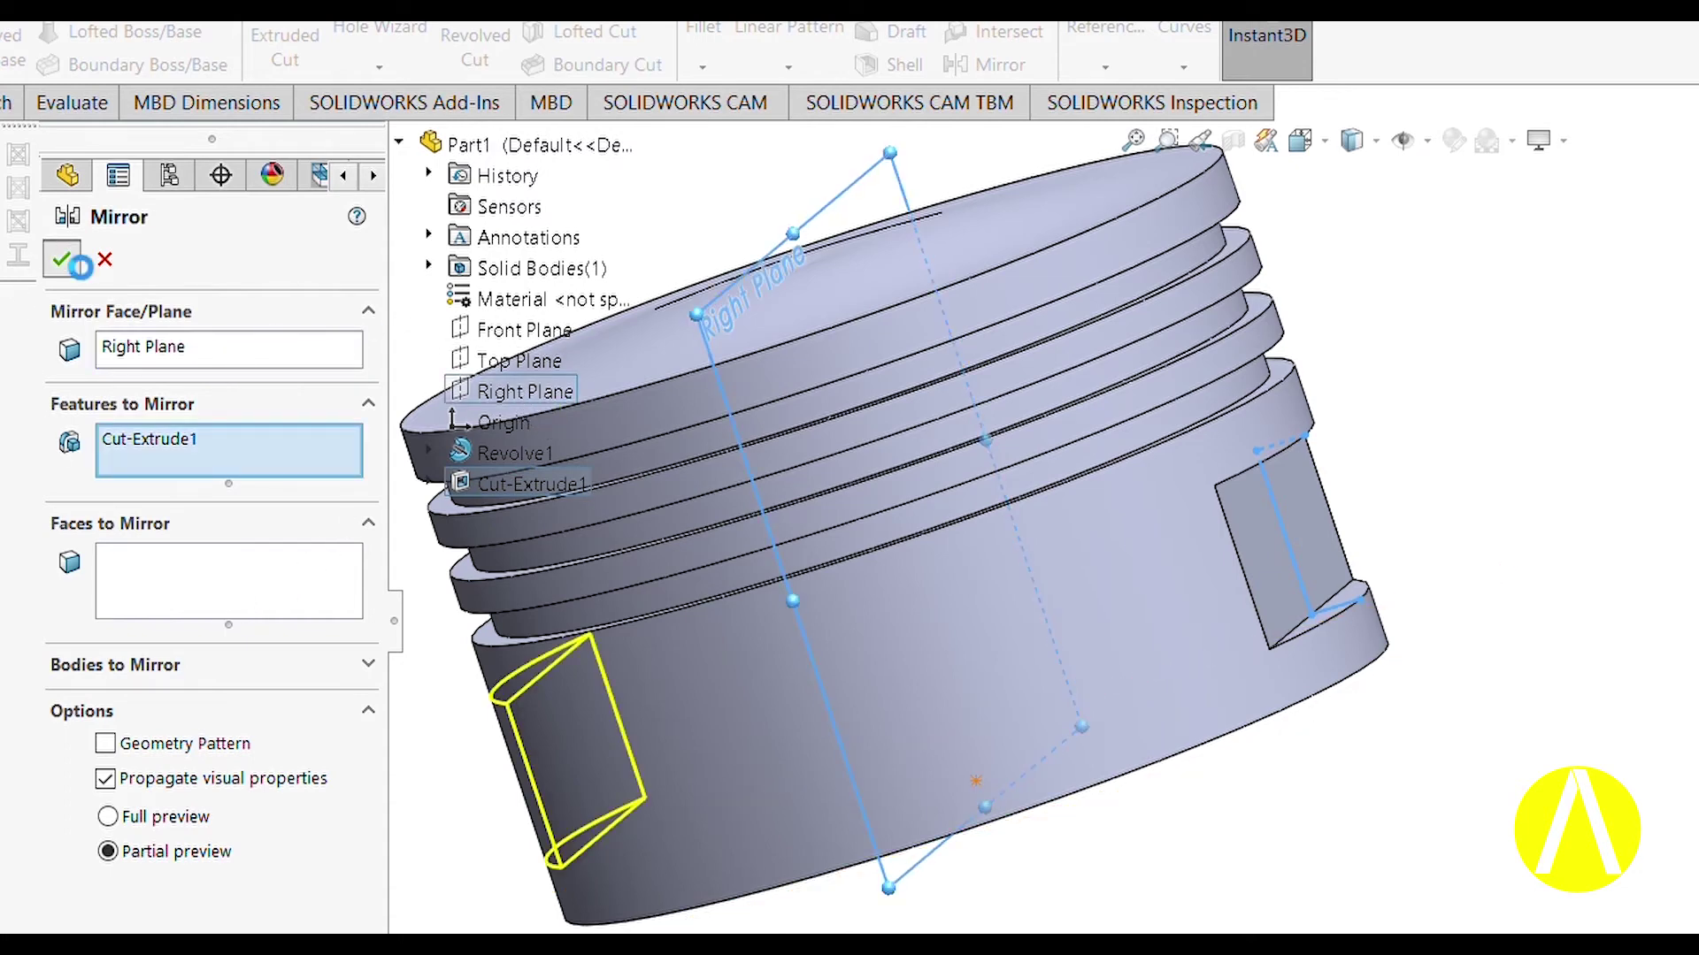
left_click(61, 259)
Start a sketch on the flat face of the mirrored recess and view it straight on.
middle_click_drag(595, 815, 797, 770)
scroll(687, 775, "down", 5)
scroll(860, 803, "up", 8)
scroll(953, 658, "down", 6)
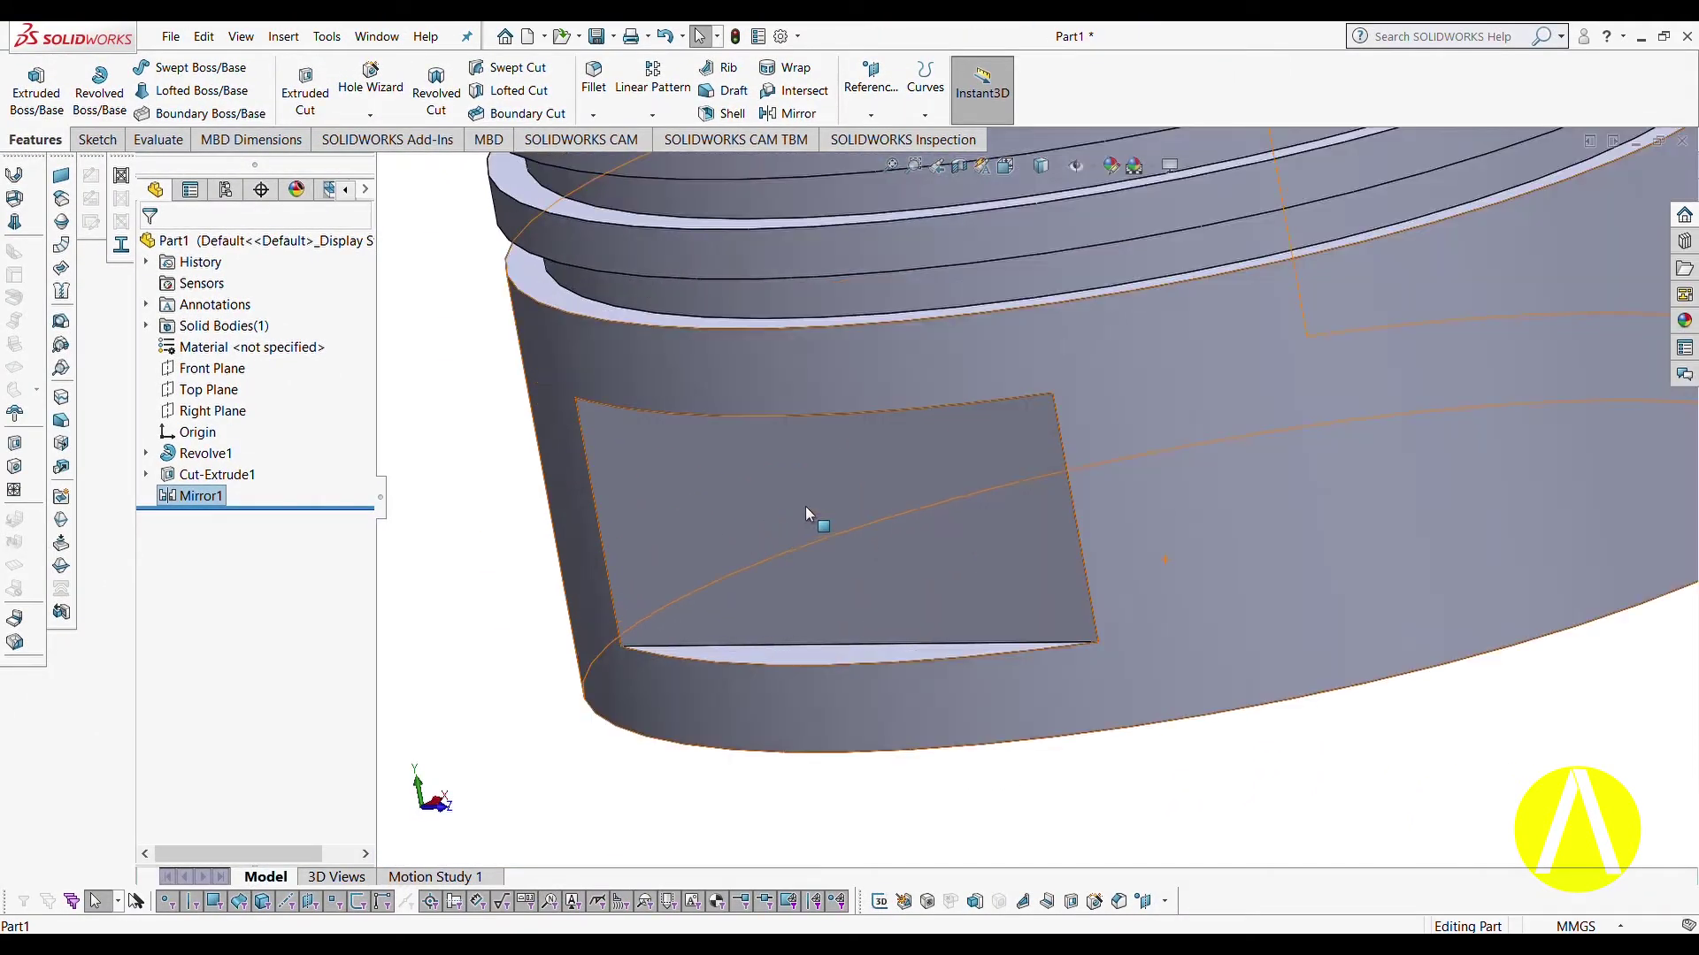
left_click(860, 522)
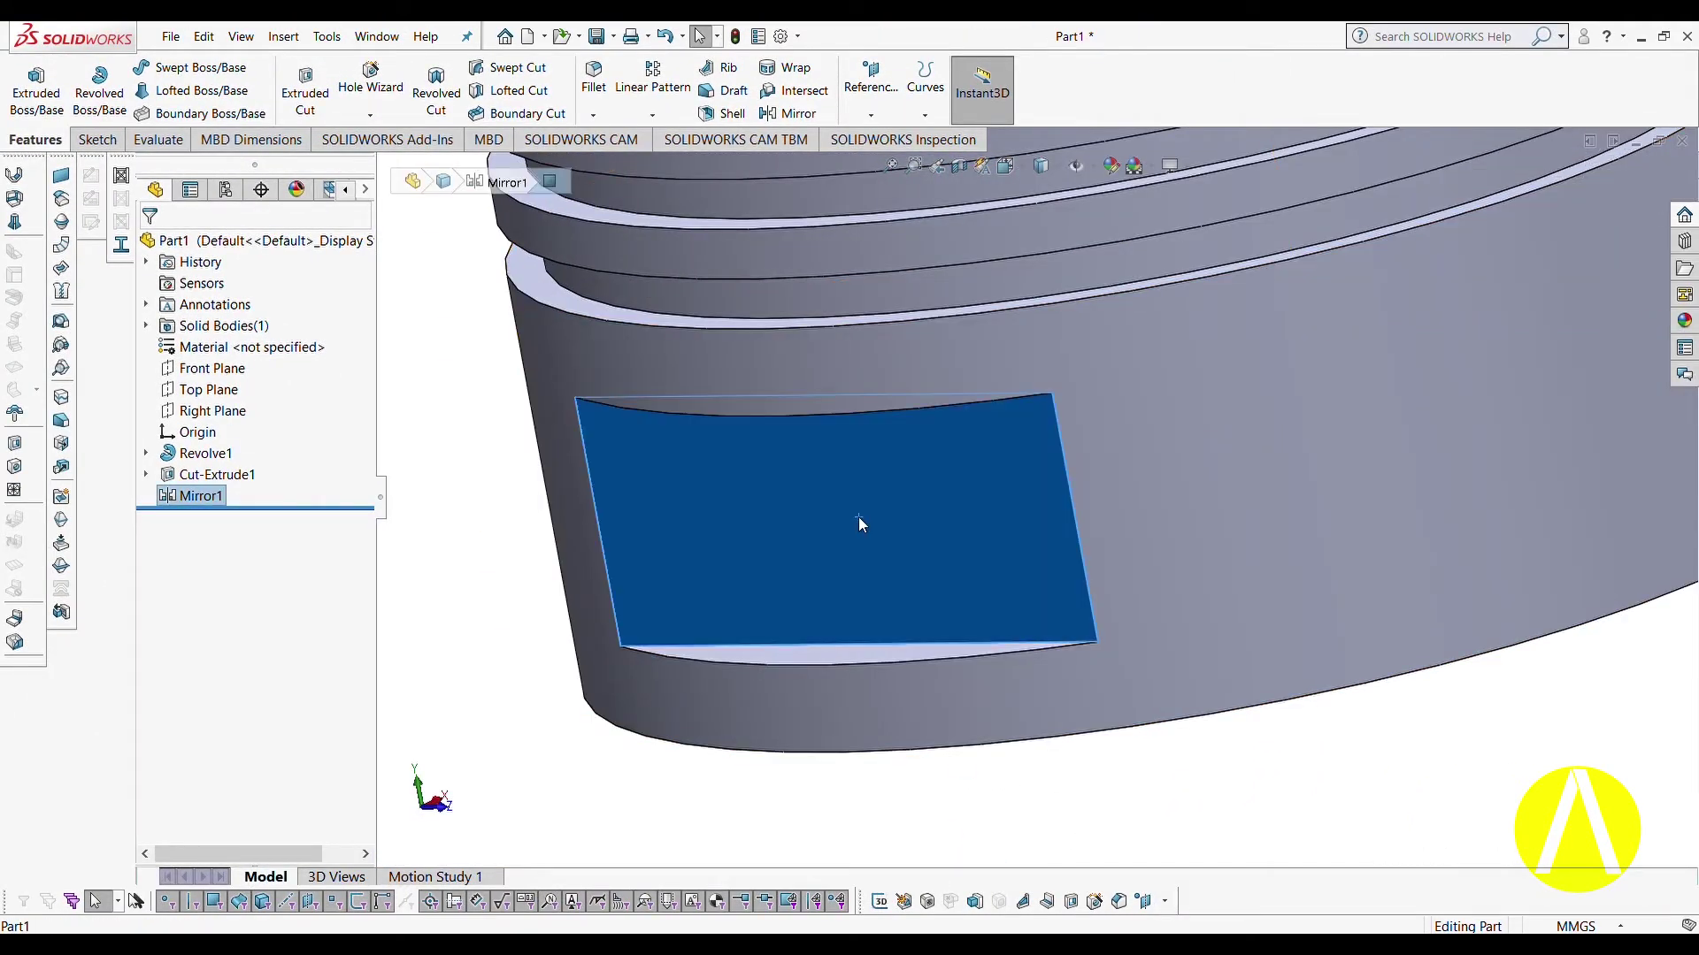
left_click(899, 488)
left_click(1017, 170)
left_click(1140, 371)
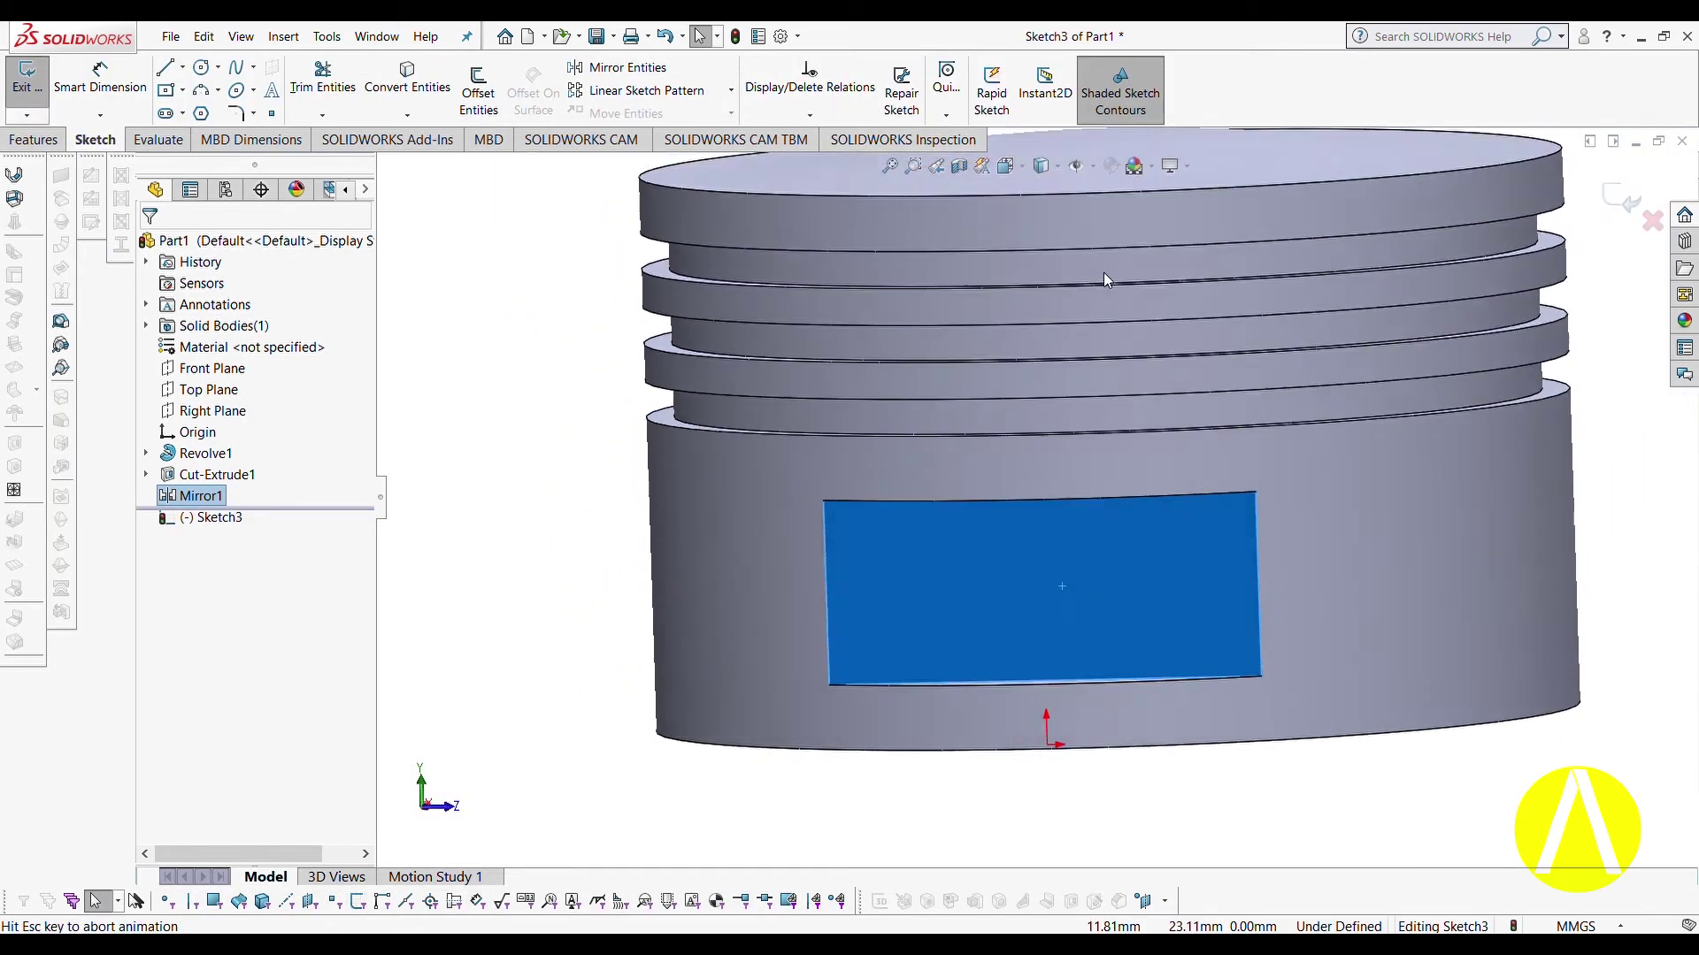
scroll(1071, 607, "down", 3)
scroll(1052, 614, "down", 2)
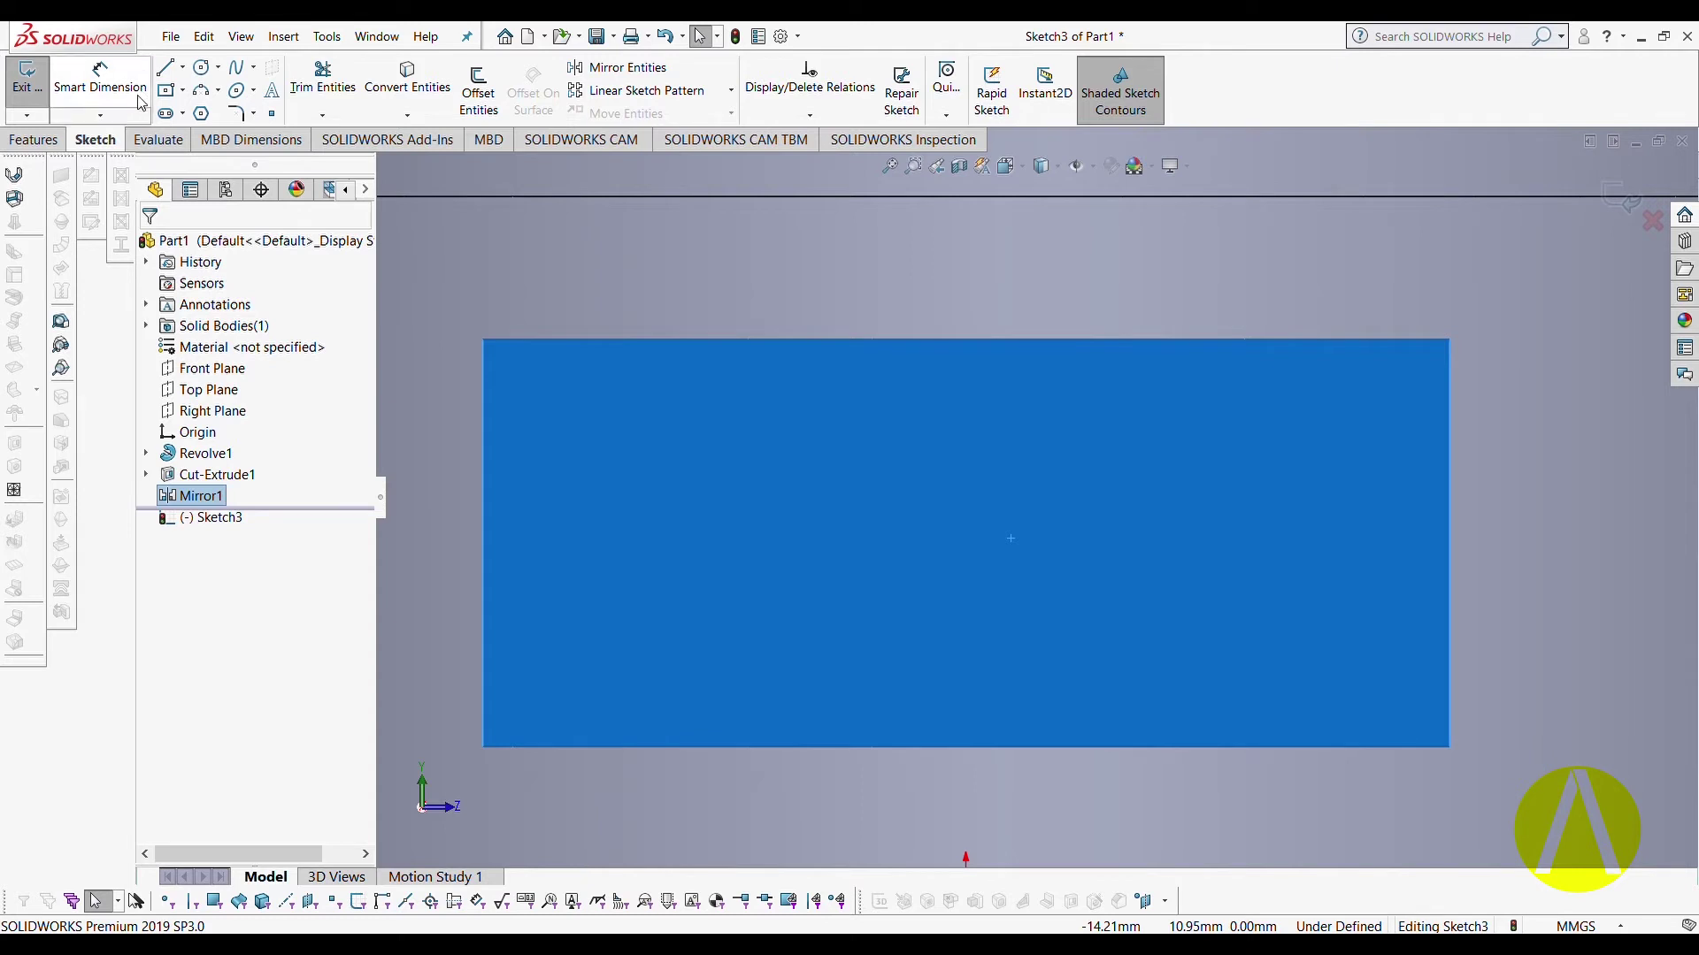
Sketch a circle of about 4 mm radius at the middle of the recess face and dimension its diameter as 8 mm.
left_click(216, 69)
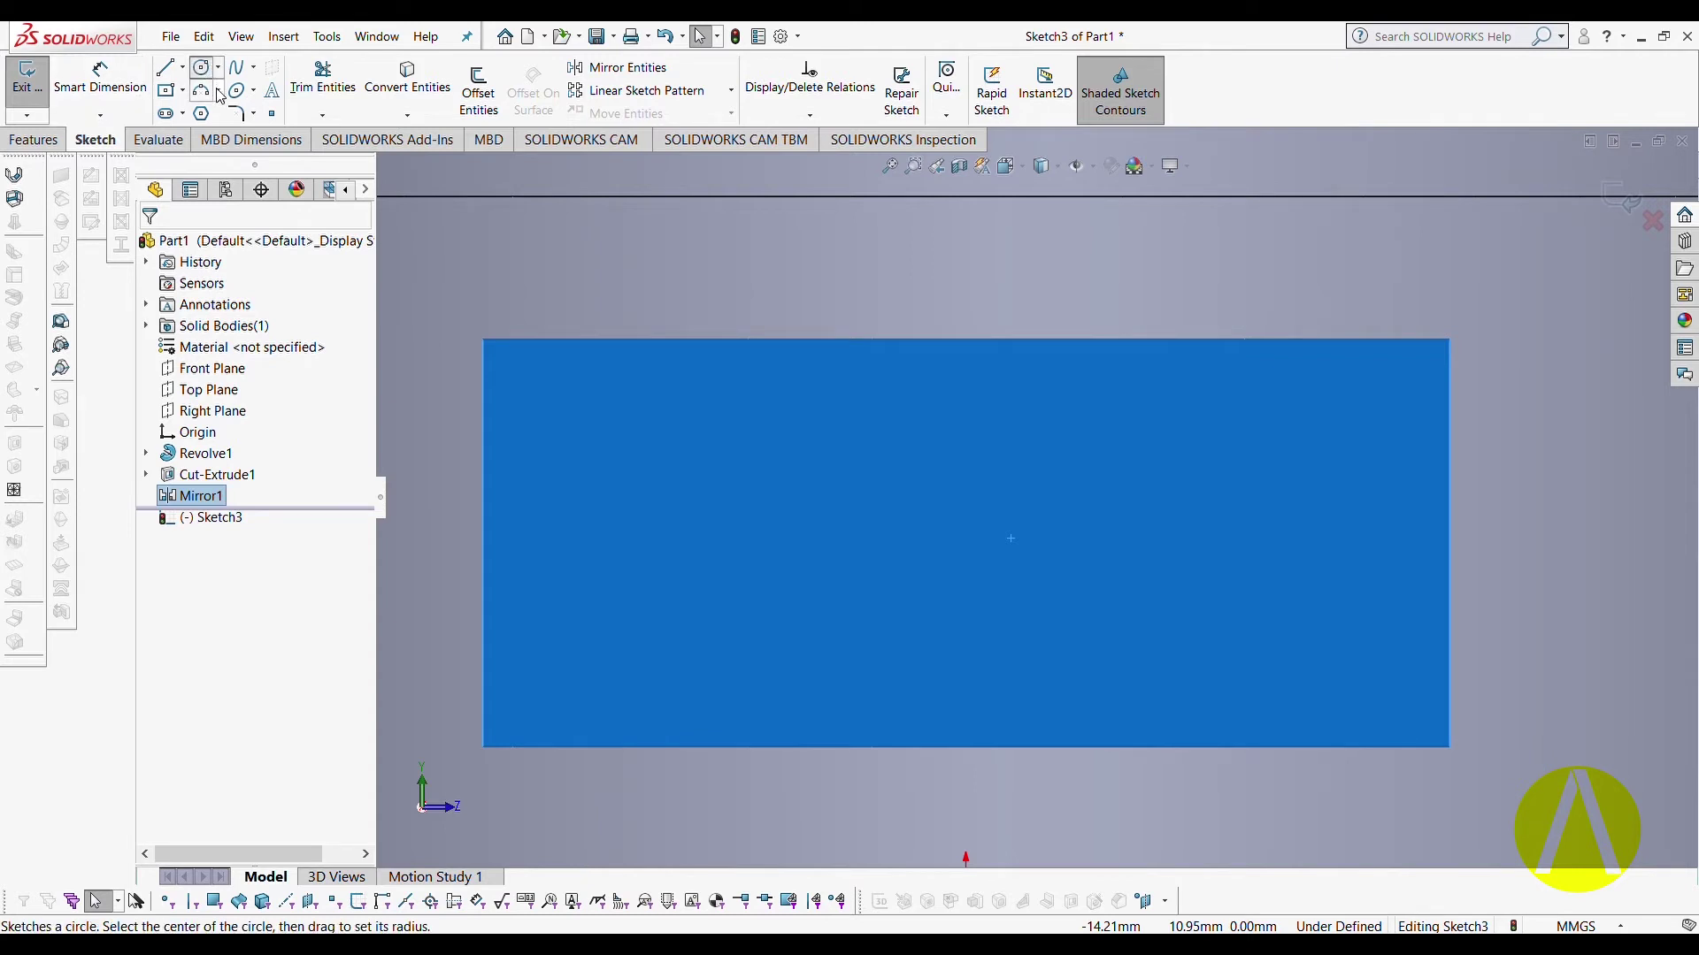
scroll(942, 863, "up", 5)
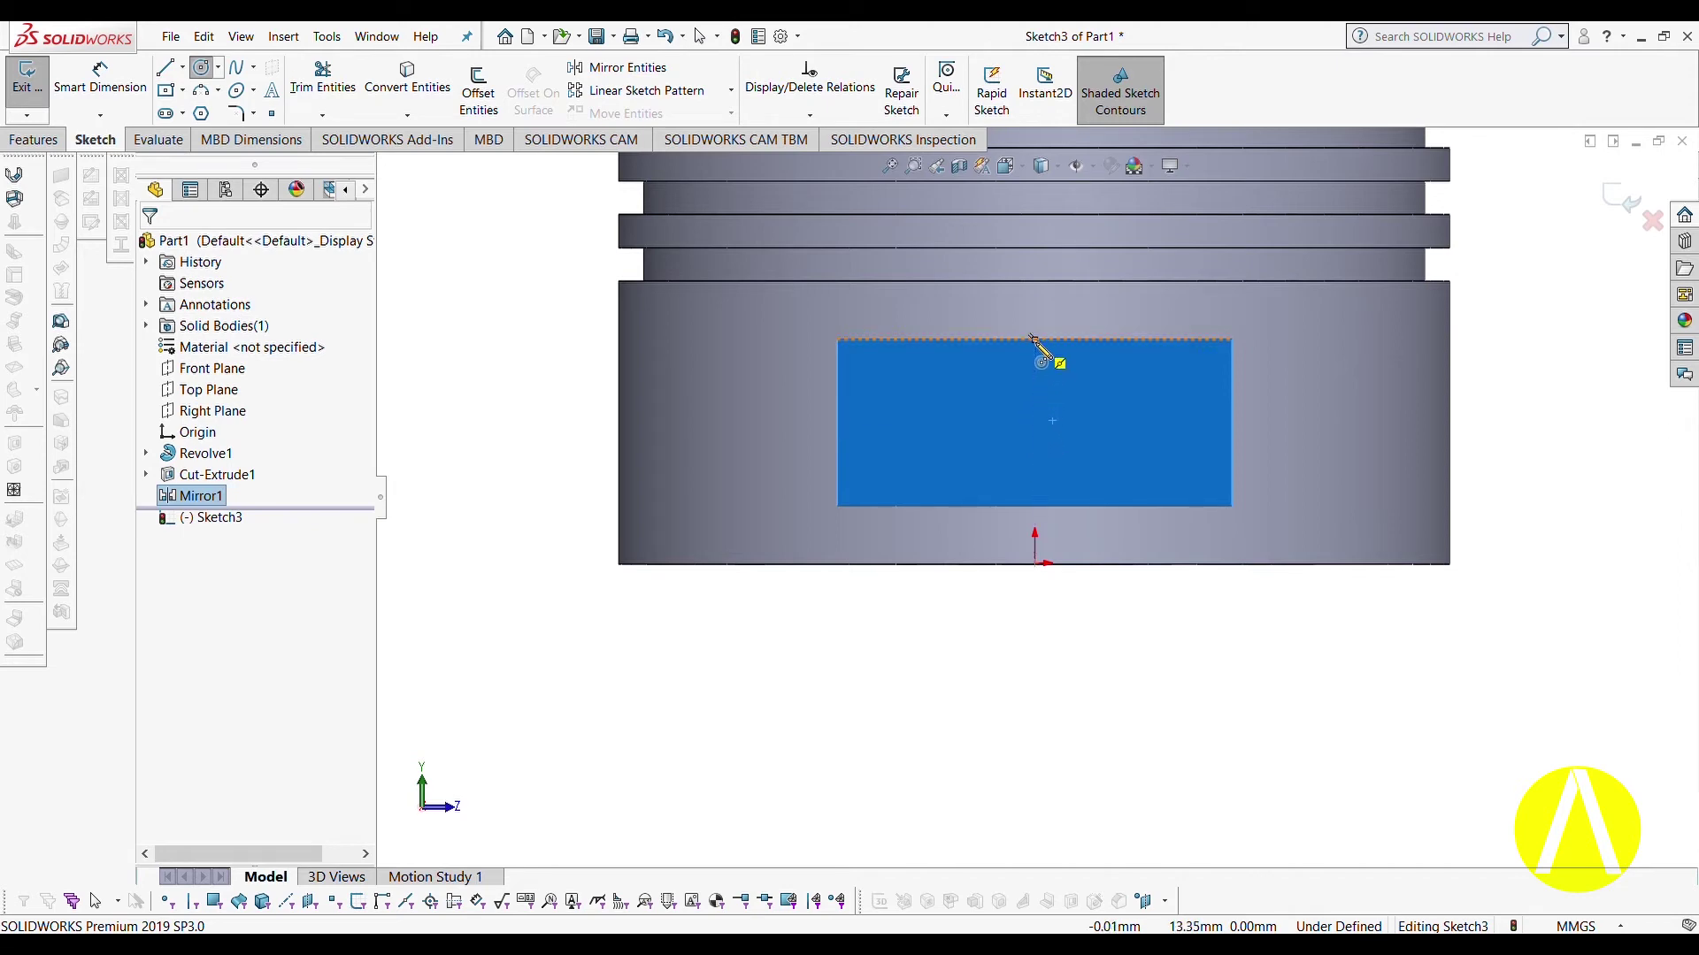
left_click(1035, 424)
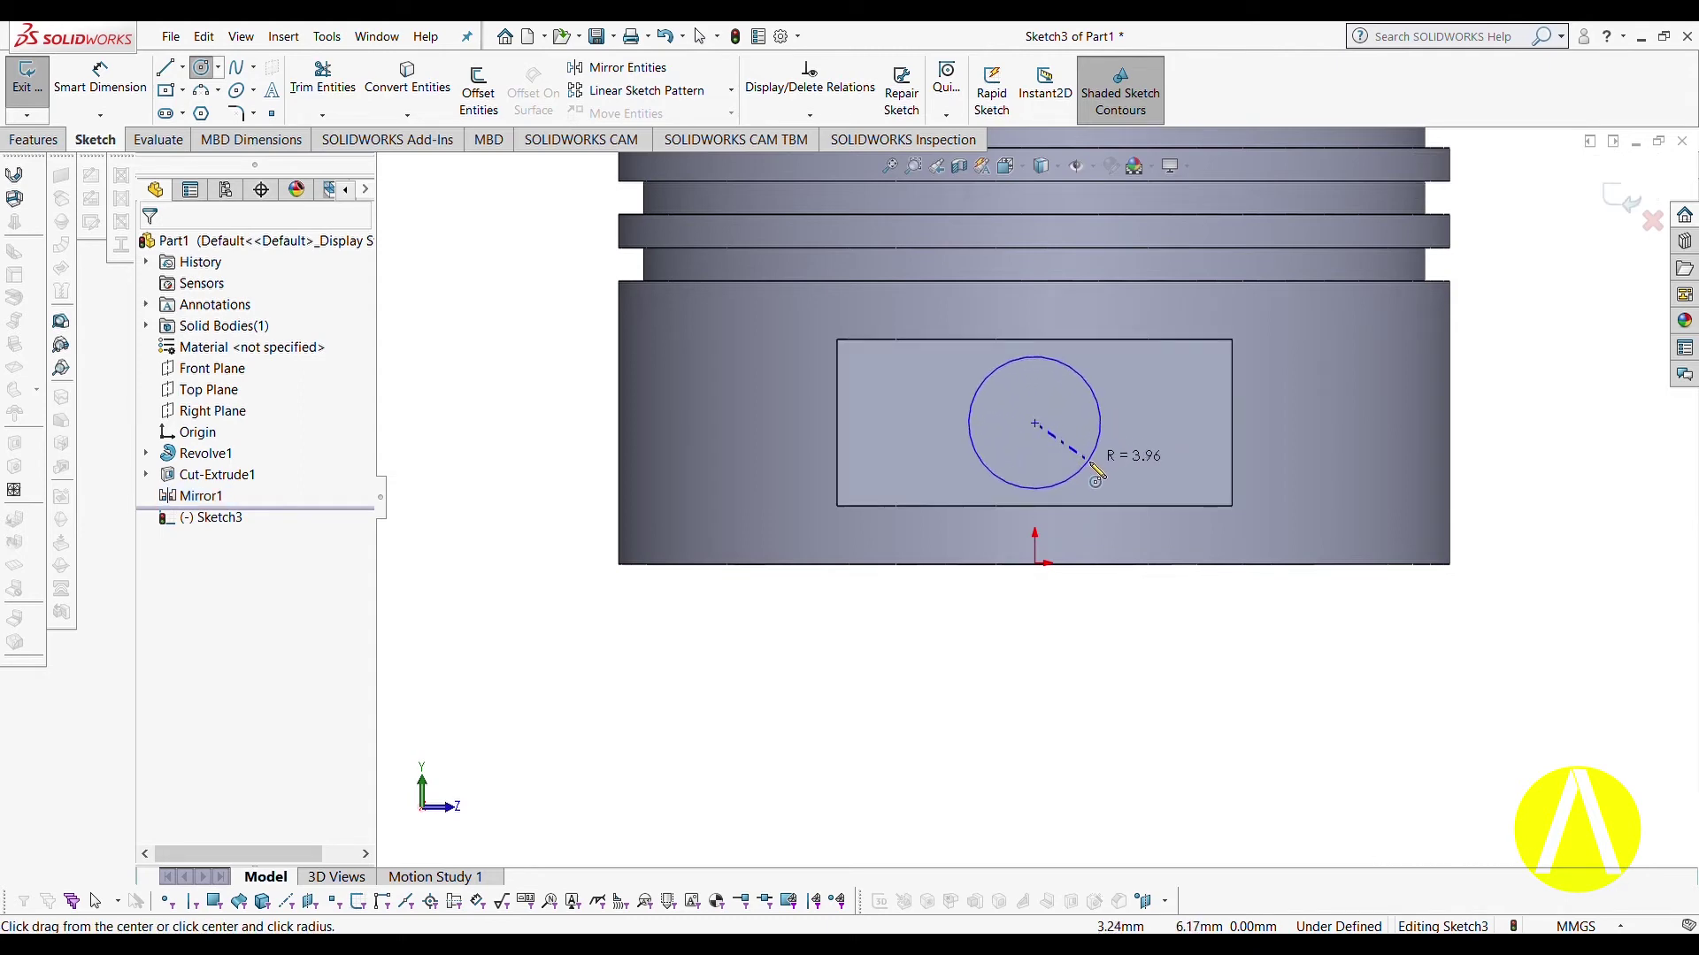
left_click(1092, 466)
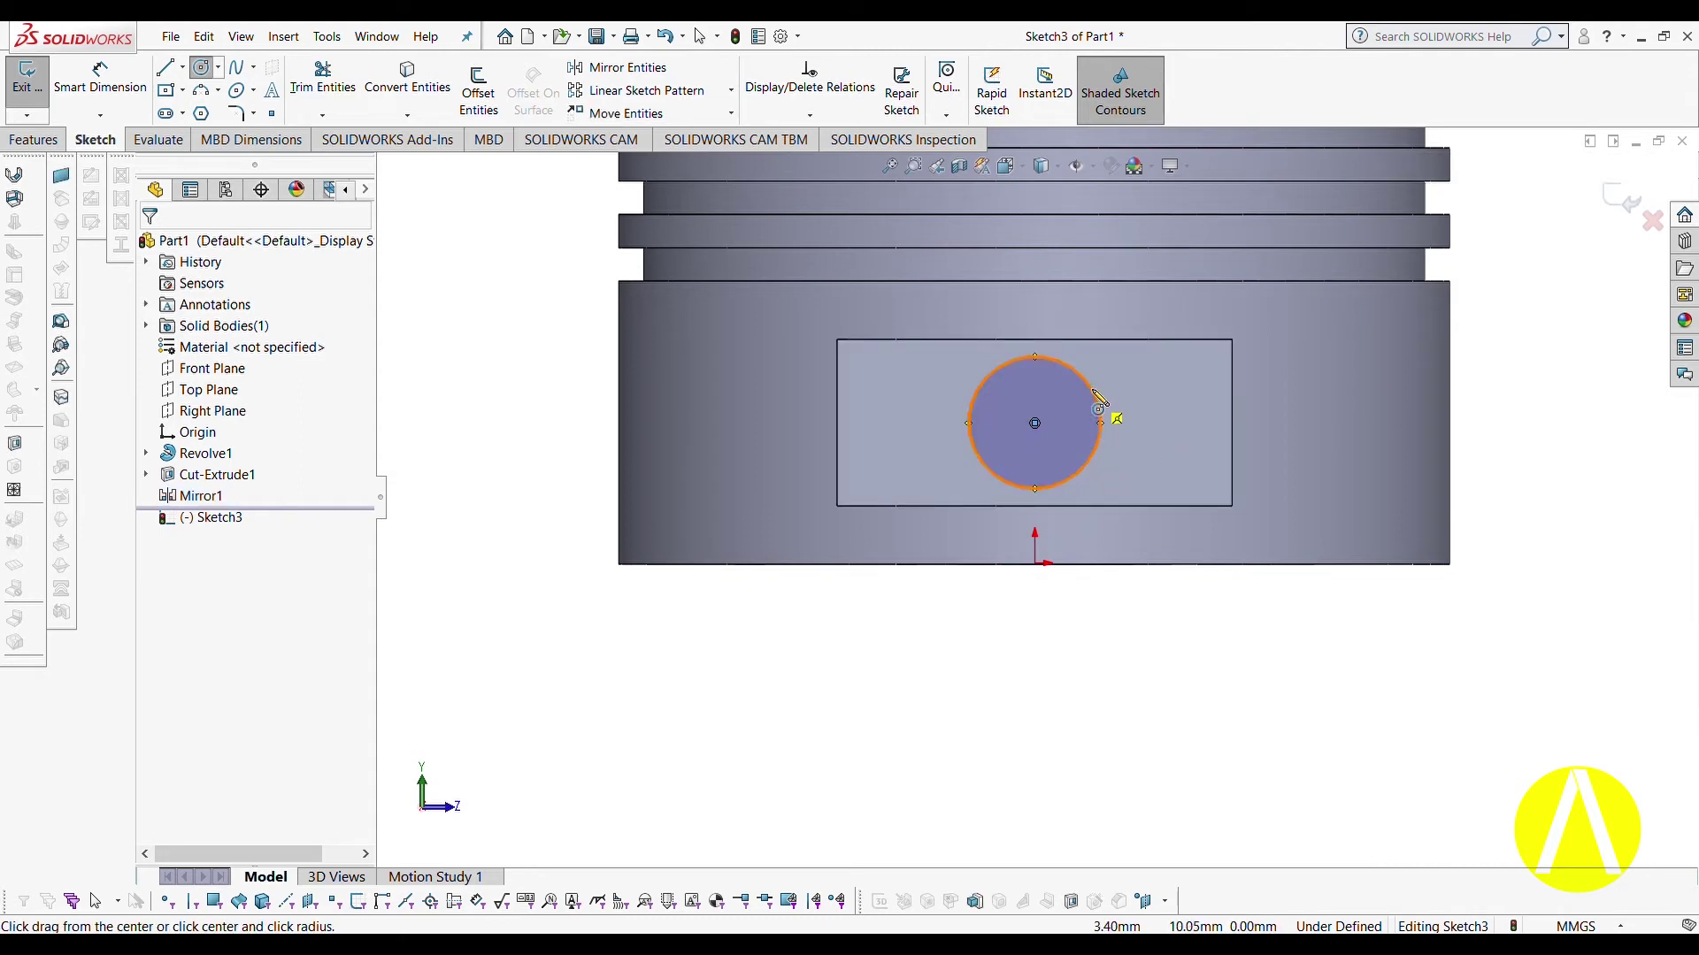
key("d")
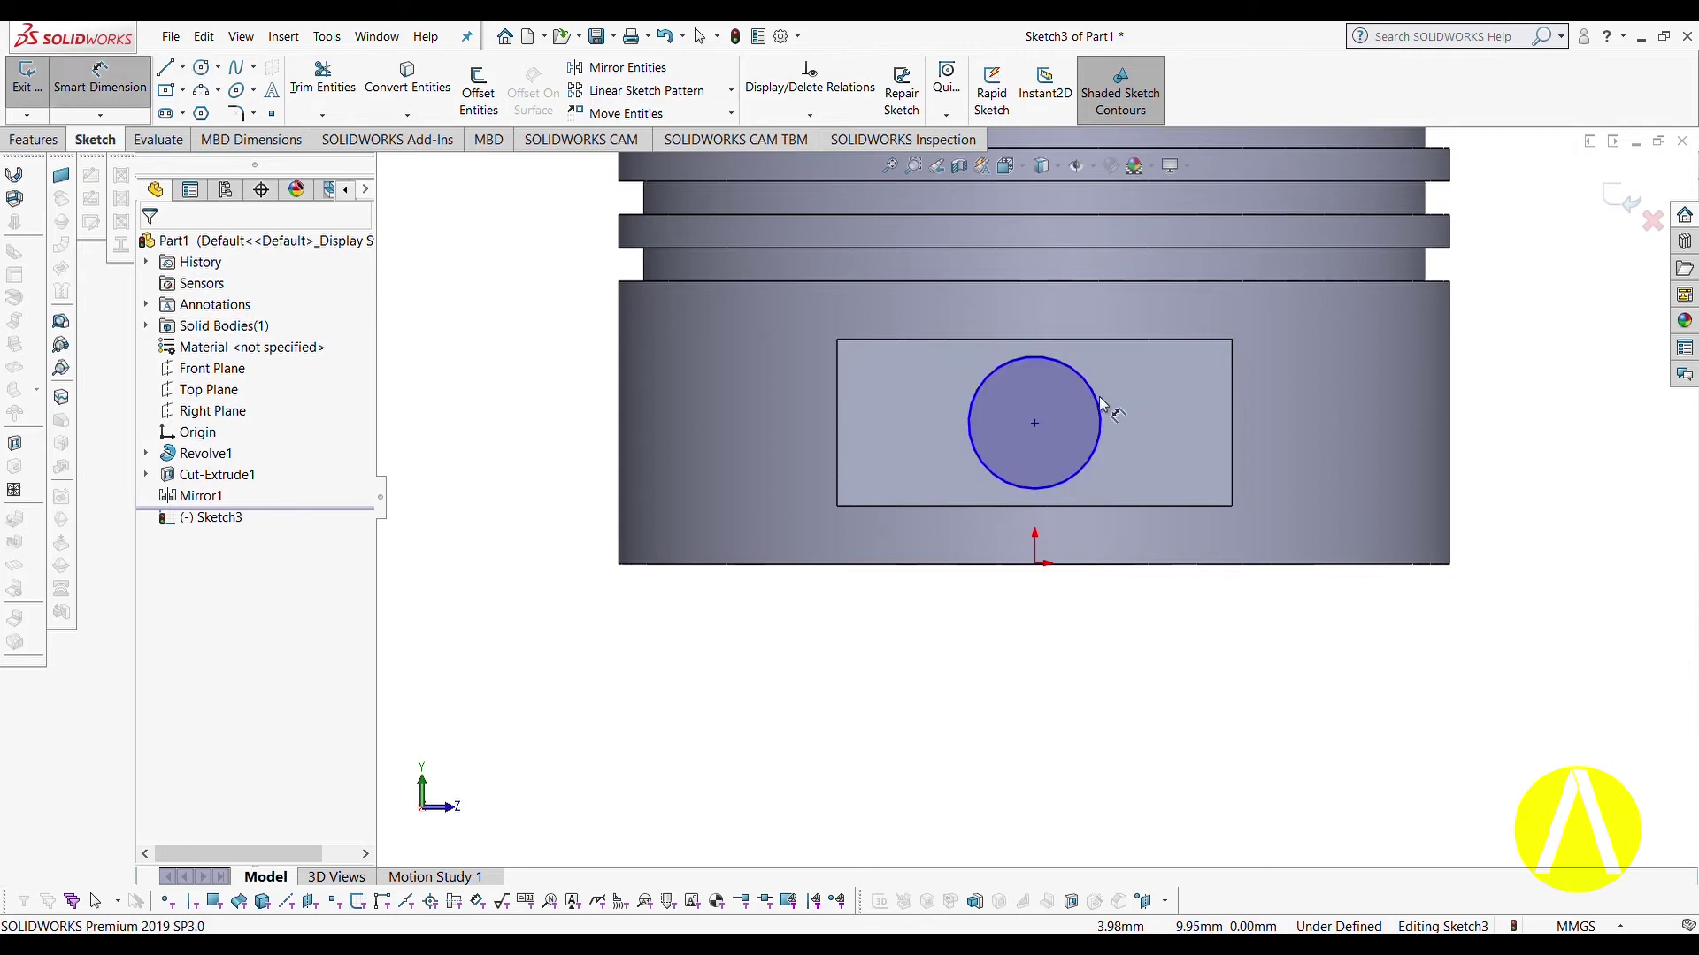
left_click(1100, 407)
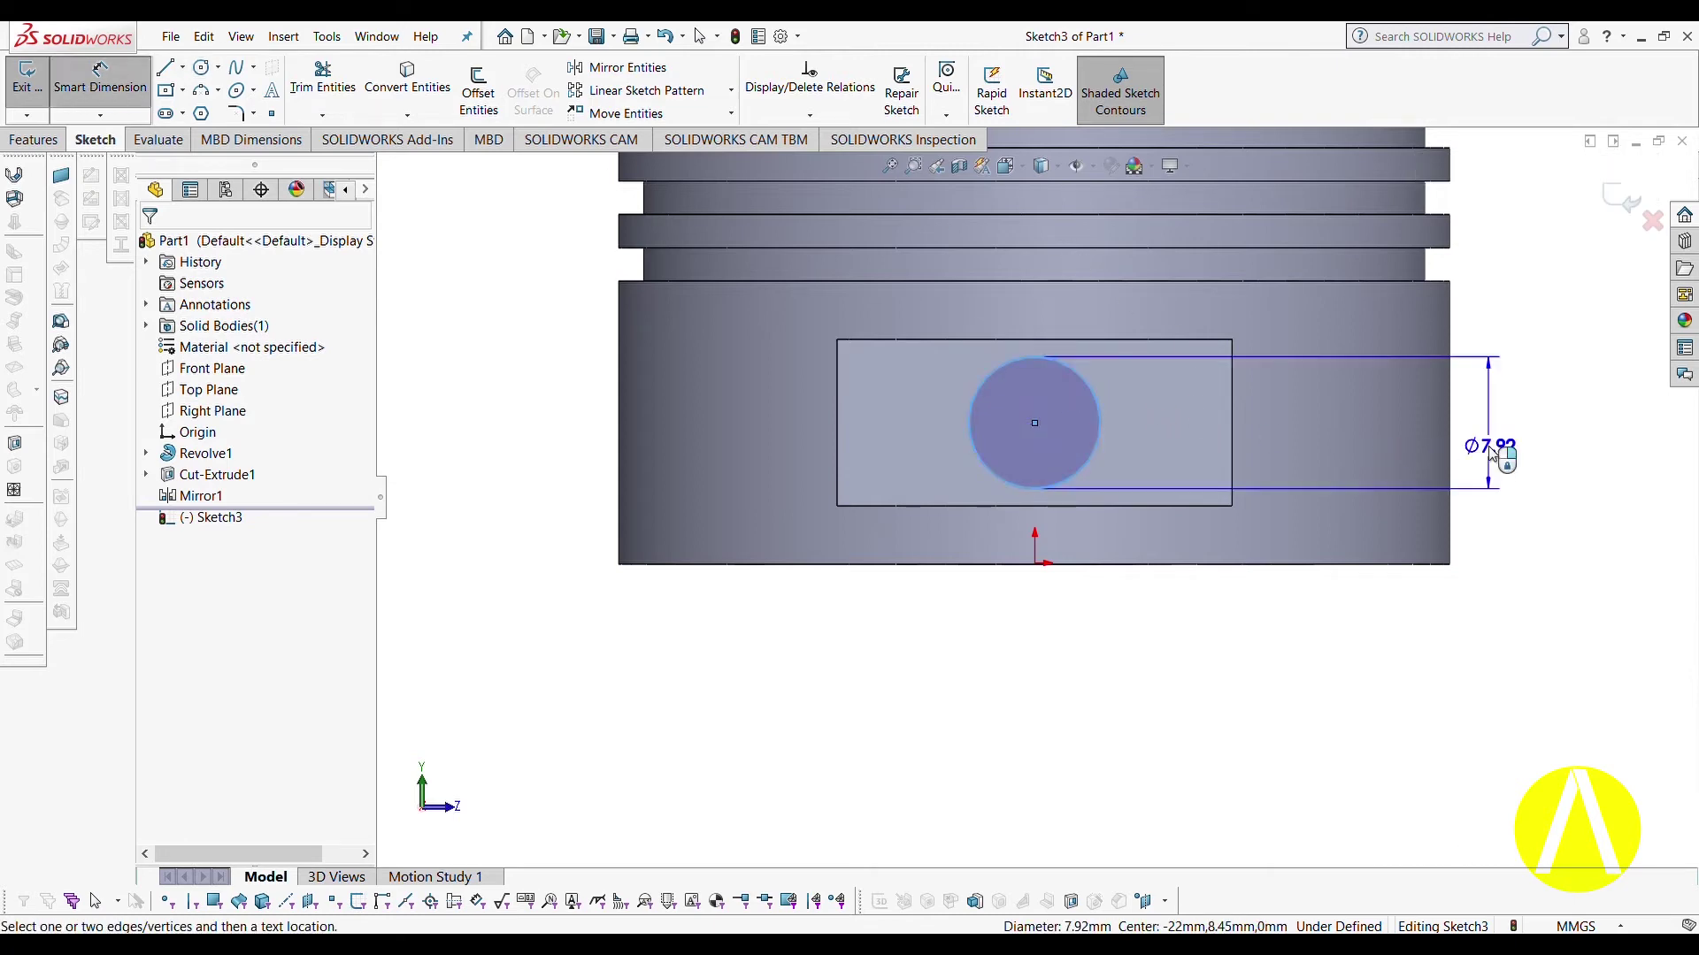
left_click(1518, 433)
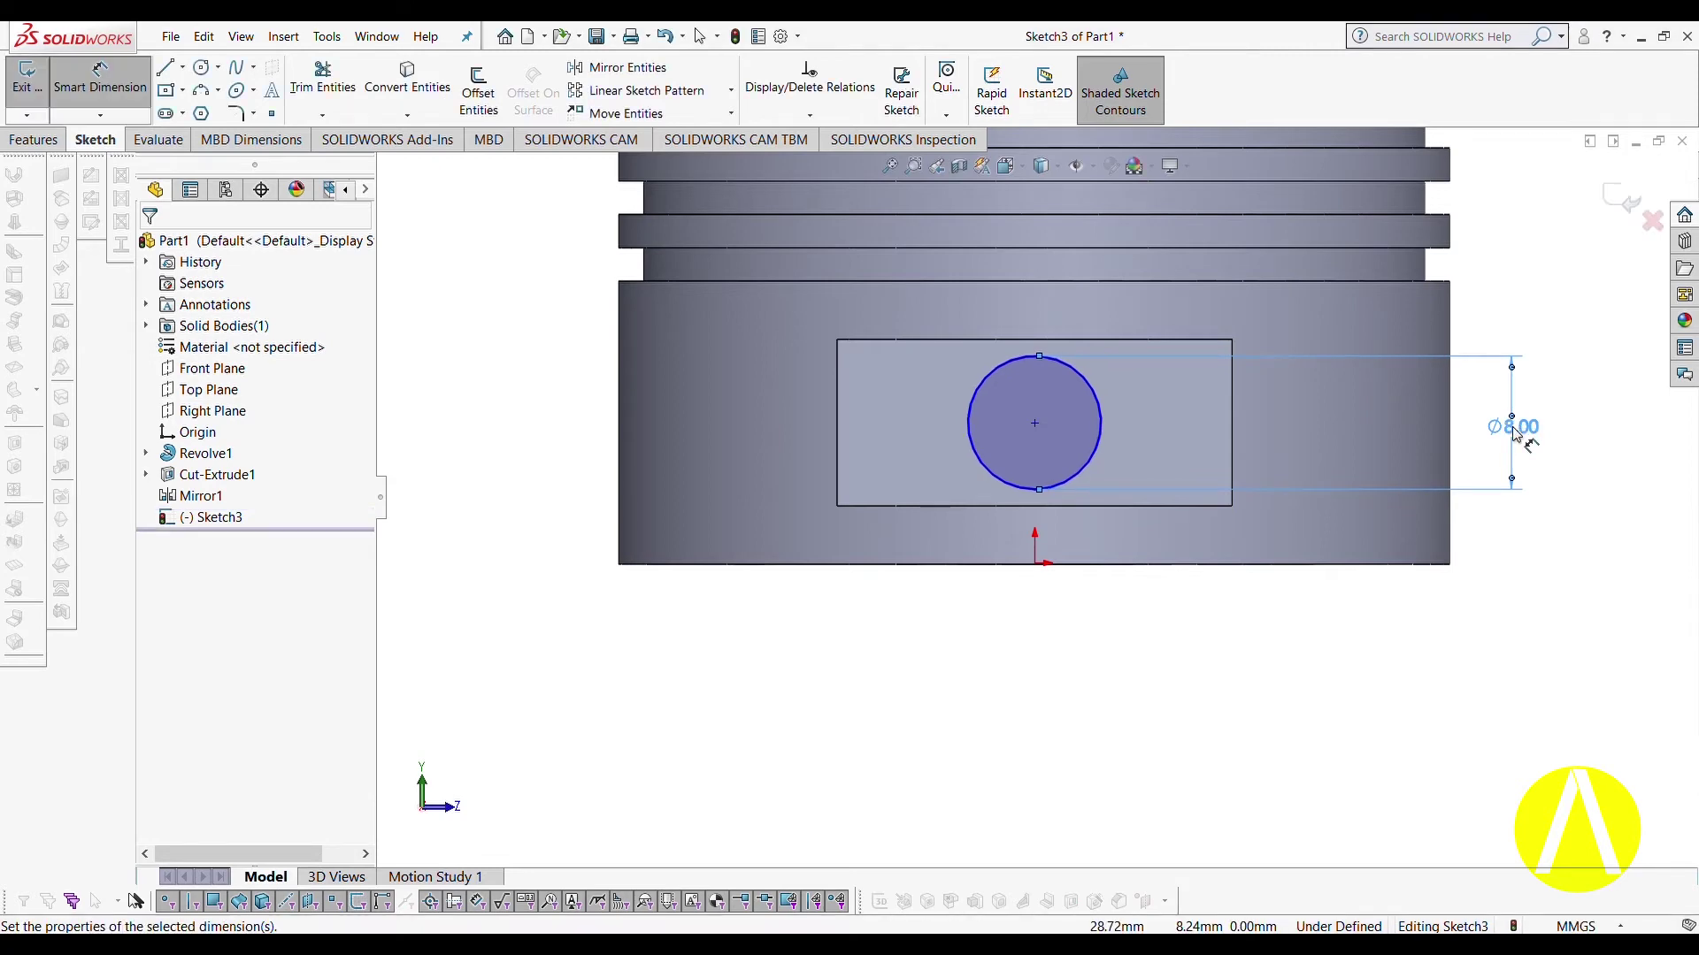
Sketch a smaller circle from the same centre point with about 2.75 mm radius and set its diameter to 5 mm.
left_click(202, 68)
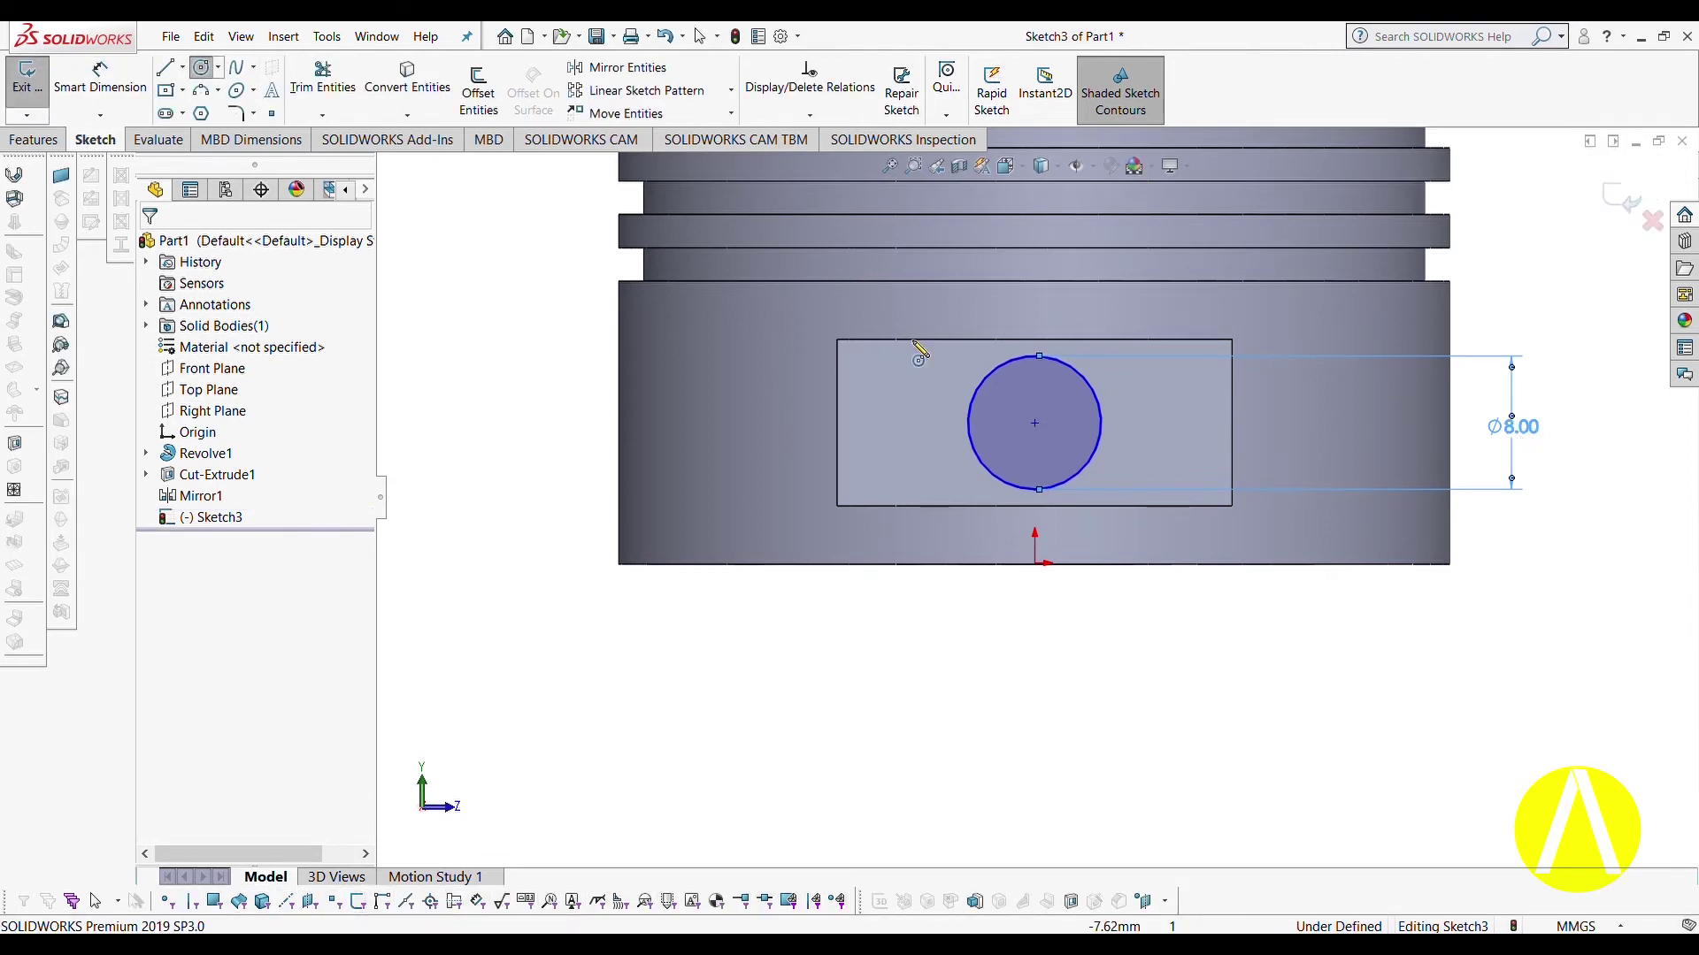
left_click(1035, 424)
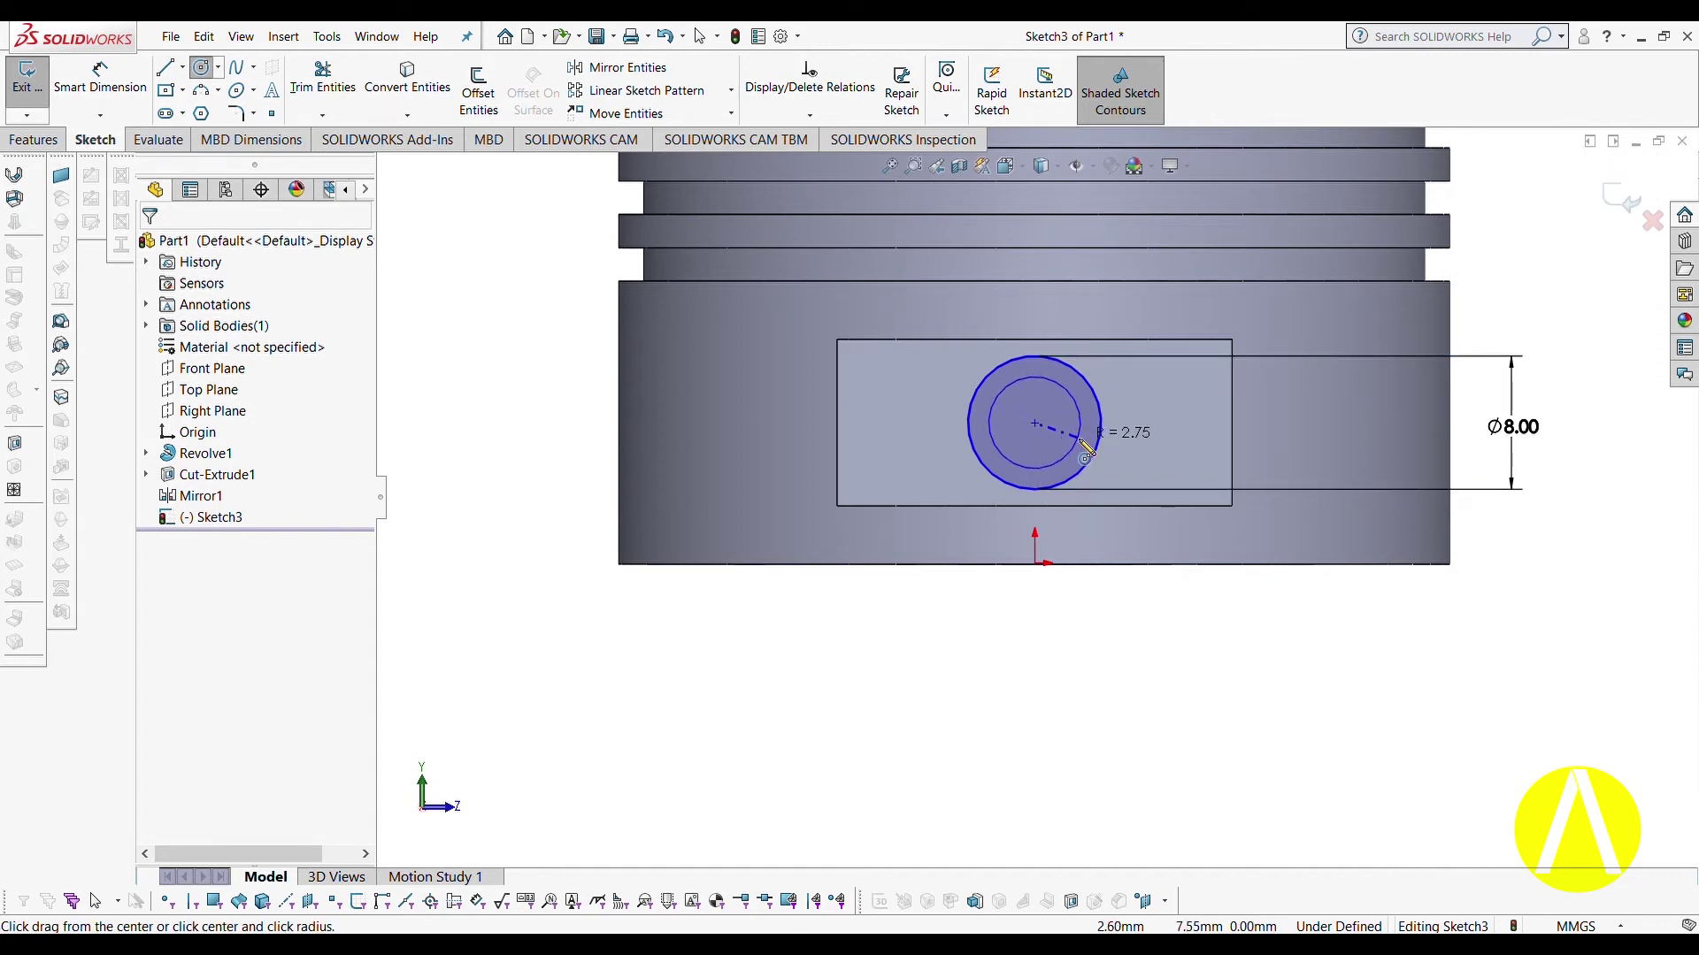
left_click(1080, 441)
key("d")
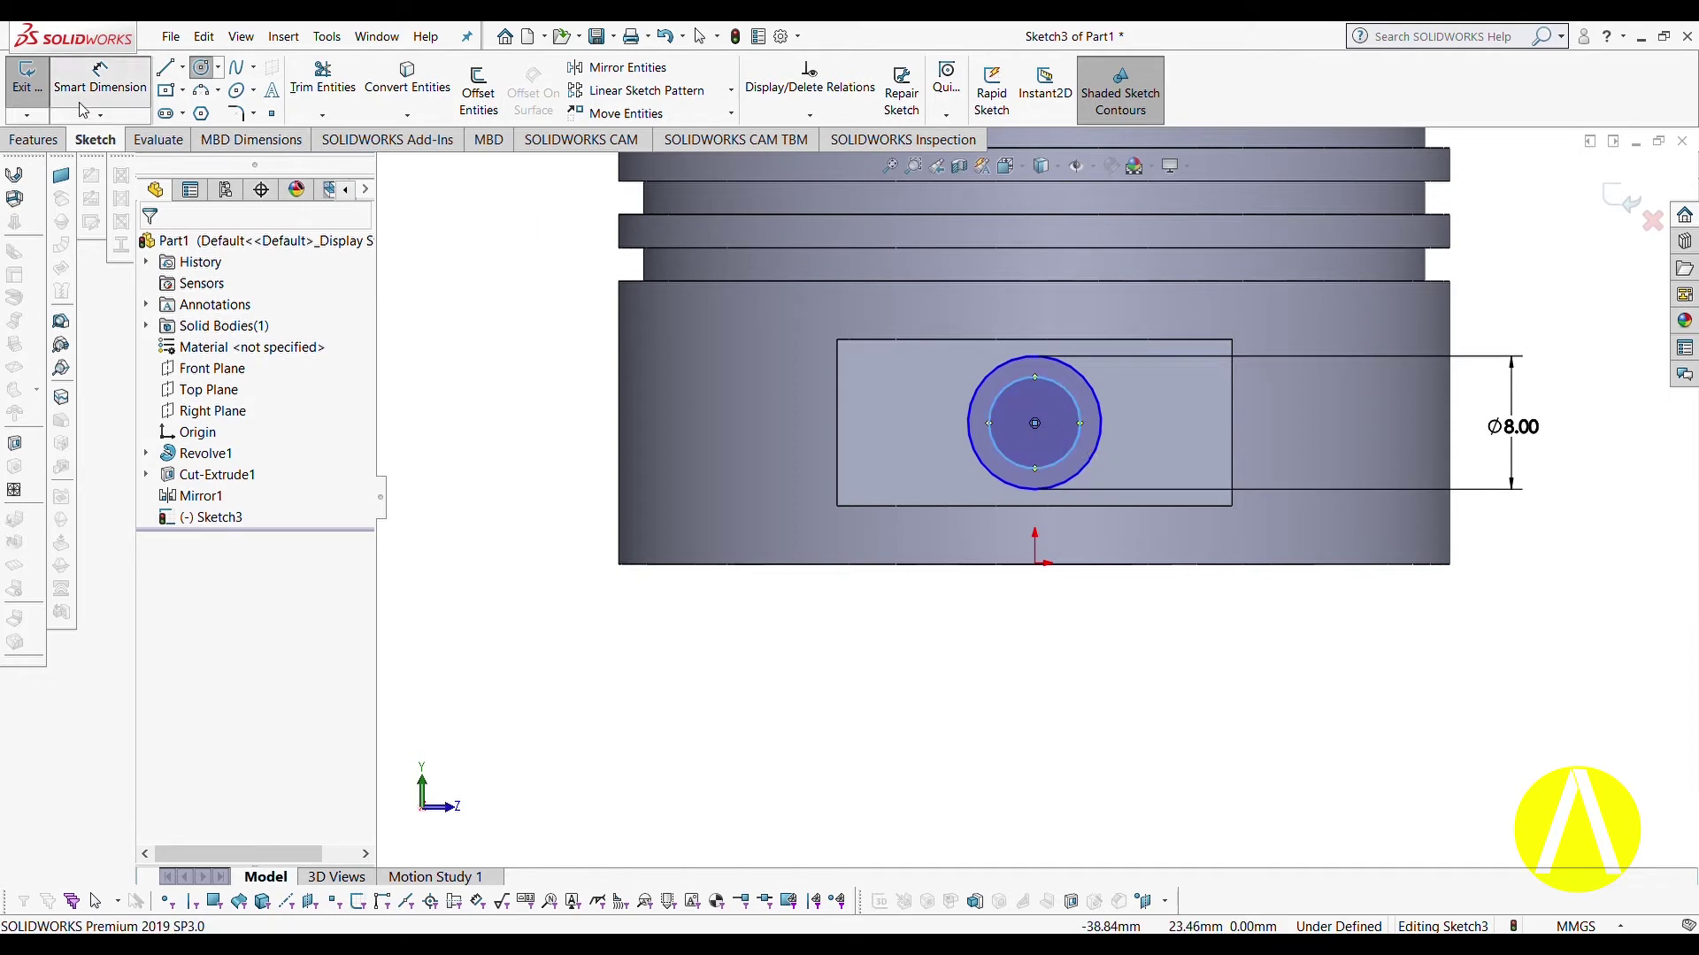
left_click(1077, 424)
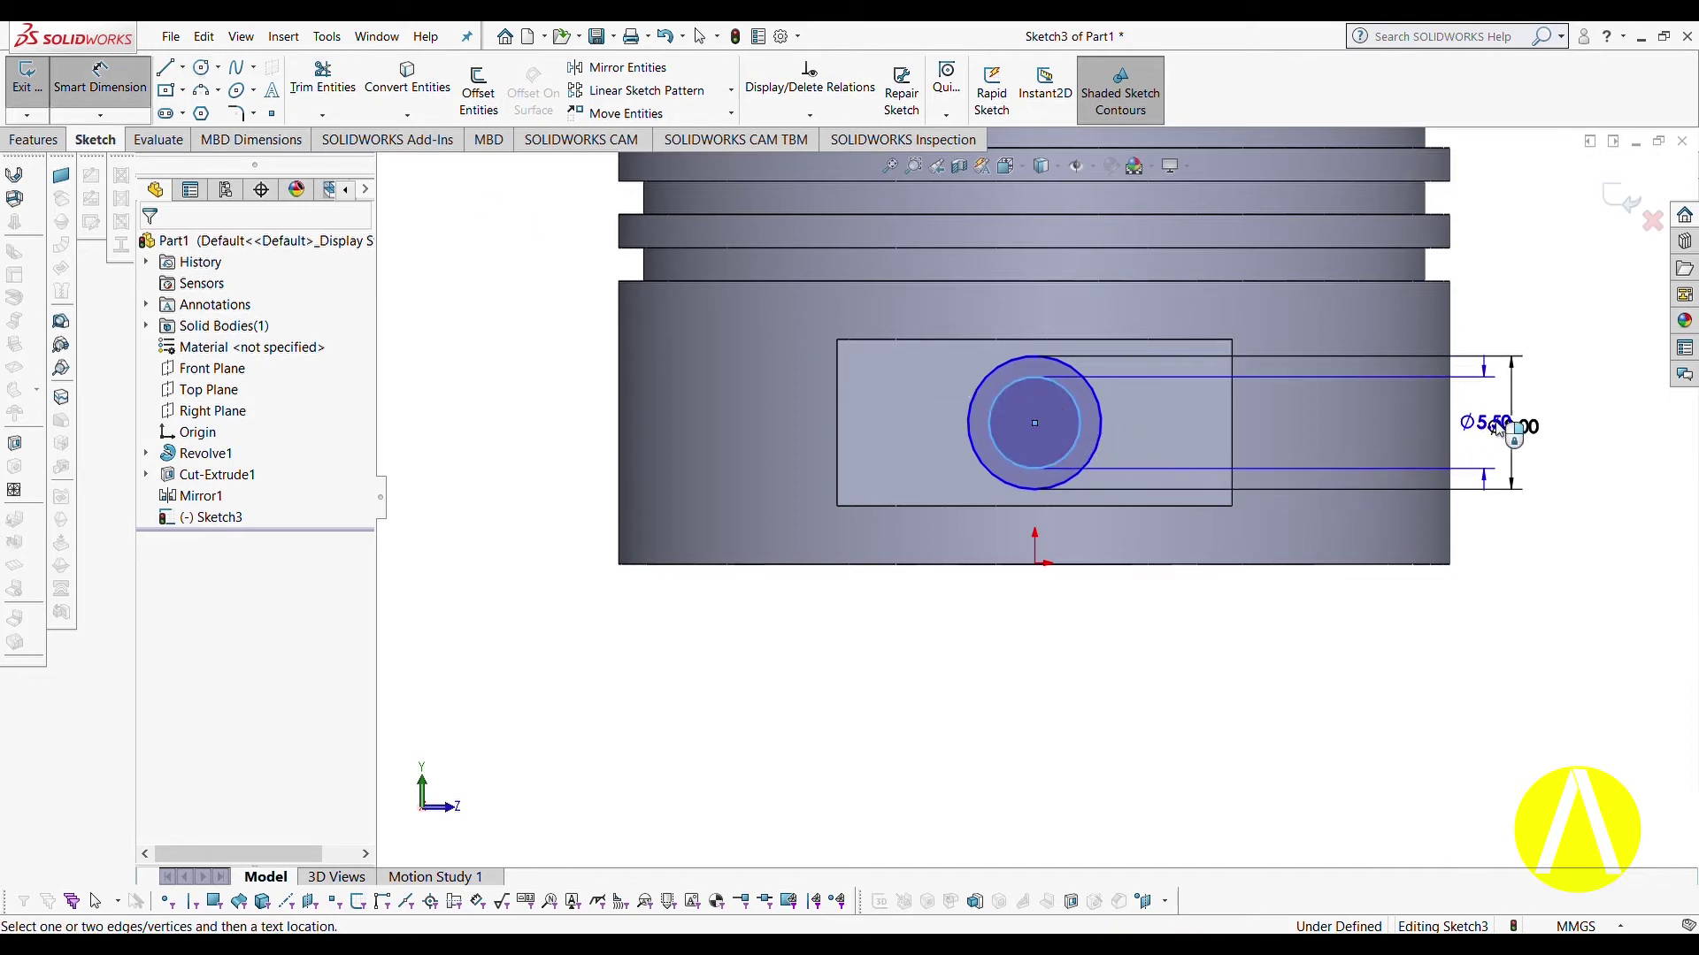
left_click(1573, 416)
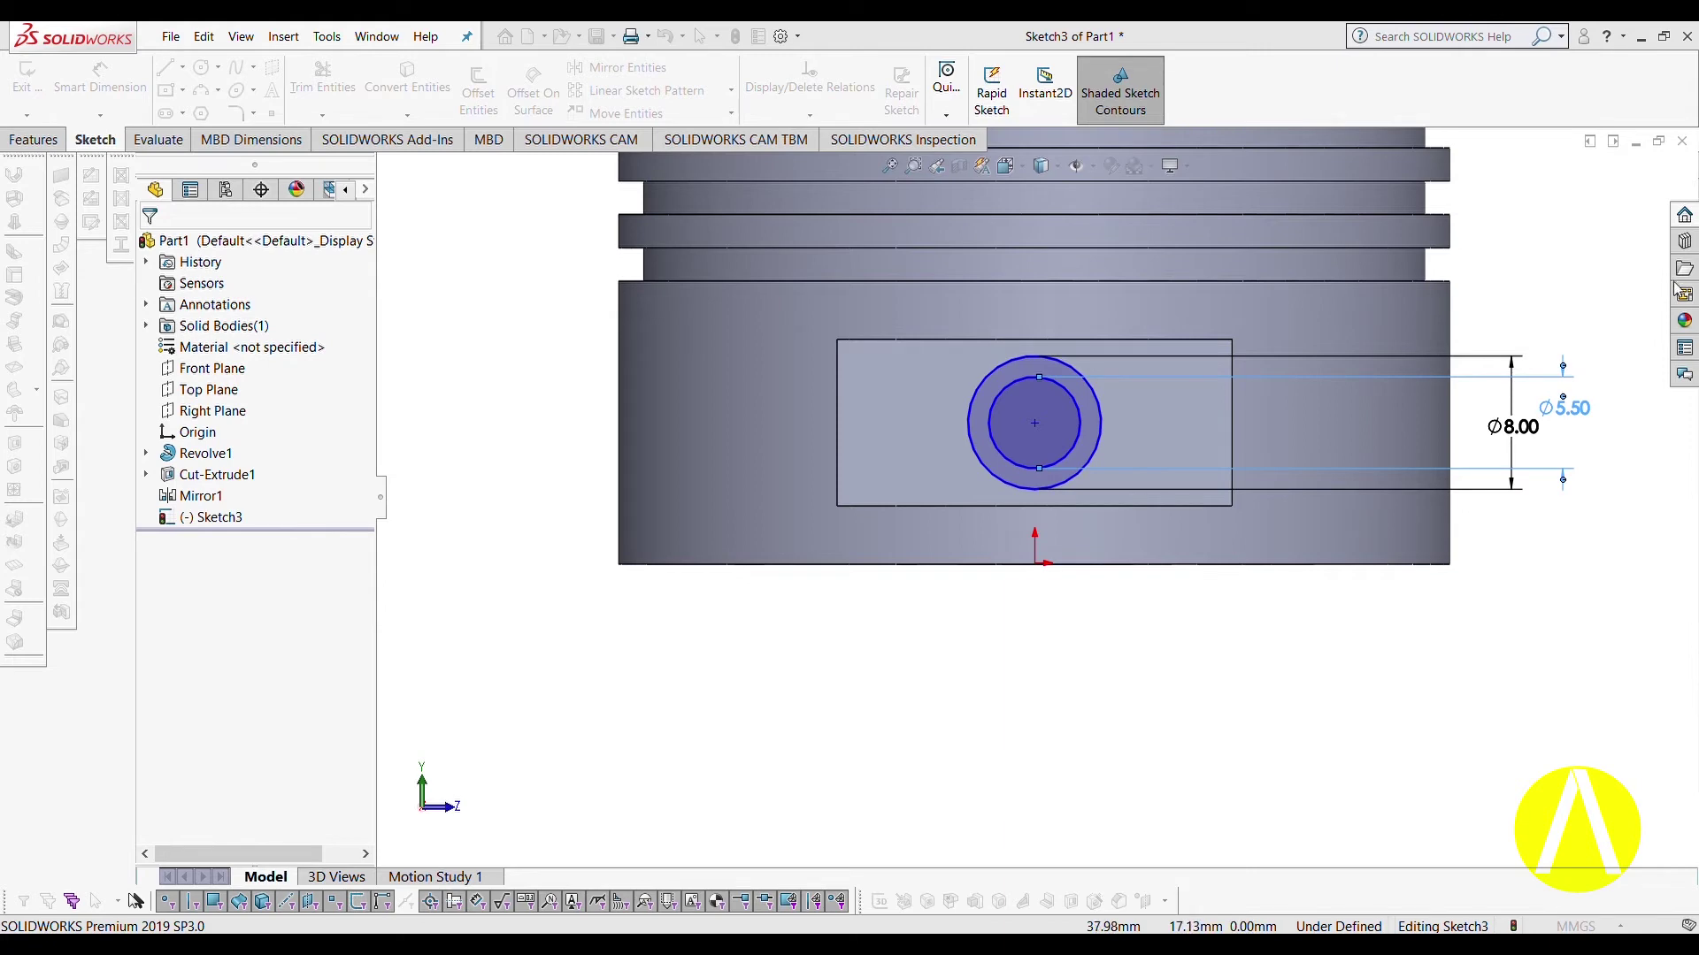
type("5")
key("Return")
Add a concentric relation between the inner and outer circles on the recess face.
scroll(1555, 212, "down", 4)
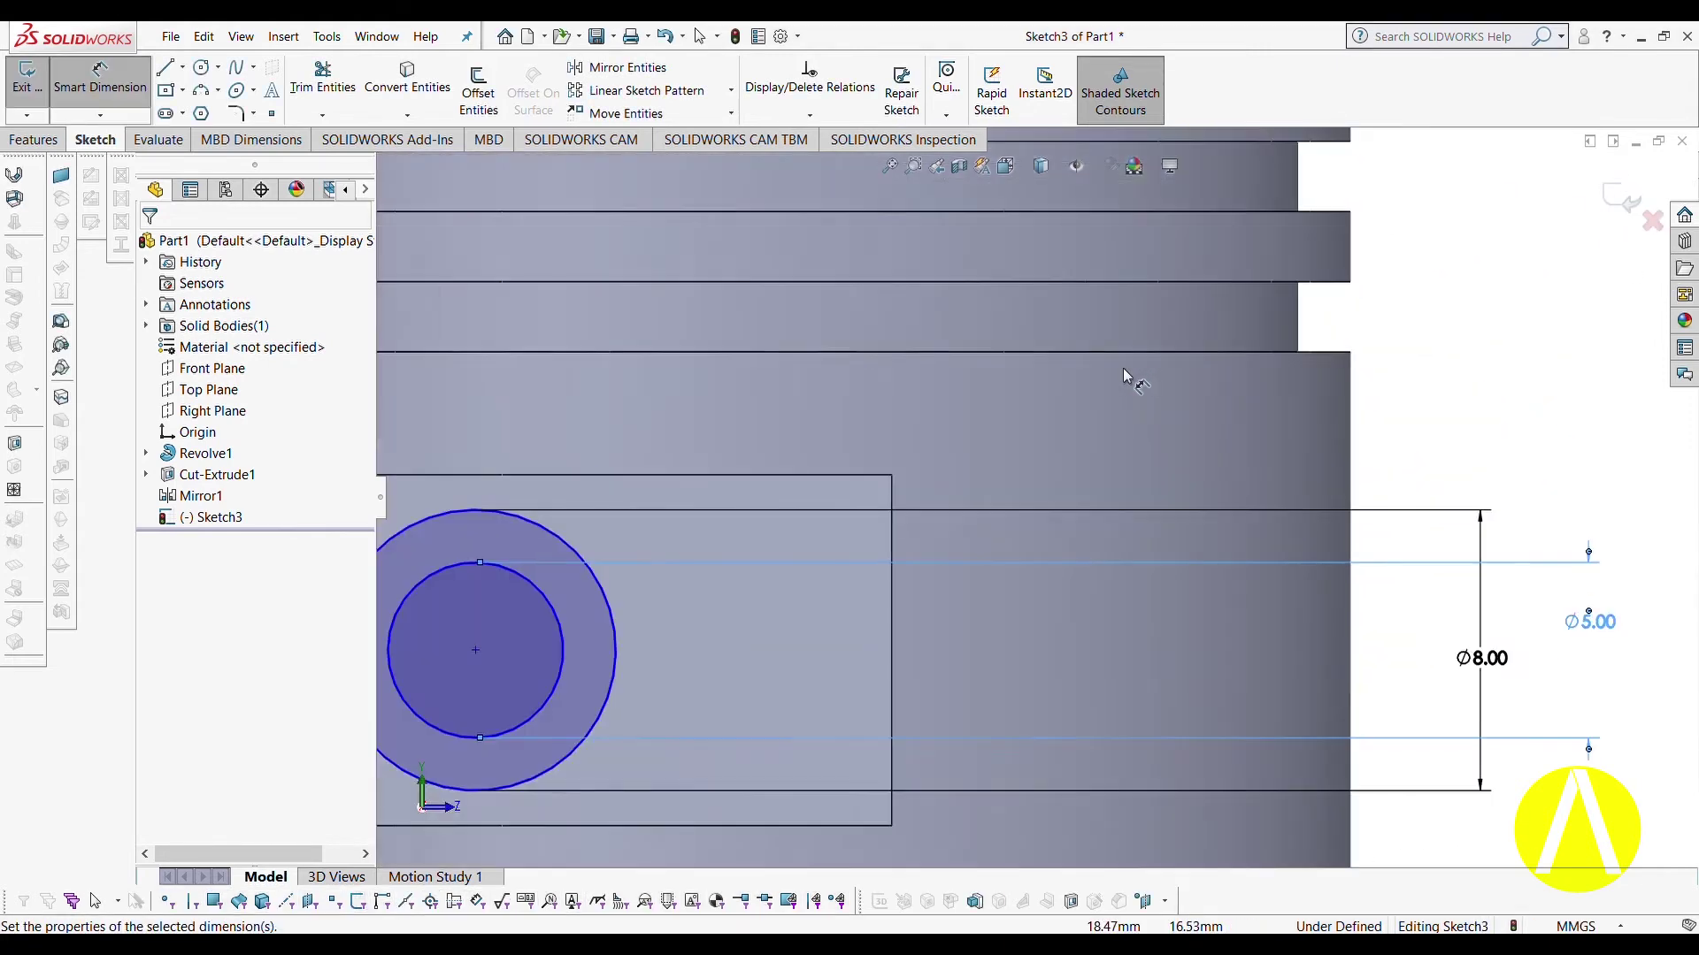
scroll(1030, 475, "up", 3)
scroll(865, 548, "down", 3)
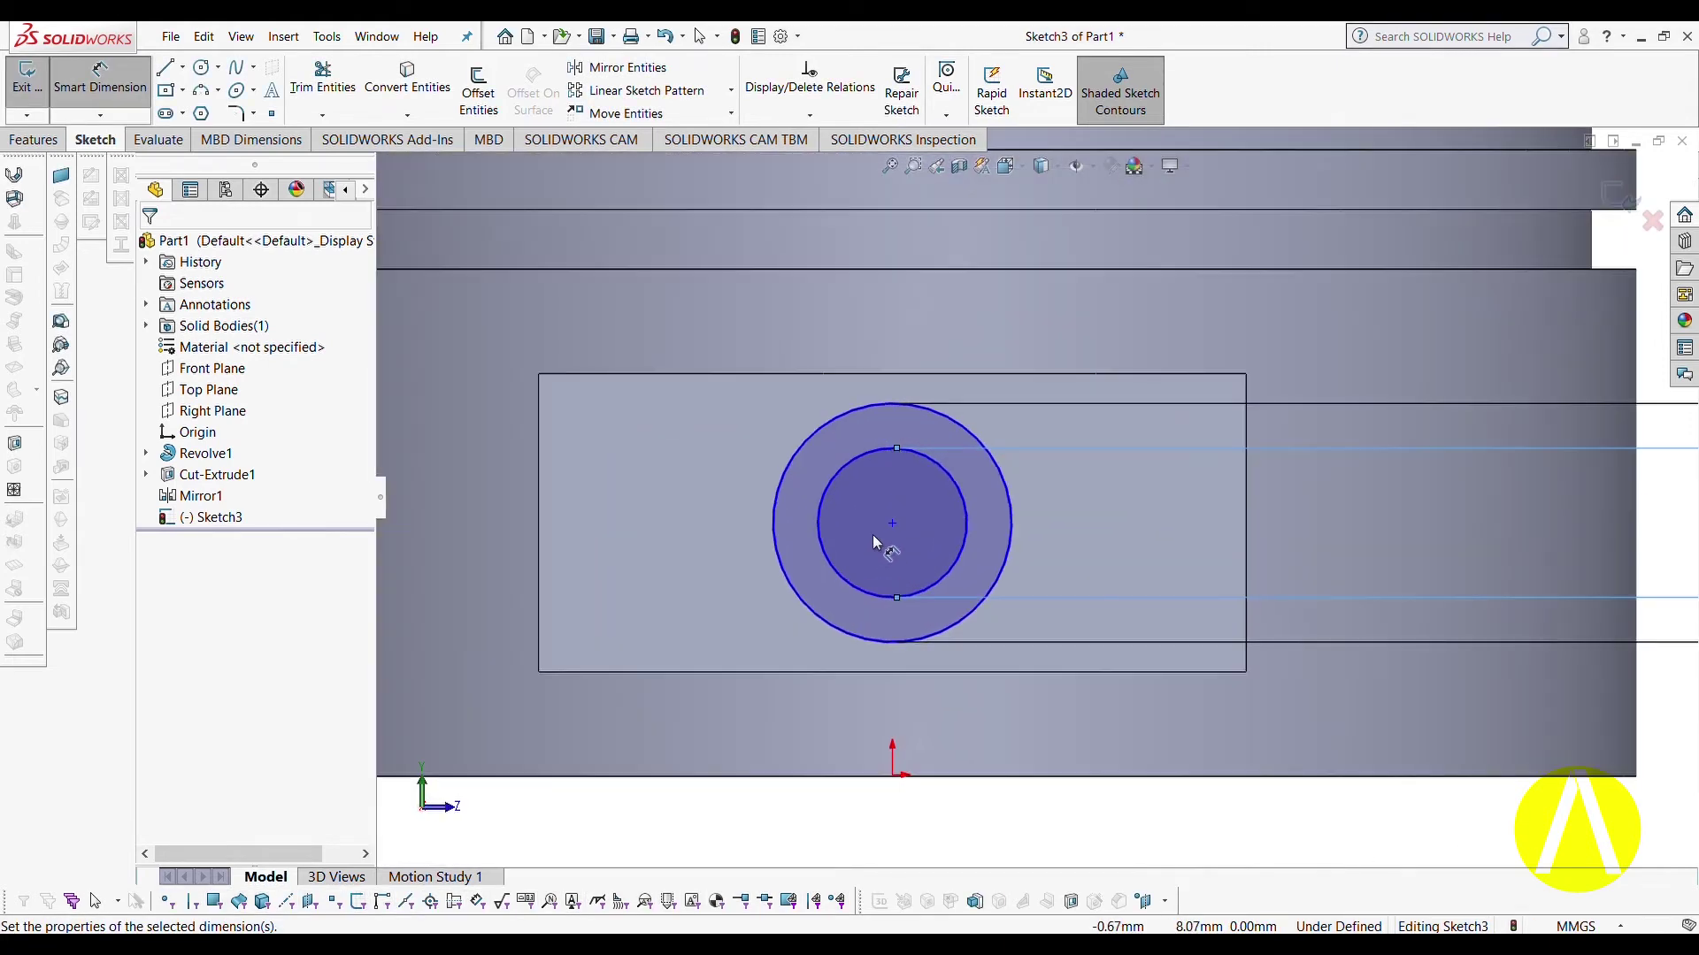
key("Escape")
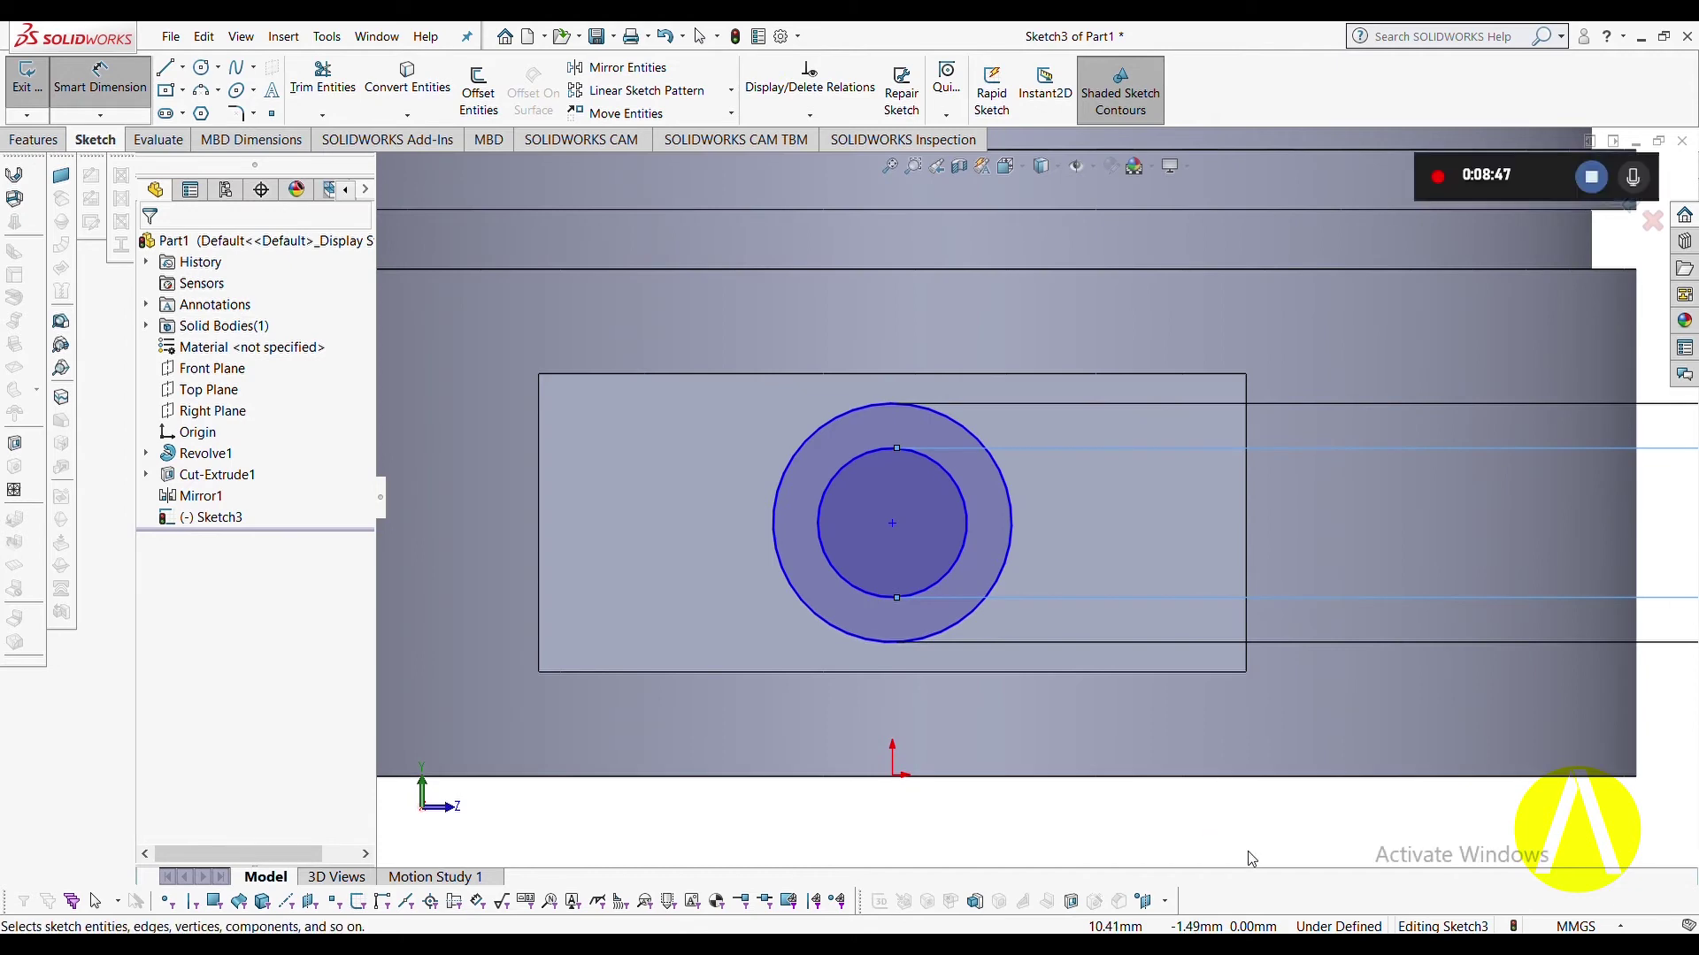
left_click(965, 517)
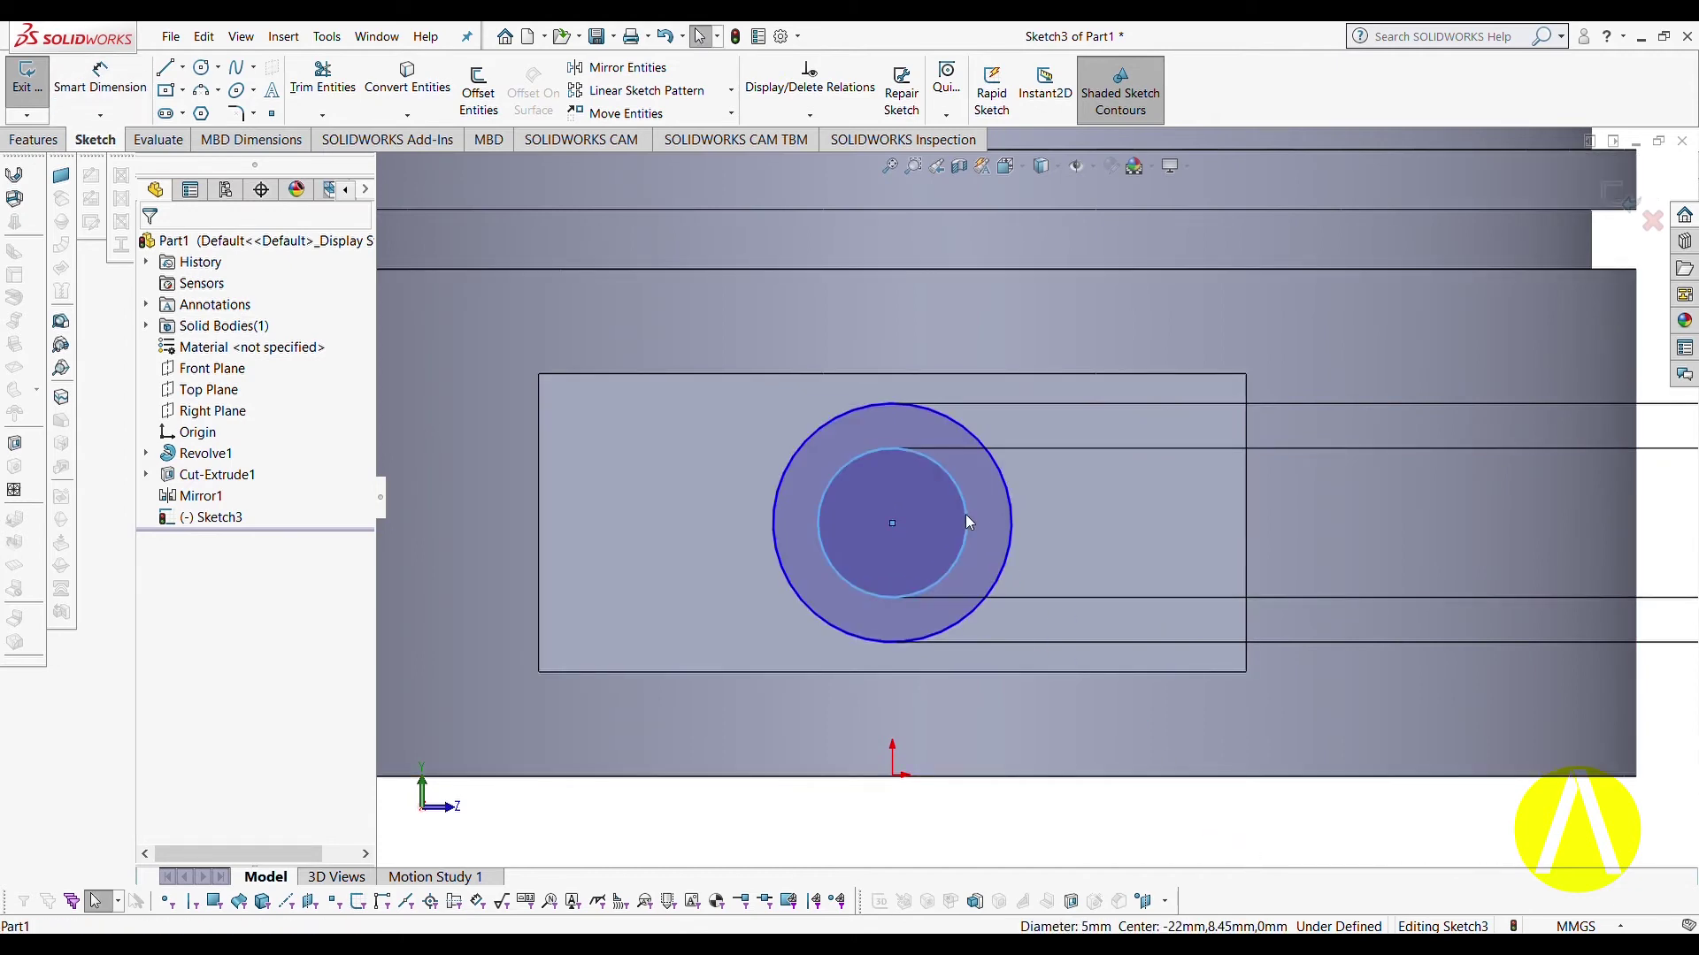
left_click(1012, 526, "ctrl")
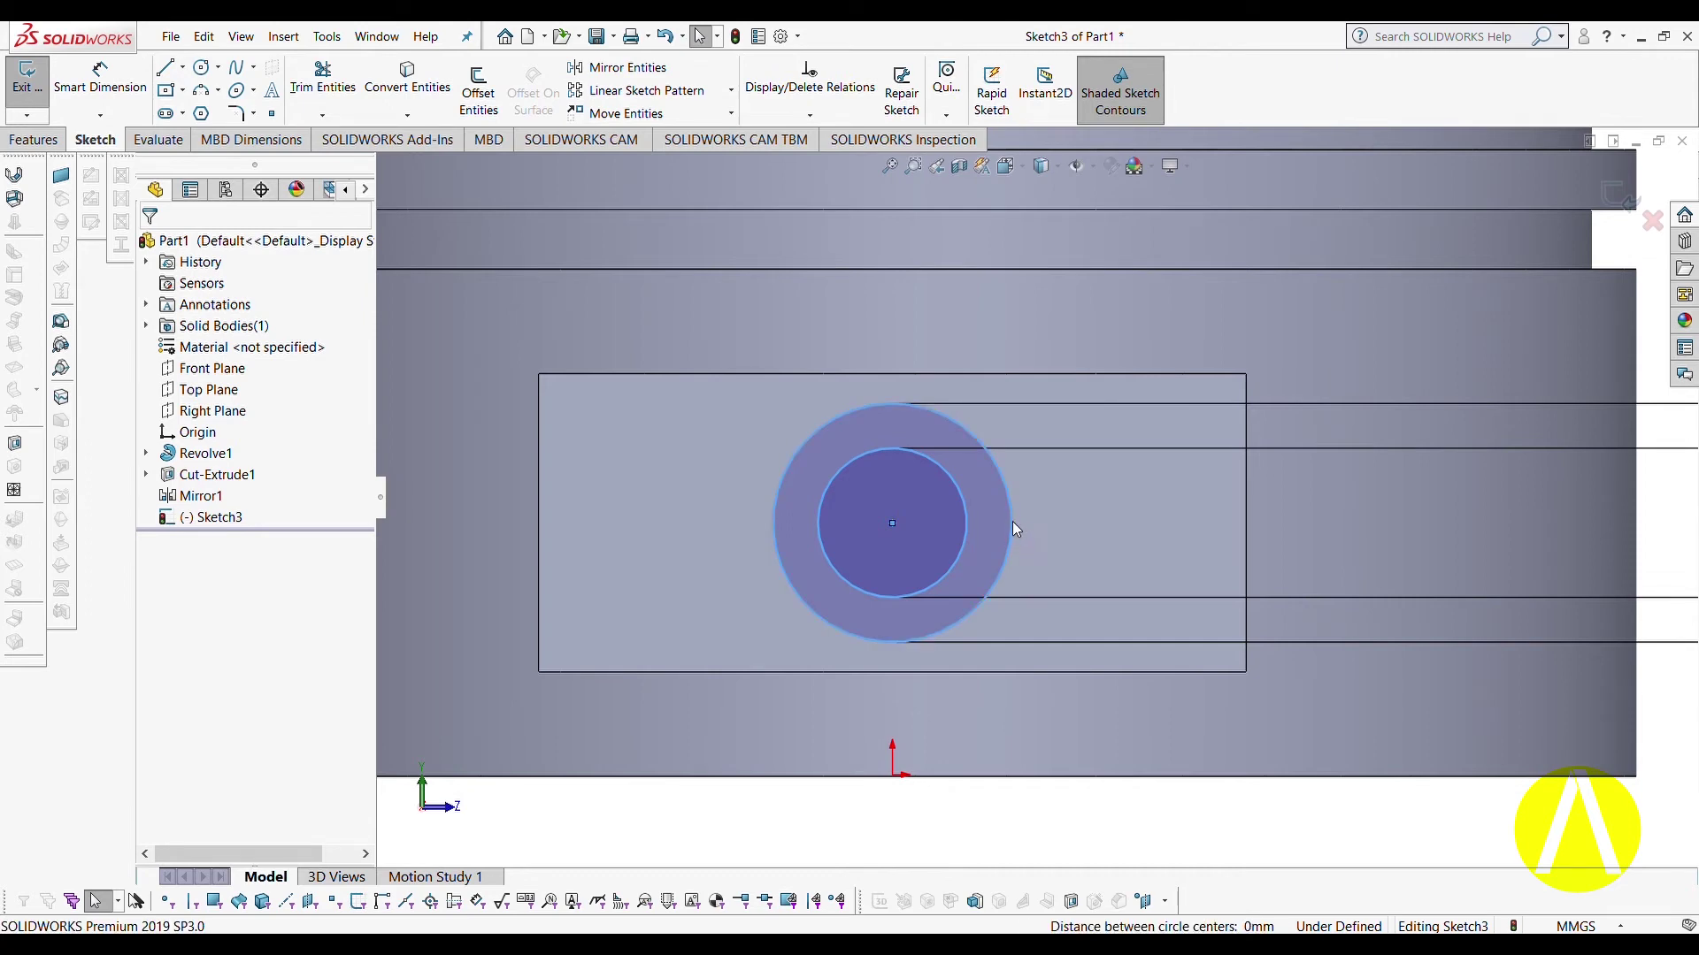
left_click(1112, 445)
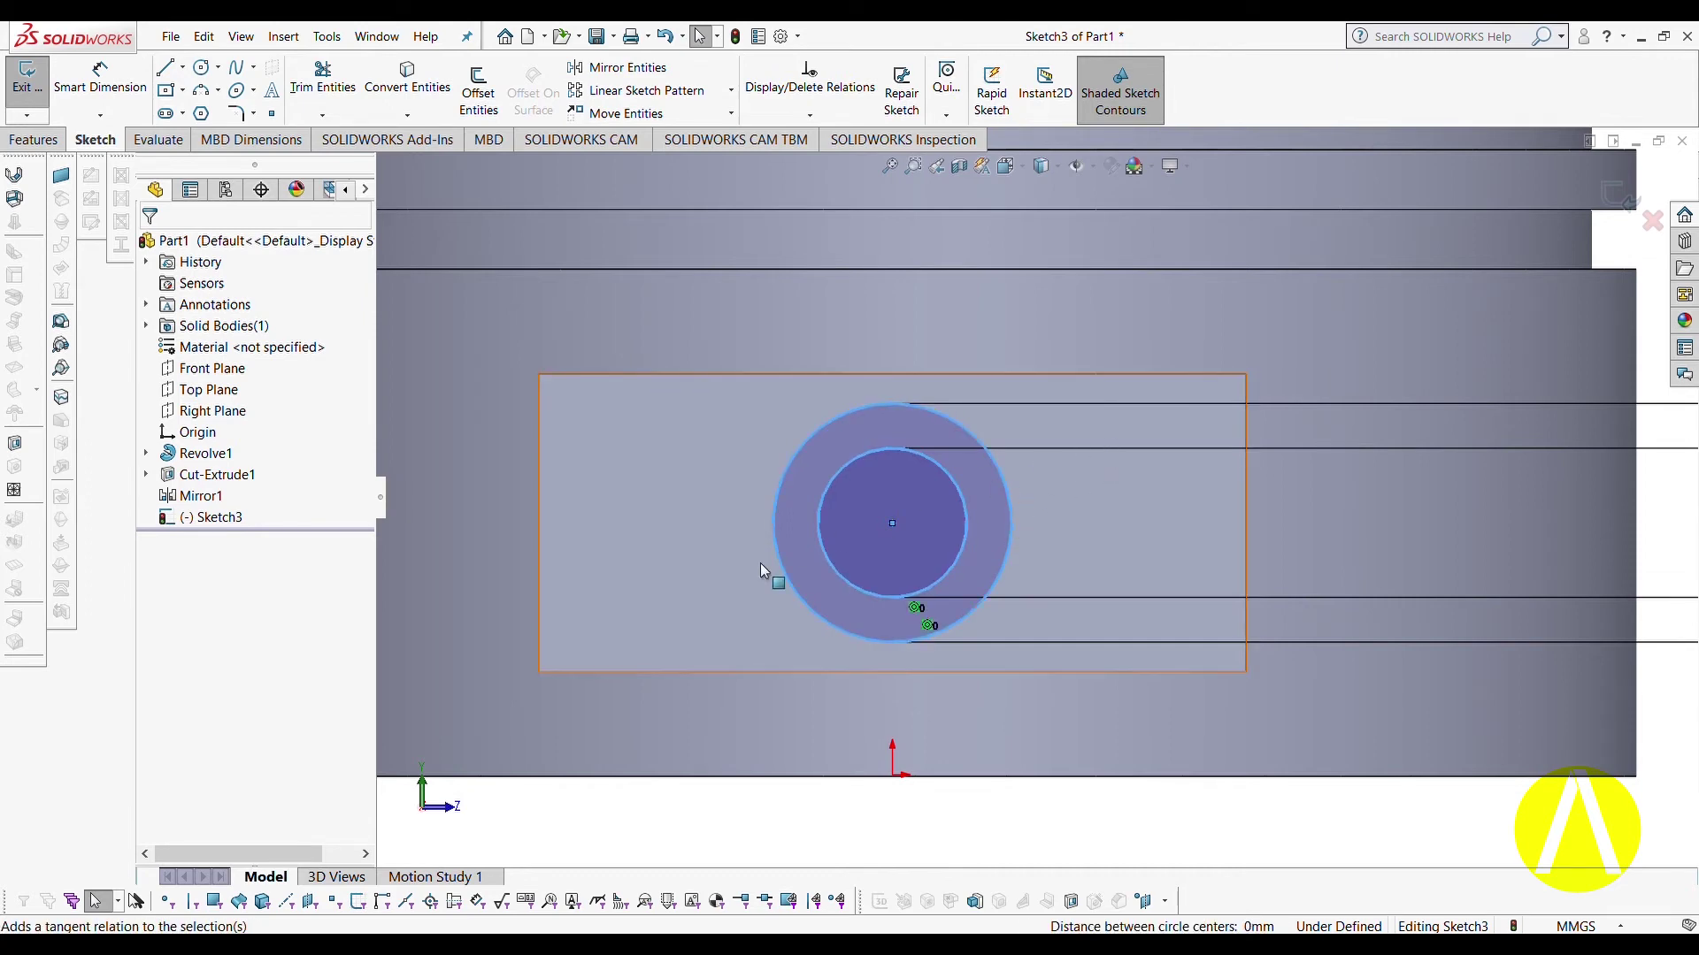
left_click(710, 718)
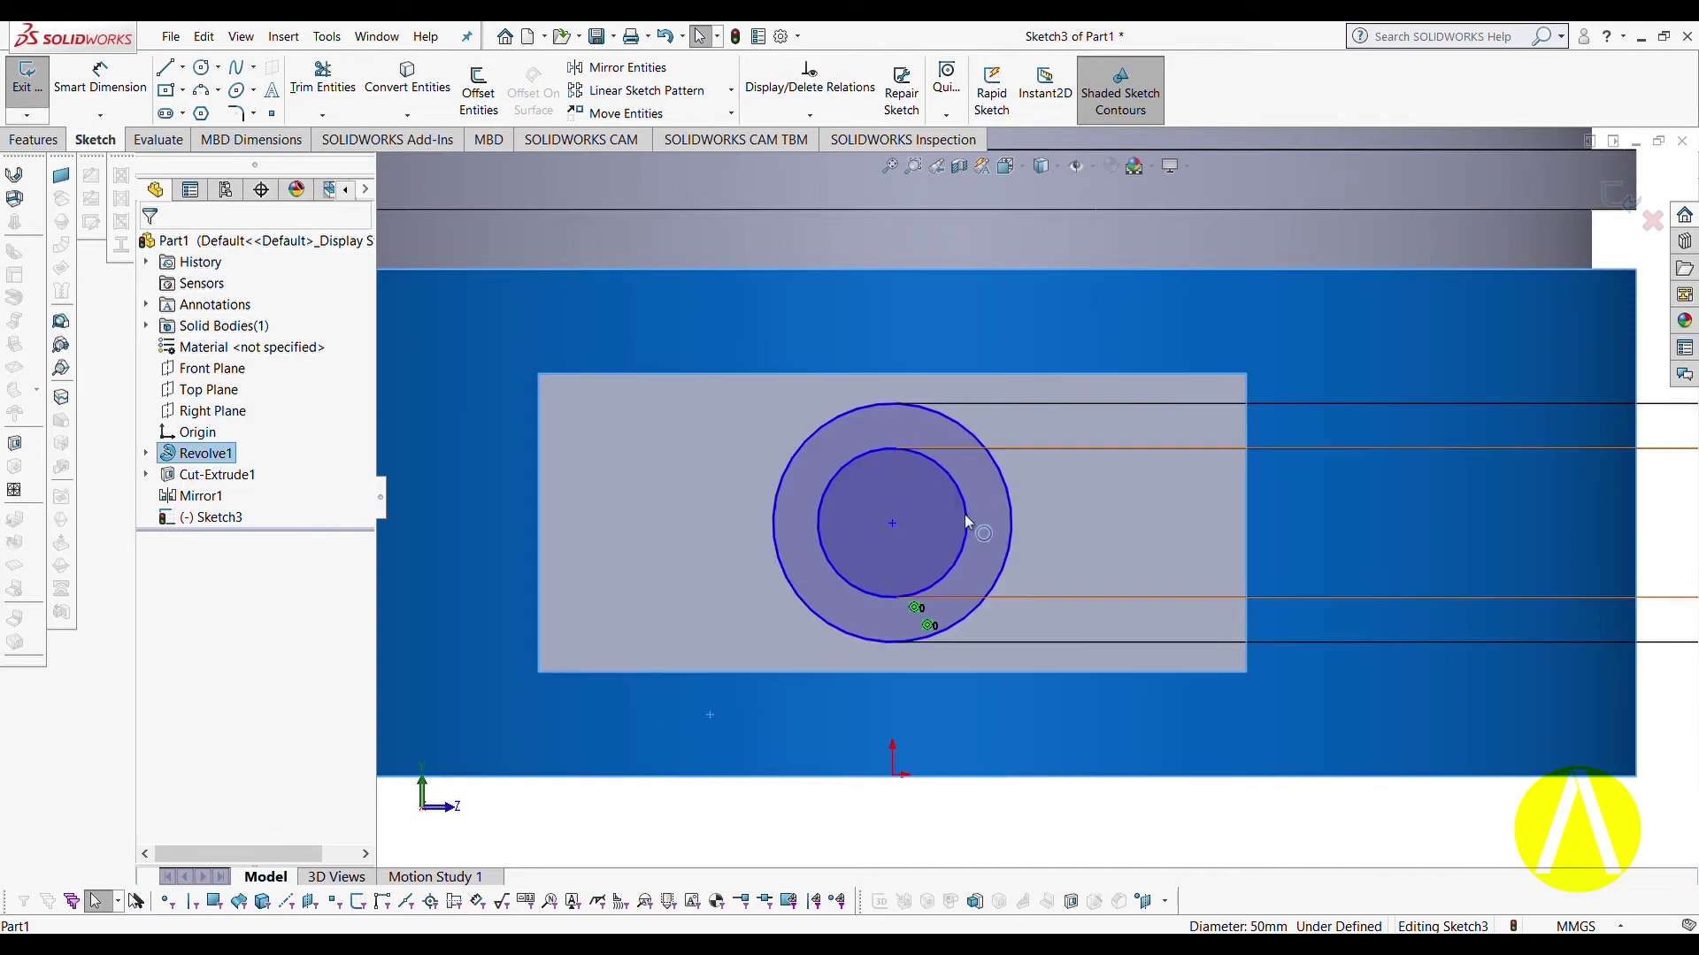
key("Escape")
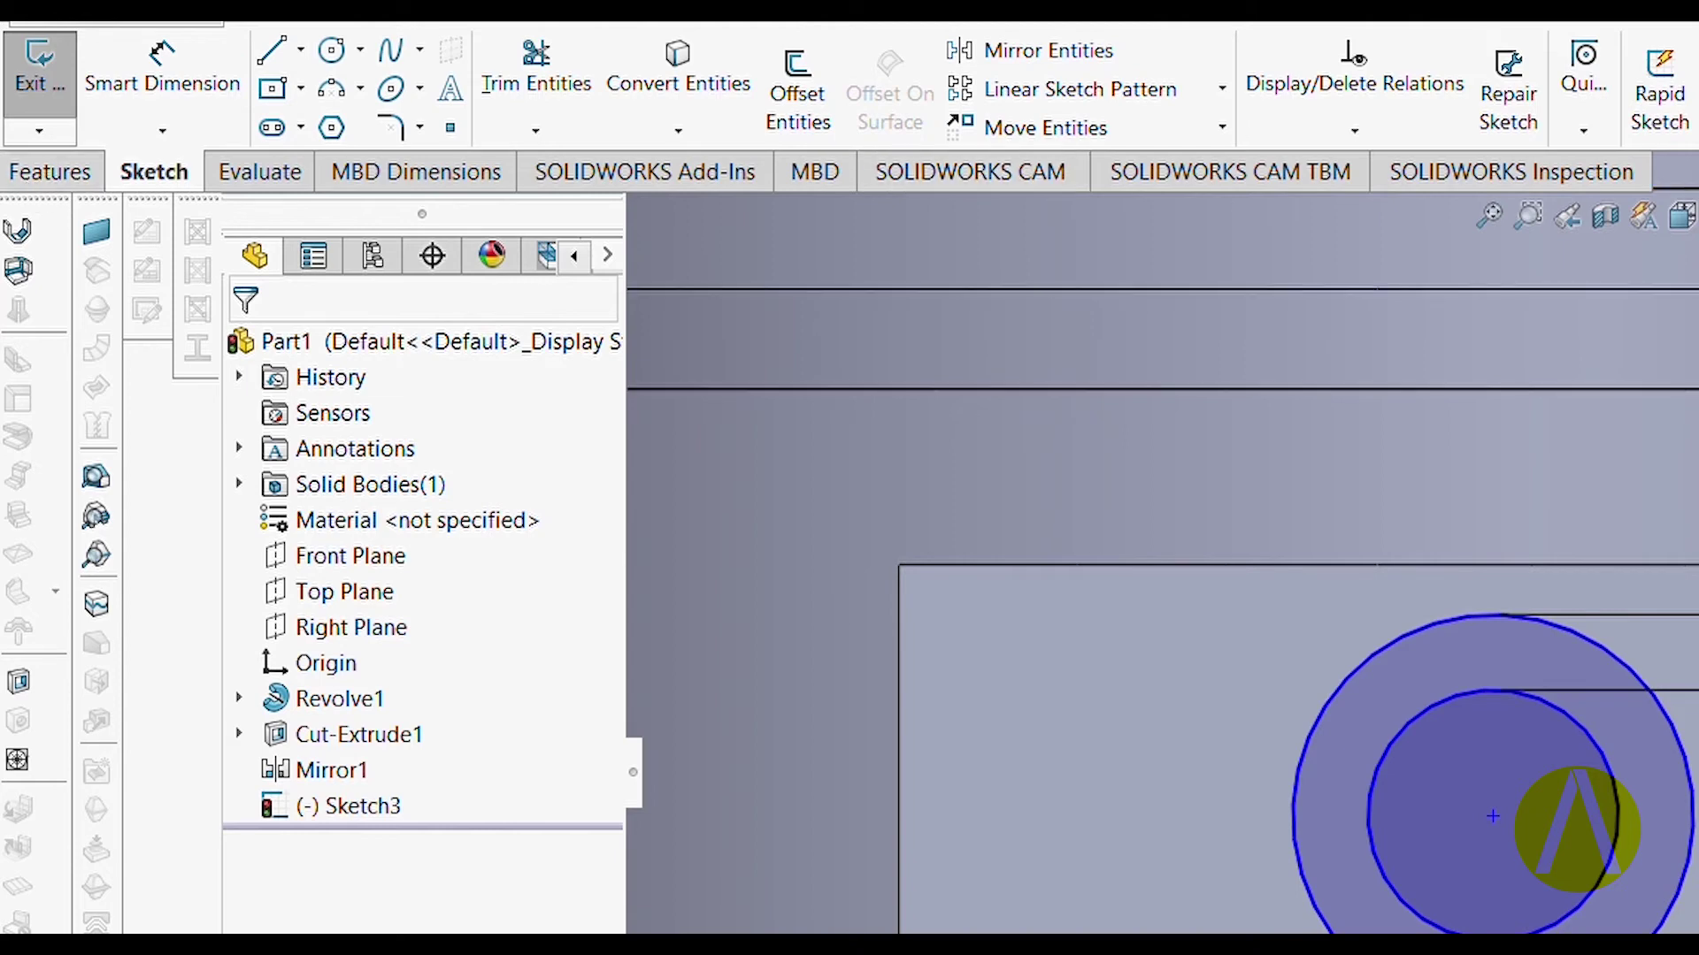
Finish the sketch and extrude the ring between the circles Blind 10 mm in the reversed direction, merging the result.
left_click(39, 71)
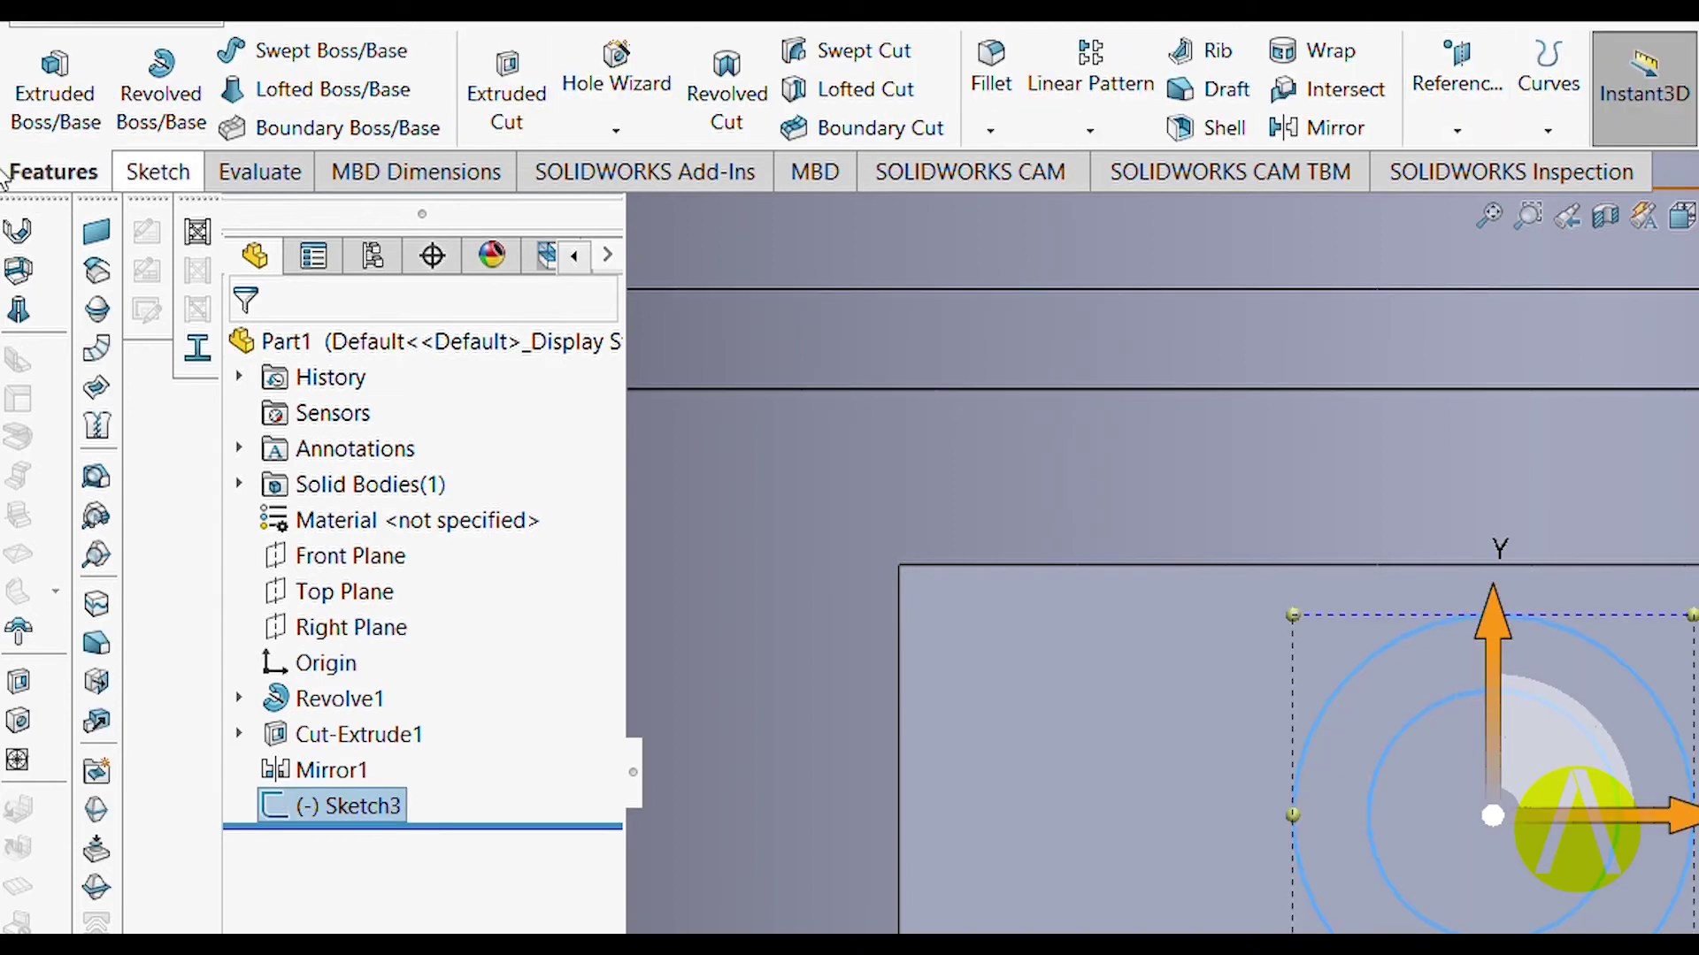
left_click(31, 102)
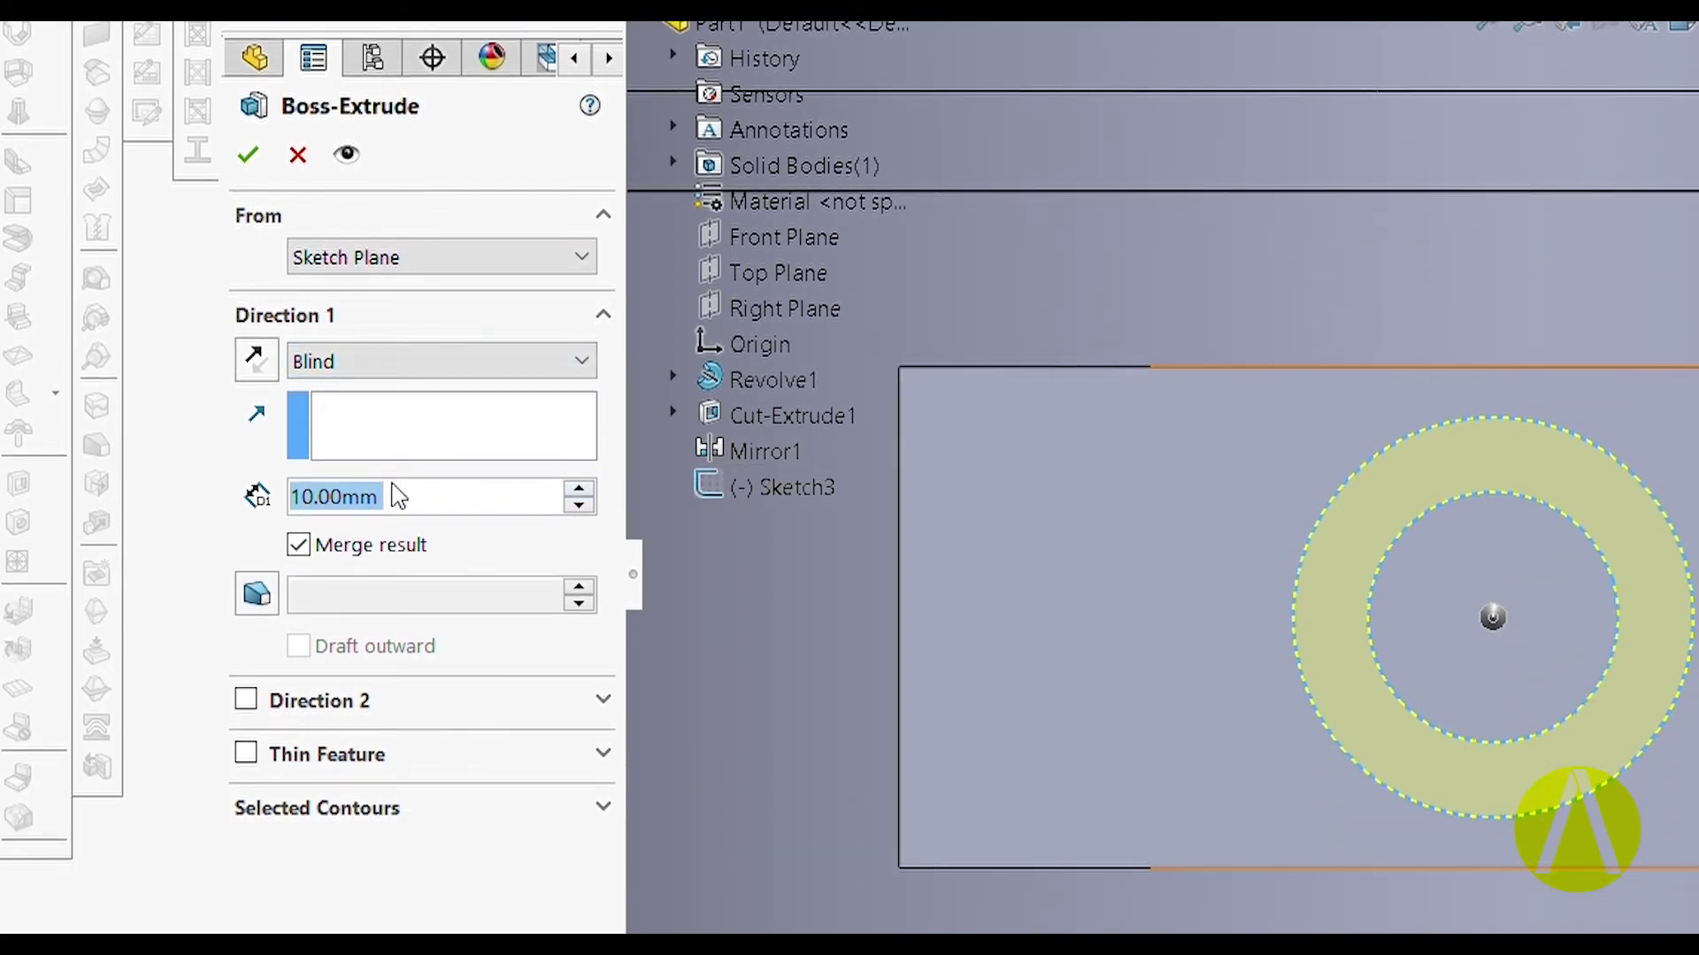
middle_click_drag(1031, 632, 1150, 497)
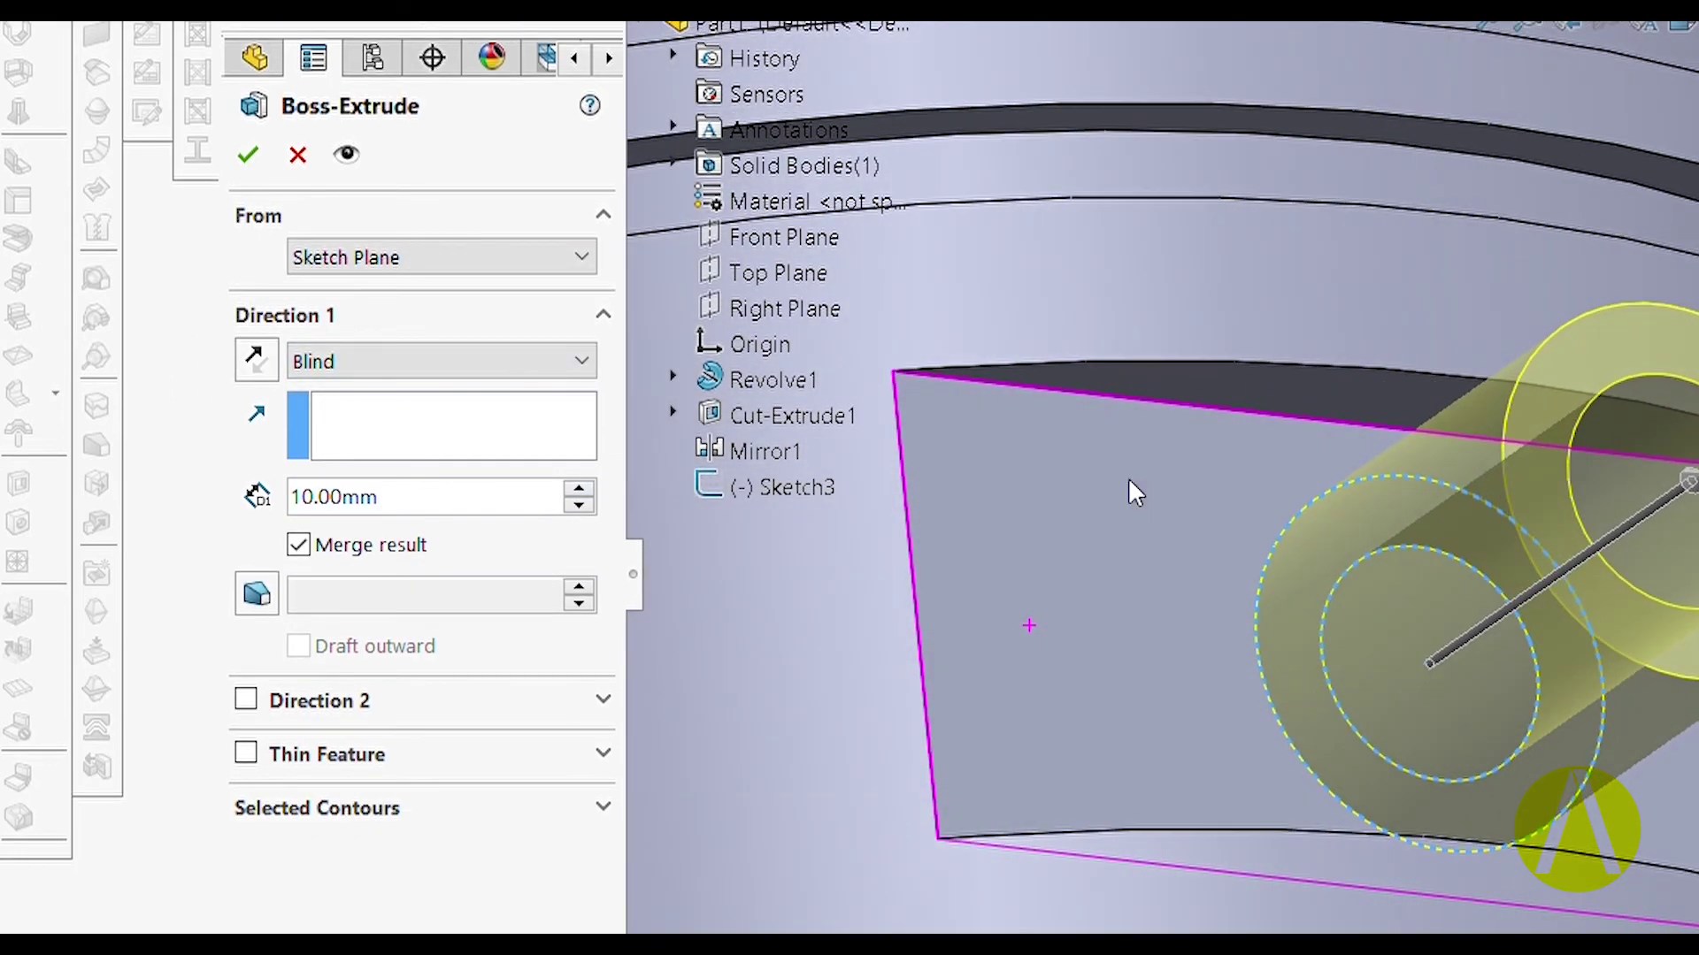
left_click(256, 361)
middle_click_drag(1256, 674, 1213, 619)
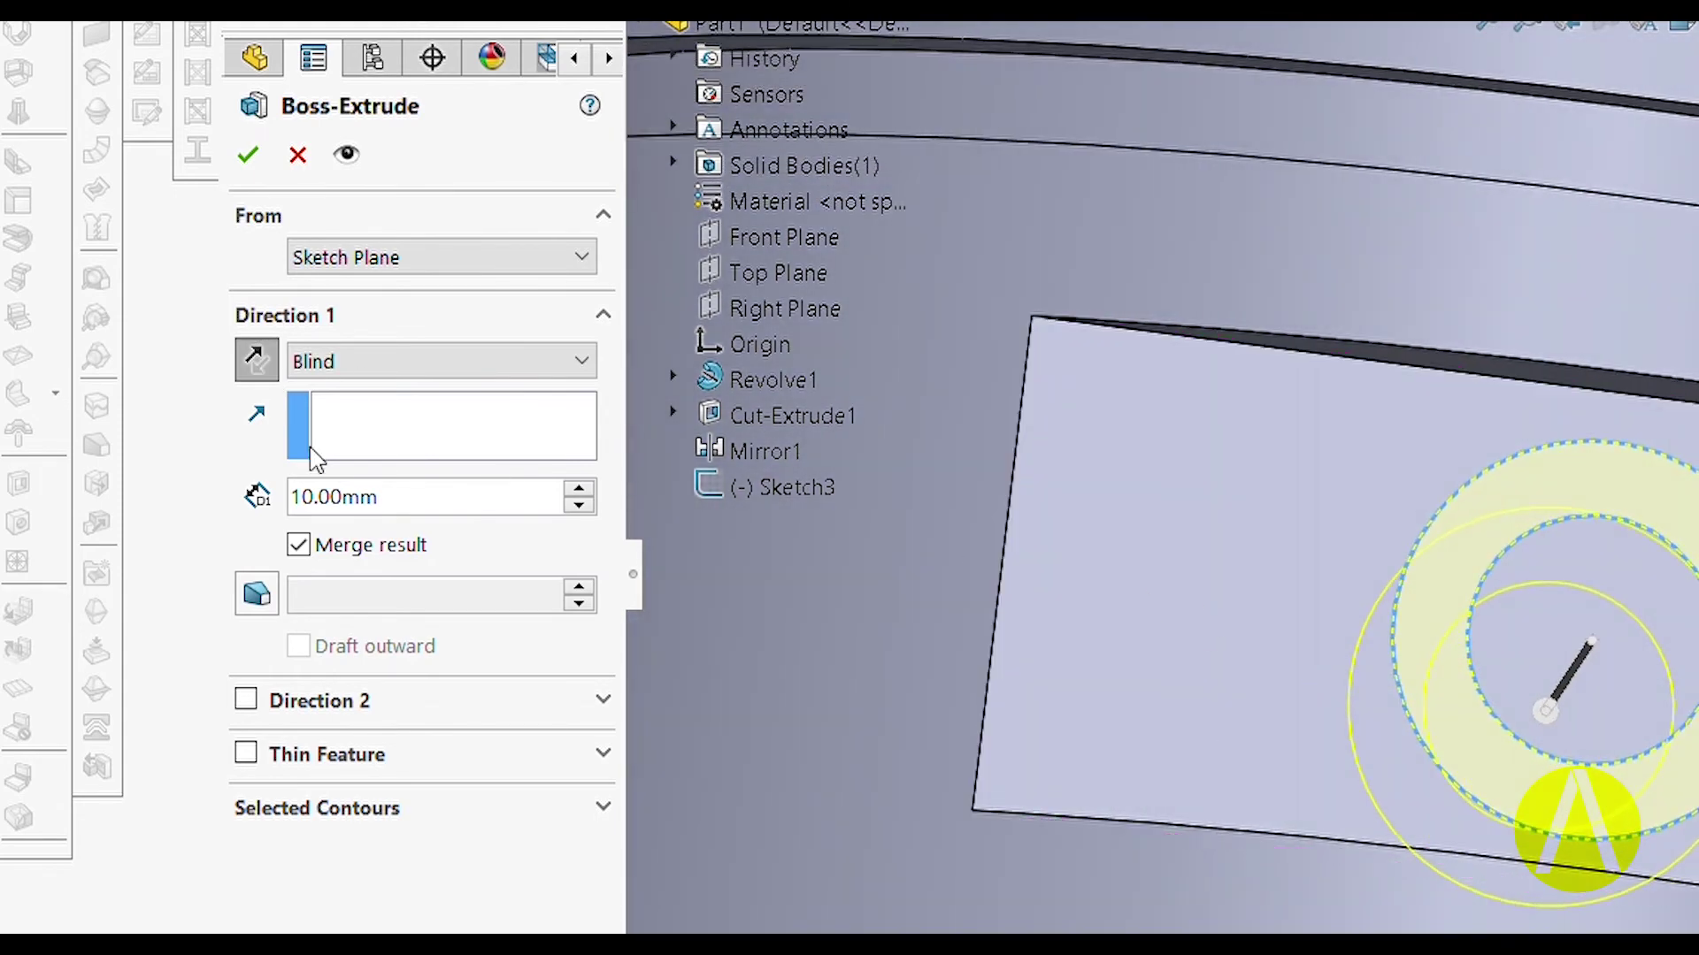
left_click(254, 160)
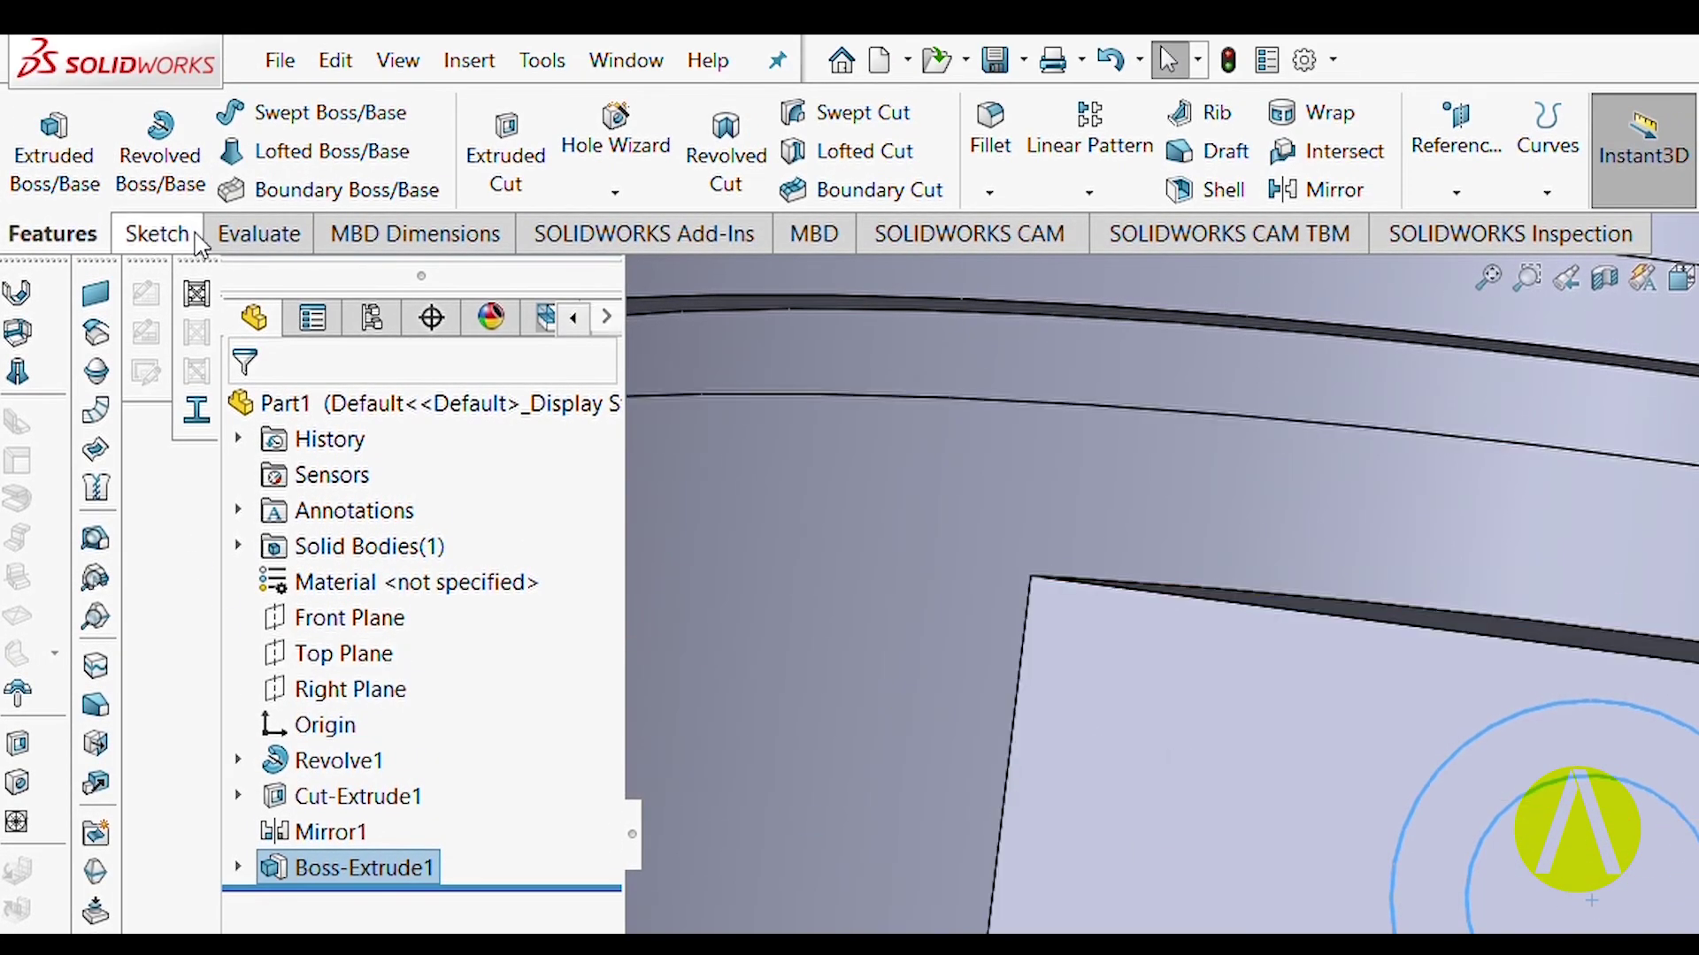
Cut the inner circle region of the pin boss sketch as an Extruded Cut with the Up To Next end condition.
left_click(159, 234)
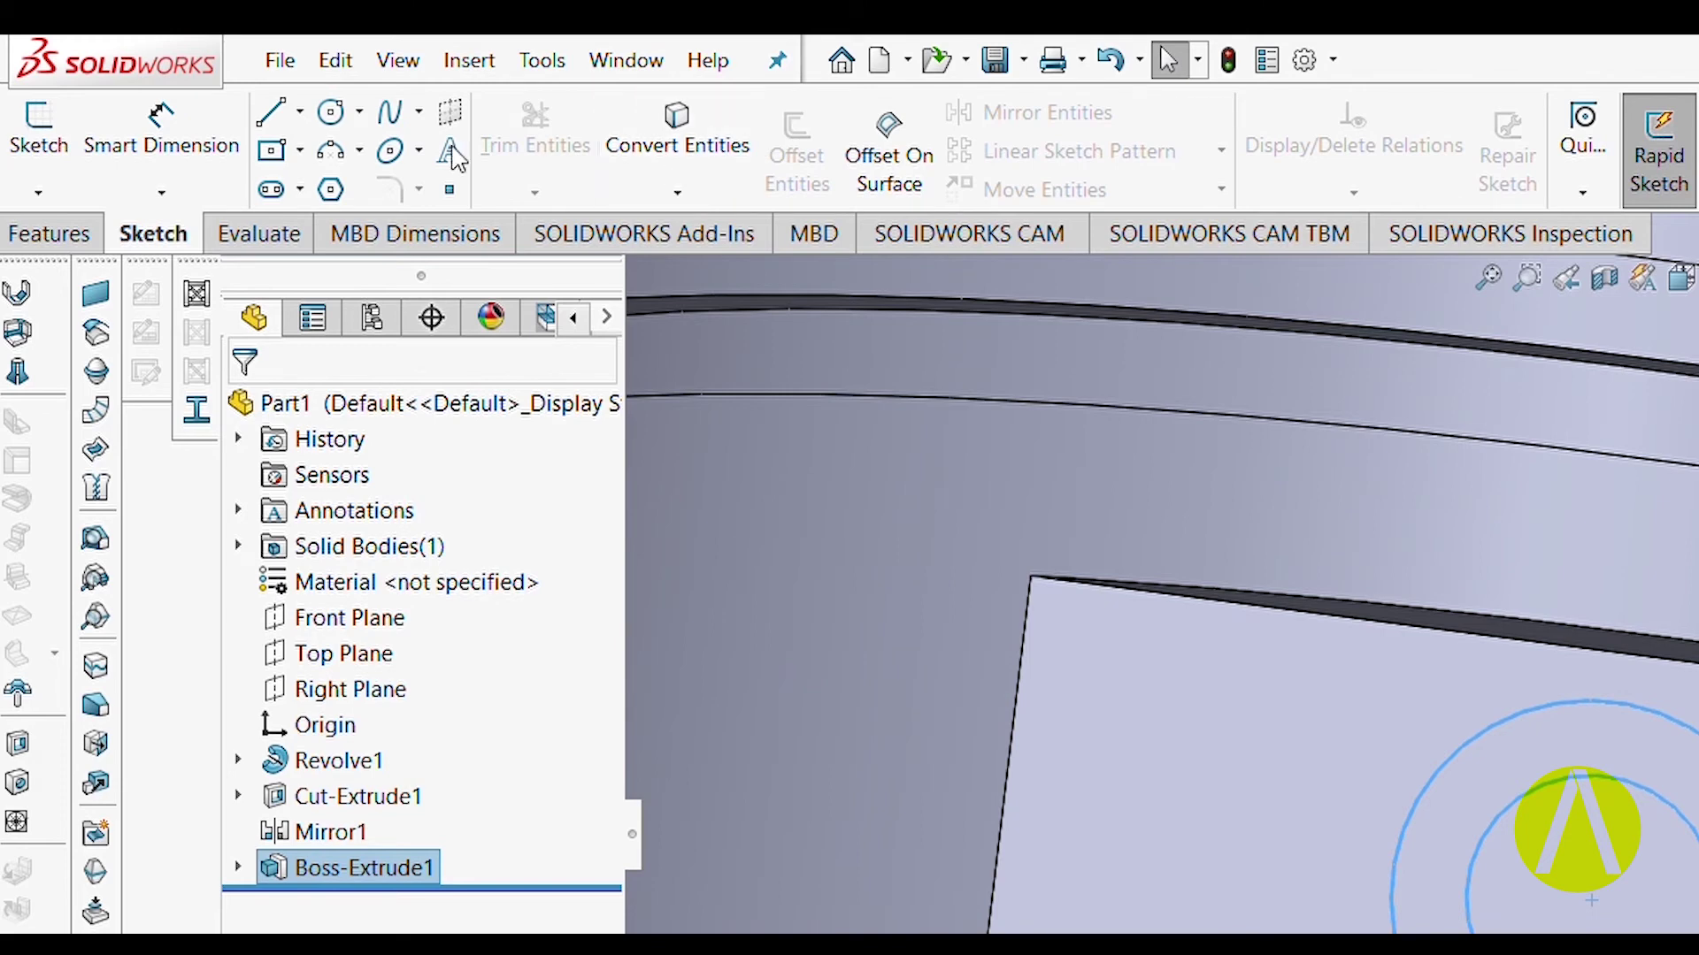
left_click(44, 234)
left_click(500, 164)
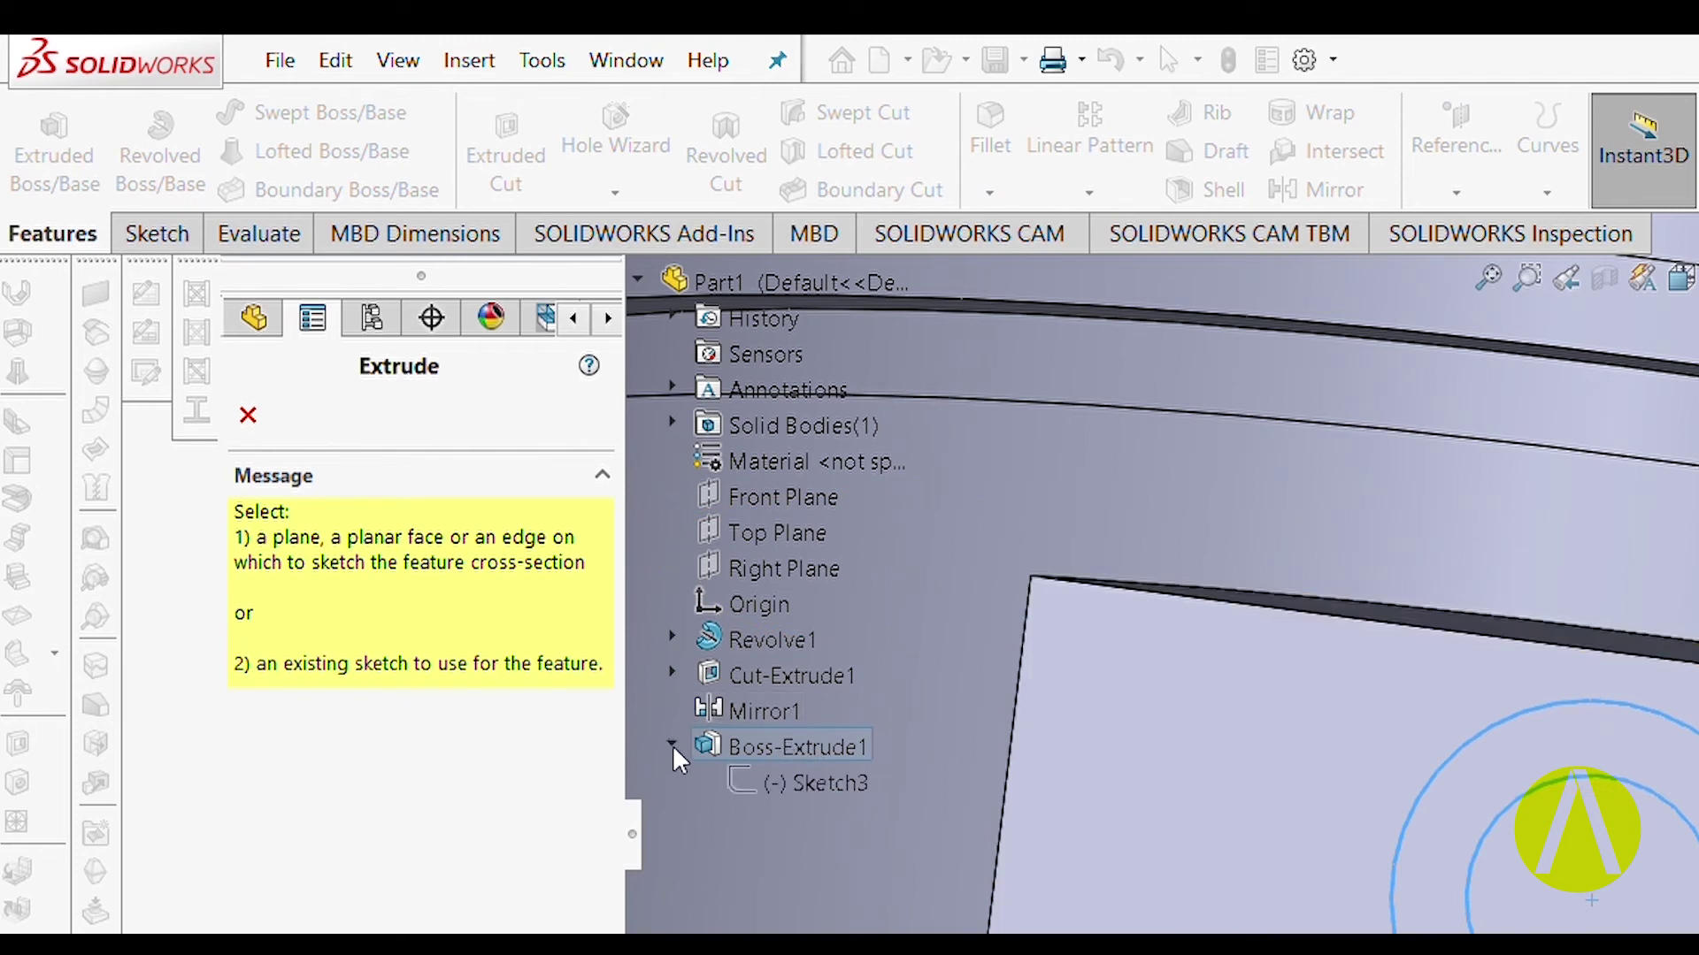
left_click(766, 785)
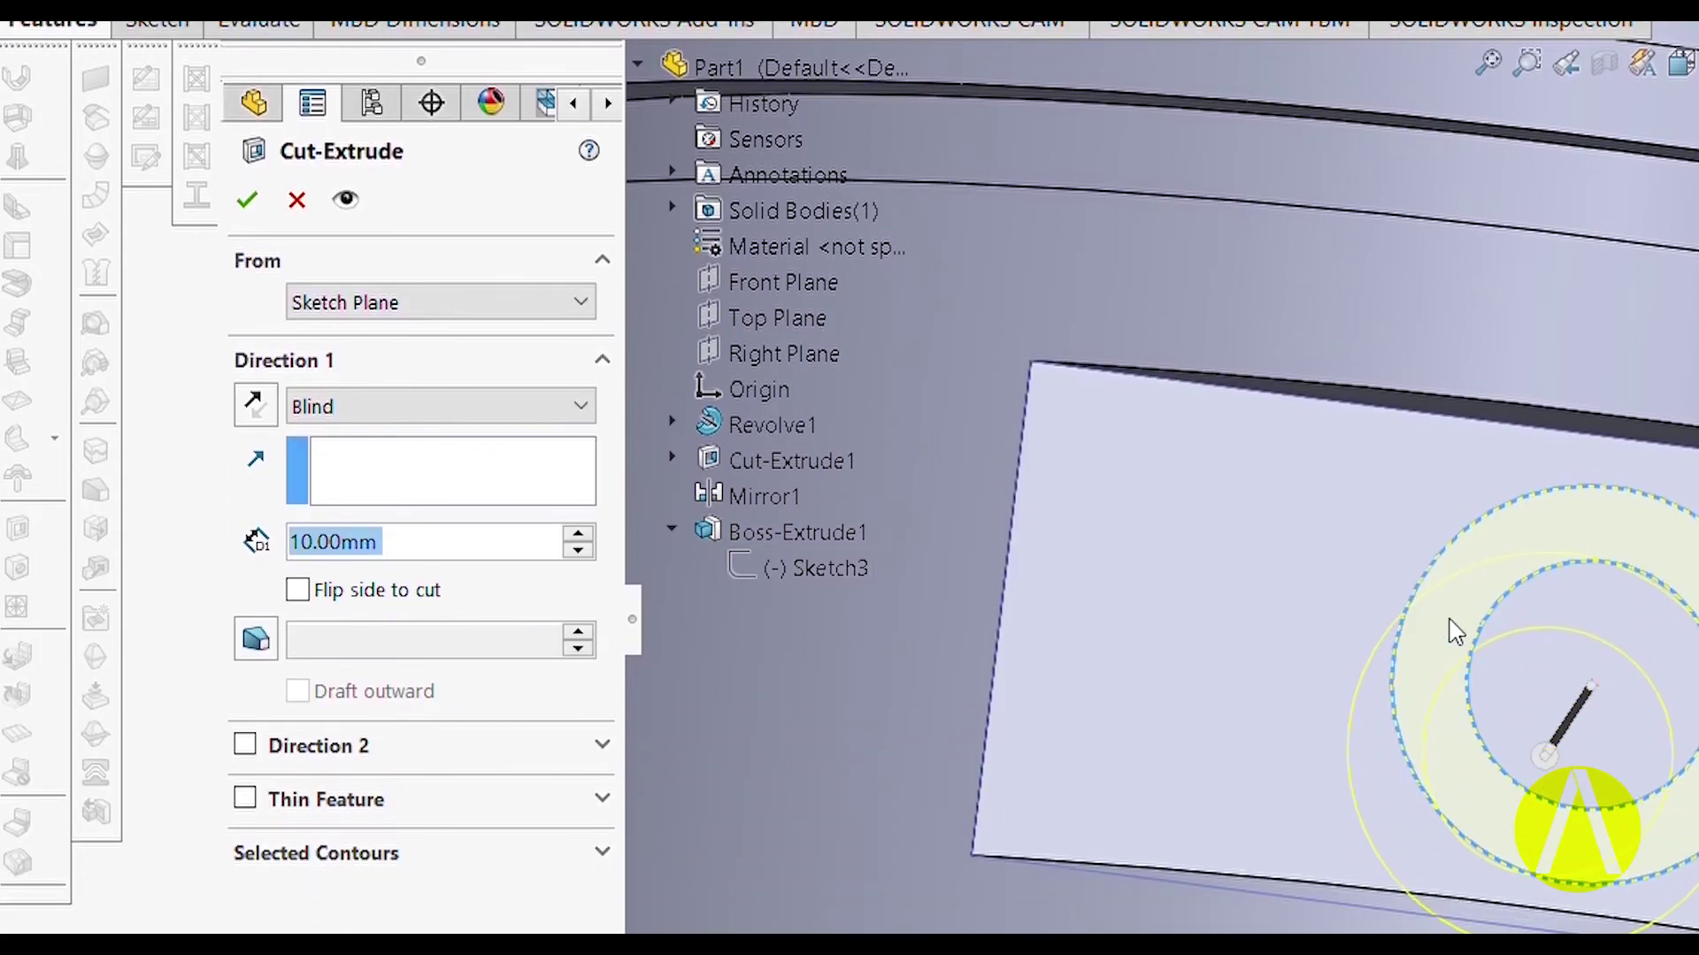
left_click(301, 854)
left_click(379, 894)
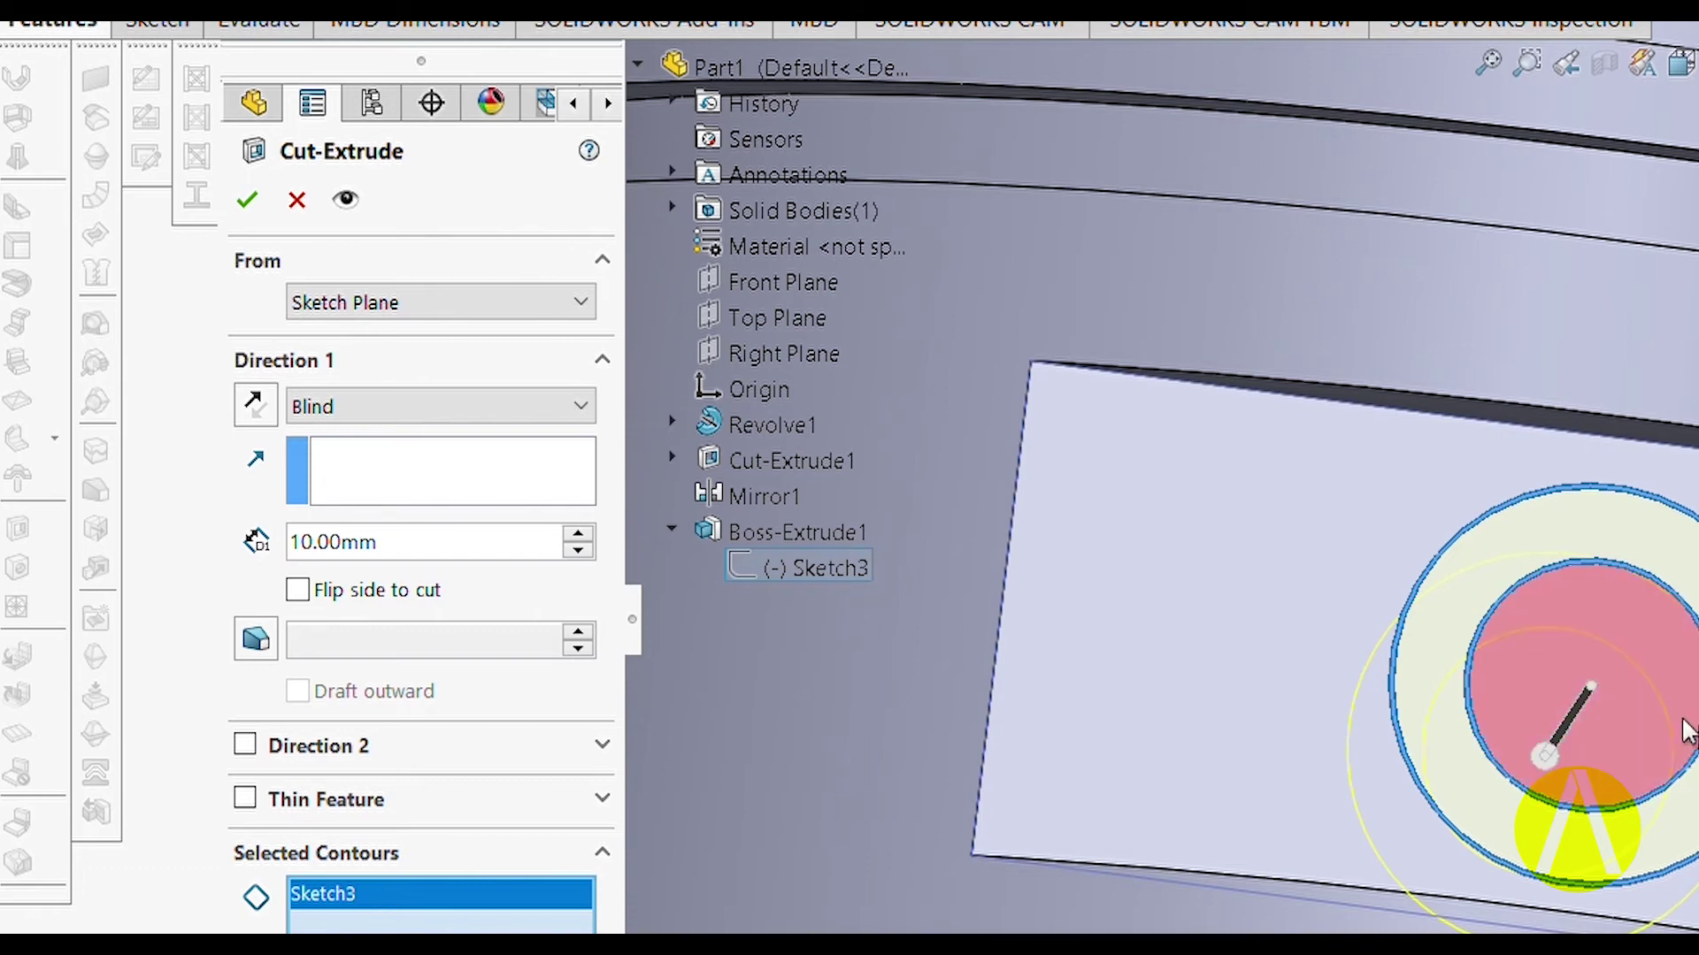
left_click(1575, 718)
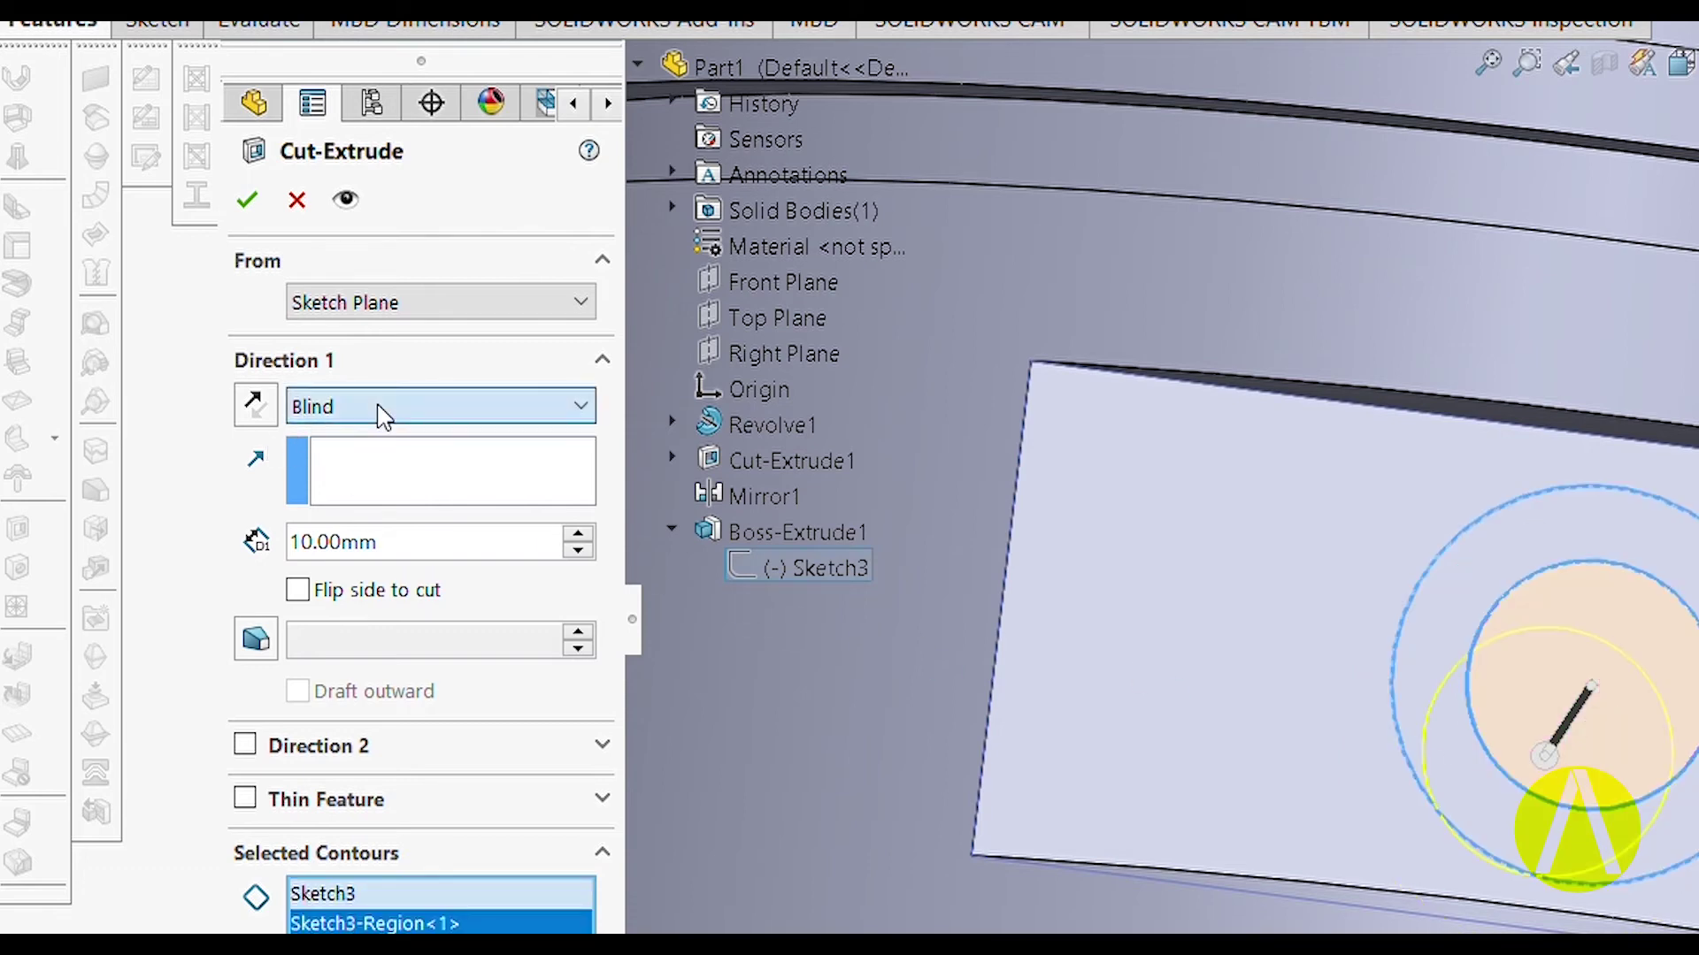
scroll(409, 406, "down", 3)
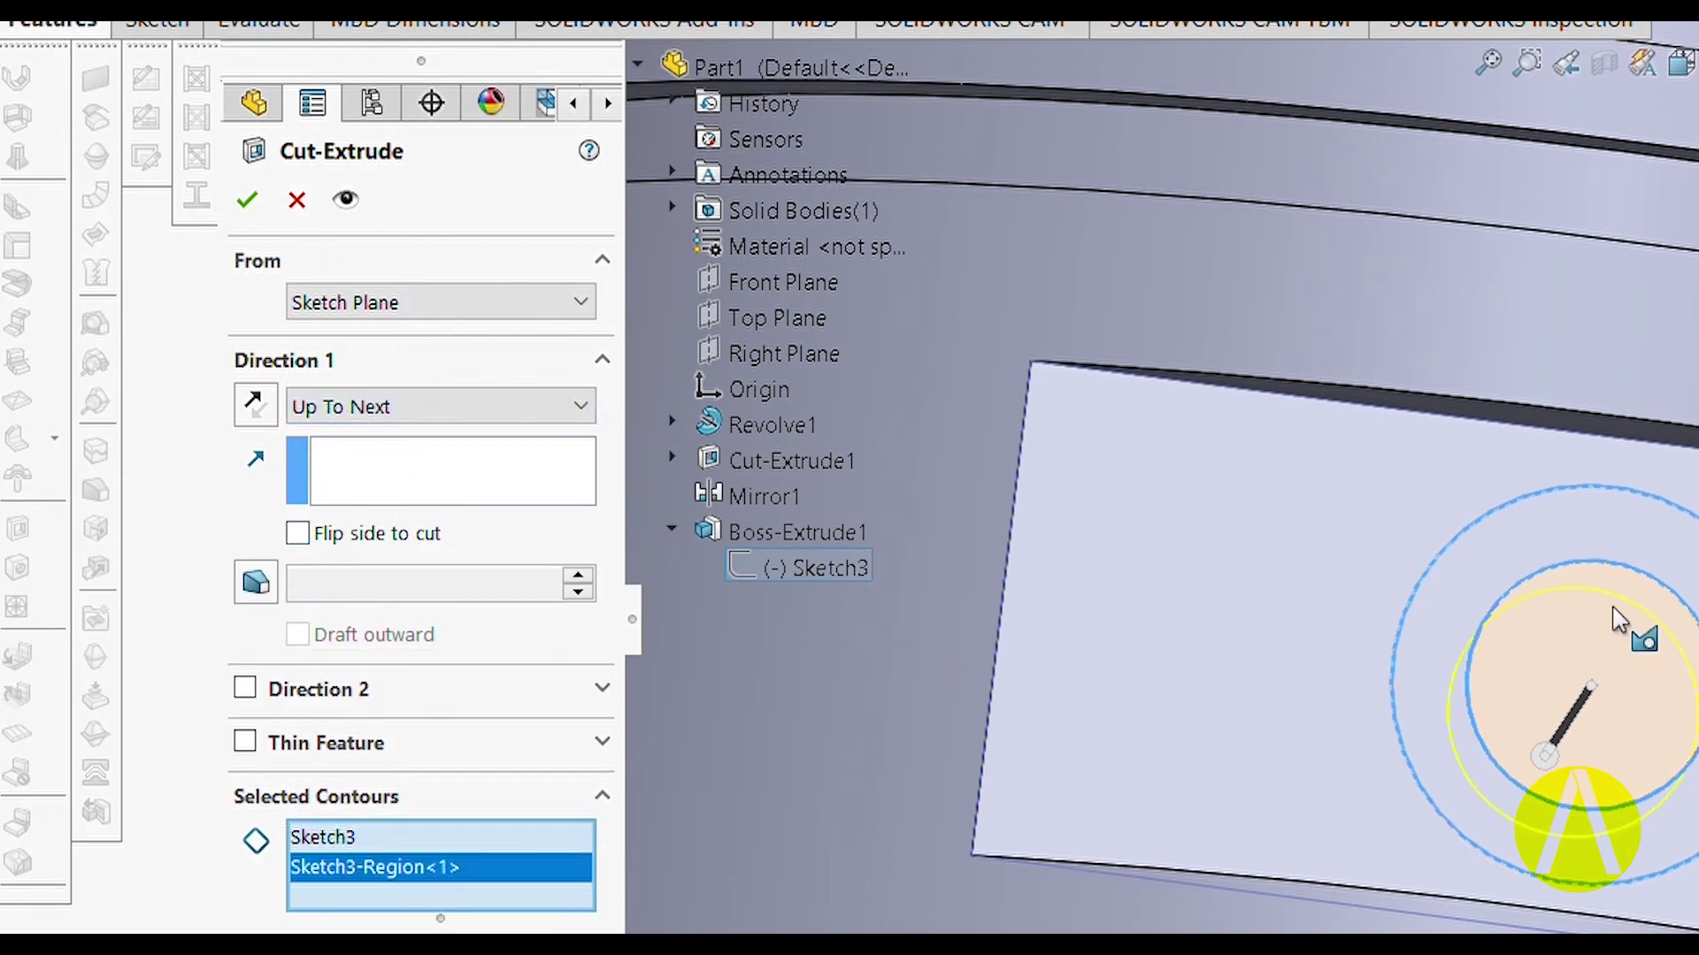
middle_click_drag(1631, 645, 1330, 585)
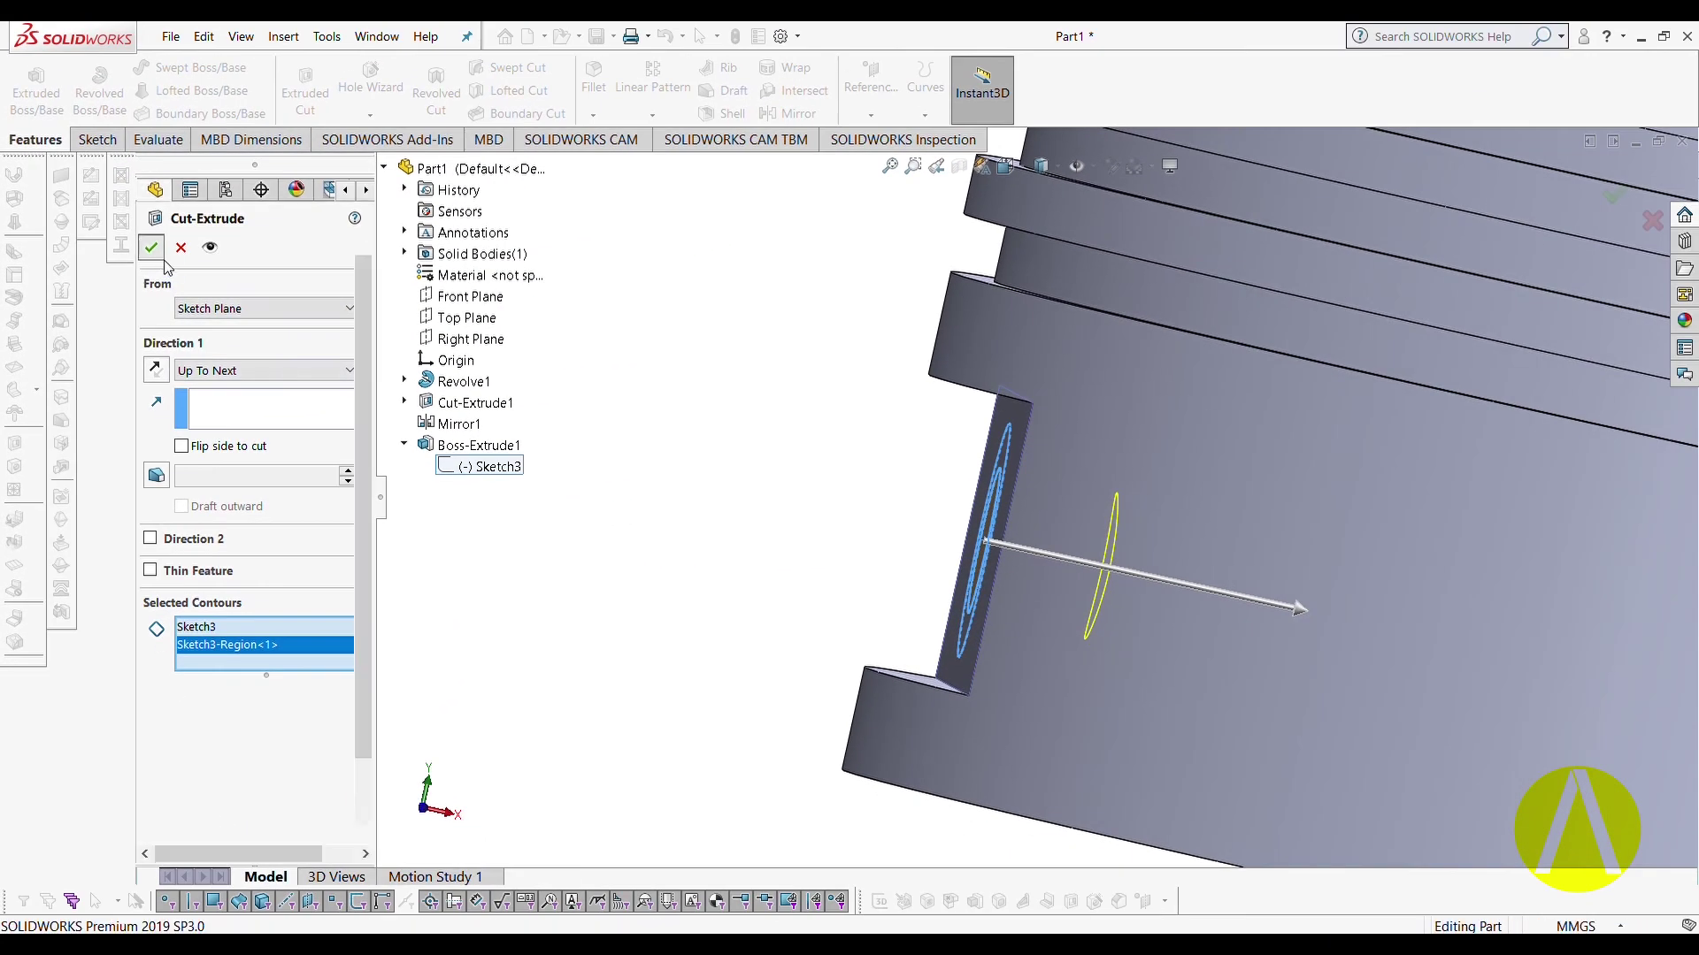
left_click(153, 249)
Mirror the ring-shaped pin boss and its pin hole cut about the Right Plane.
middle_click_drag(1176, 549, 1277, 358)
scroll(1139, 394, "down", 6)
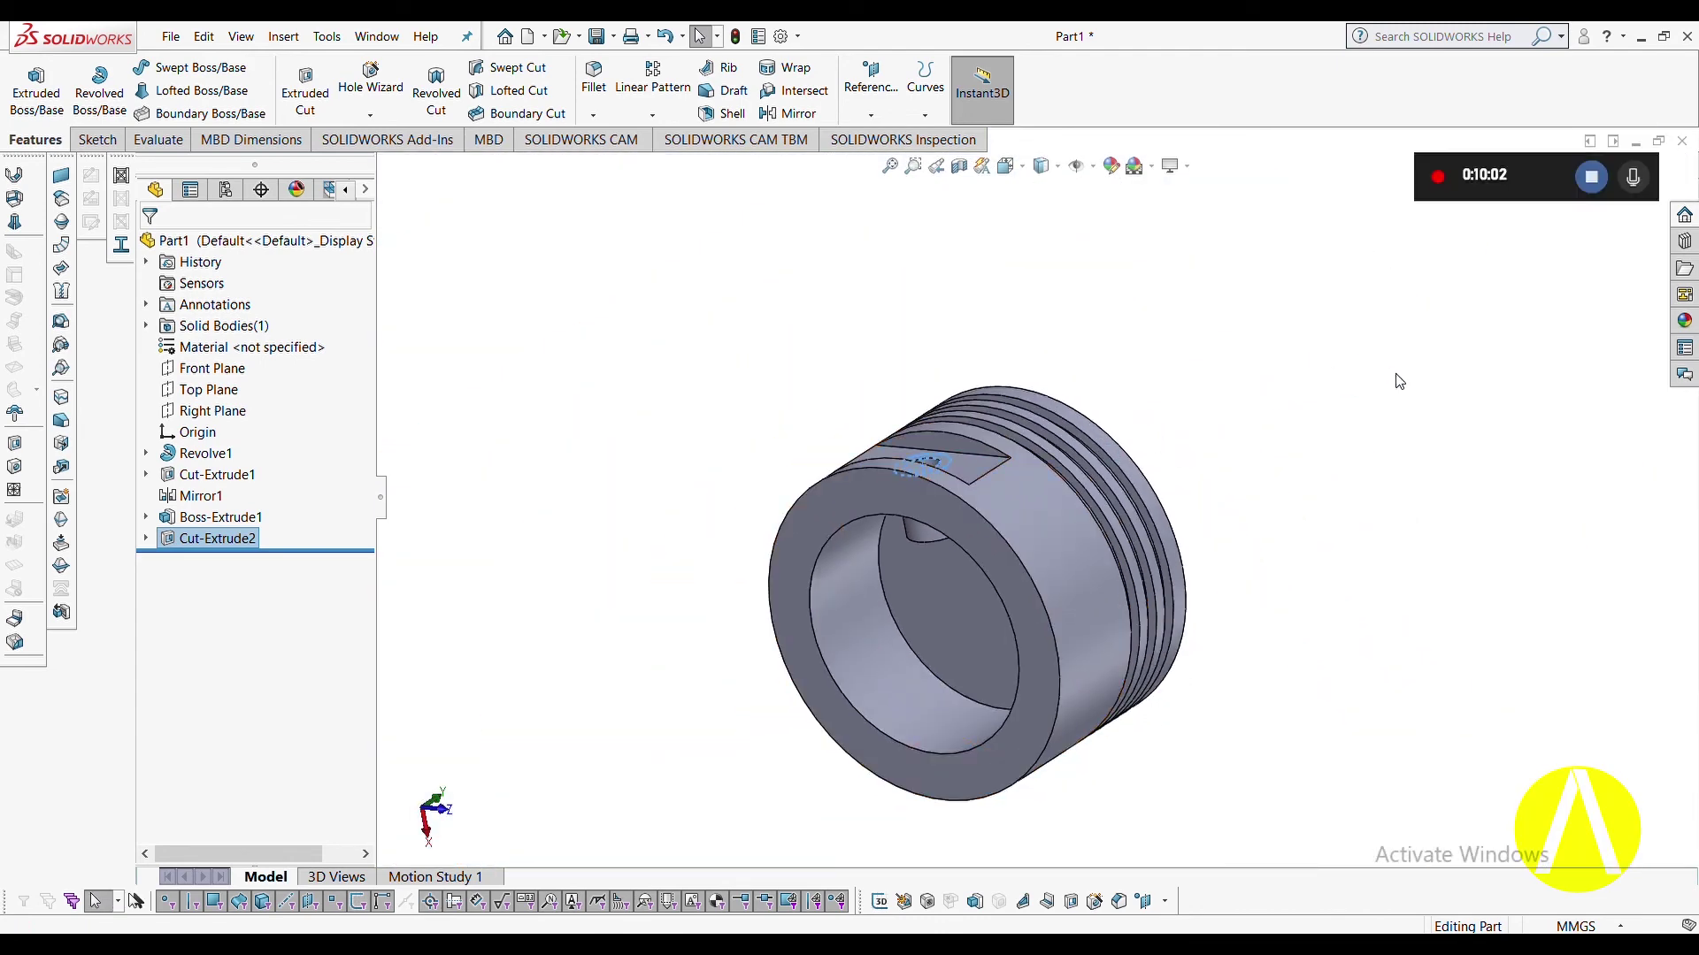
scroll(1260, 383, "up", 3)
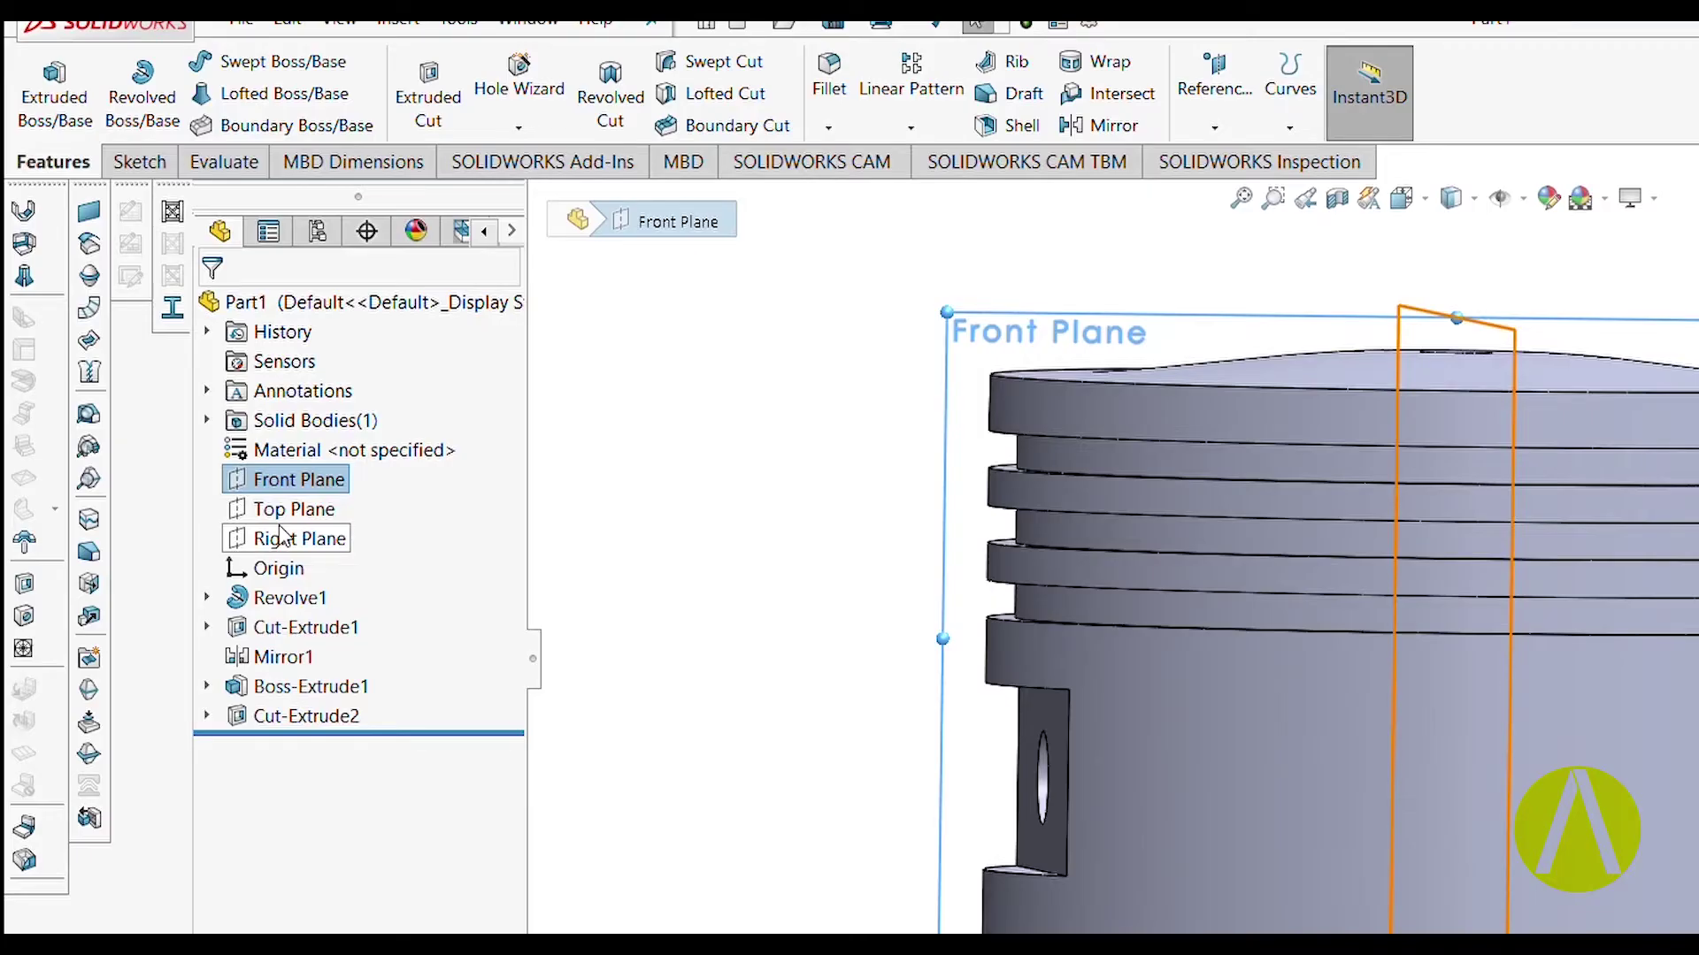
left_click(200, 407)
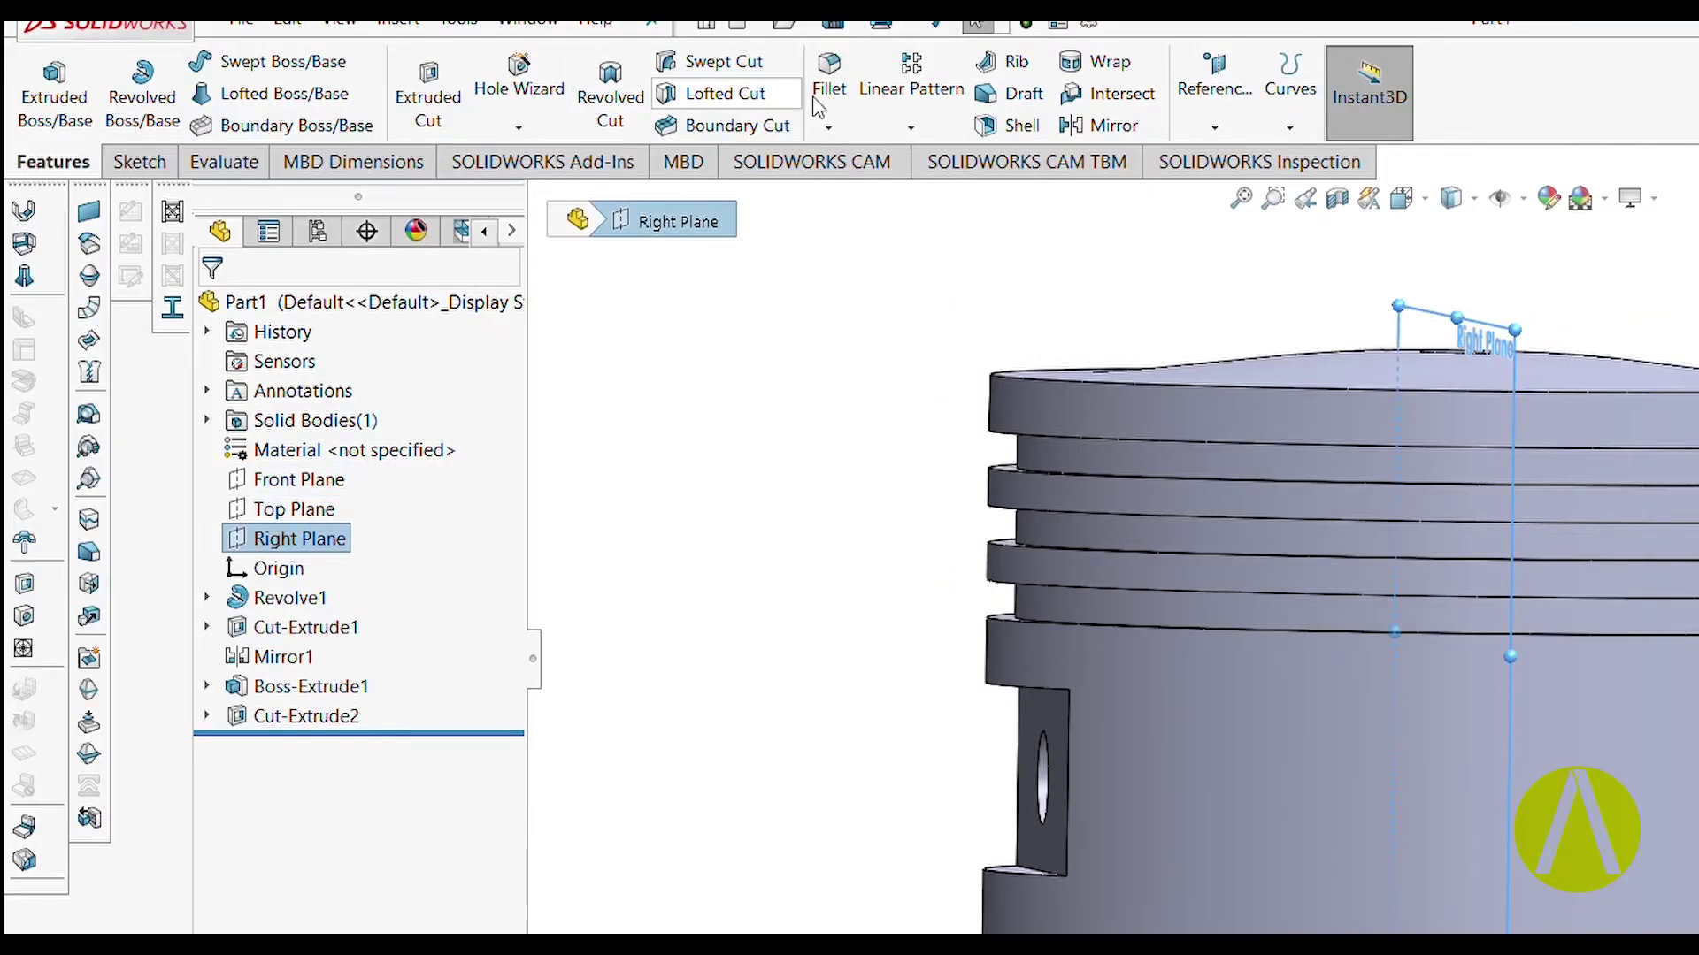
left_click(1087, 125)
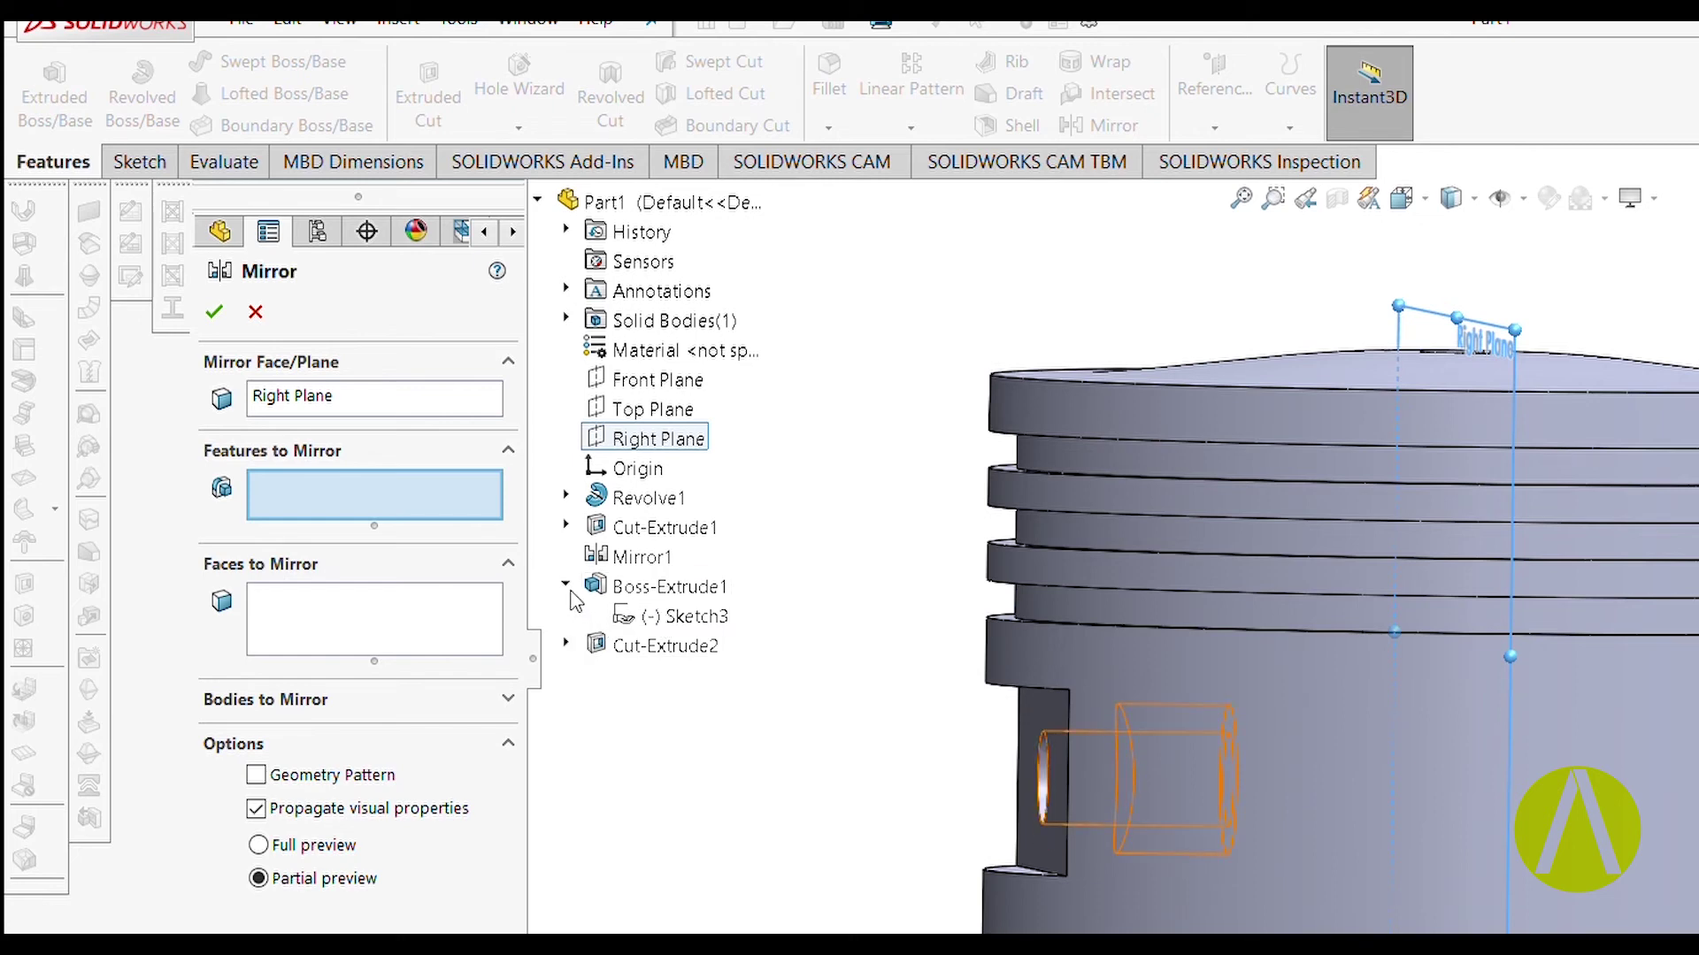
left_click(625, 598)
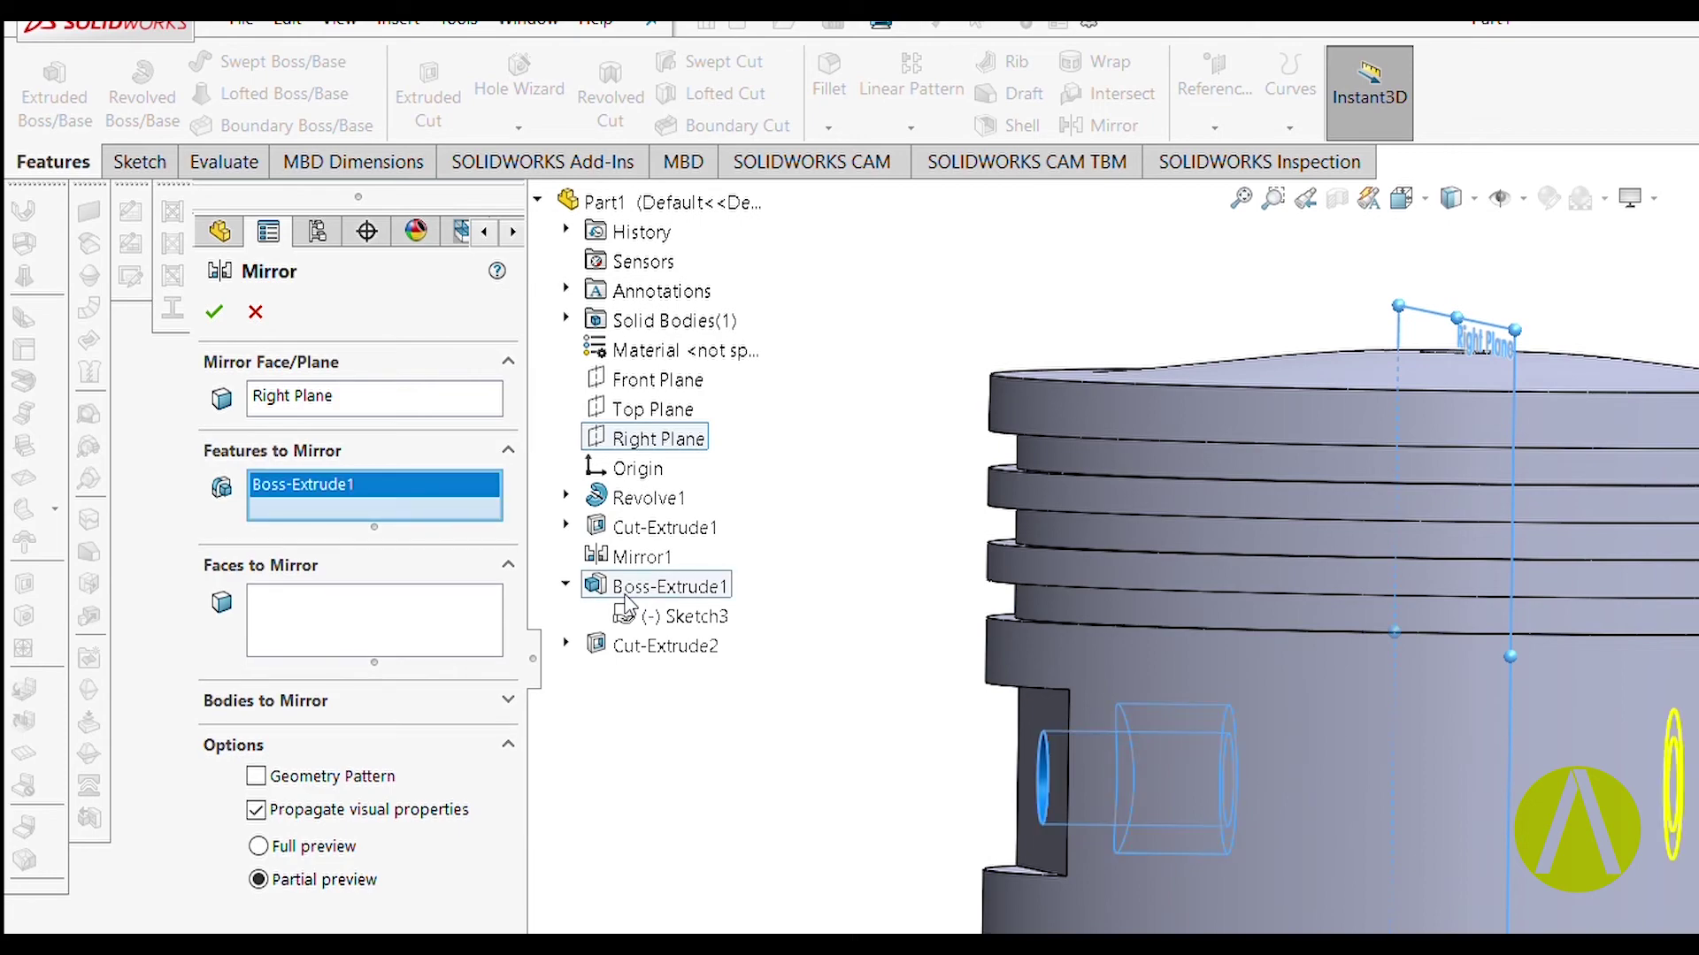
left_click(639, 657)
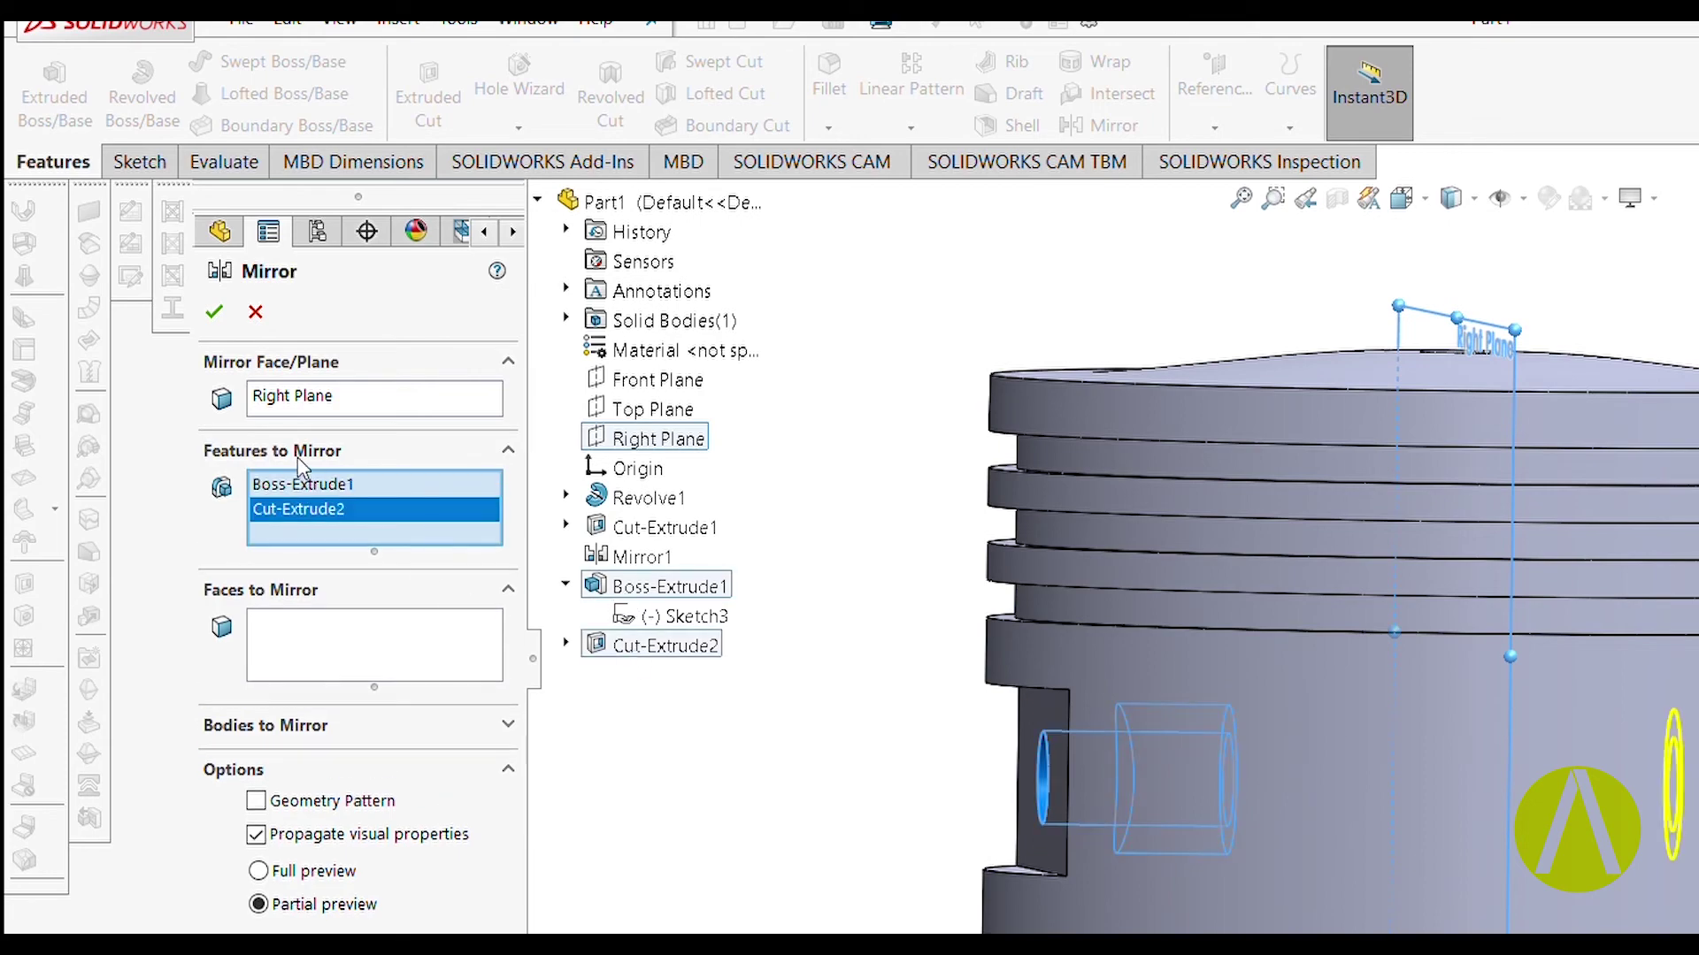
left_click(214, 311)
On the Front Plane, sketch a closed rectangle of lines about 28.4 mm wide and 12.55 mm high, standing on the skirt's bottom edge.
middle_click_drag(1440, 478, 1471, 543)
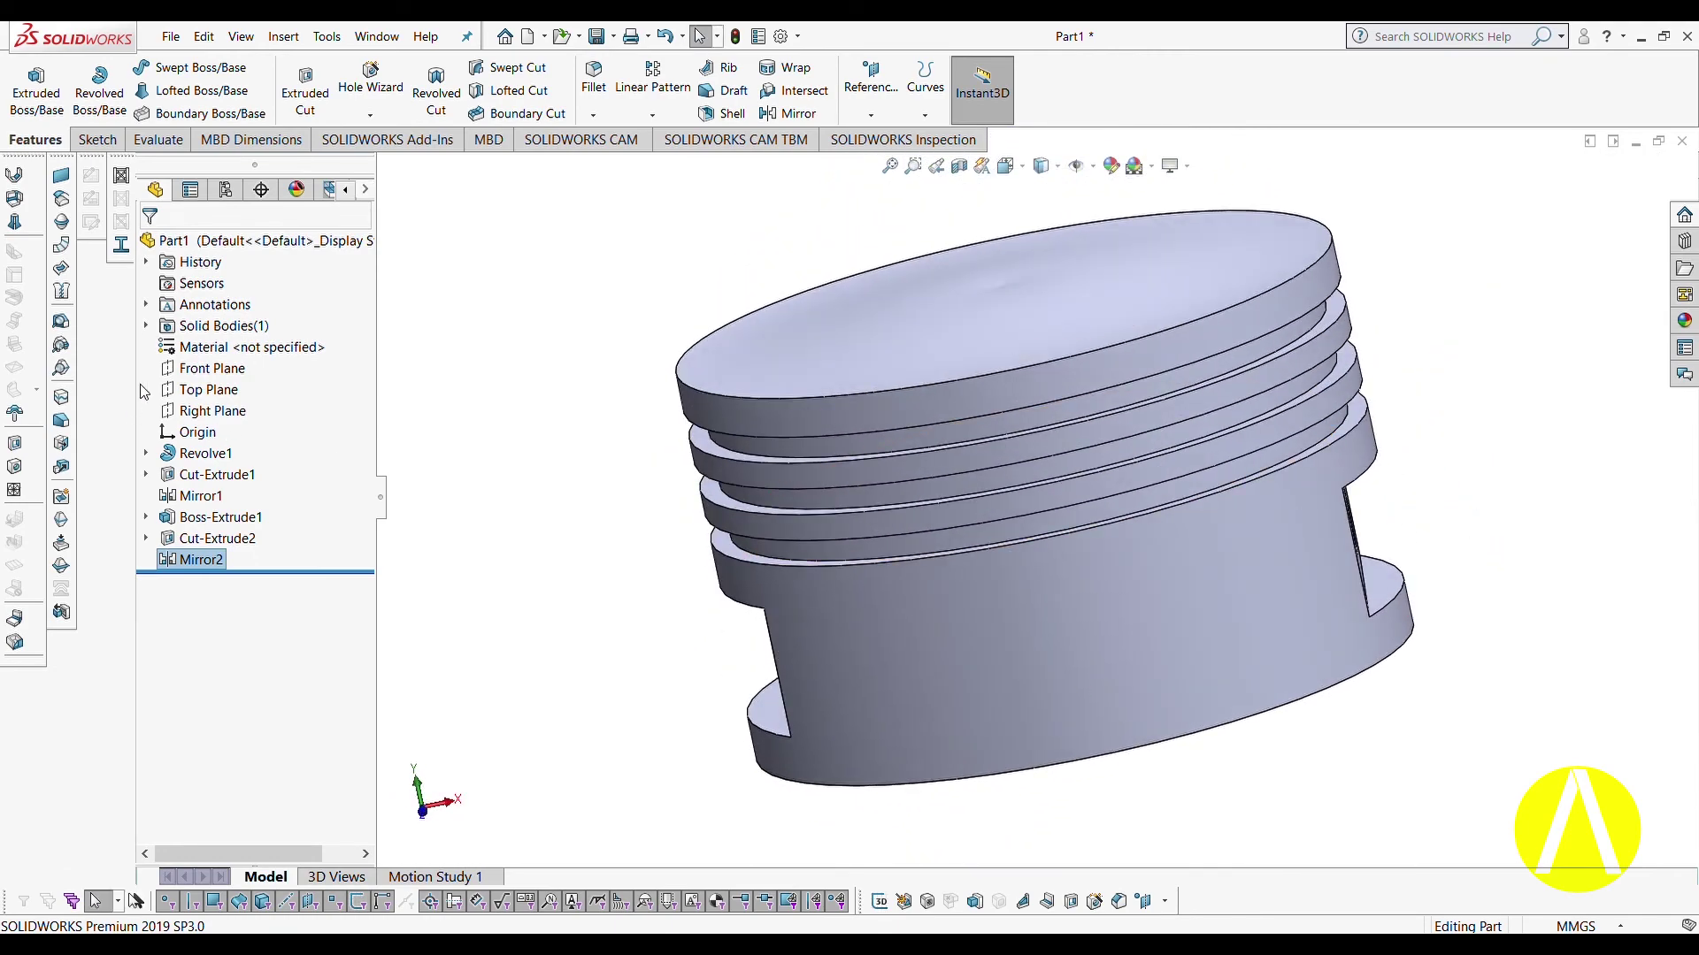
left_click(195, 370)
left_click(288, 358)
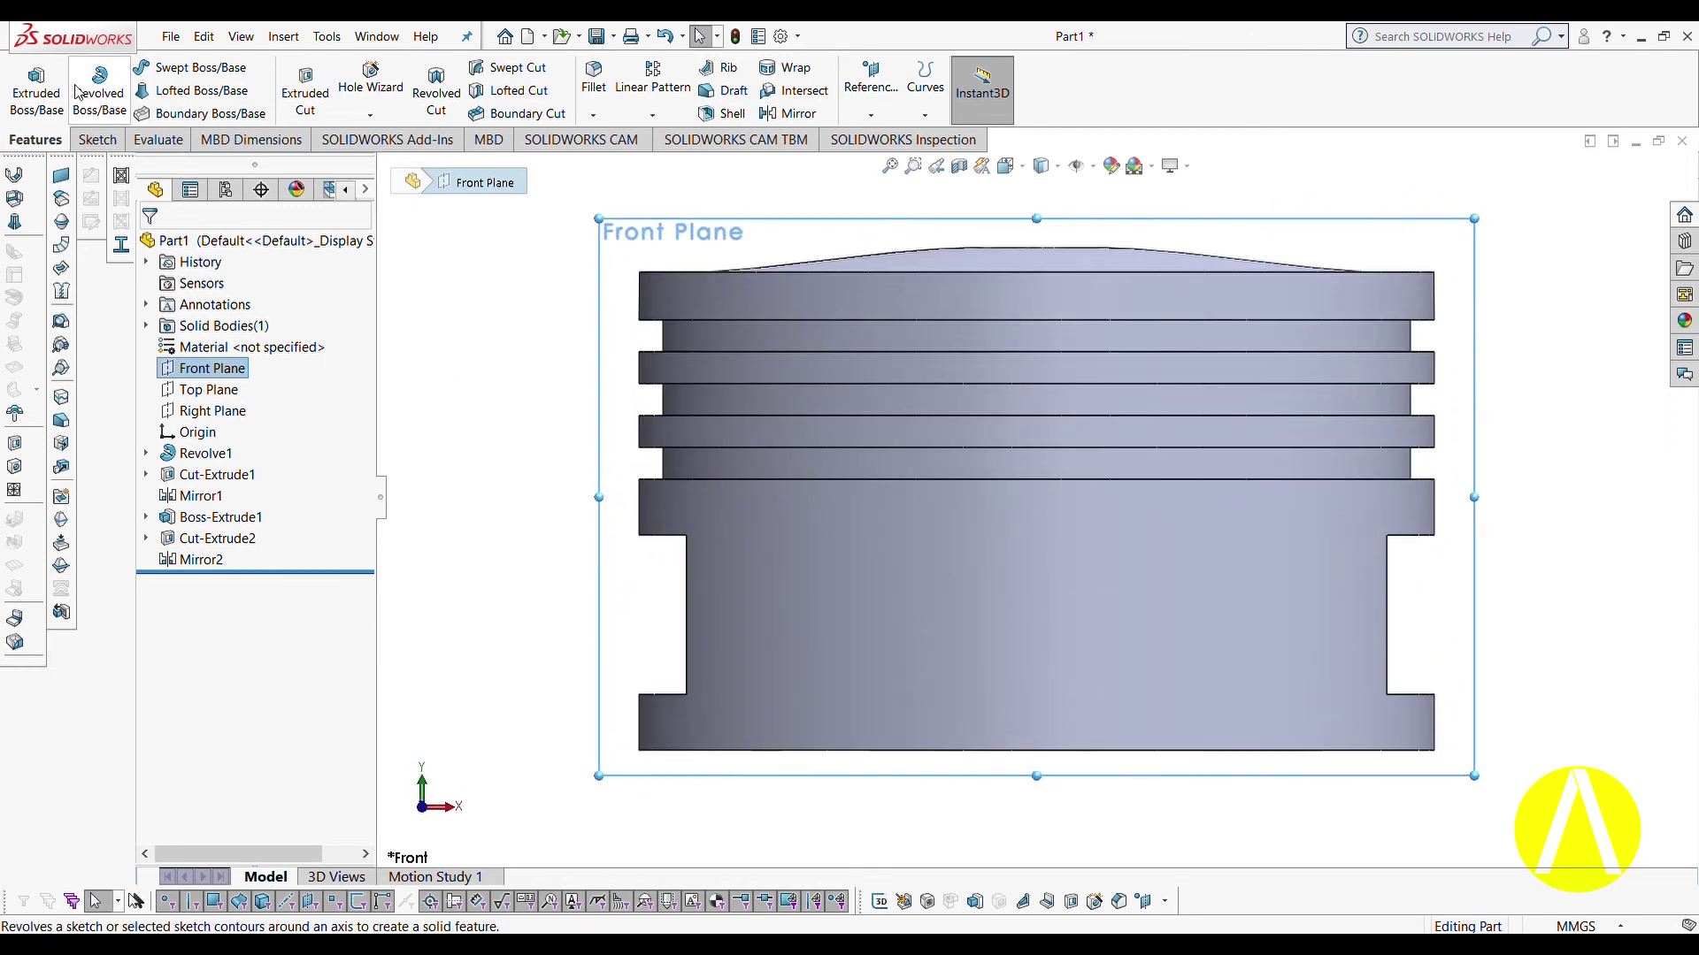
left_click(97, 139)
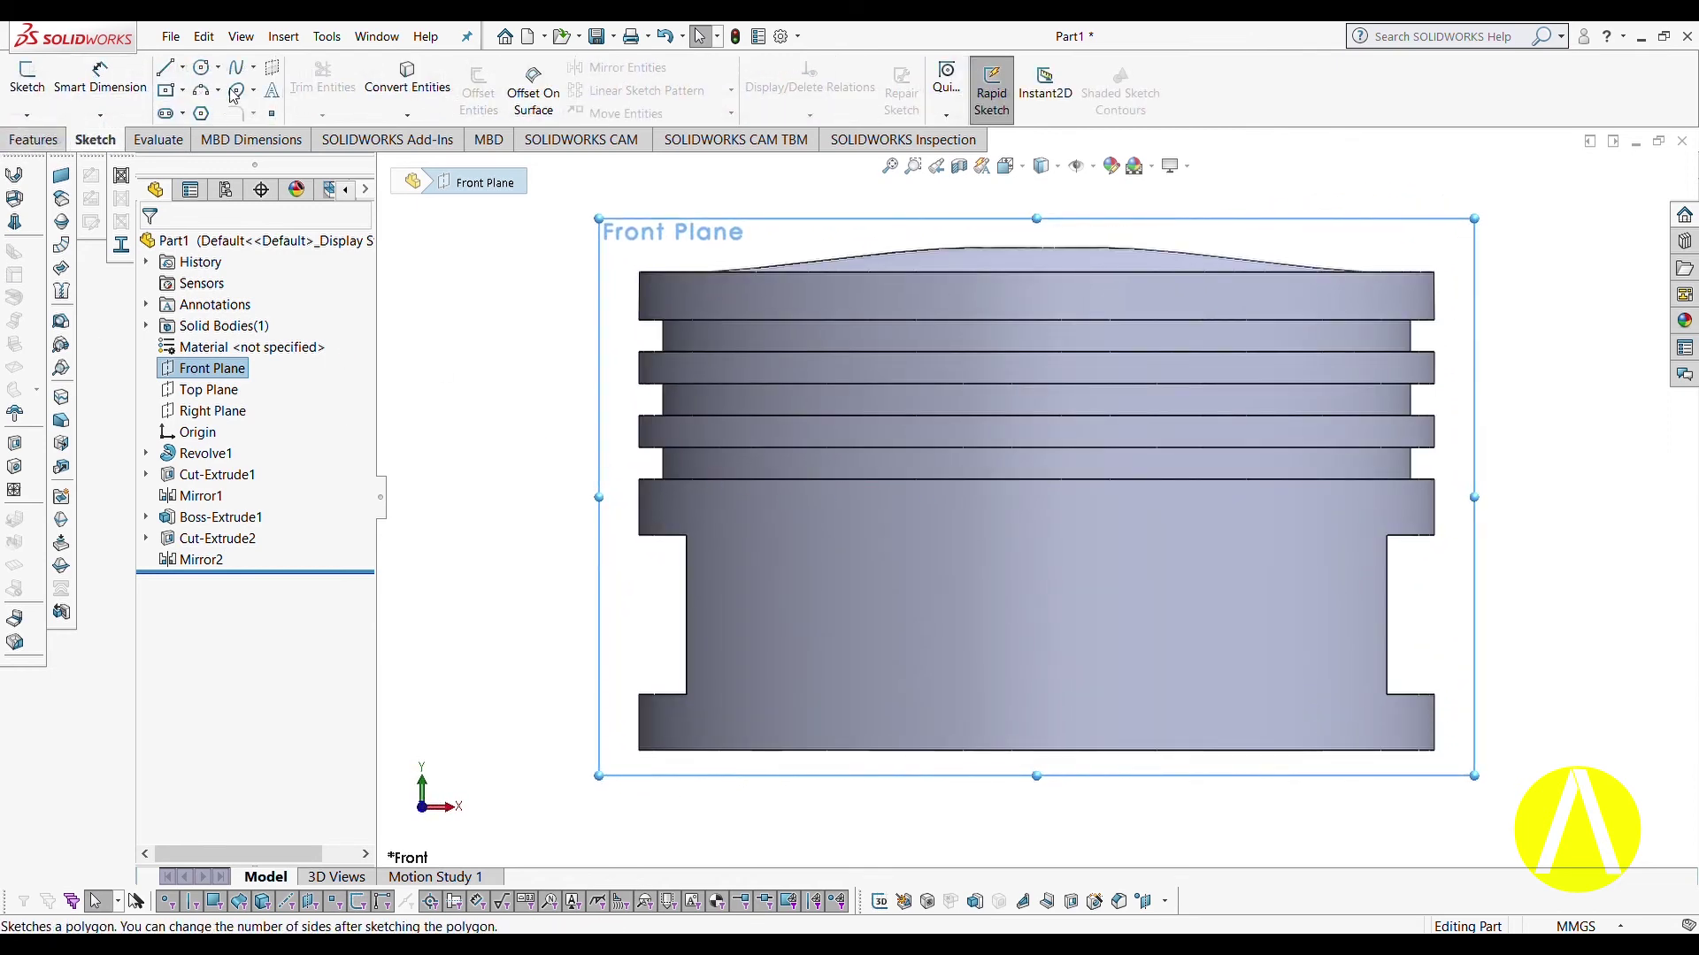
left_click(165, 71)
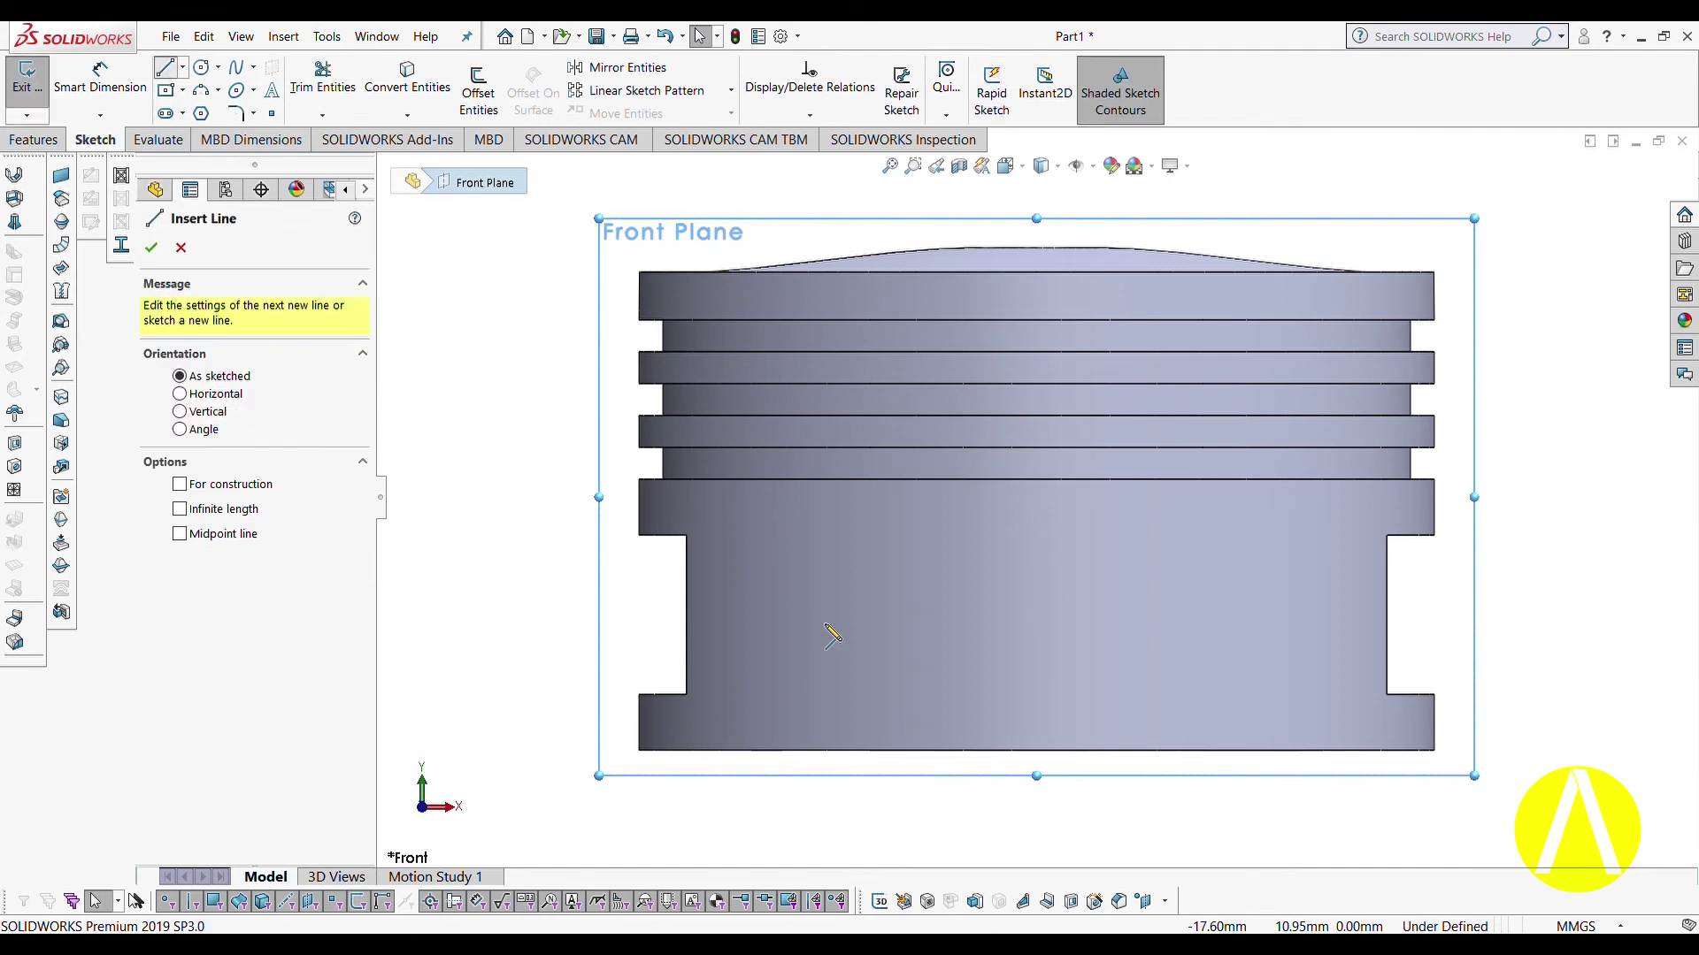
left_click(817, 751)
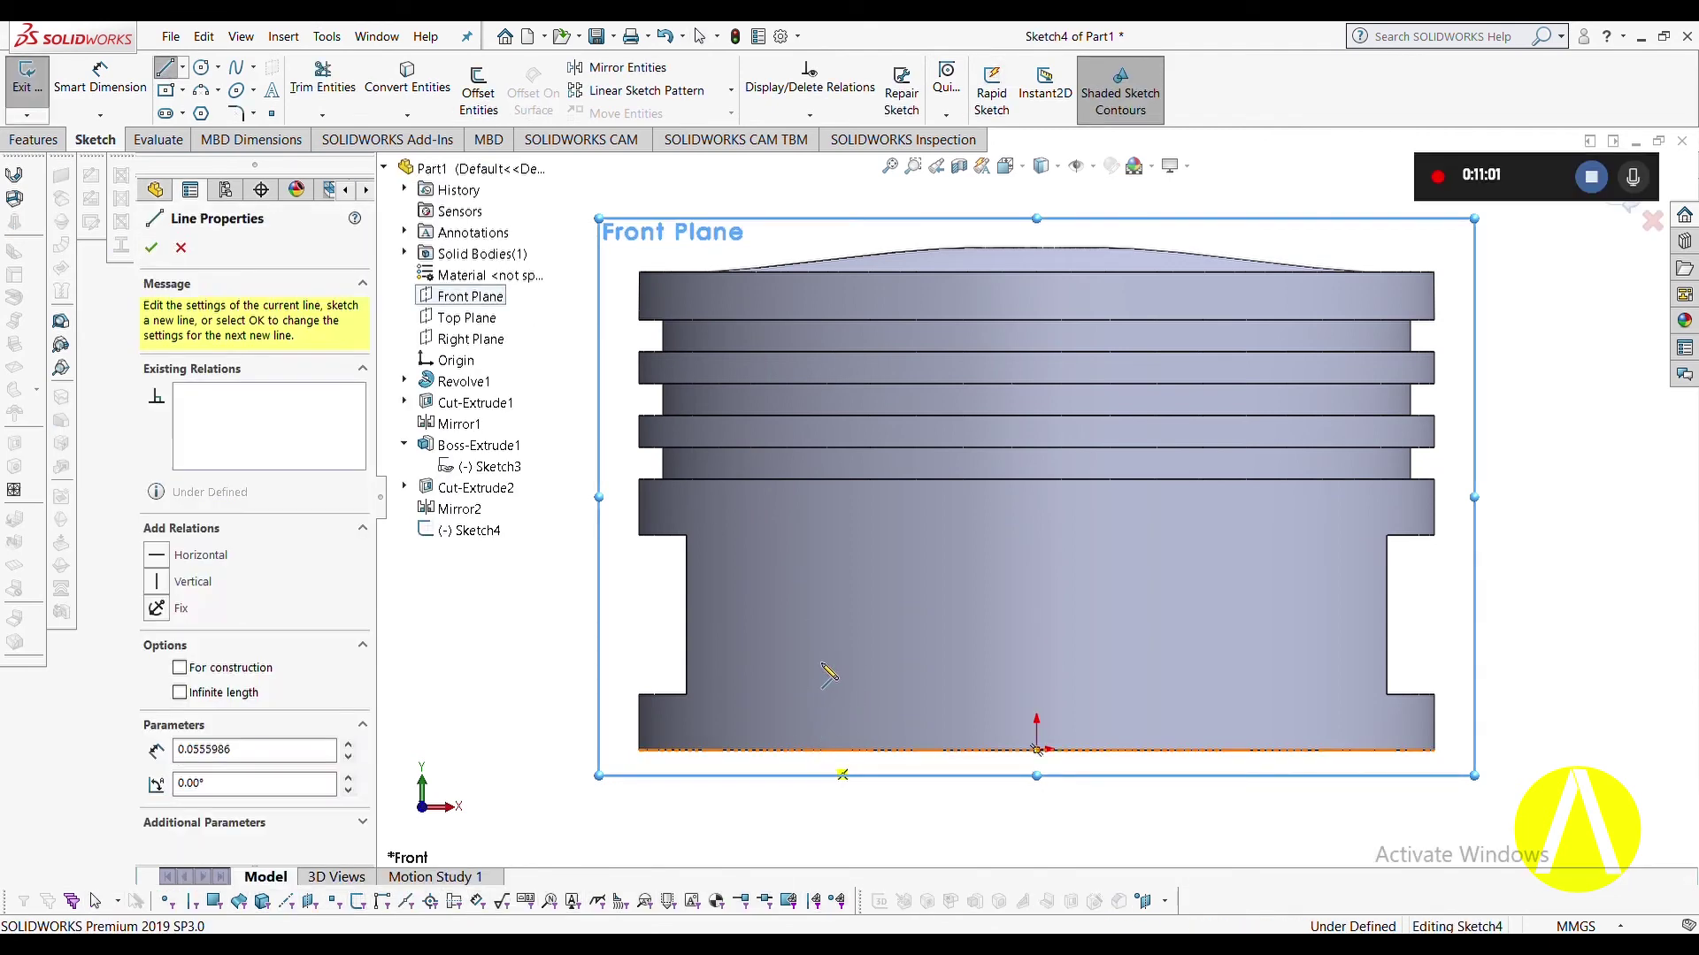
left_click(817, 550)
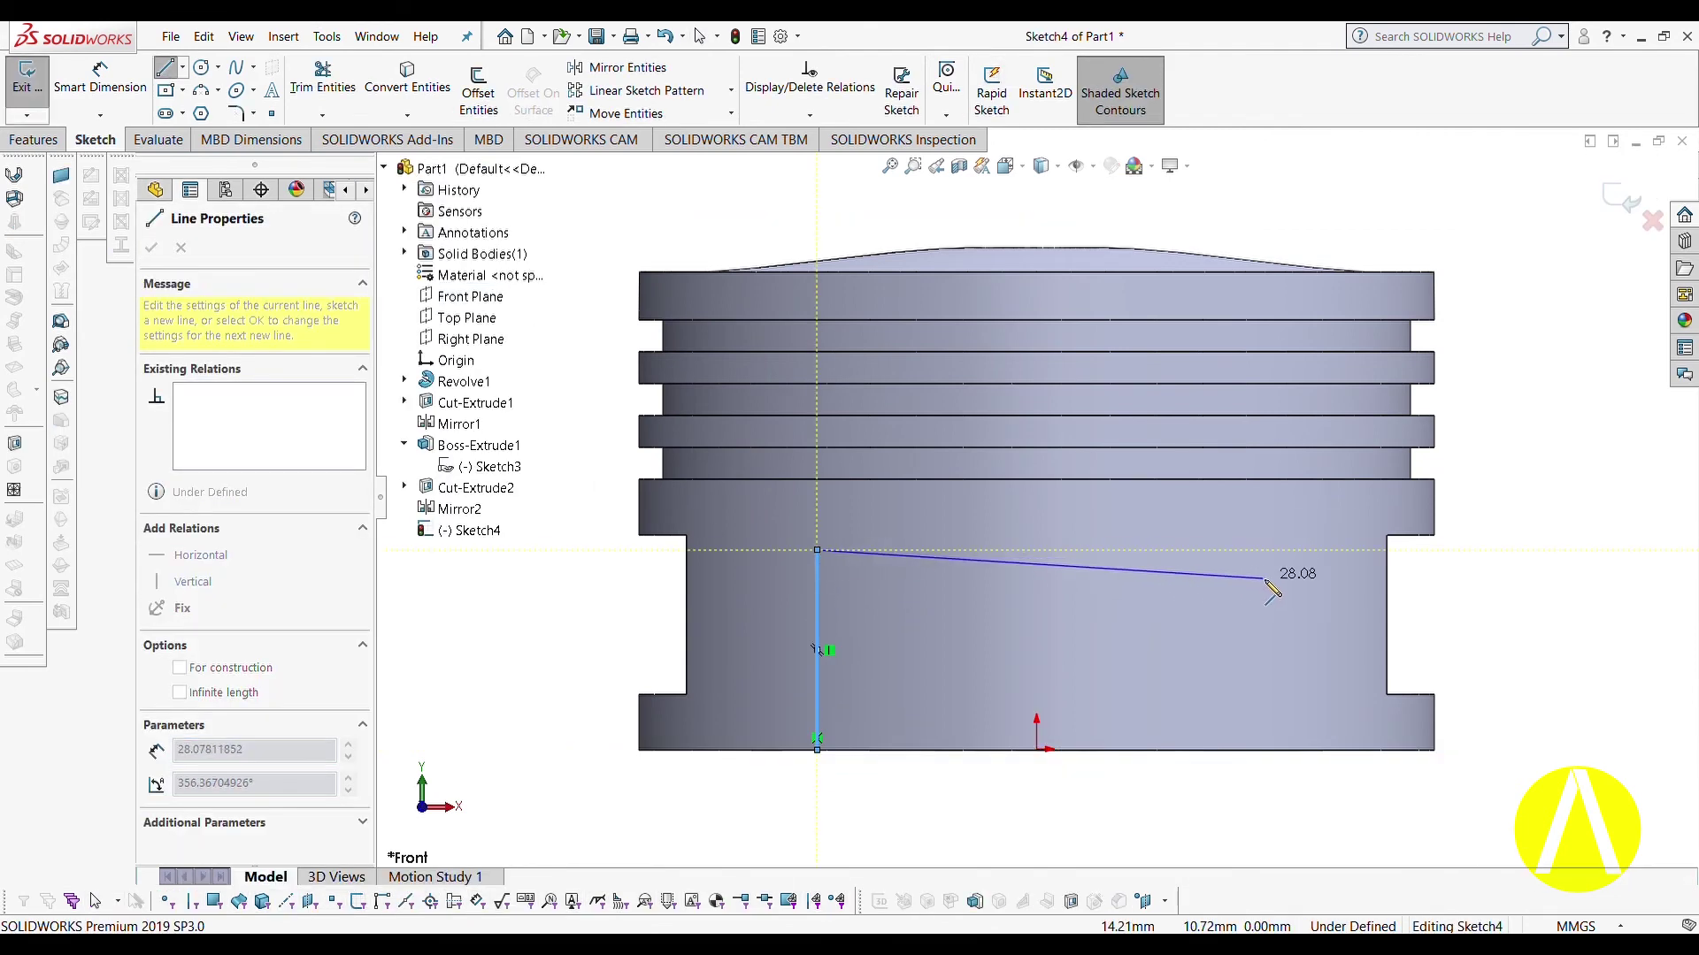
left_click(1269, 550)
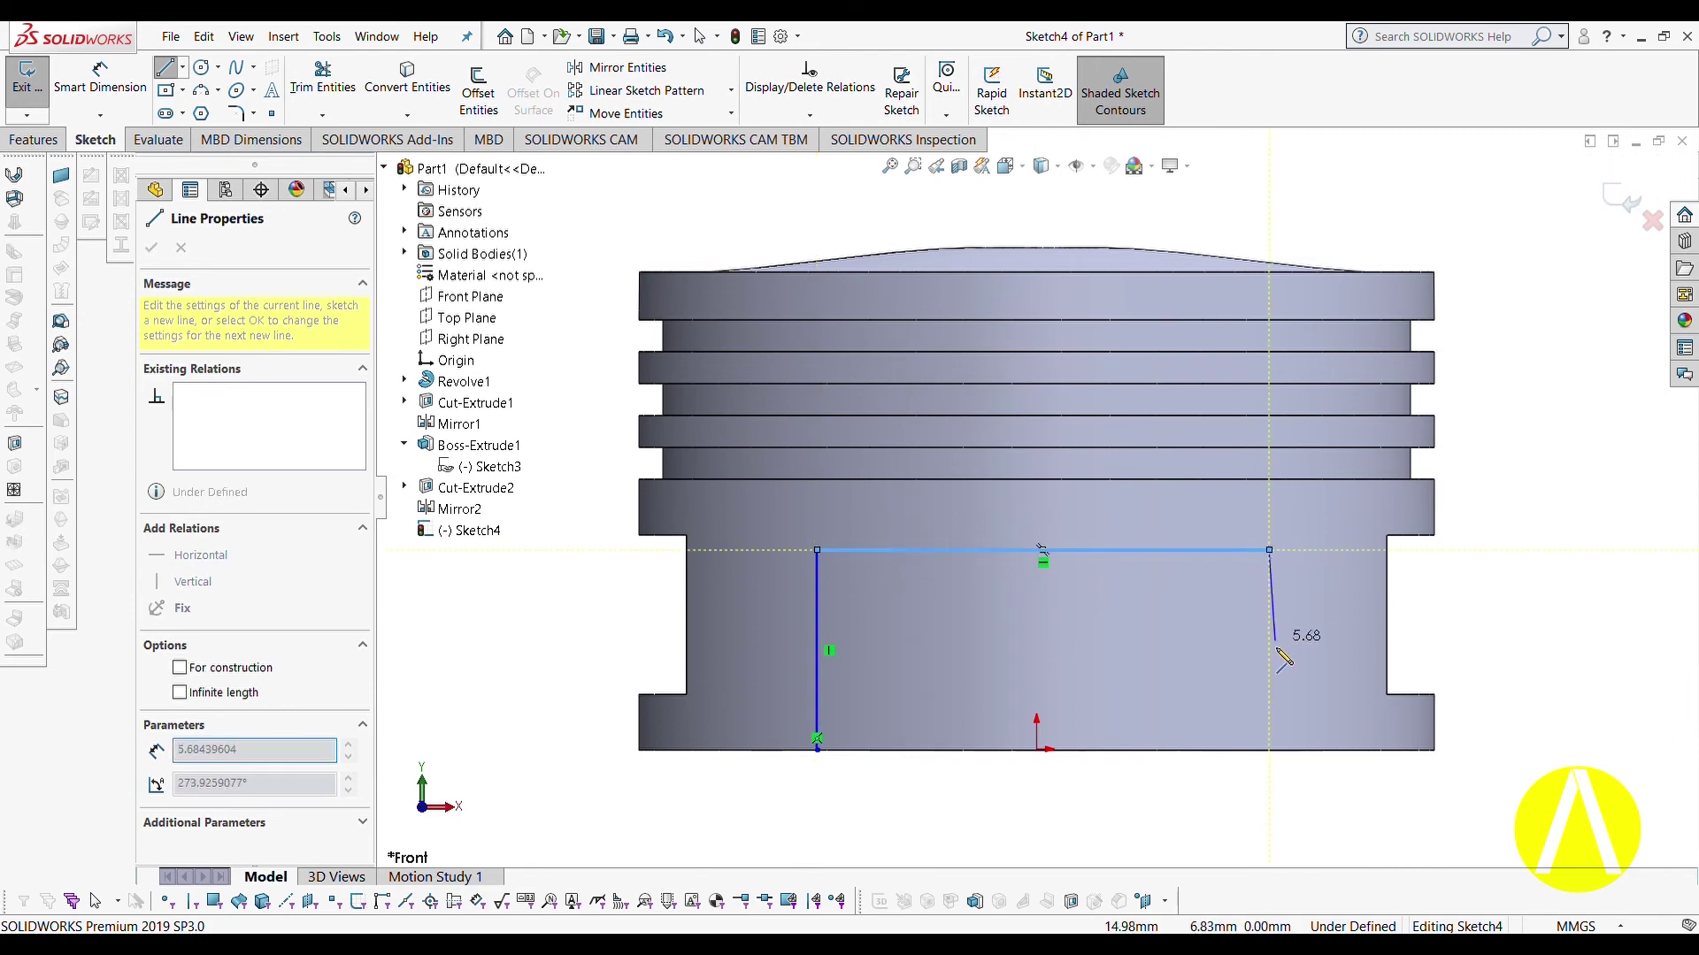
left_click(1270, 752)
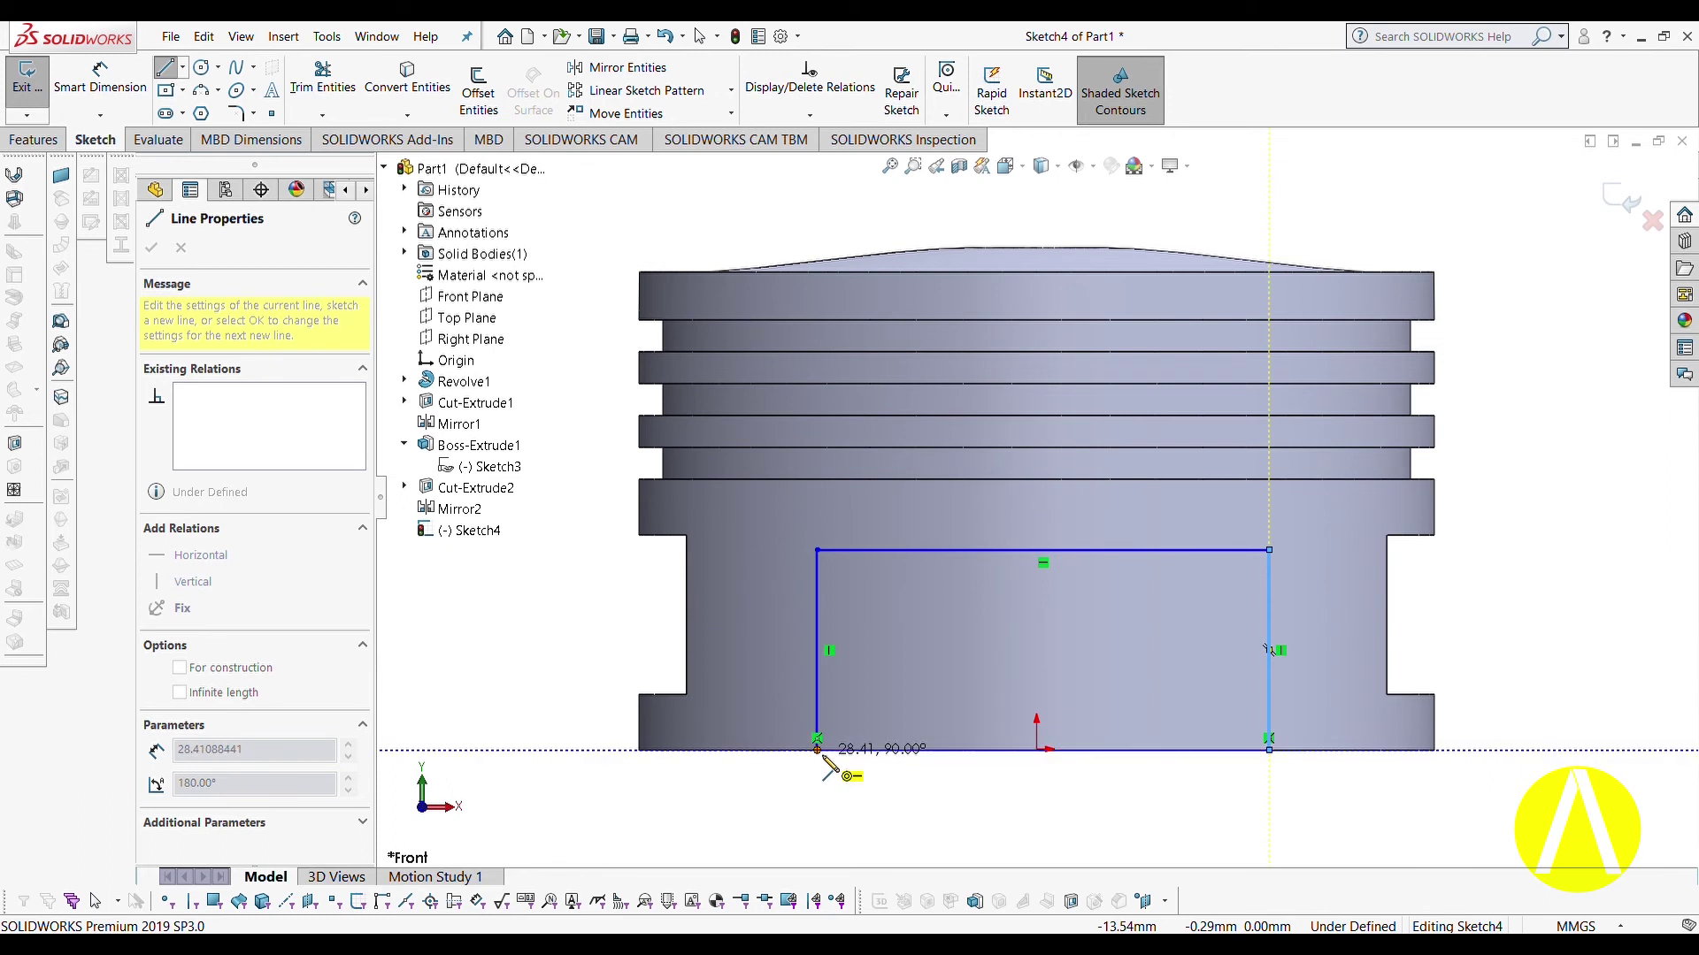
left_click(817, 751)
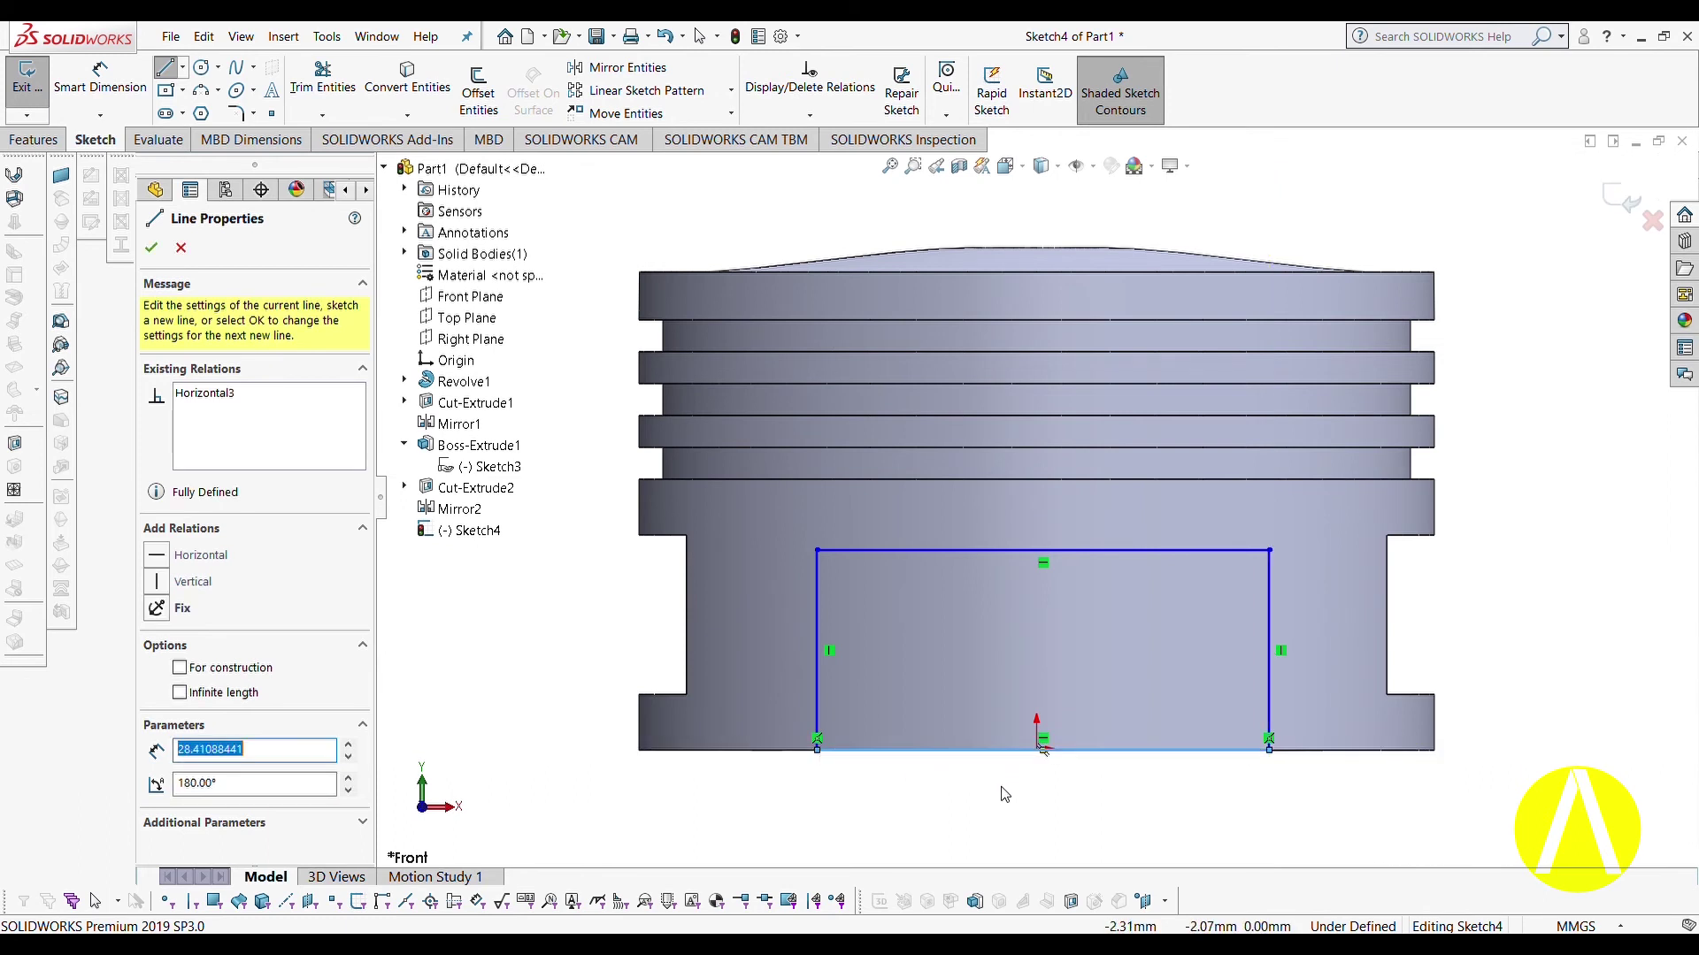
key("Escape")
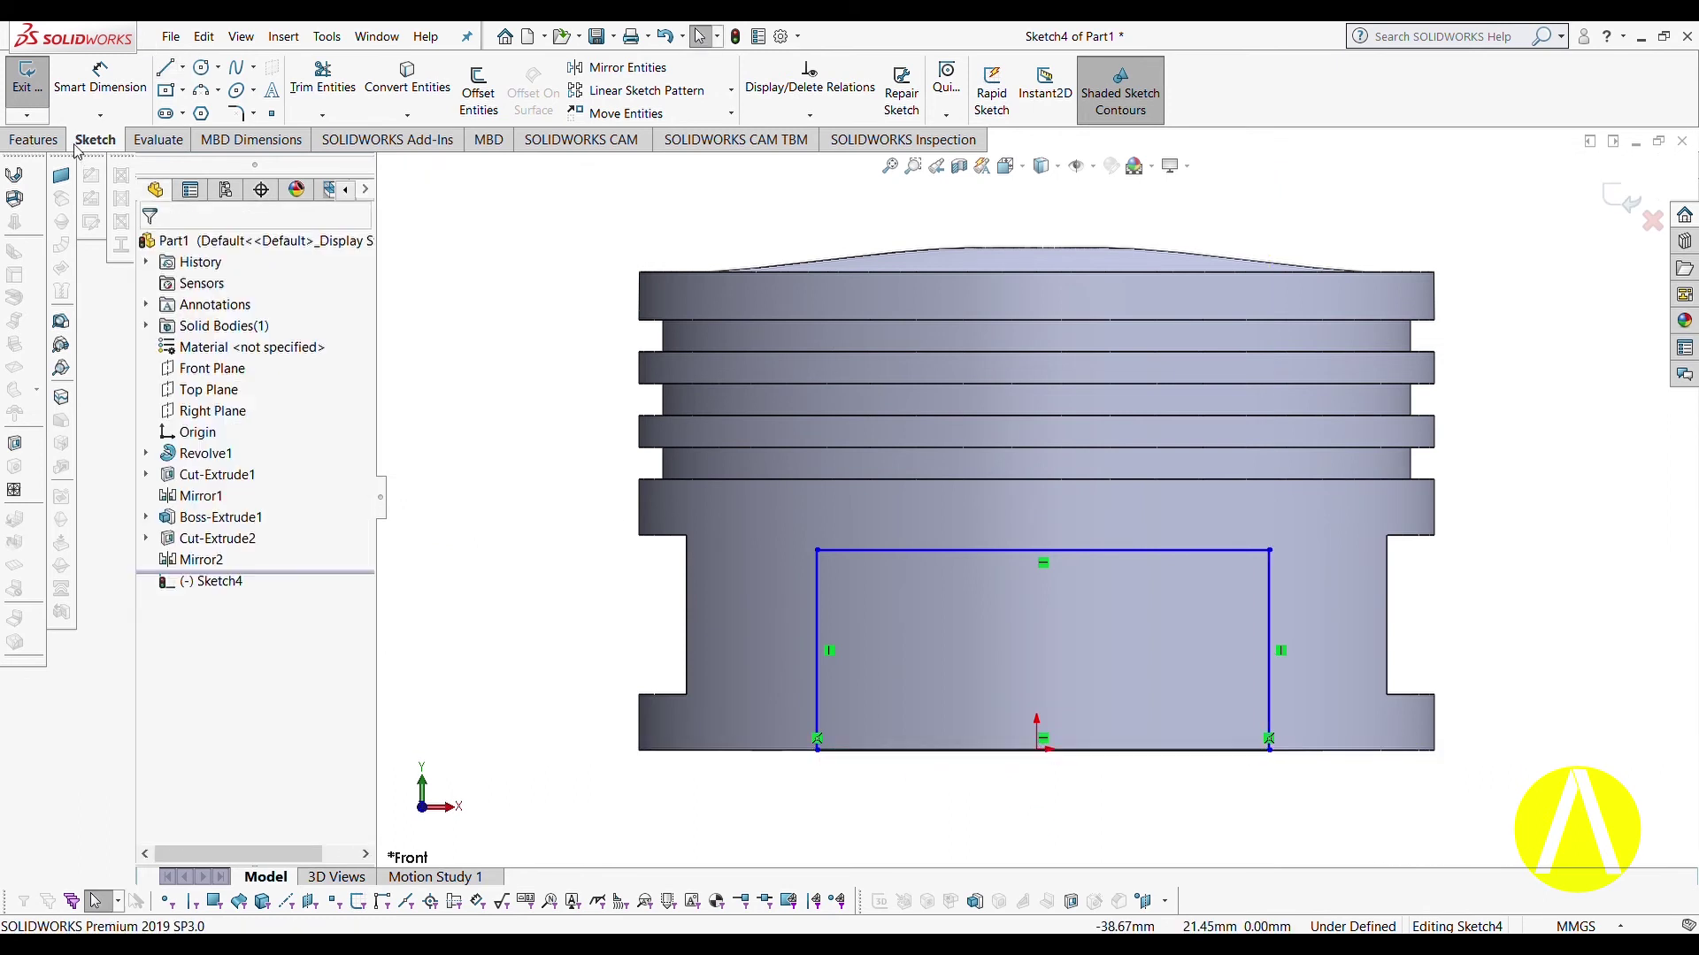
Dimension the rectangle's left vertical line and set its height to 10 mm.
left_click(109, 95)
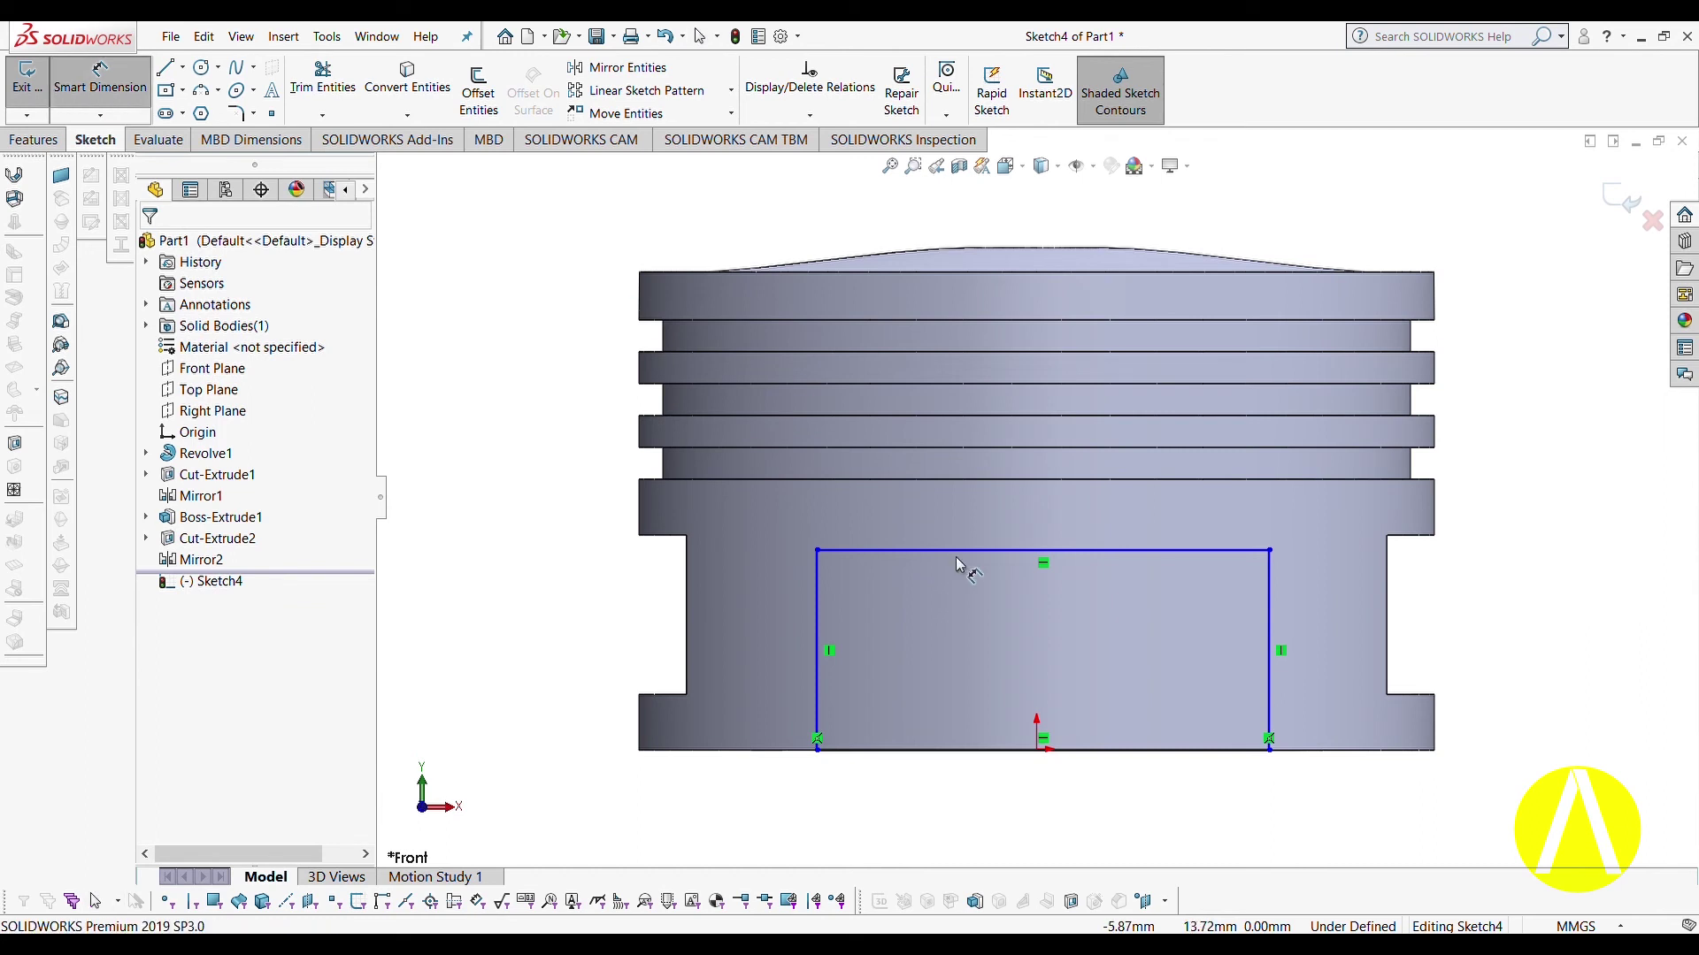
left_click(817, 617)
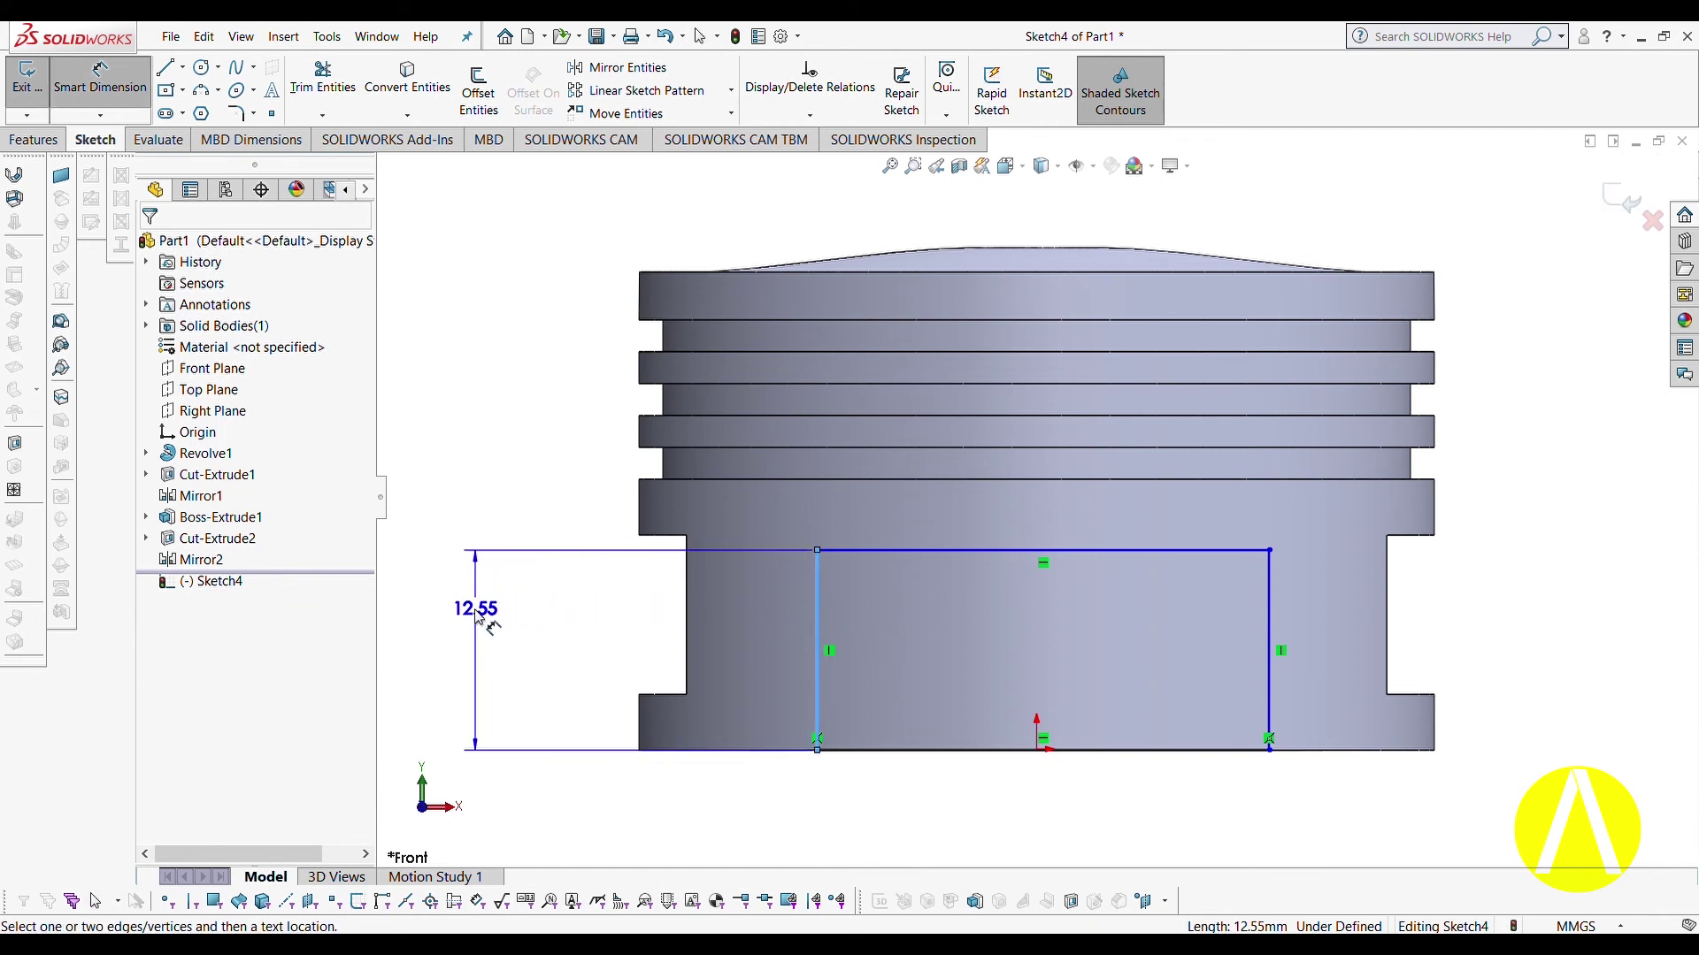
left_click(518, 630)
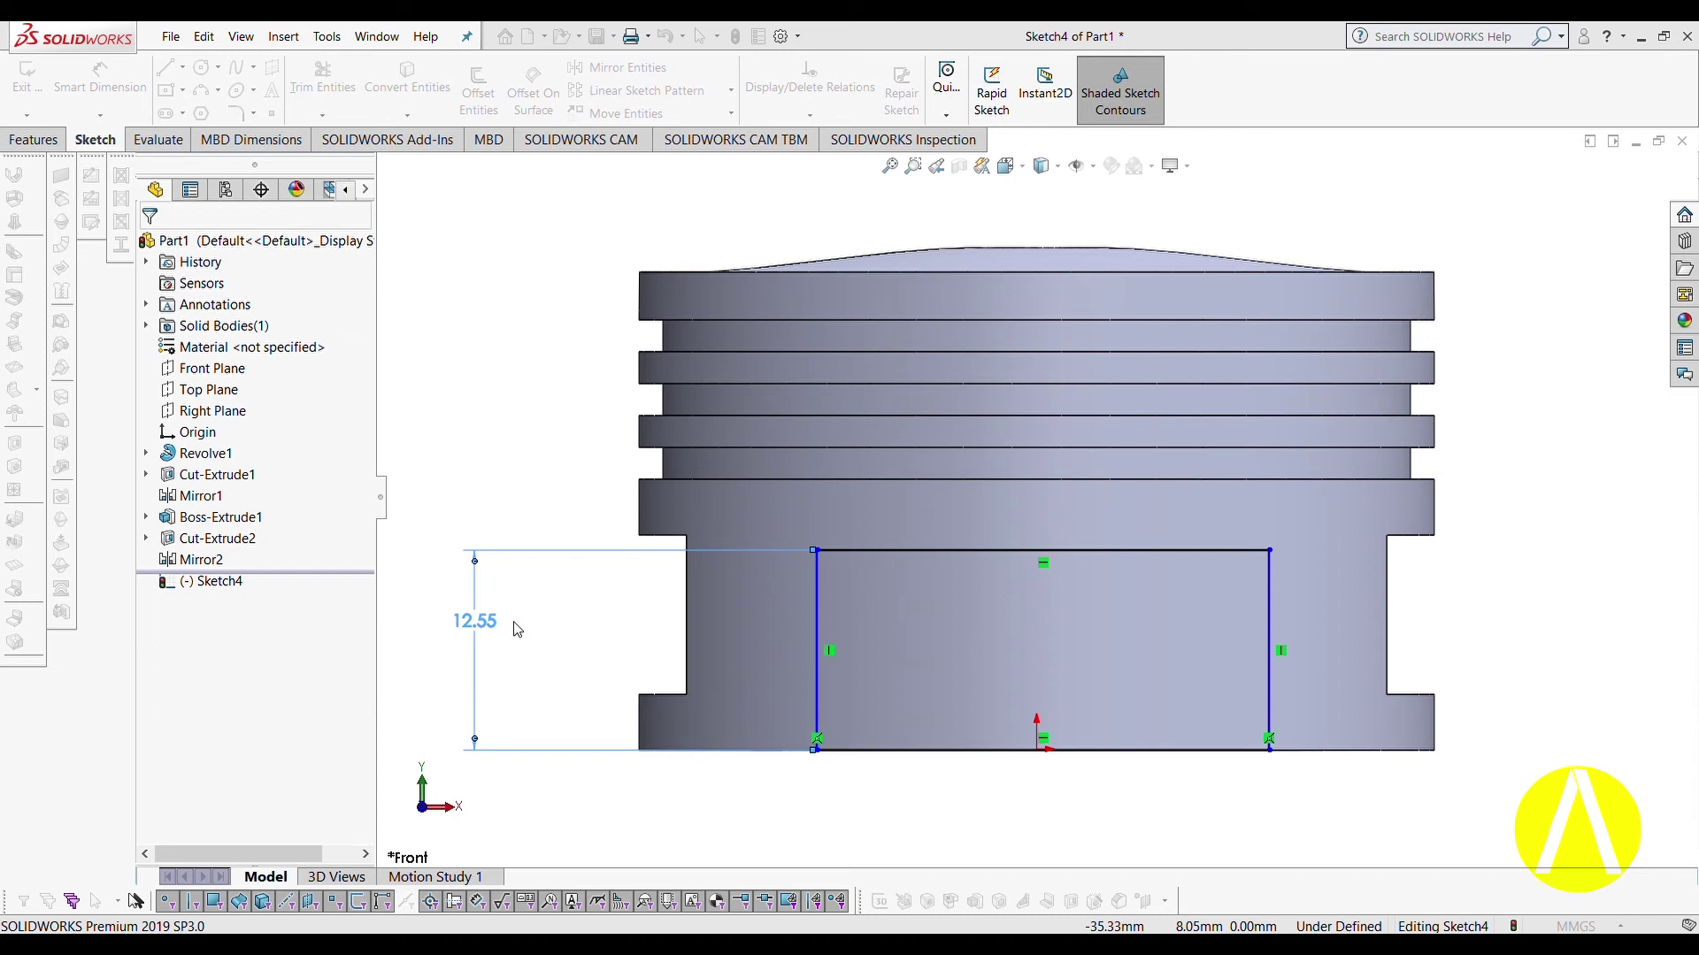
key("Return")
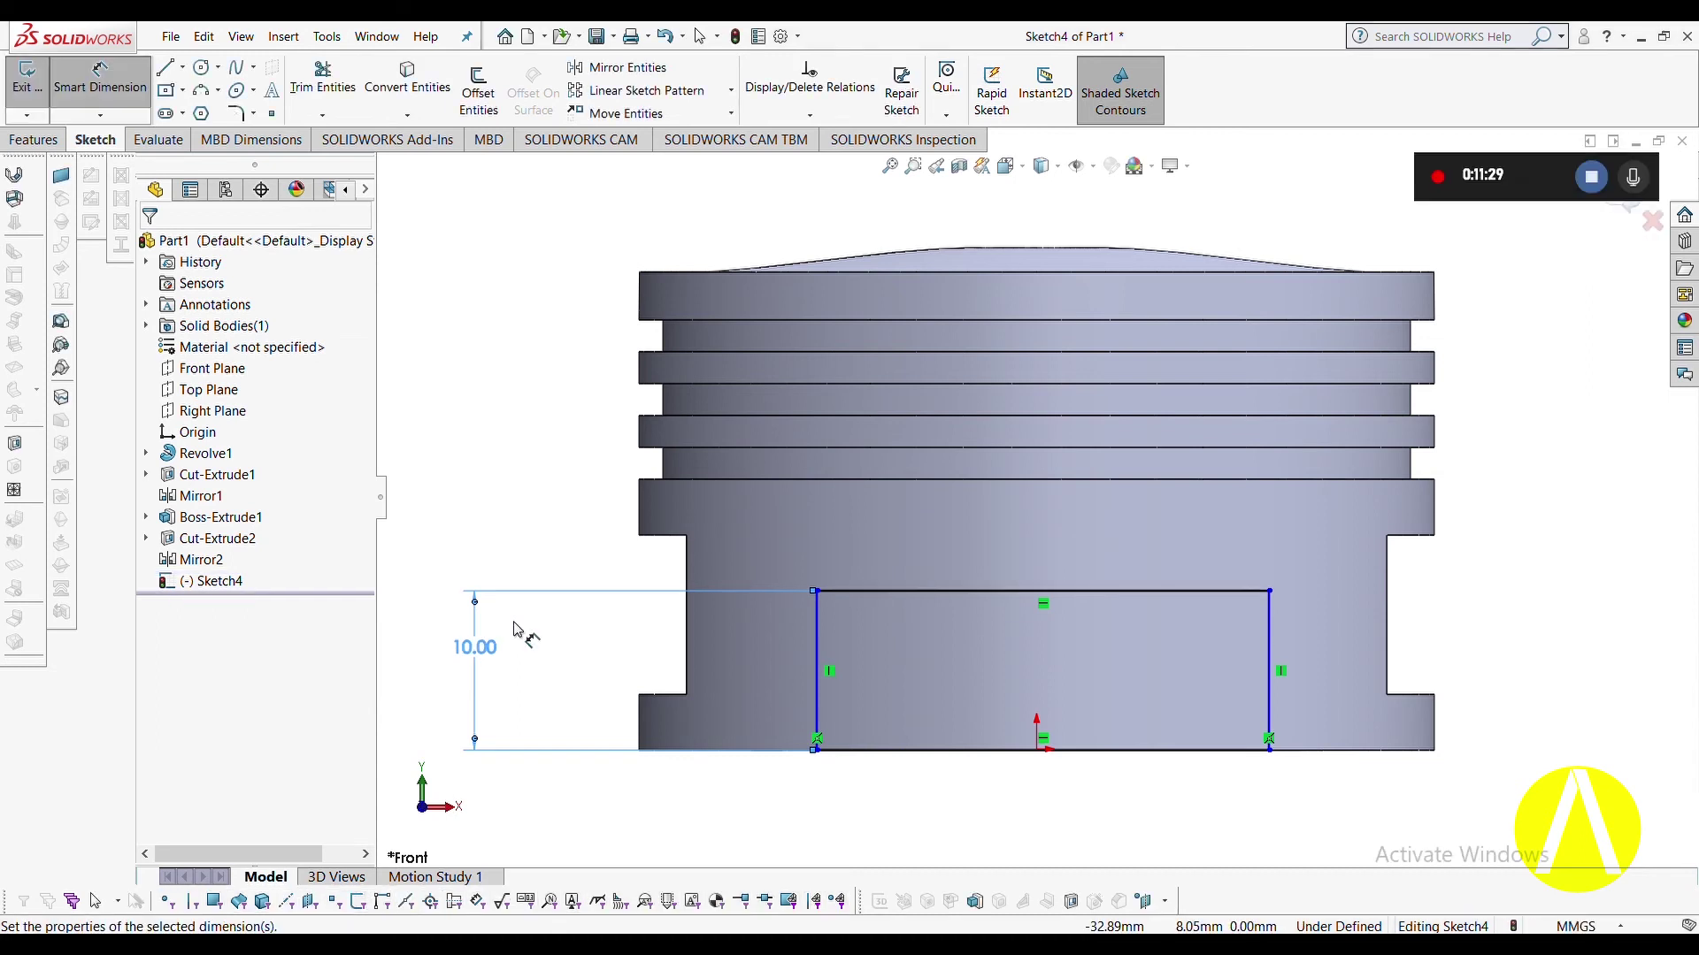
left_click(435, 497)
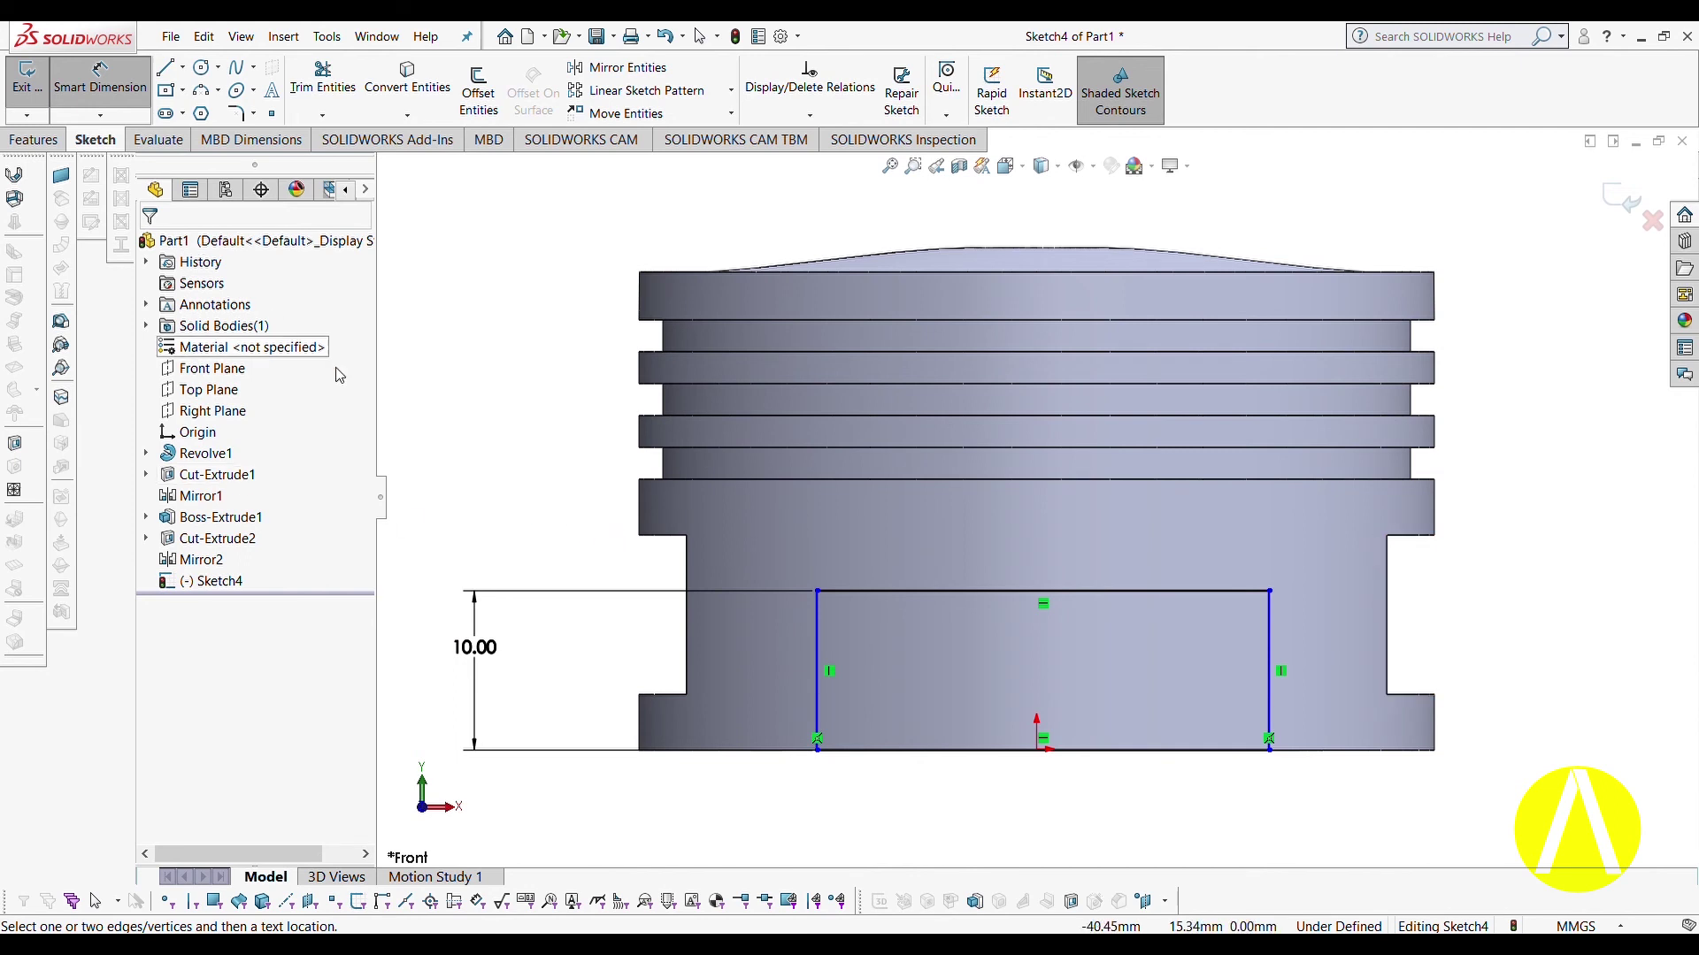
left_click(1271, 652)
left_click(1585, 669)
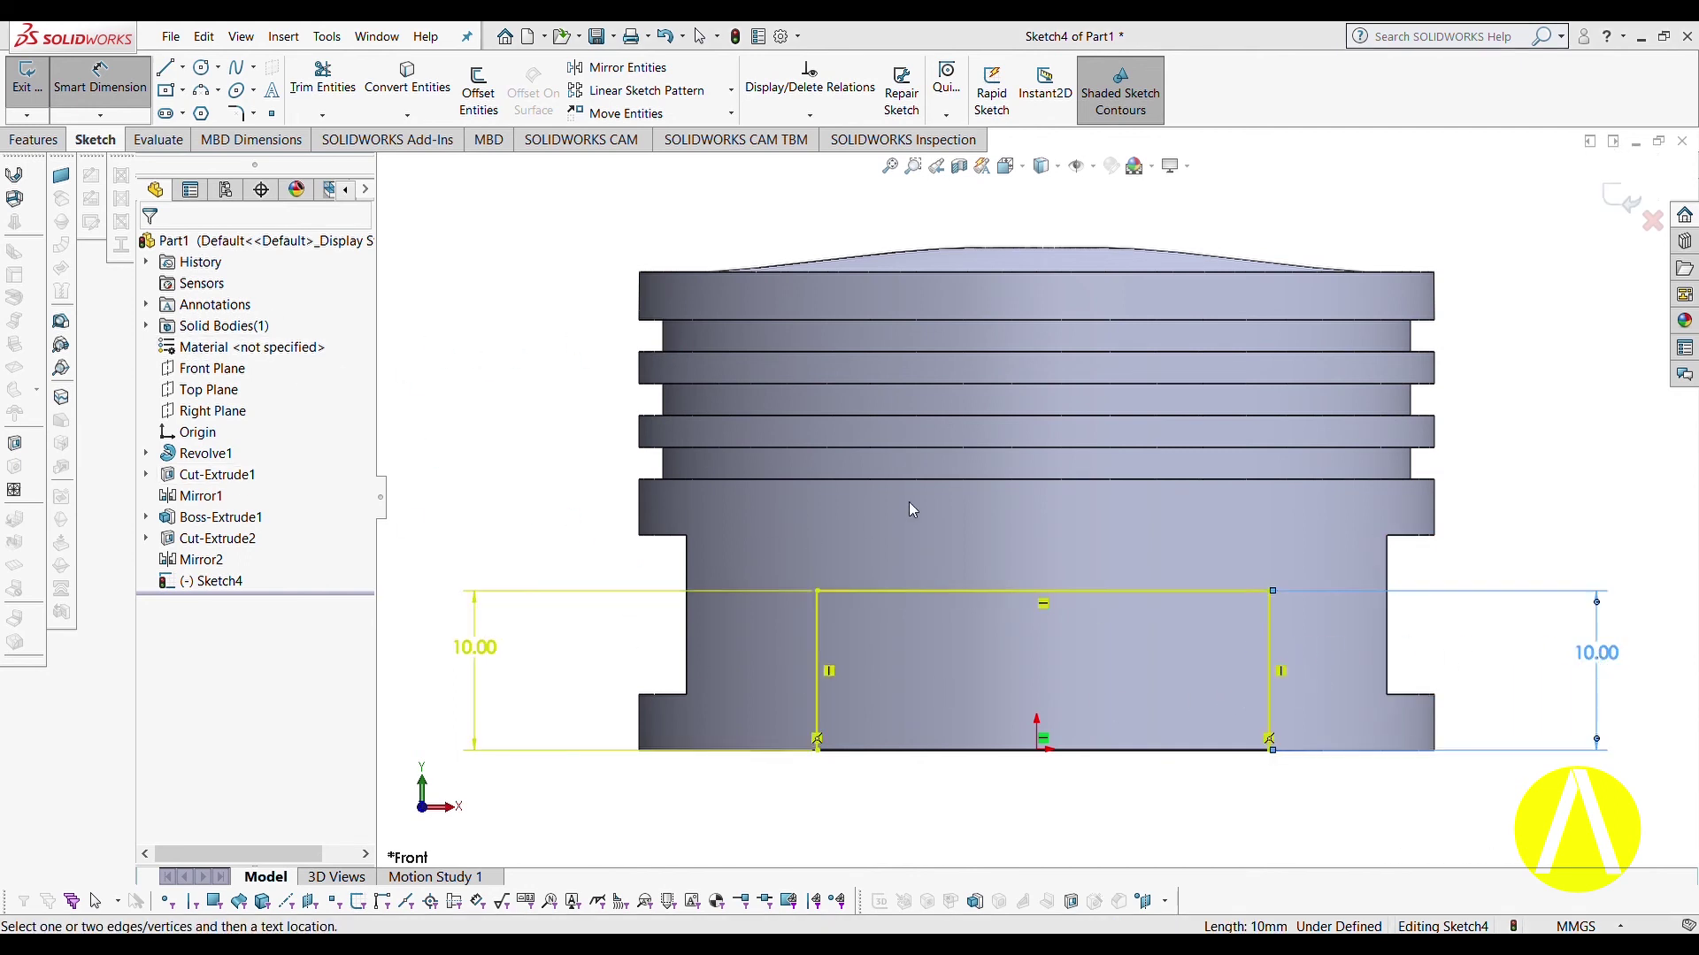
key("ctrl+z")
Dimension the horizontal distance between the piston's lower-left outer corner and the rectangle's left line.
scroll(572, 594, "down", 3)
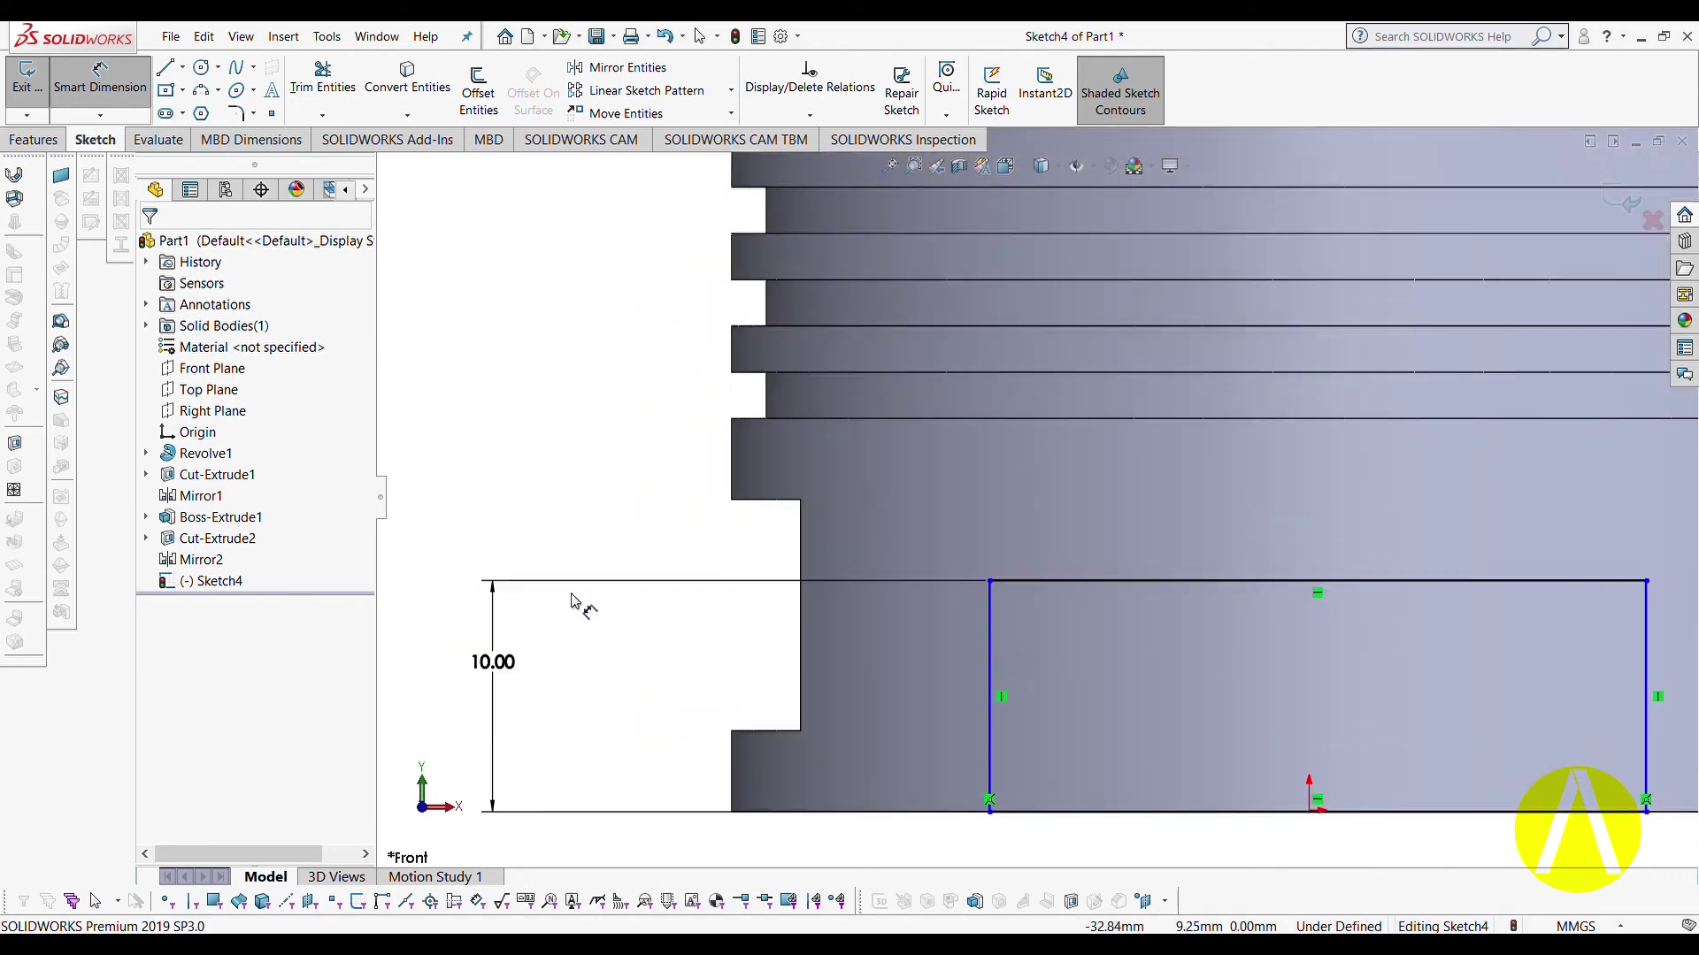
scroll(577, 591, "up", 3)
scroll(575, 591, "up", 2)
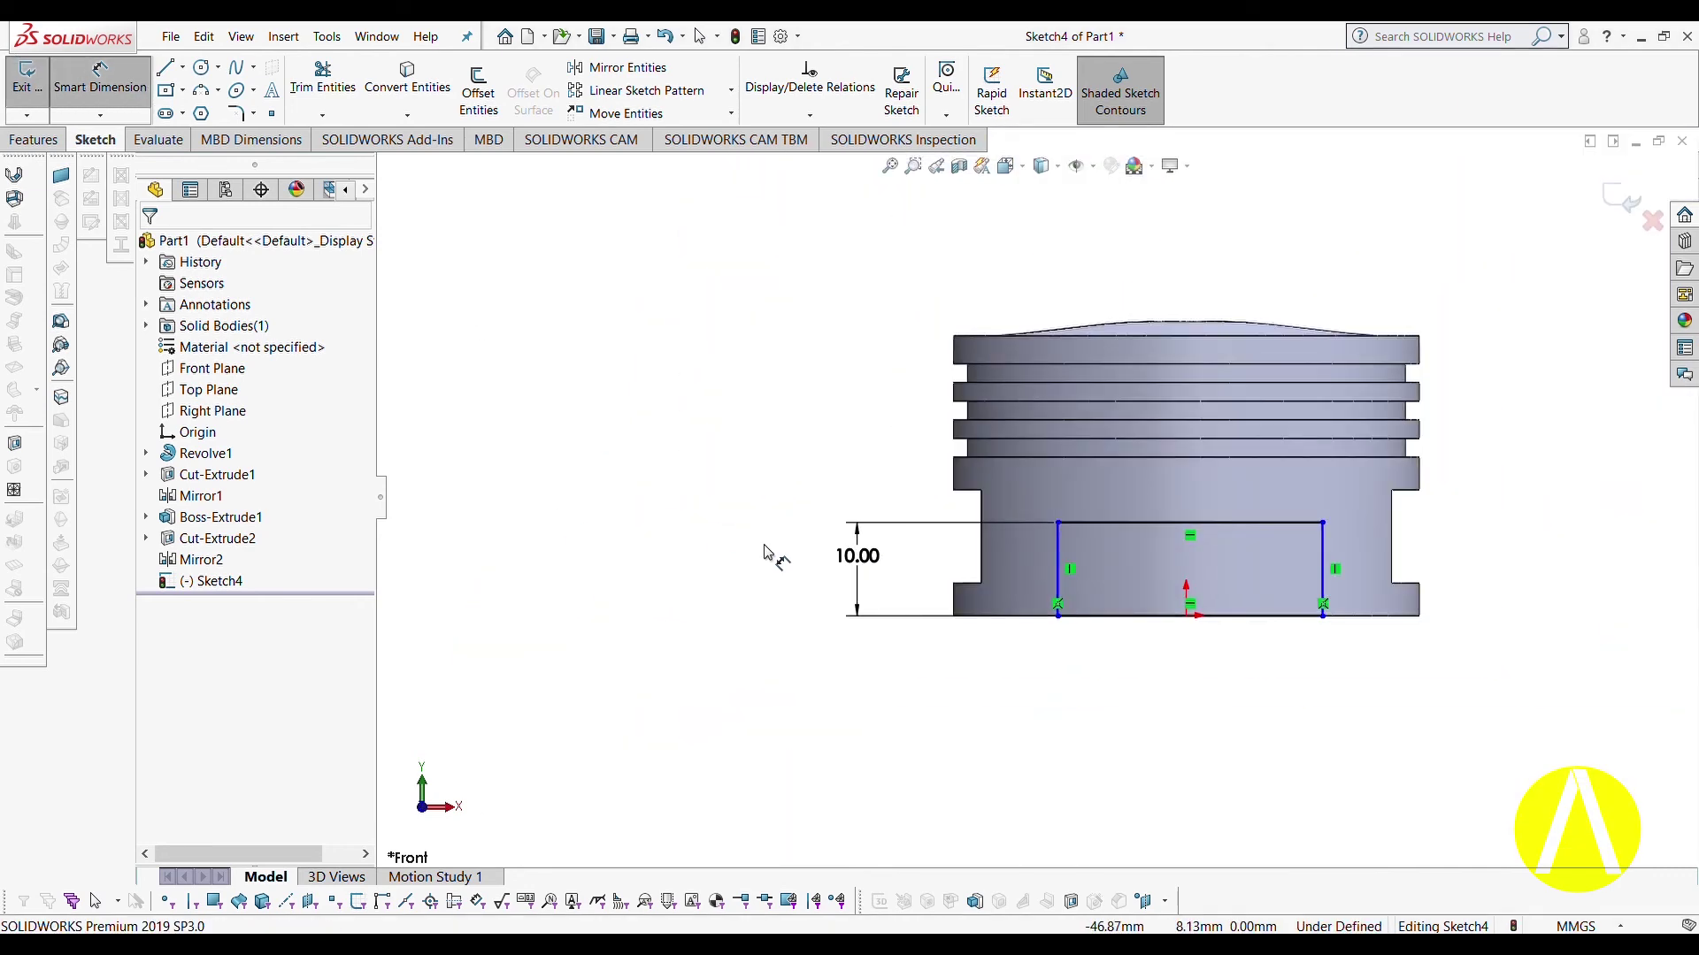
scroll(1013, 679, "down", 3)
left_click(919, 550)
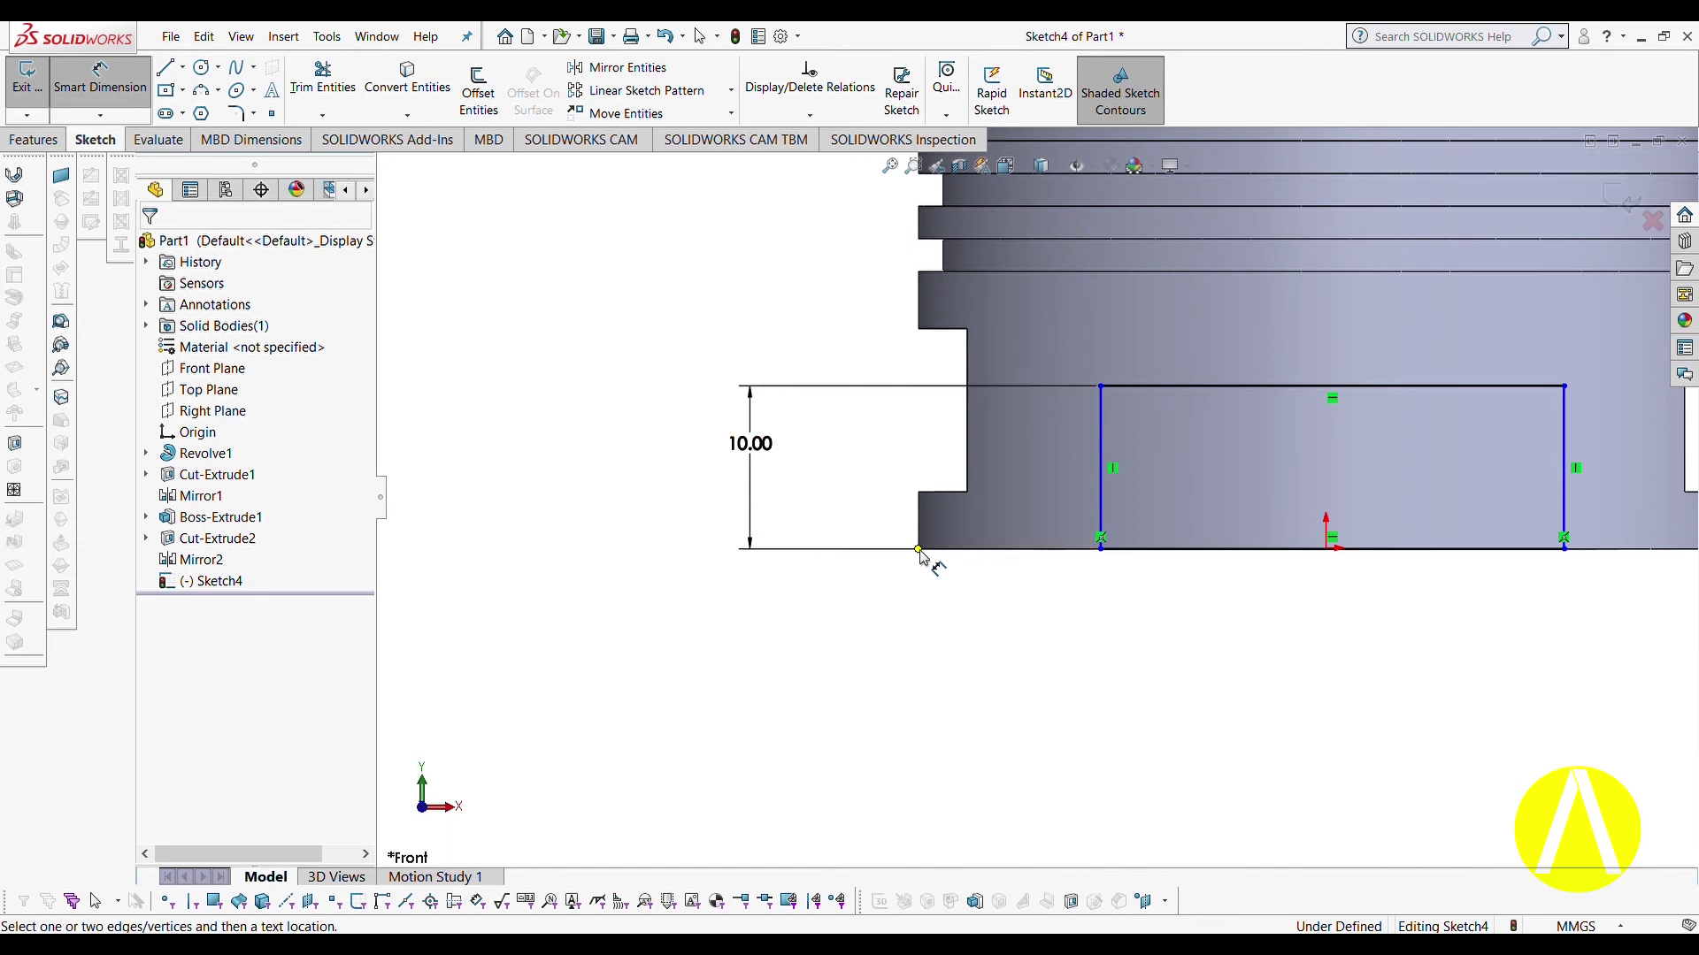
left_click(1103, 509)
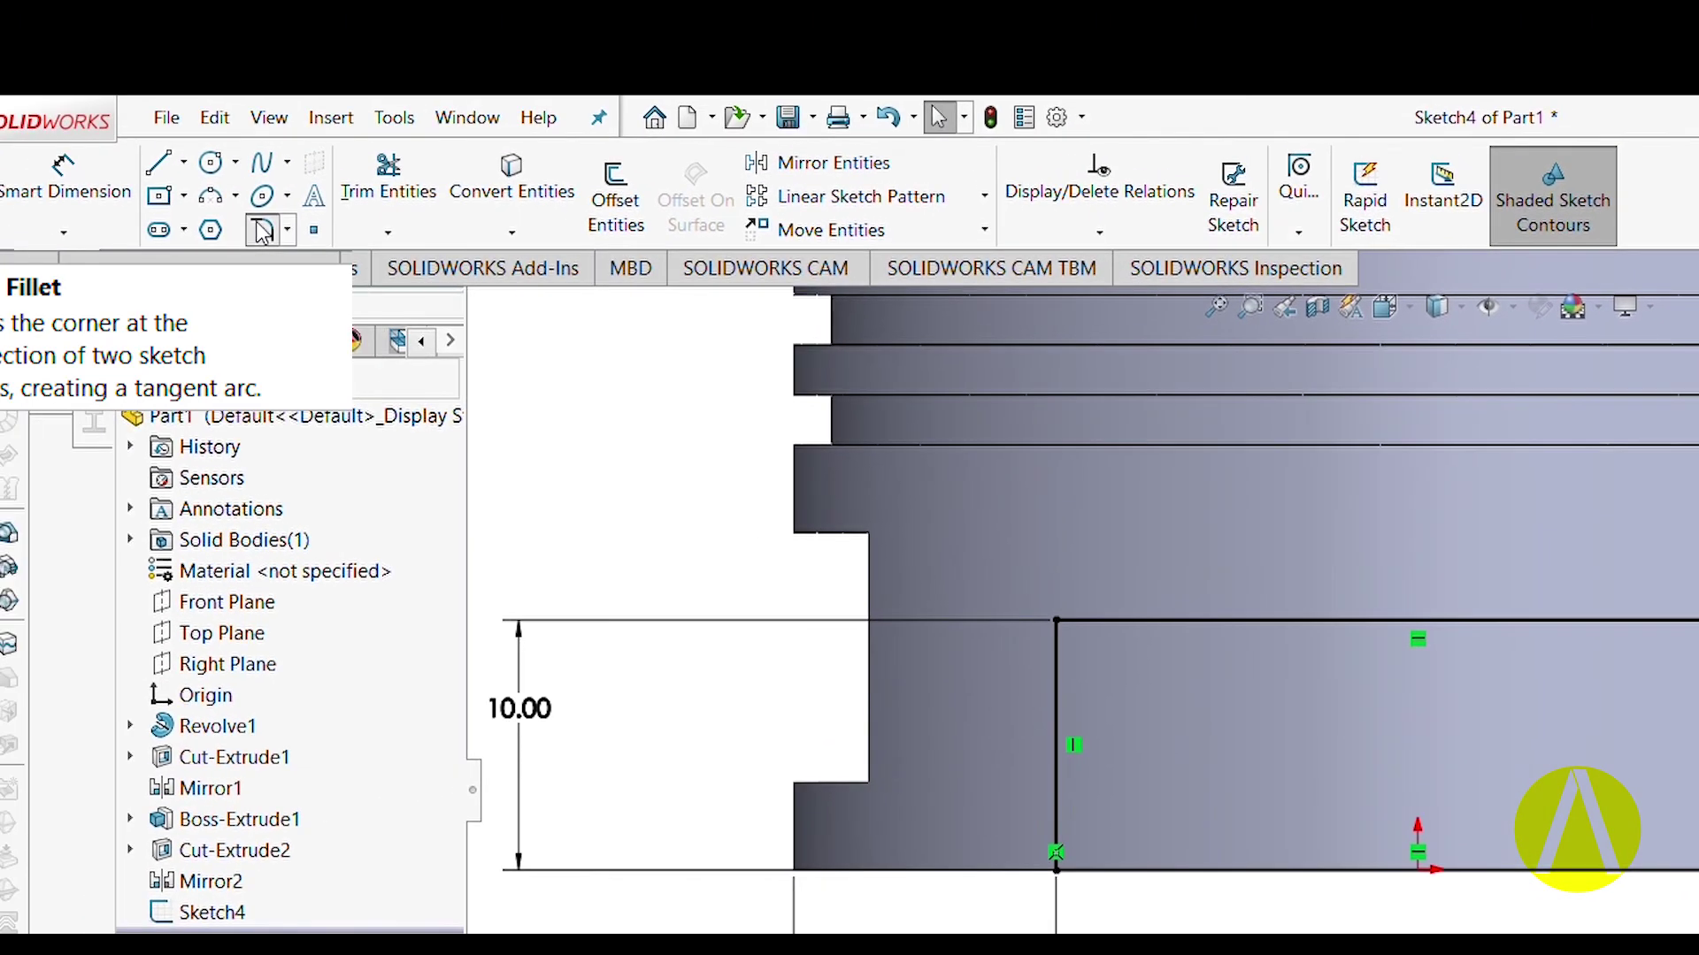
Fillet both upper corners of the sketched rectangle on the lower skirt with a 2 mm radius.
left_click(170, 175)
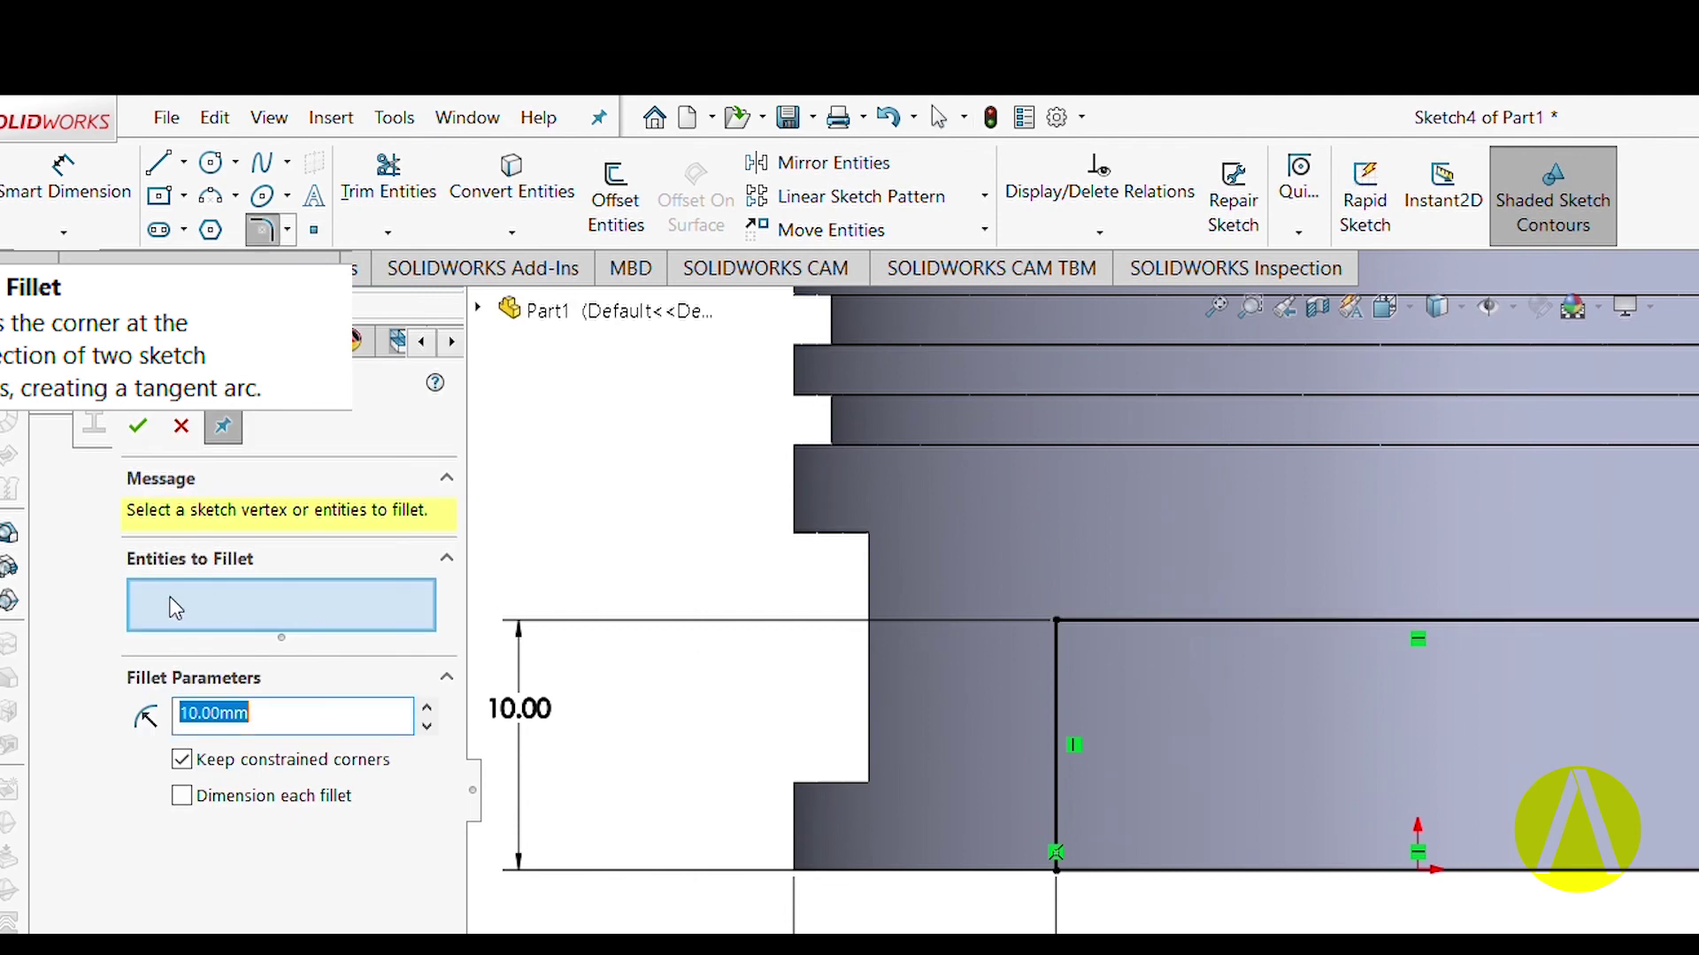
key("BackSpace")
type("2")
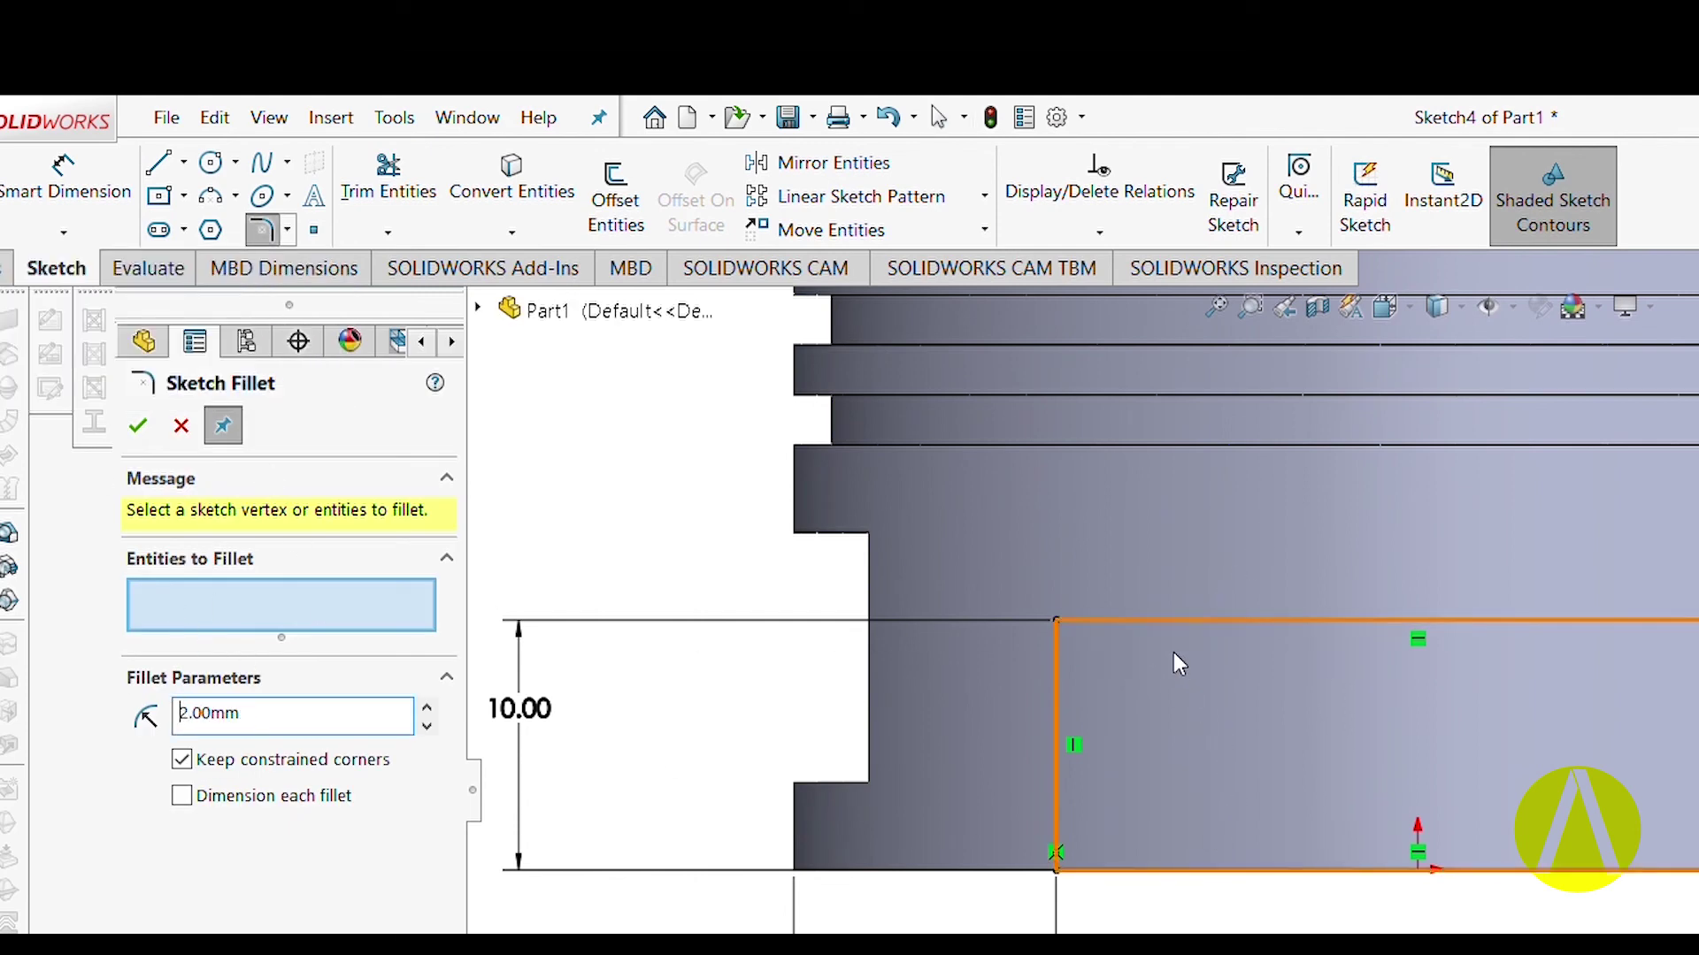
left_click(1166, 621)
left_click(1053, 678)
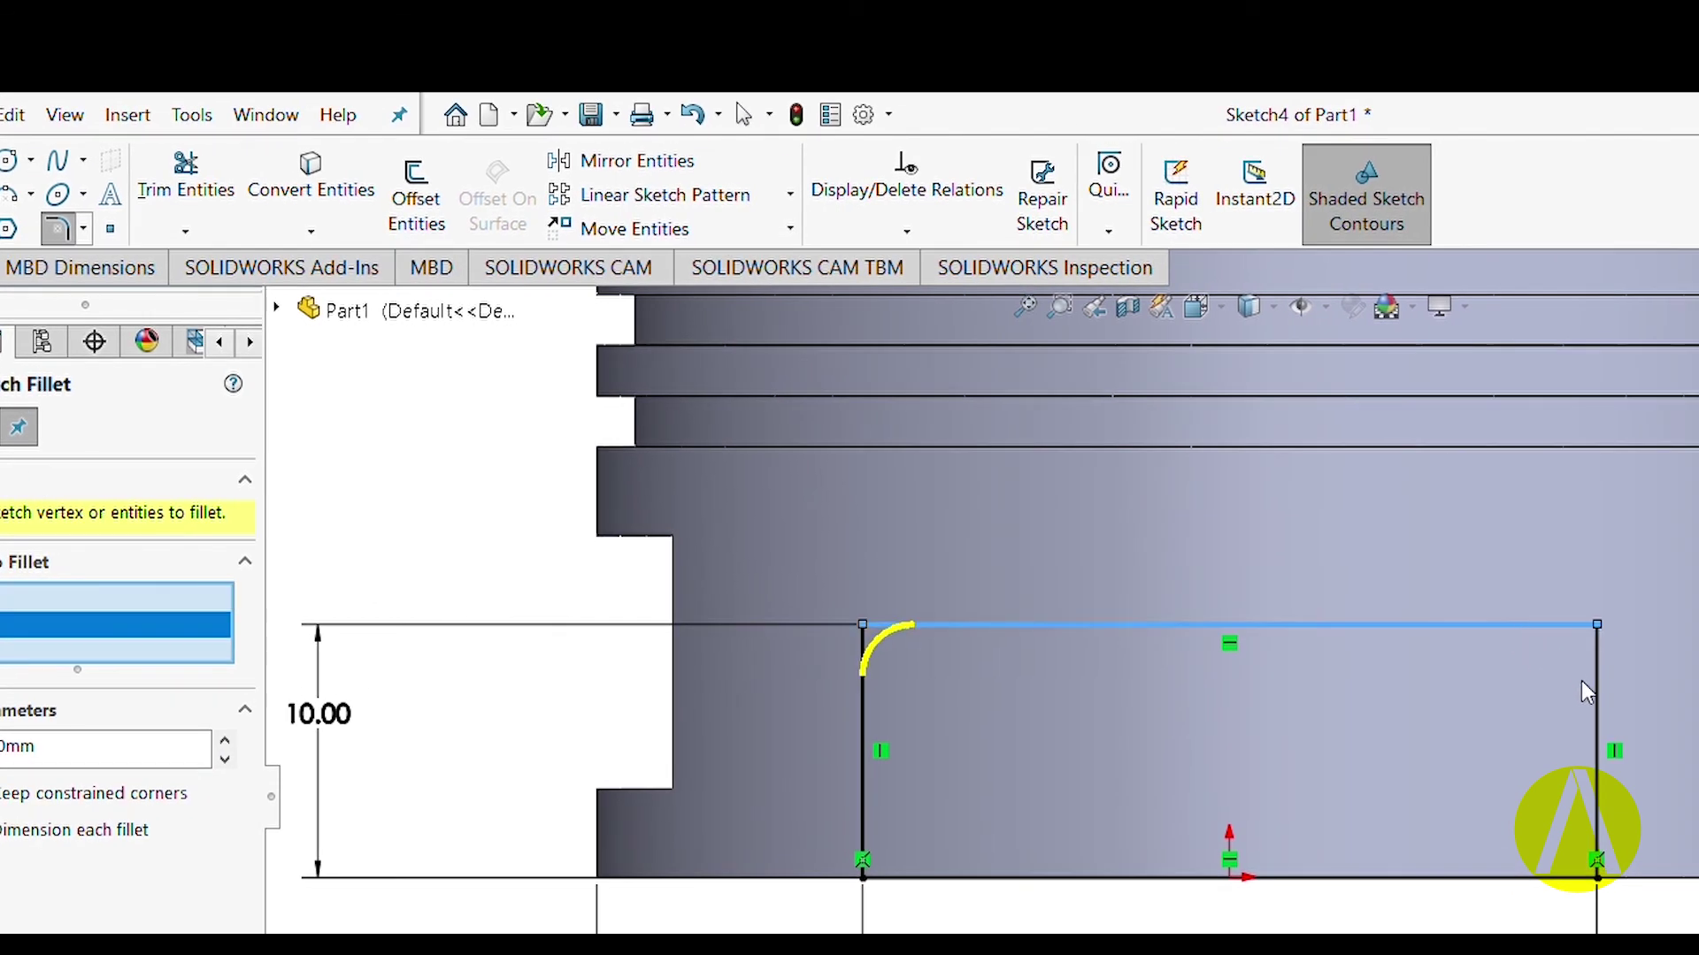
left_click(1595, 694)
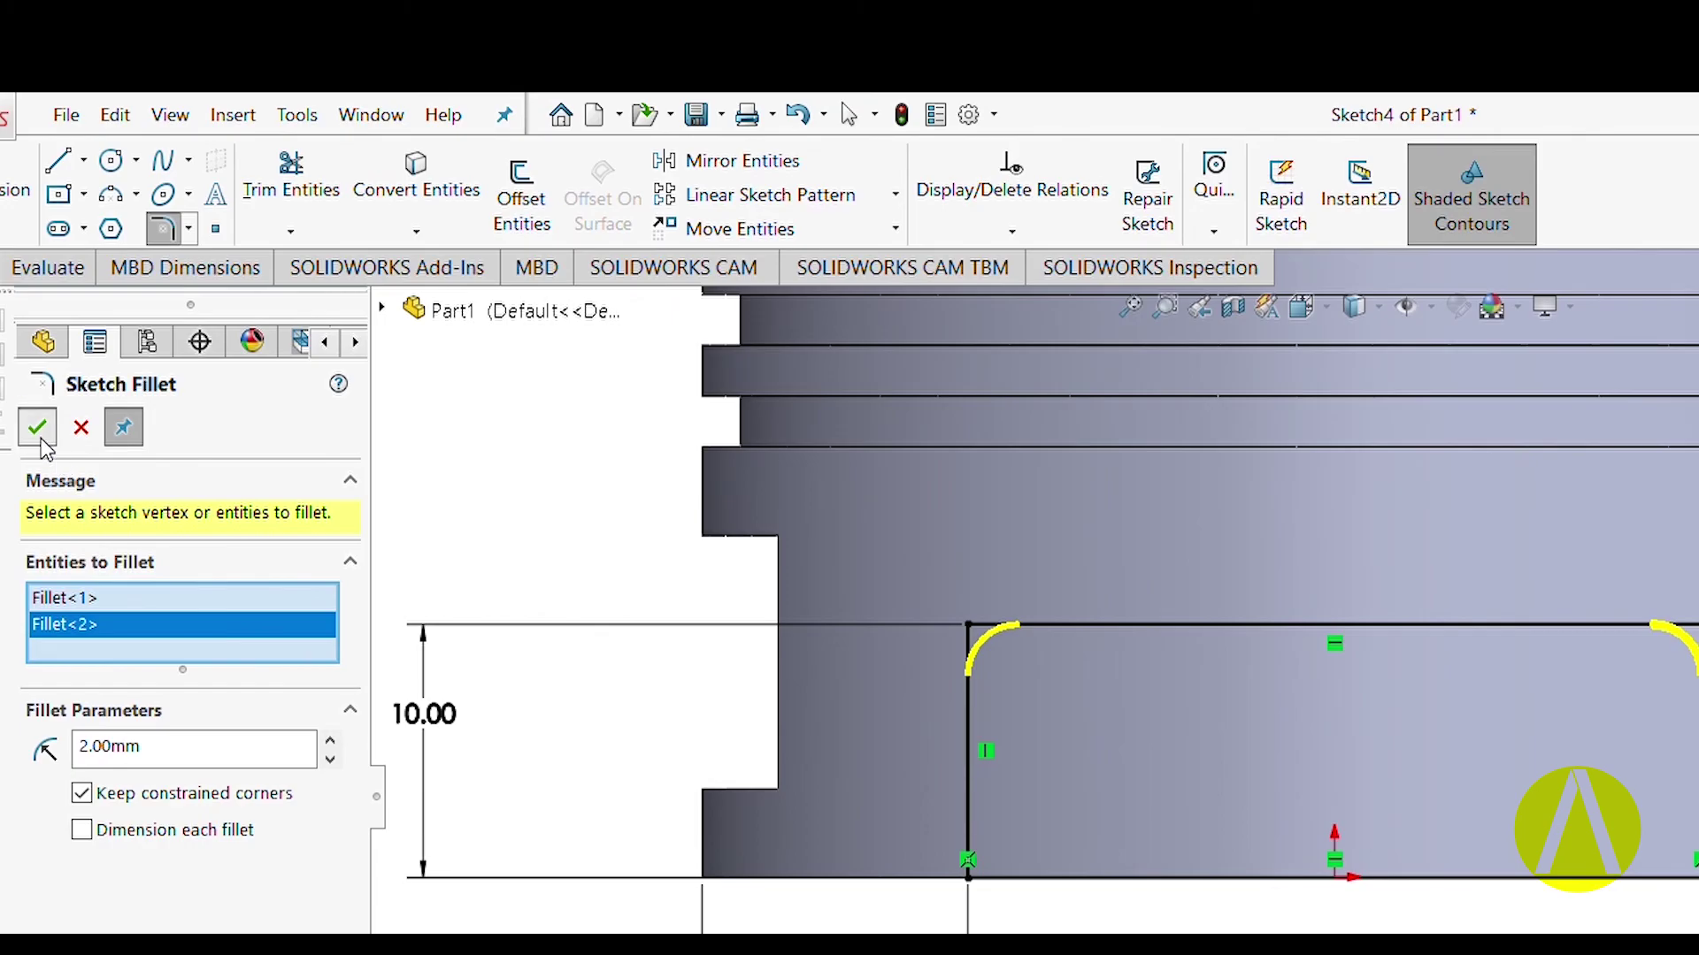
left_click(36, 428)
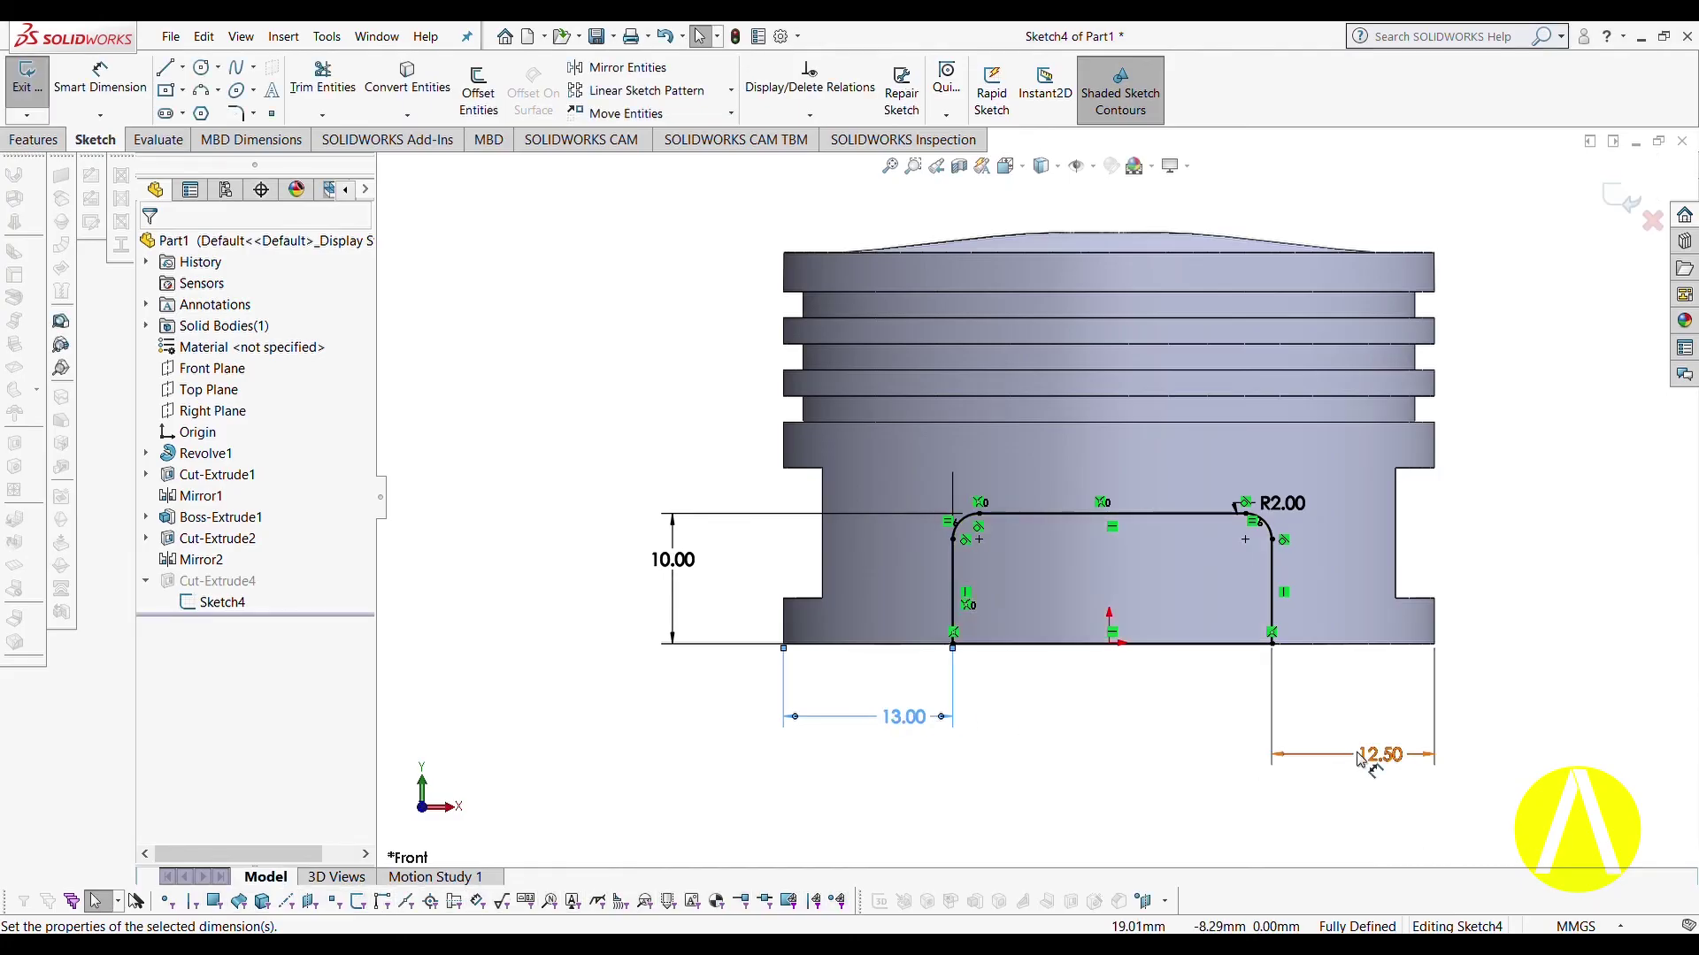
Set the distance between the rectangle's right line and the piston's lower-right outer corner to 13 mm and exit the sketch.
left_click(1361, 757)
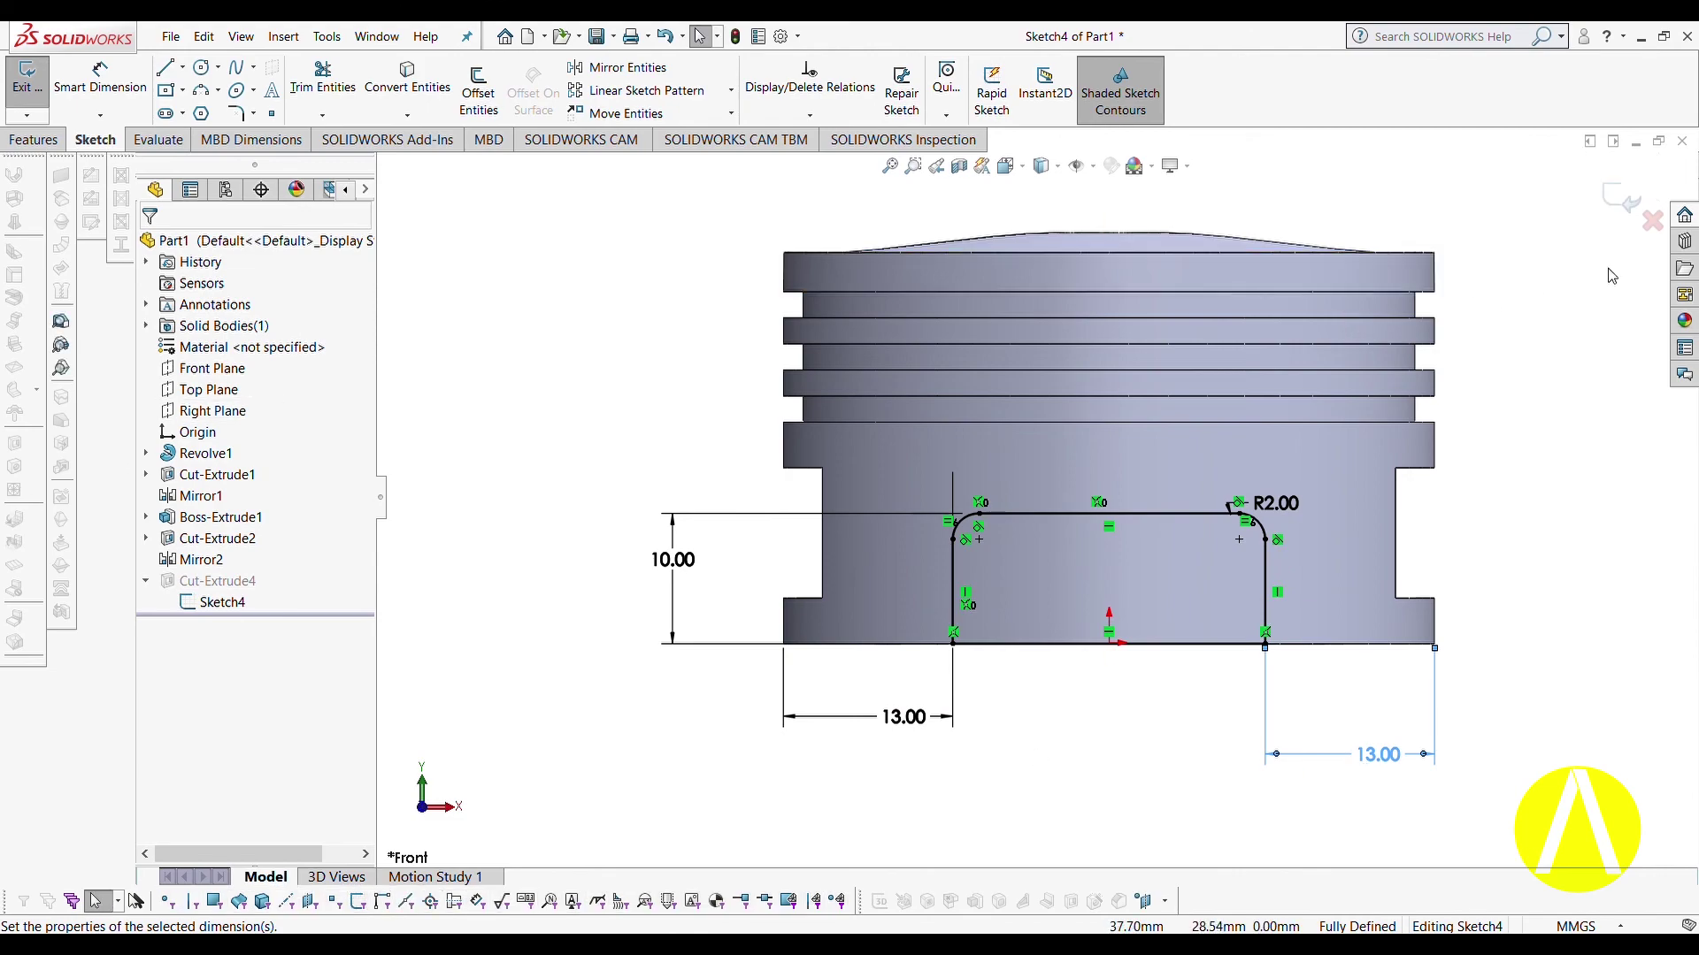
left_click(1619, 209)
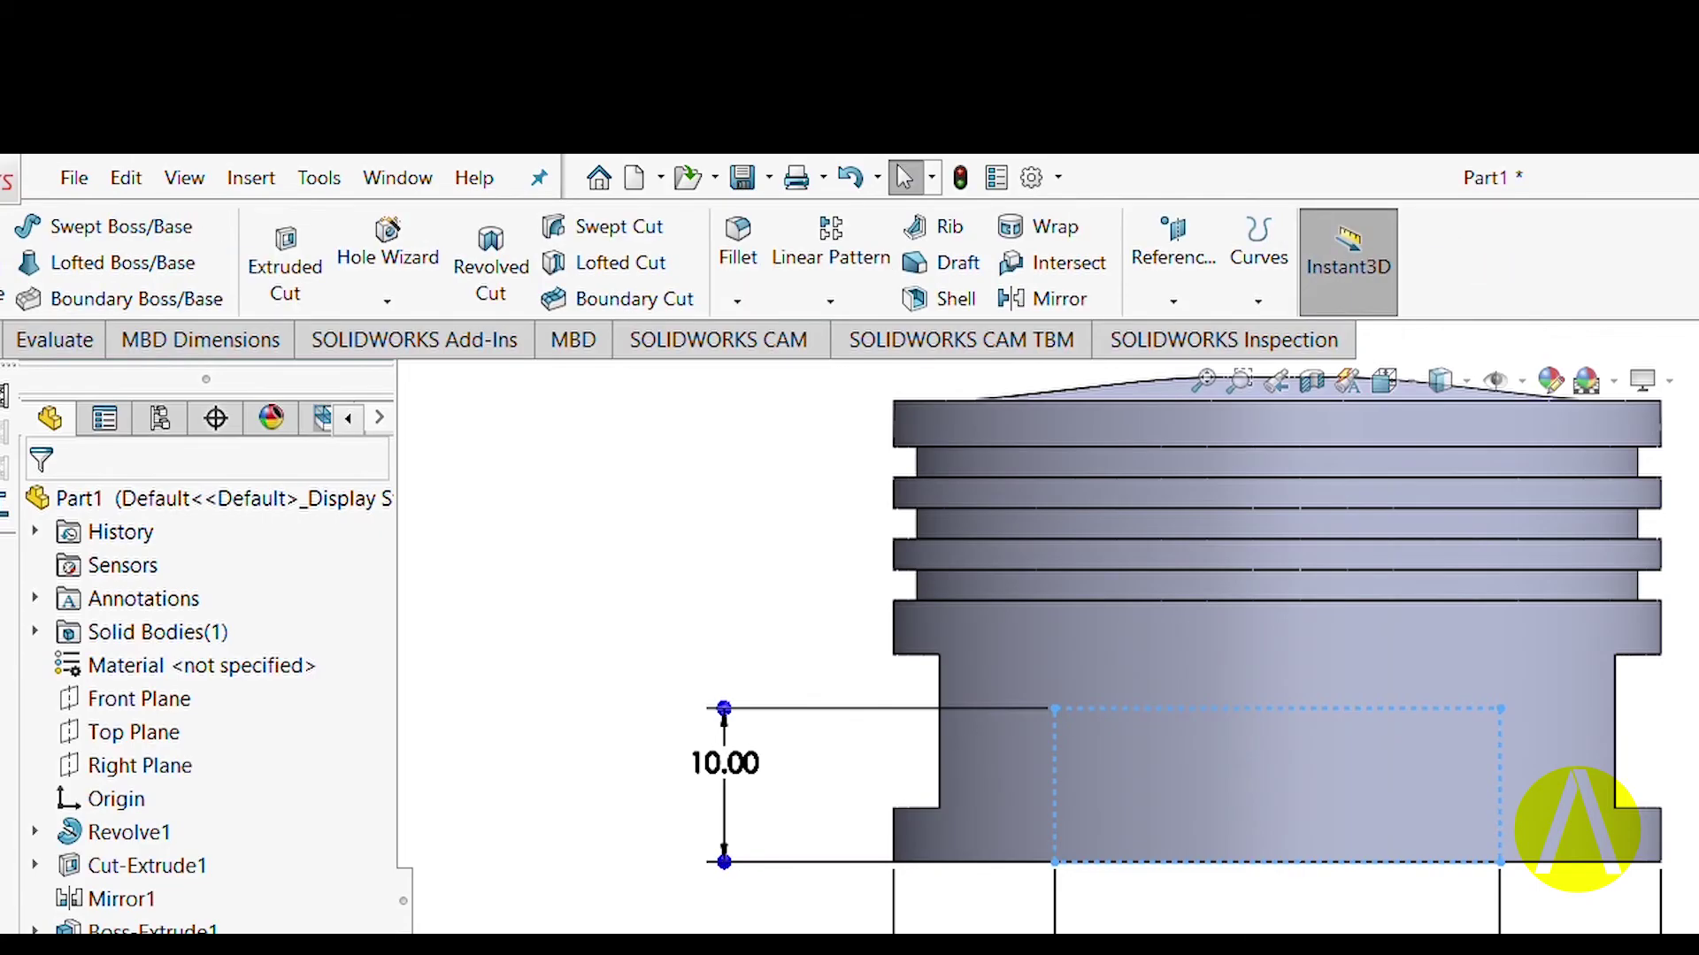
Cut-extrude the skirt profile with the Through All - Both end condition.
left_click(281, 265)
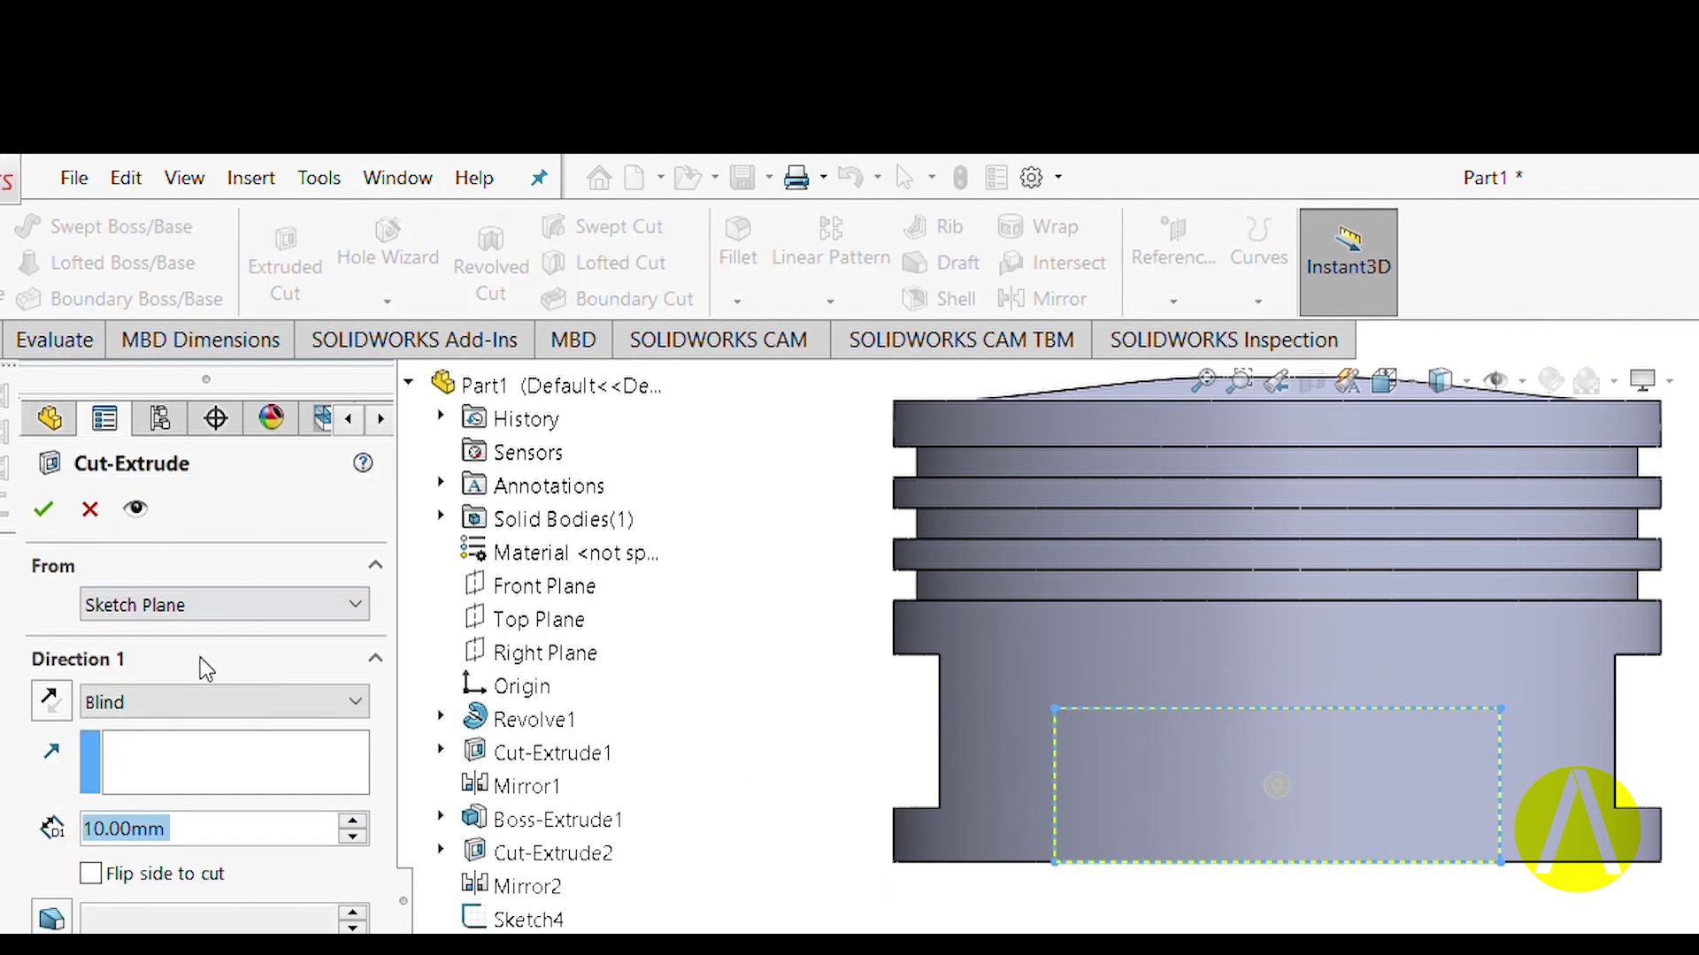
left_click(211, 702)
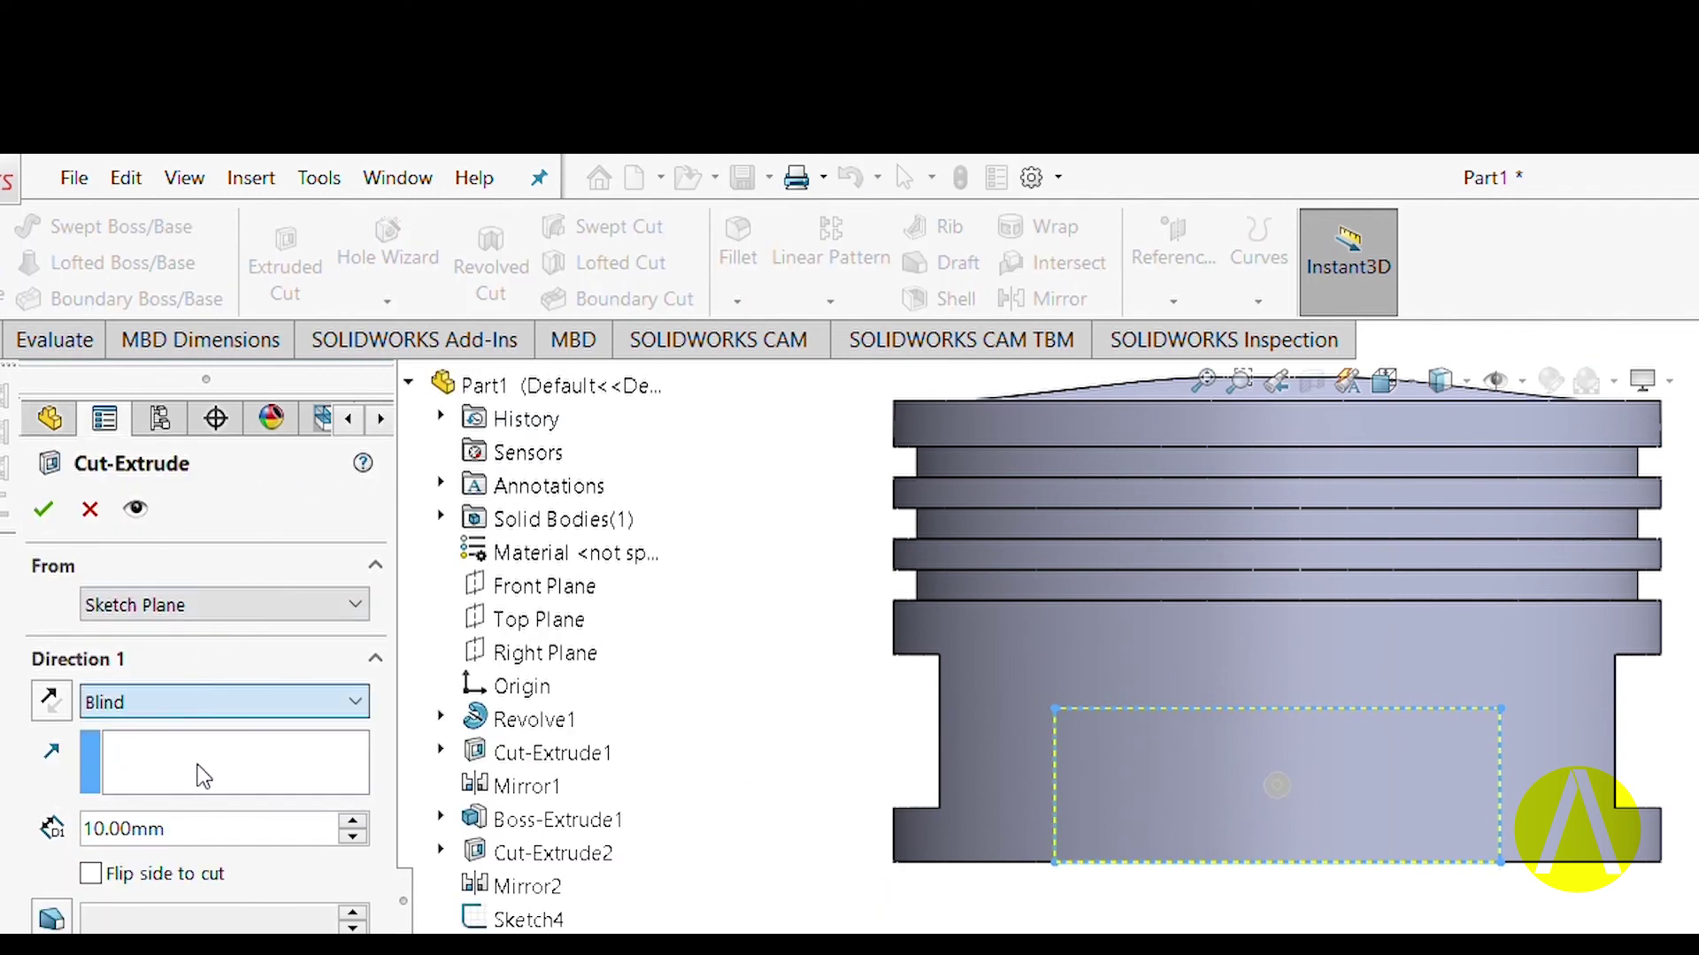
key("Down")
key("Down")
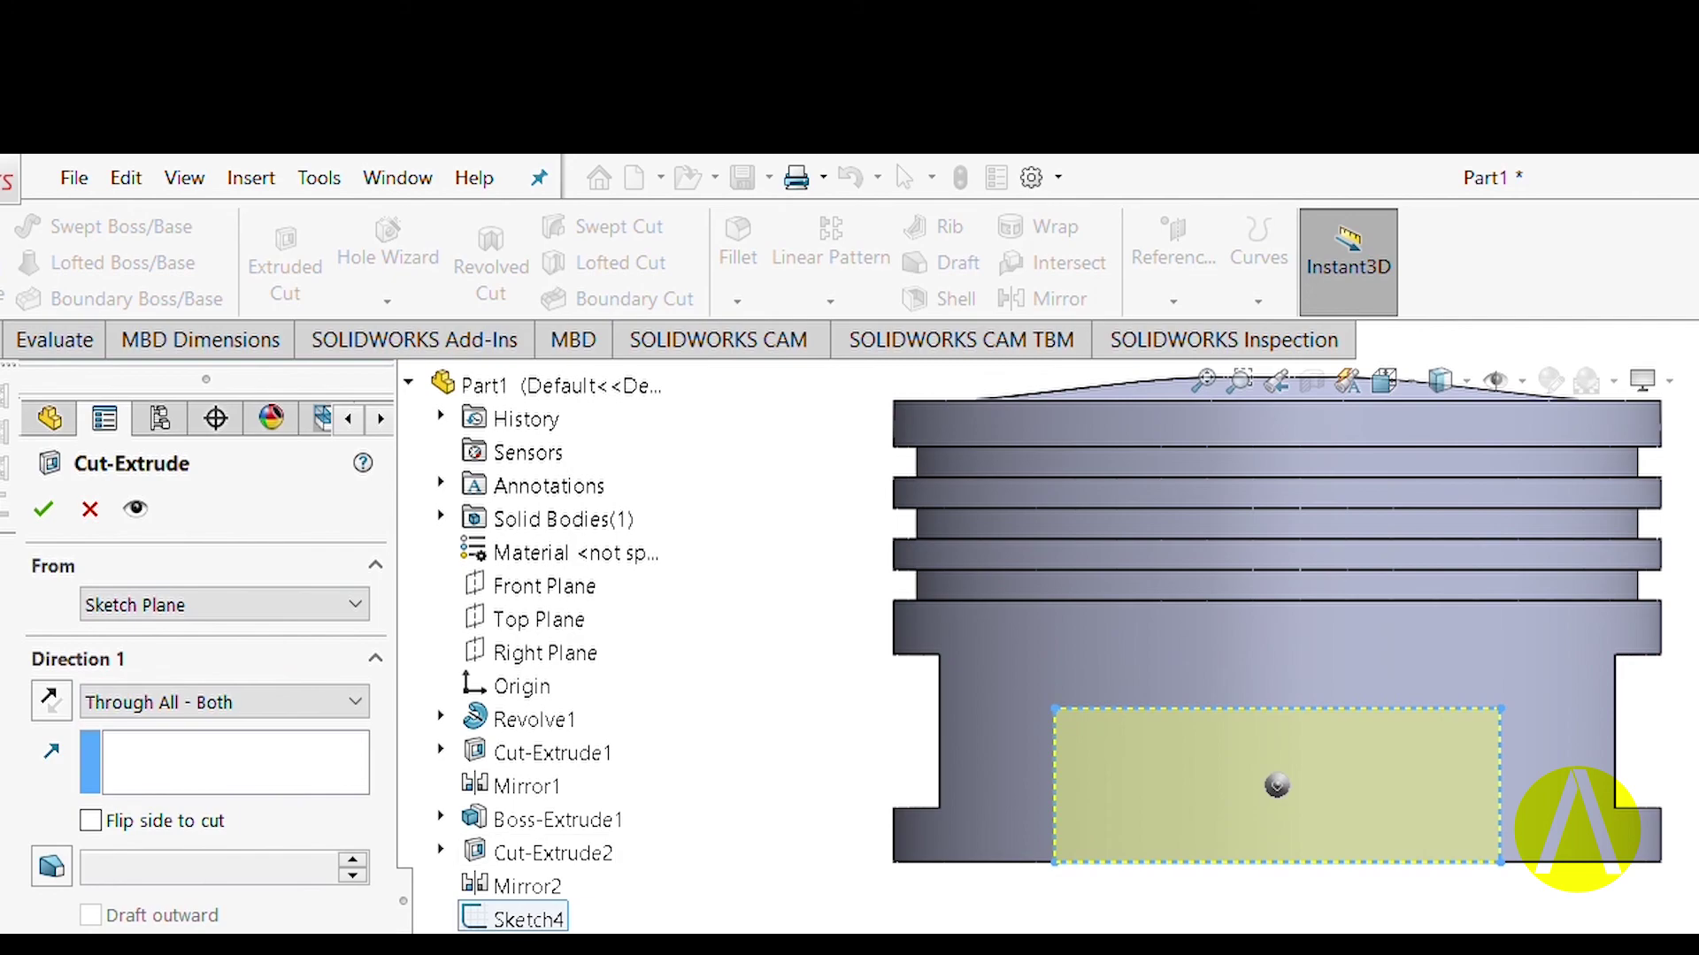
key("Return")
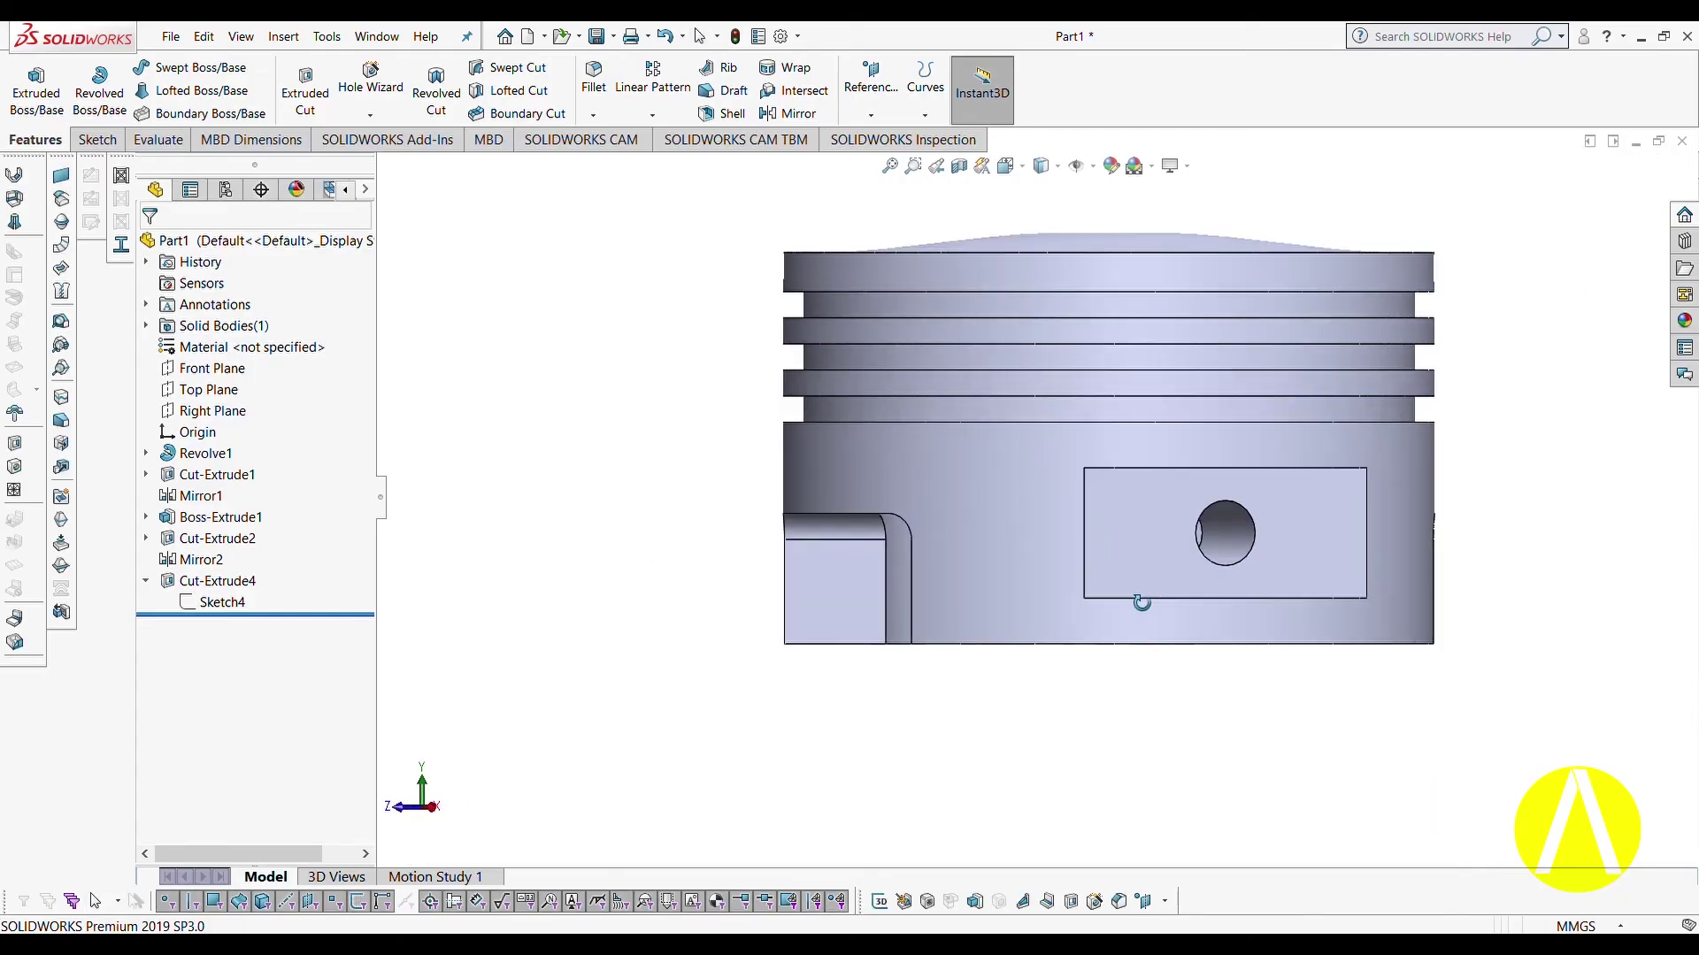
middle_click_drag(1141, 603, 1273, 597)
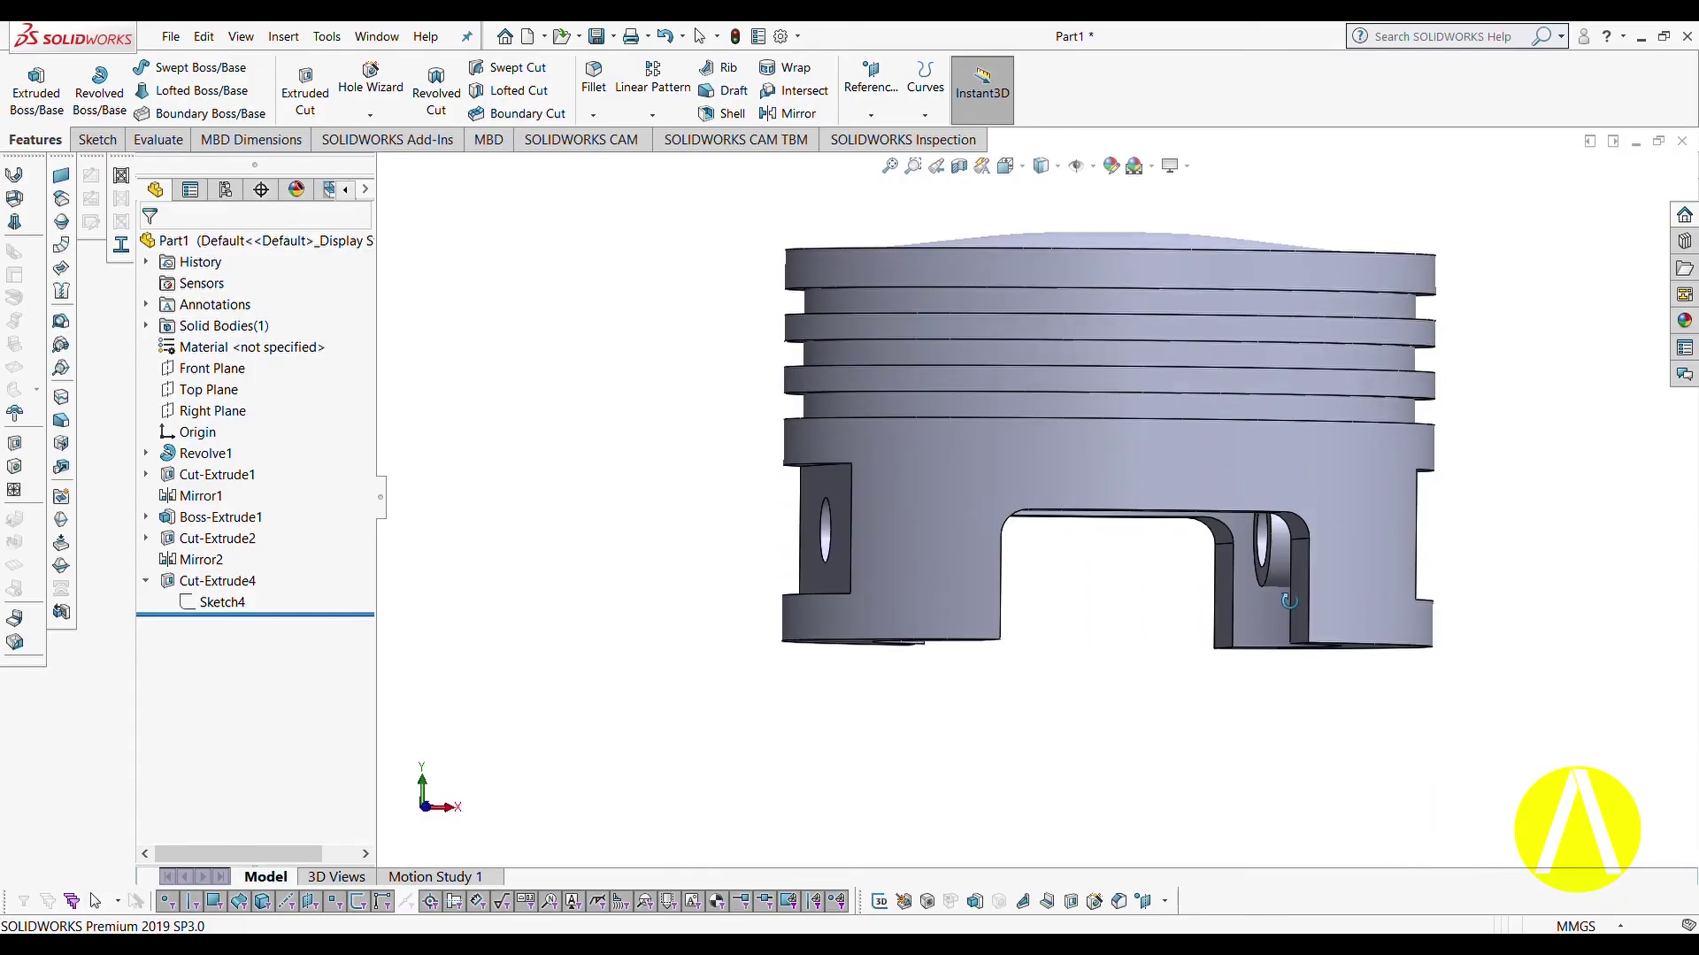
scroll(1118, 706, "down", 2)
scroll(1118, 705, "up", 5)
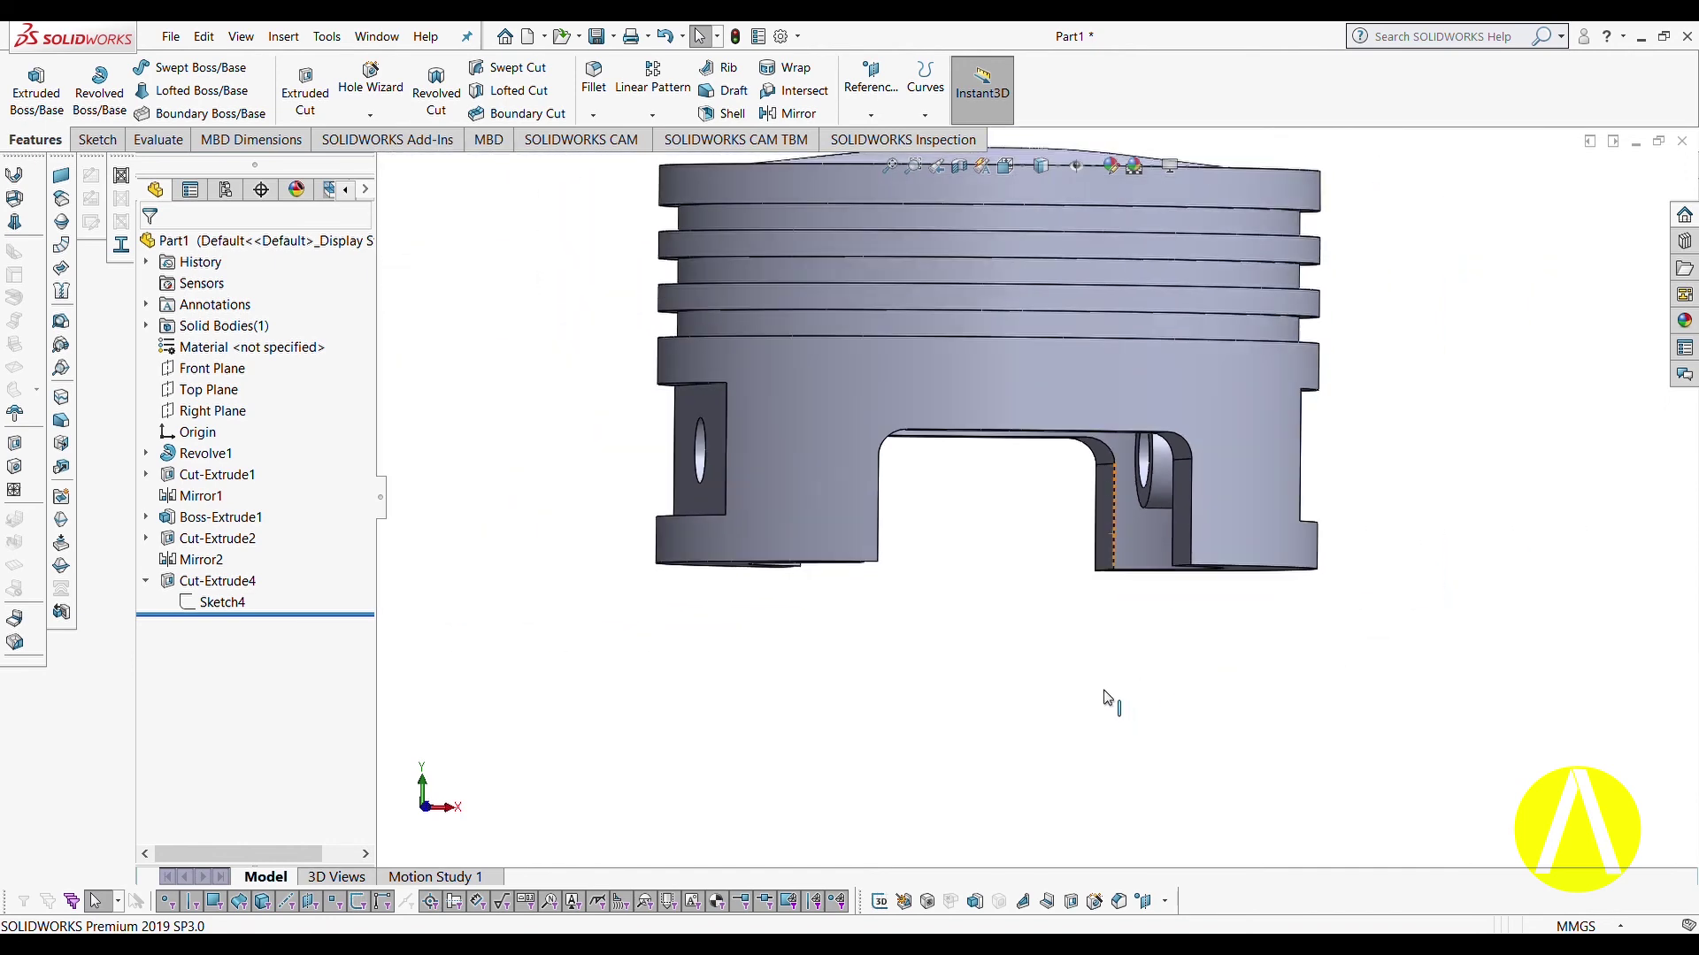
middle_click_drag(1292, 475, 1087, 513)
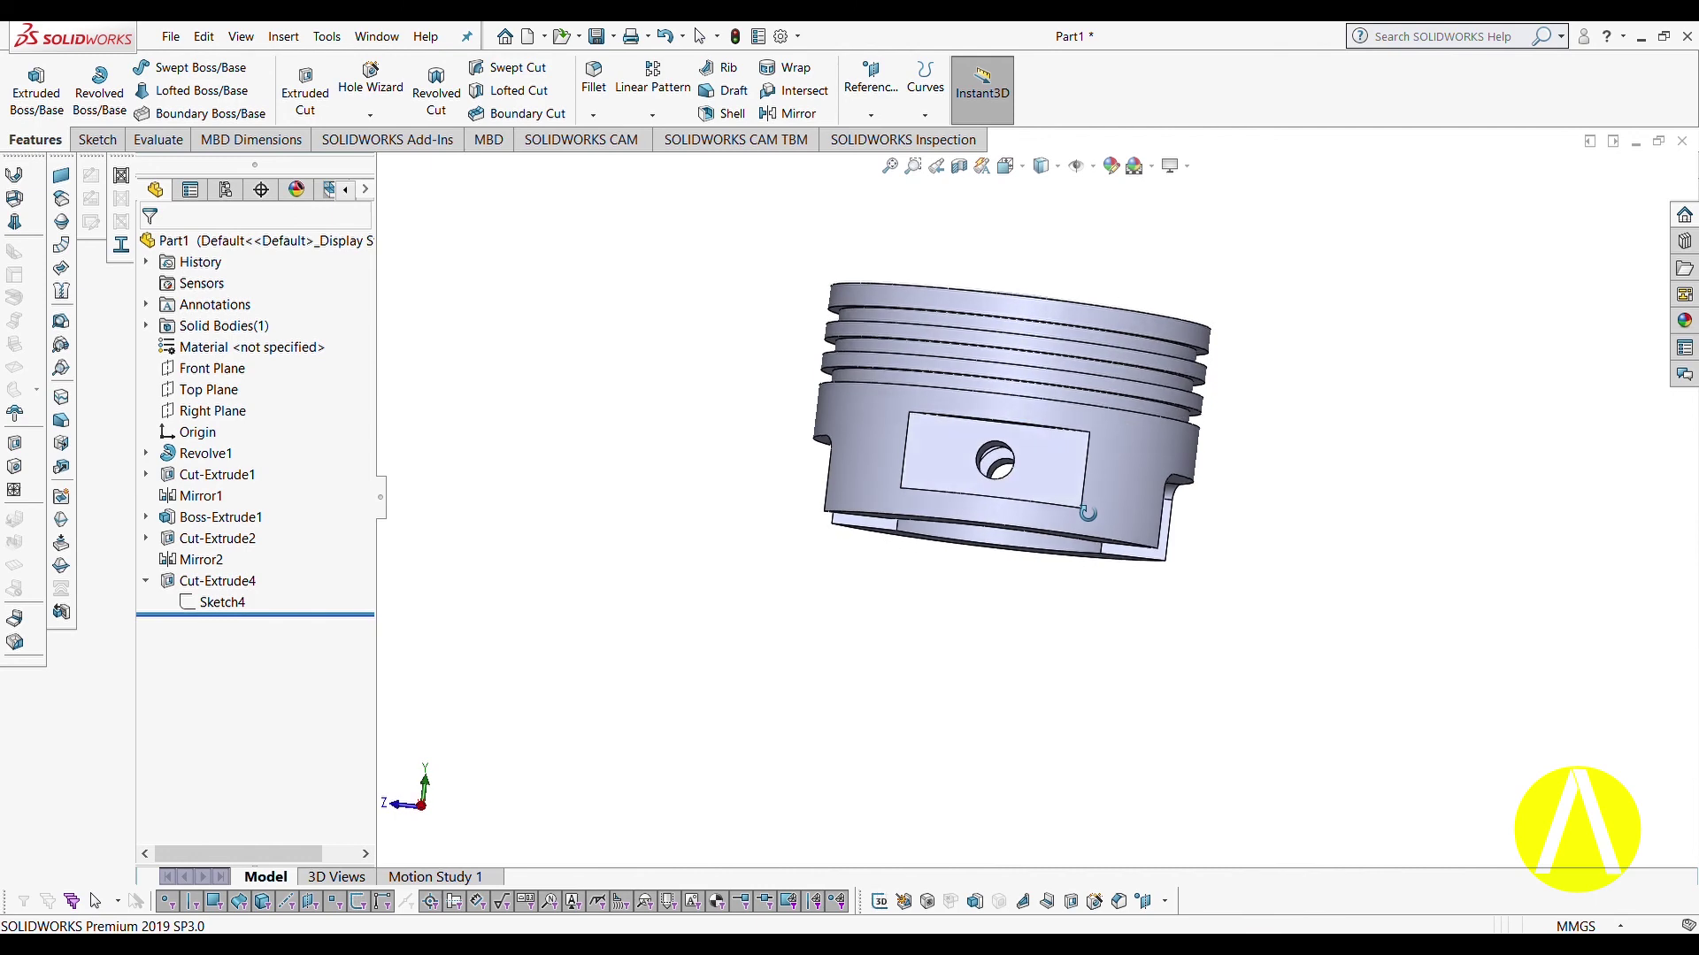
Apply the polished aluminum metal appearance to the piston's solid body.
left_click(146, 326)
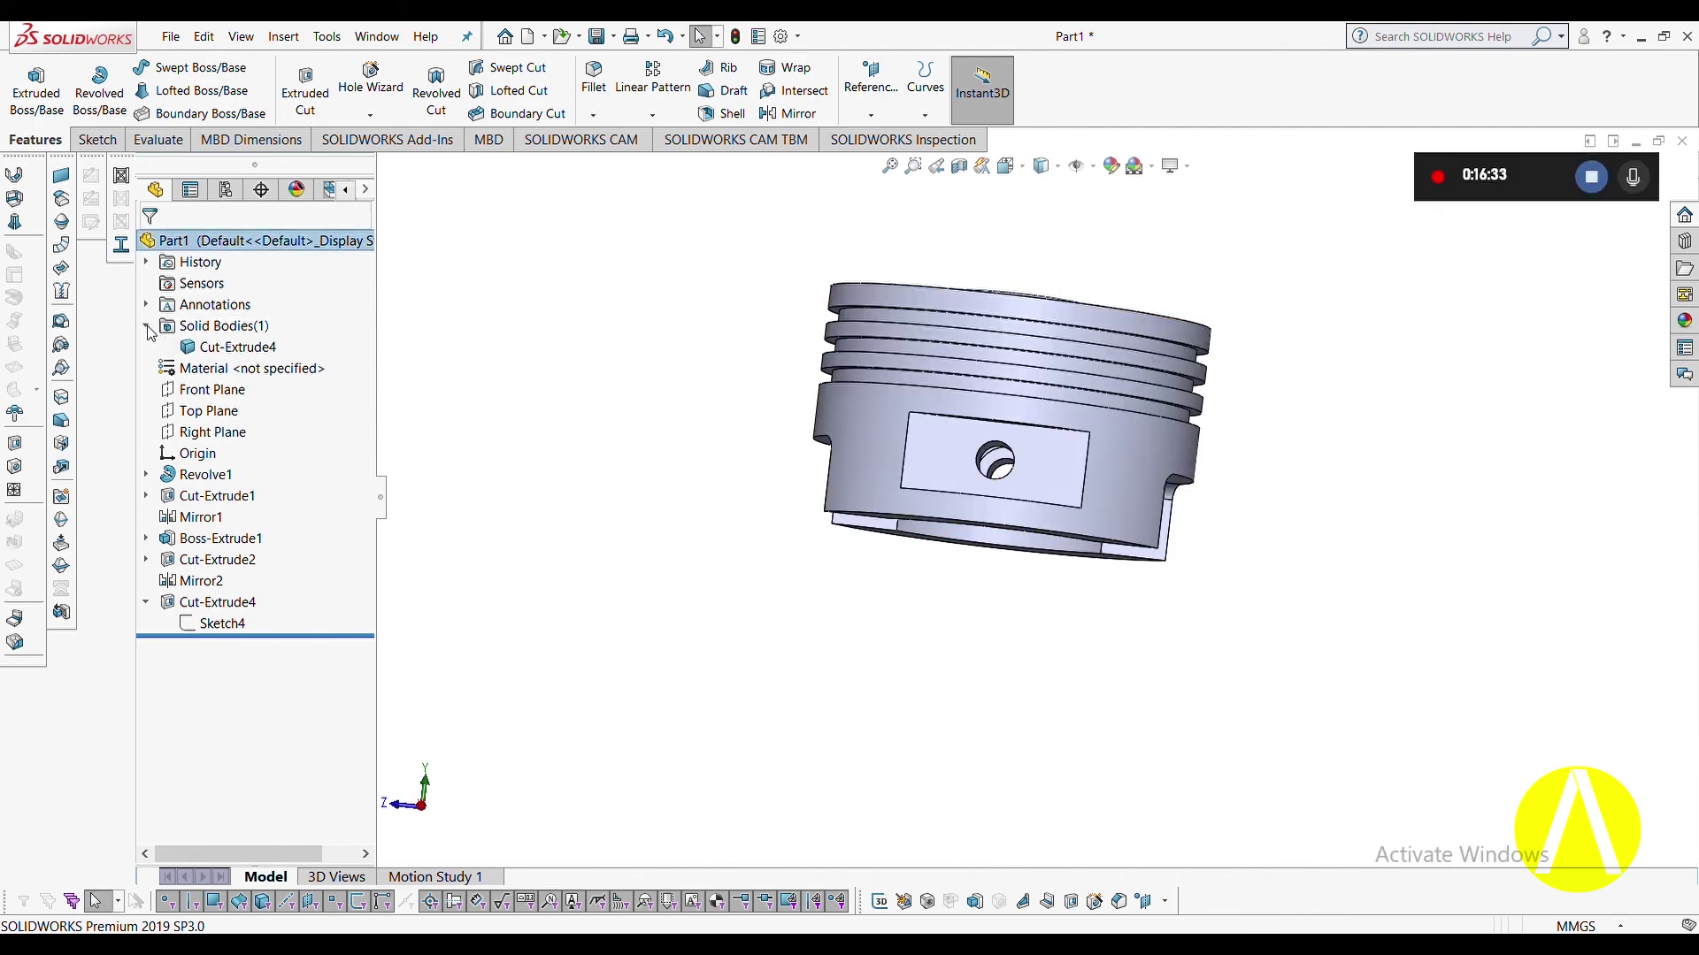
left_click(233, 353)
middle_click_drag(1027, 276, 1033, 299)
left_click(1112, 167)
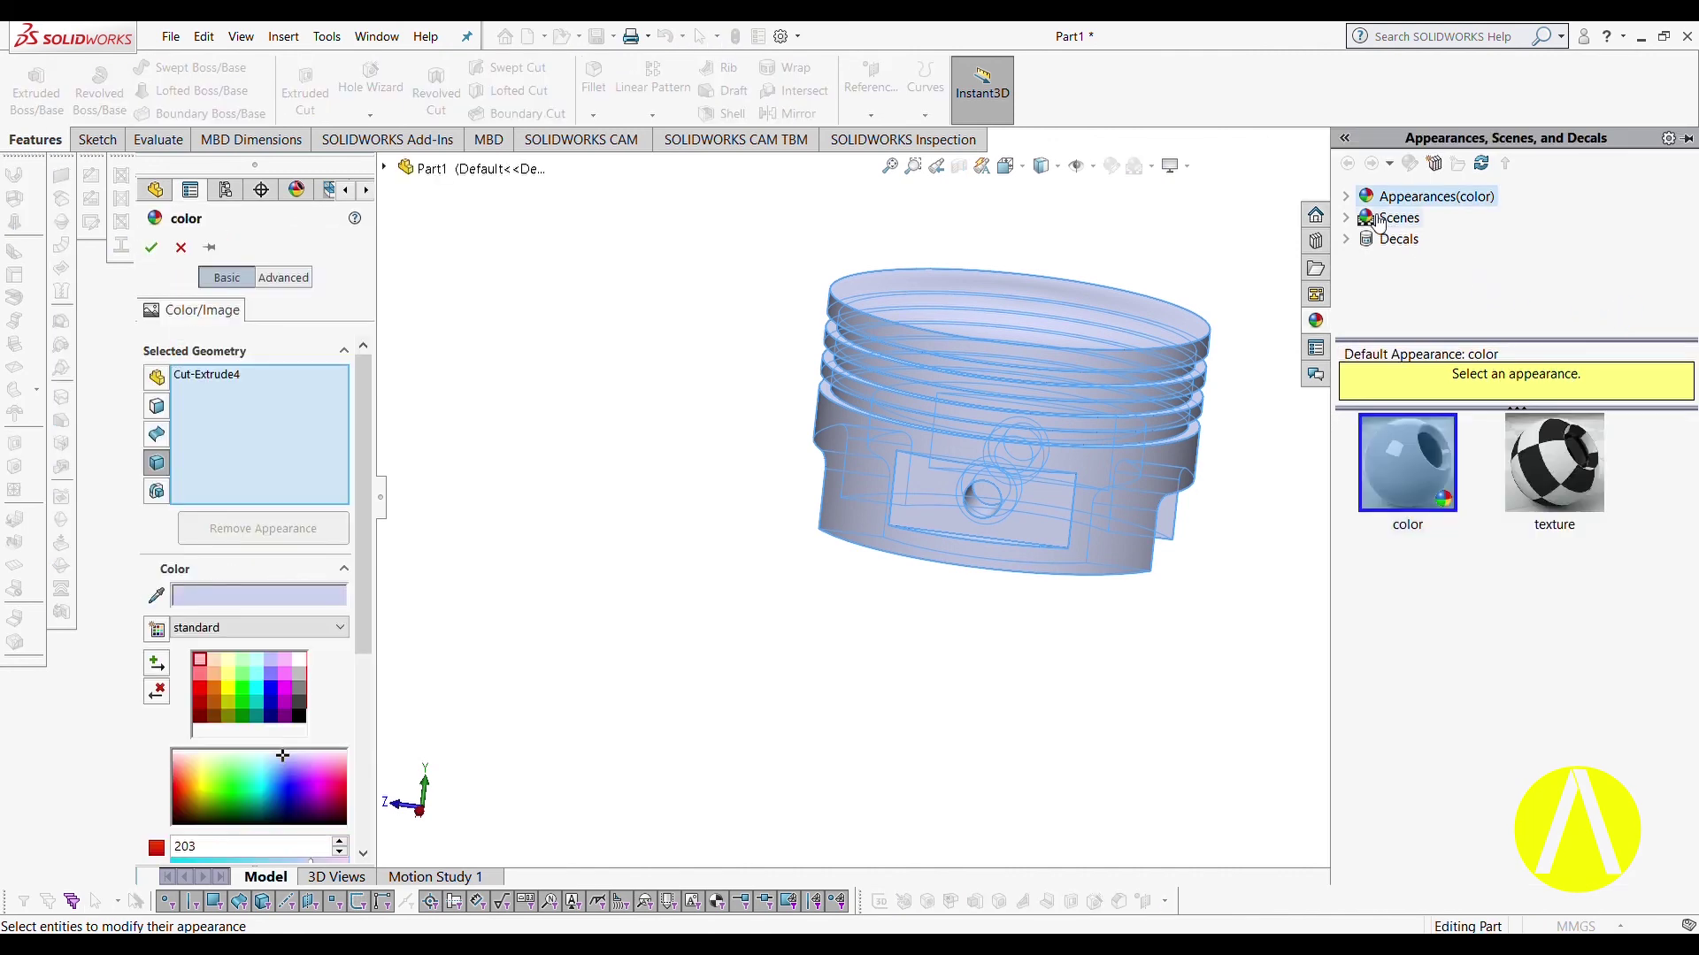
left_click(1346, 197)
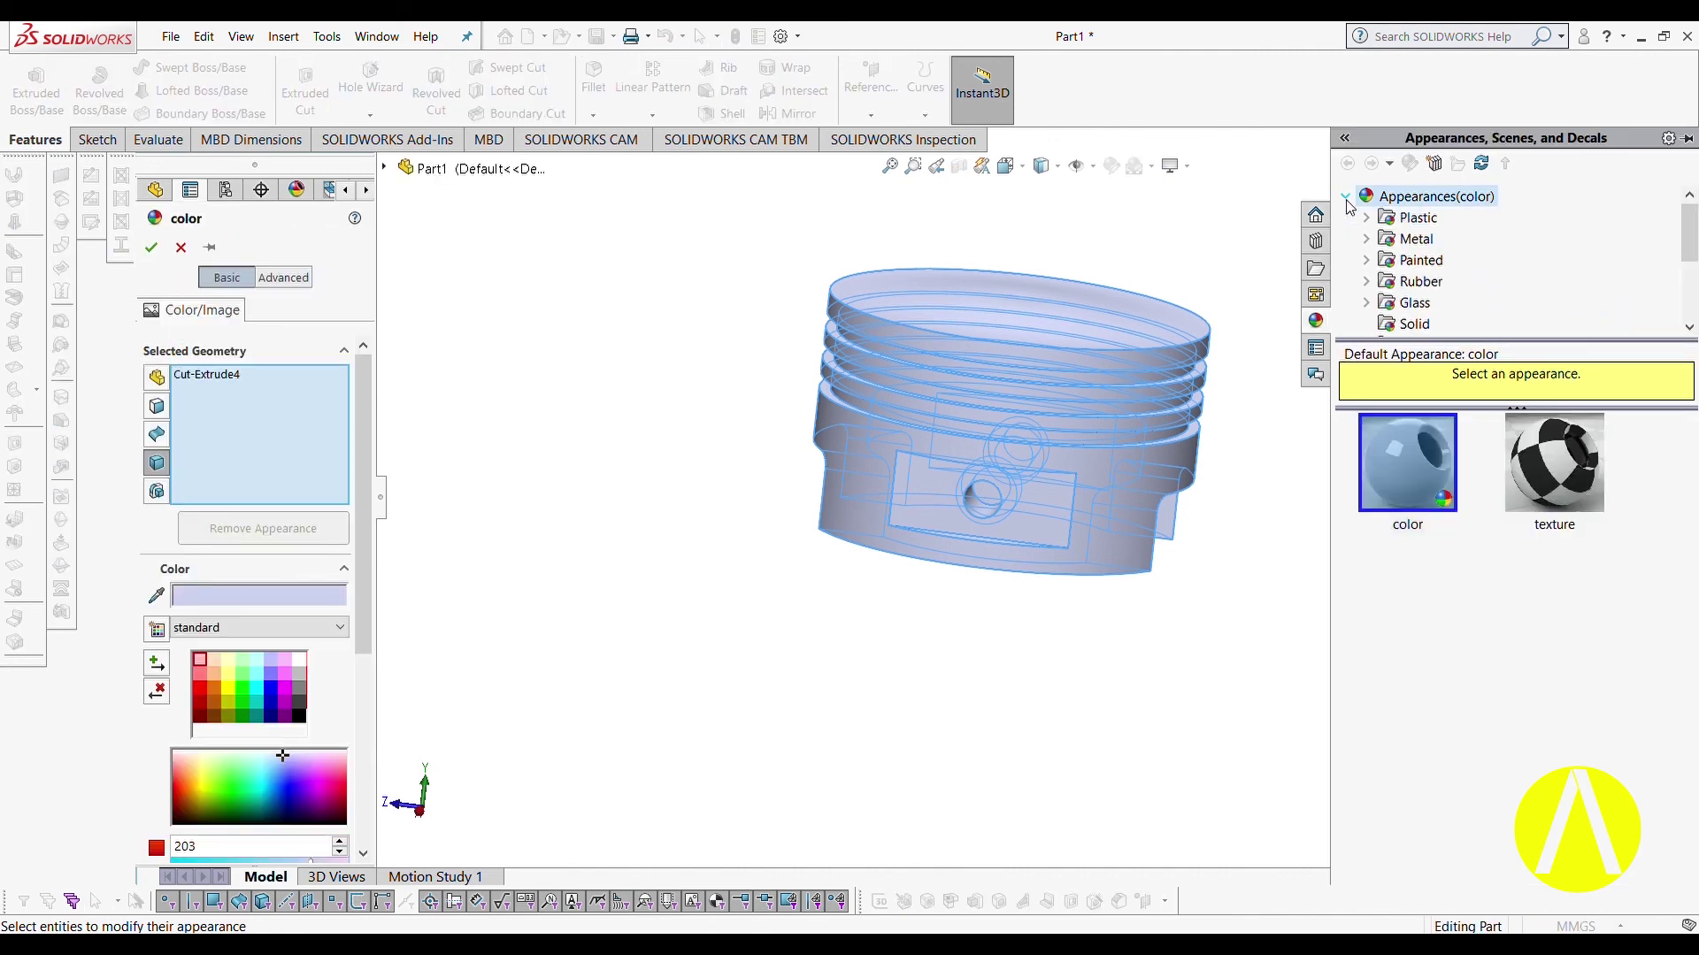
left_click(1406, 241)
left_click(1366, 243)
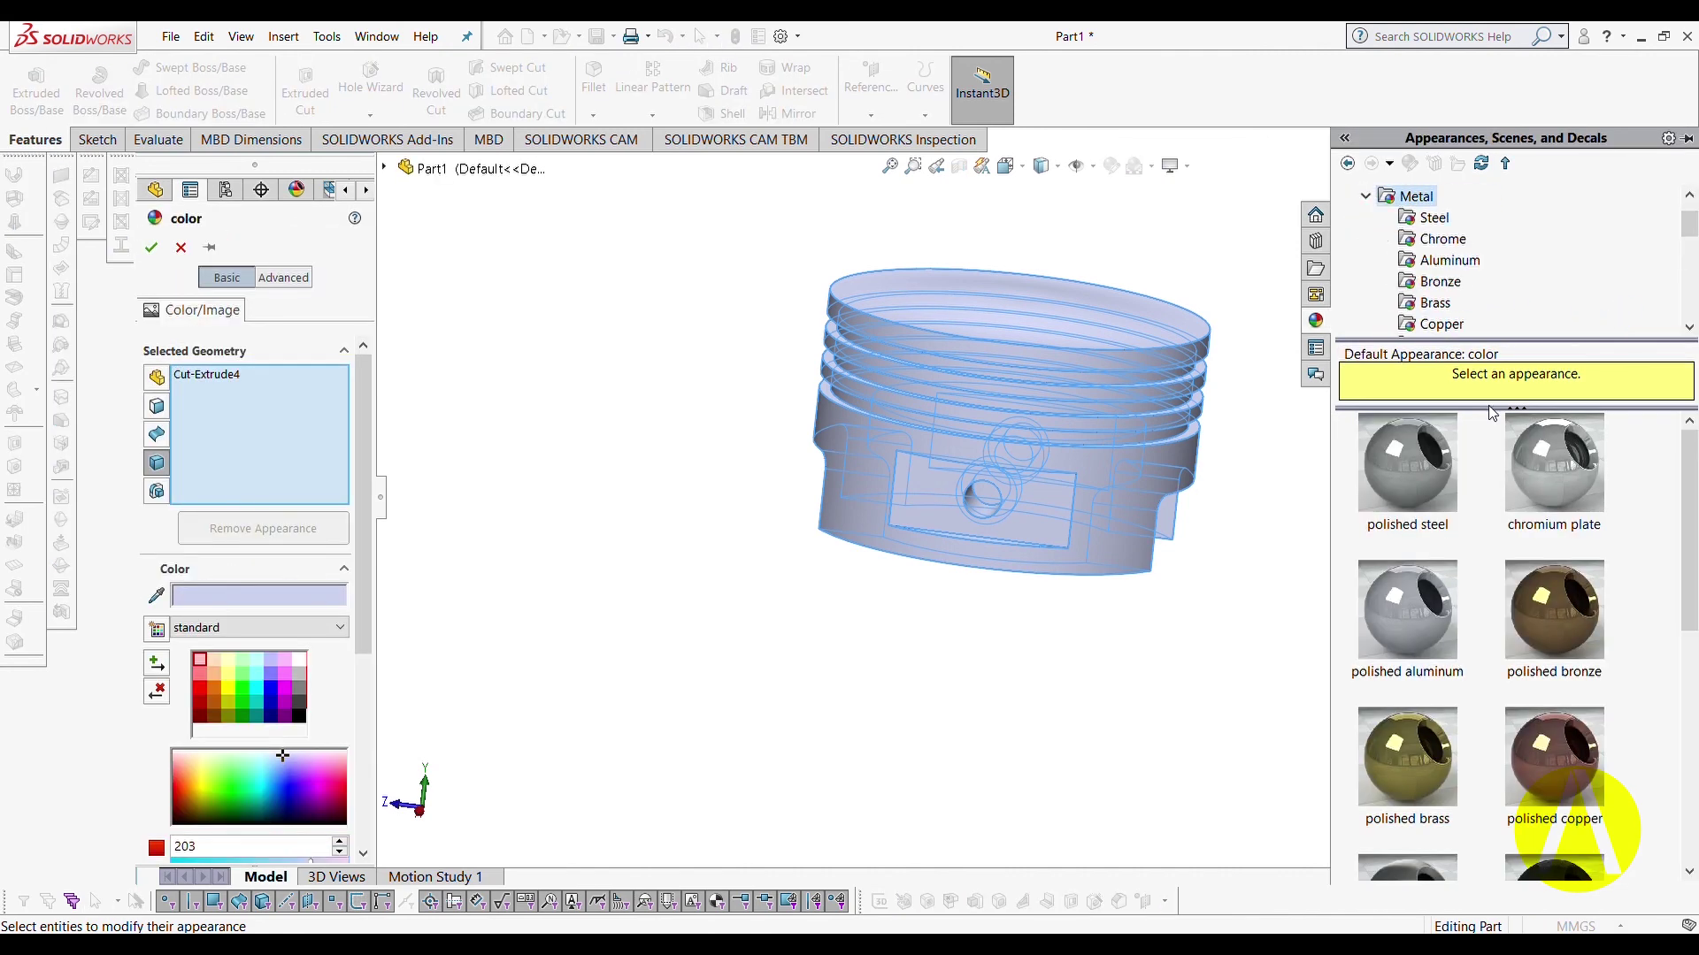
left_click(1435, 265)
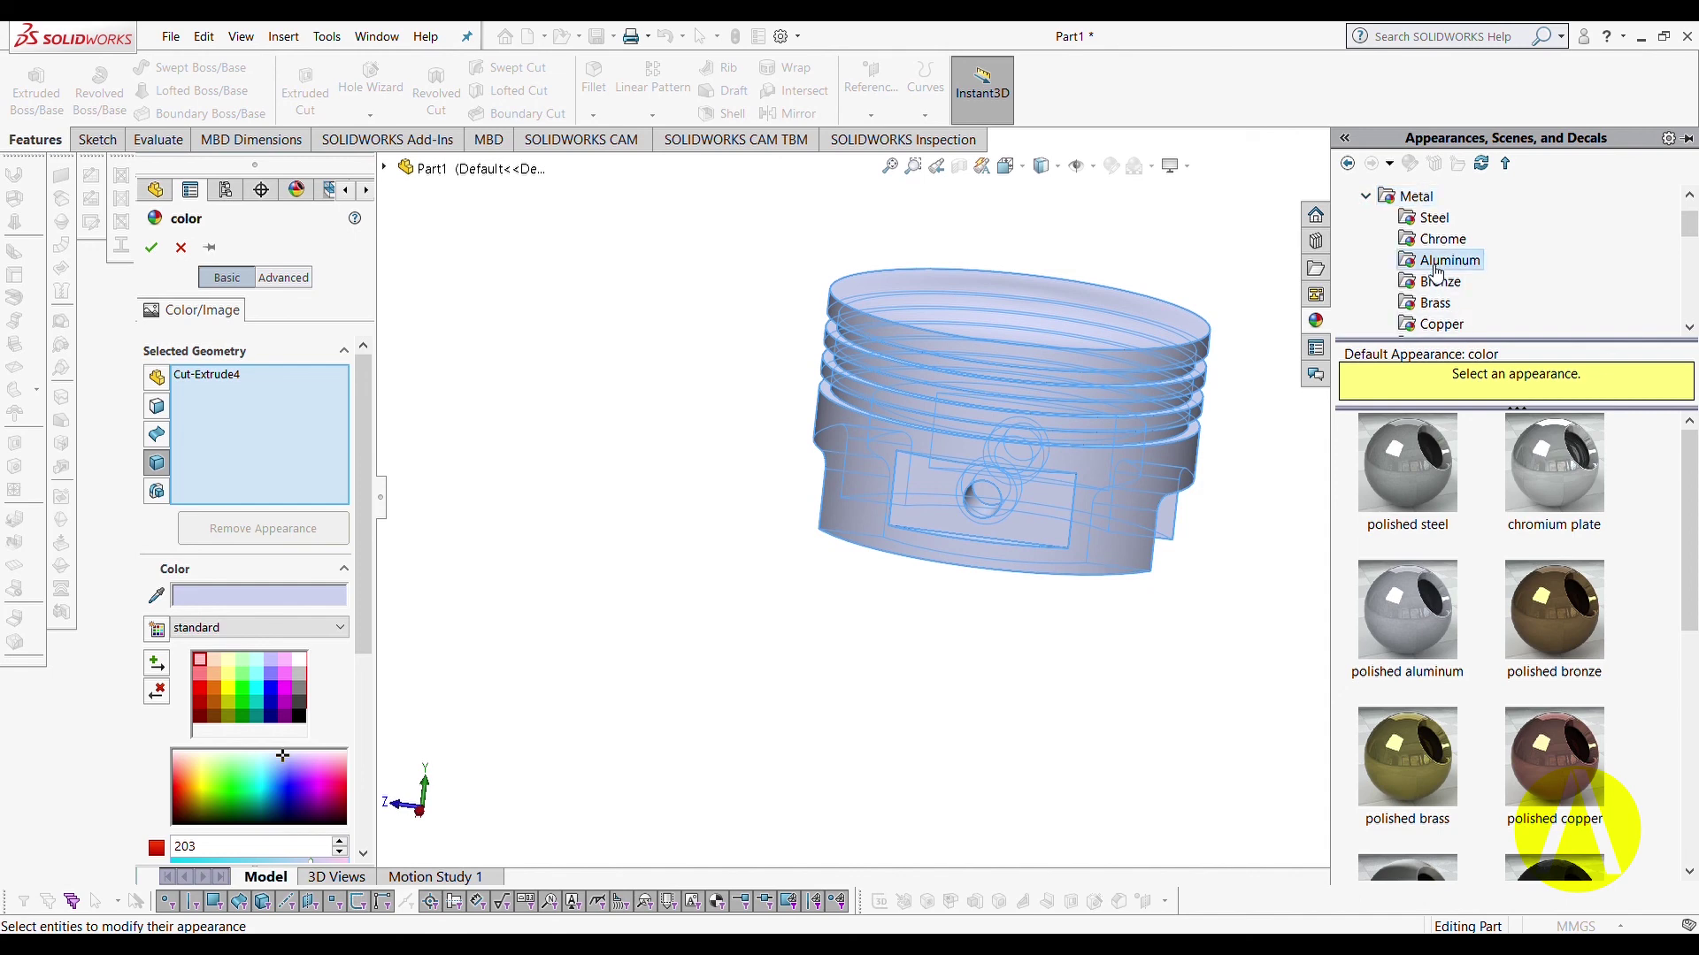
left_click(1416, 468)
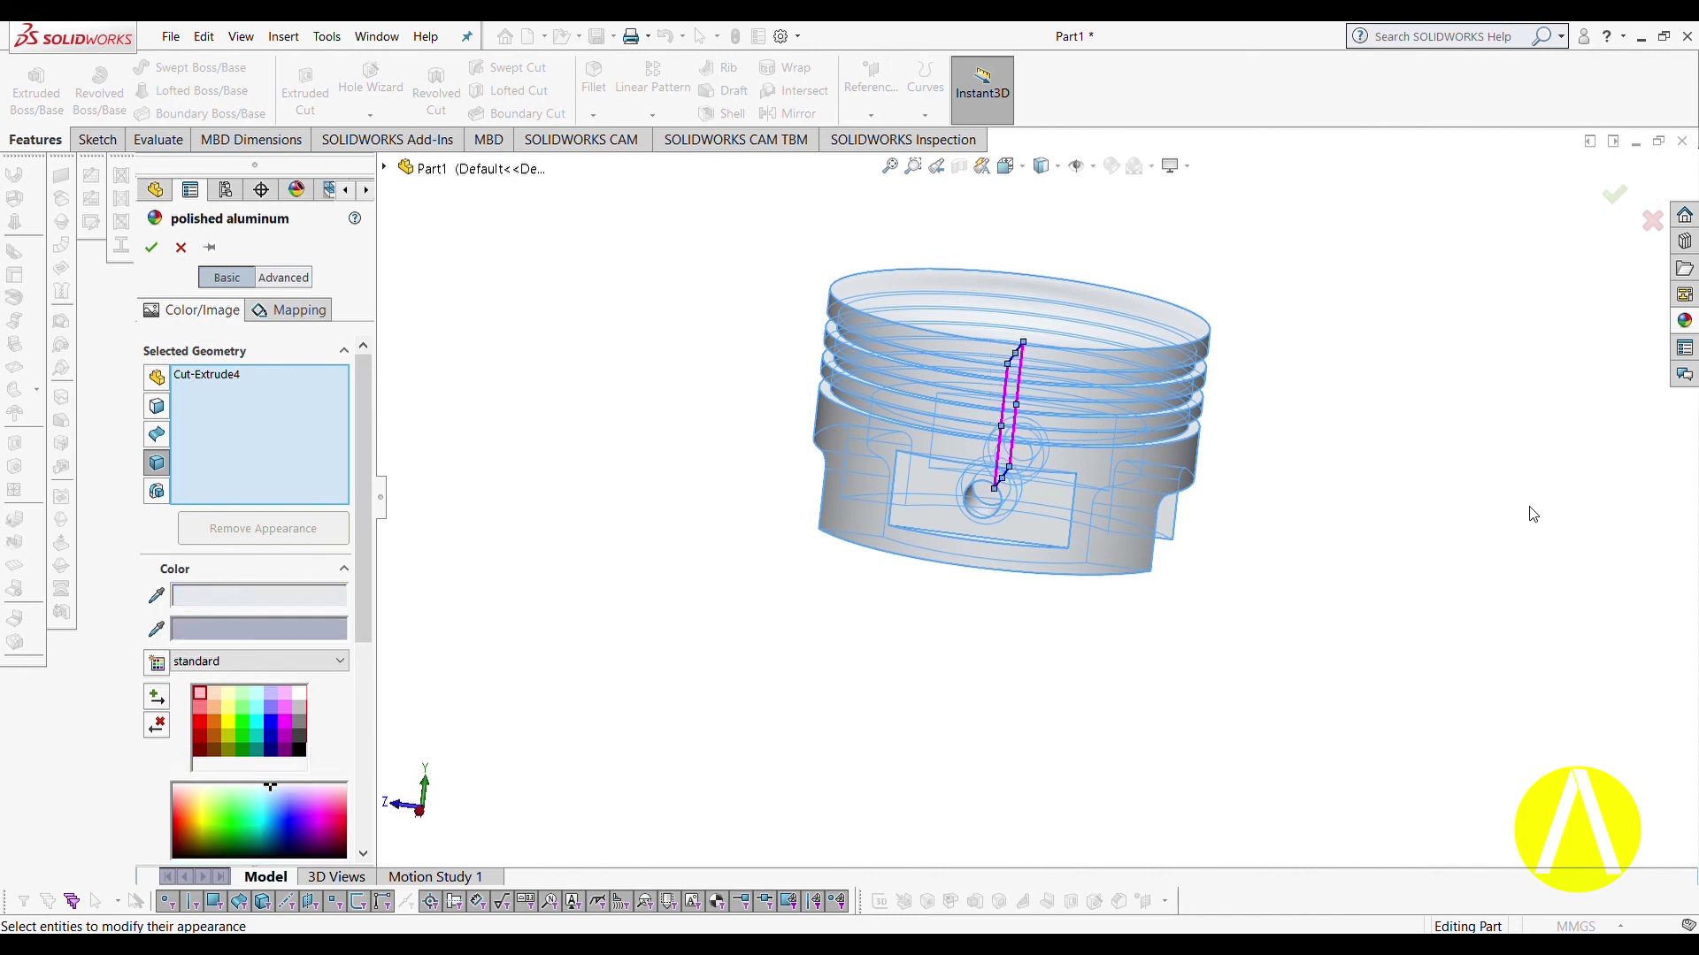
left_click(144, 249)
middle_click_drag(1416, 389, 1229, 351)
key("ctrl+2")
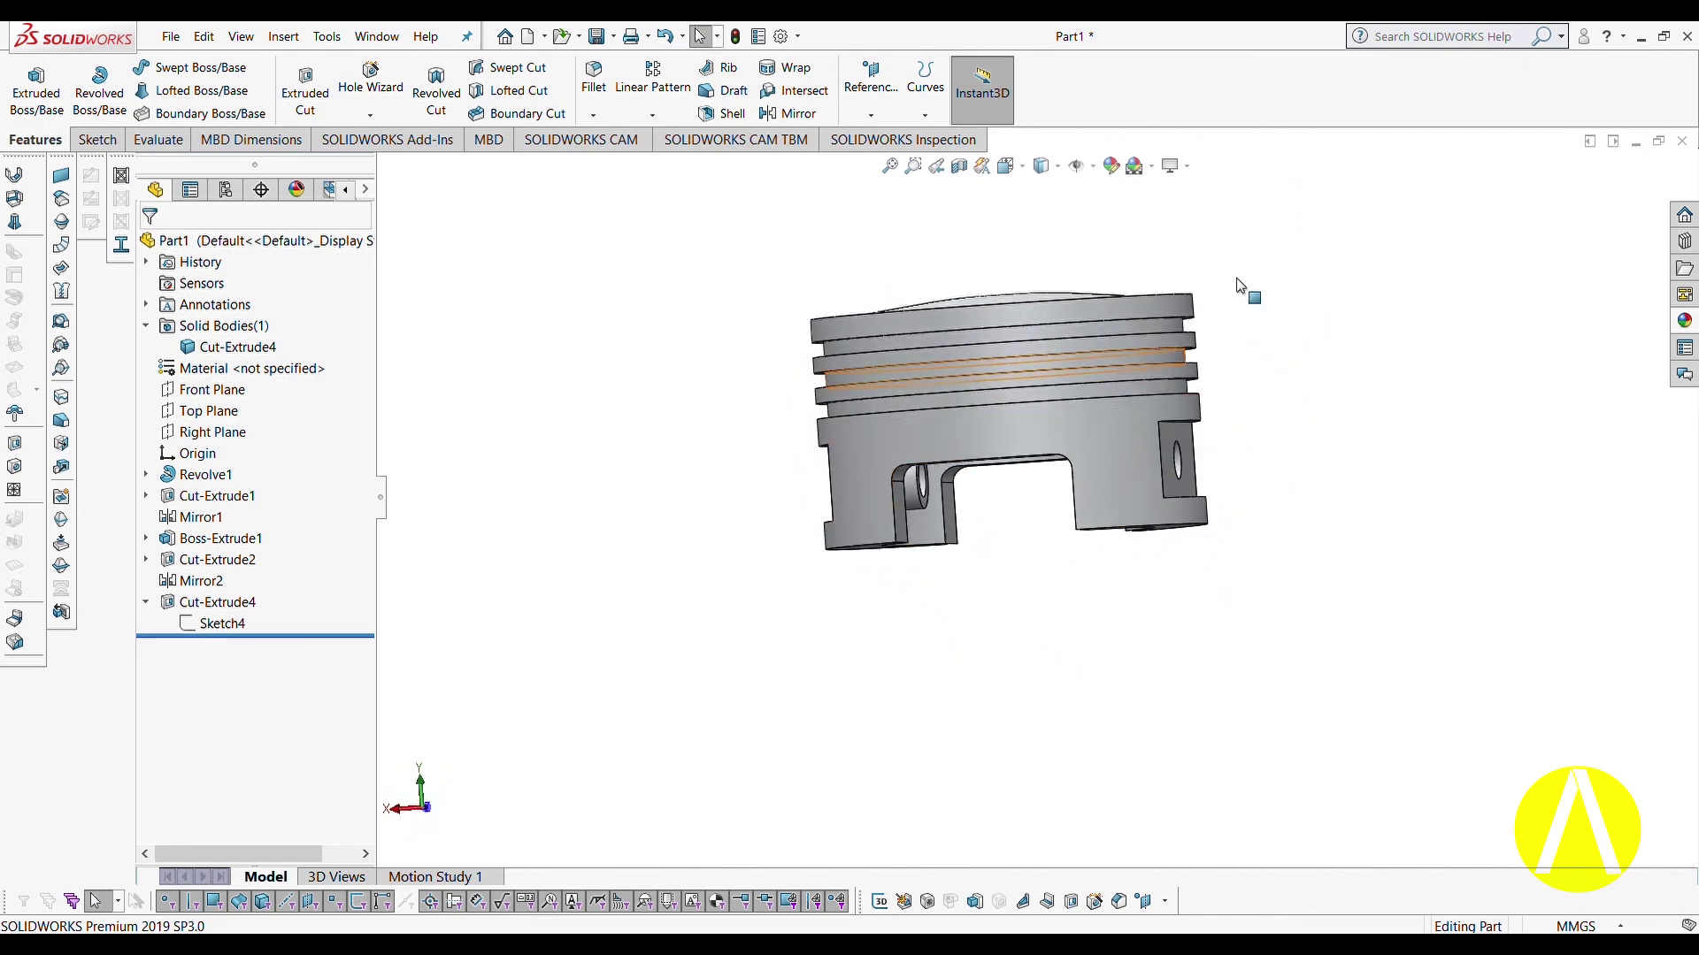